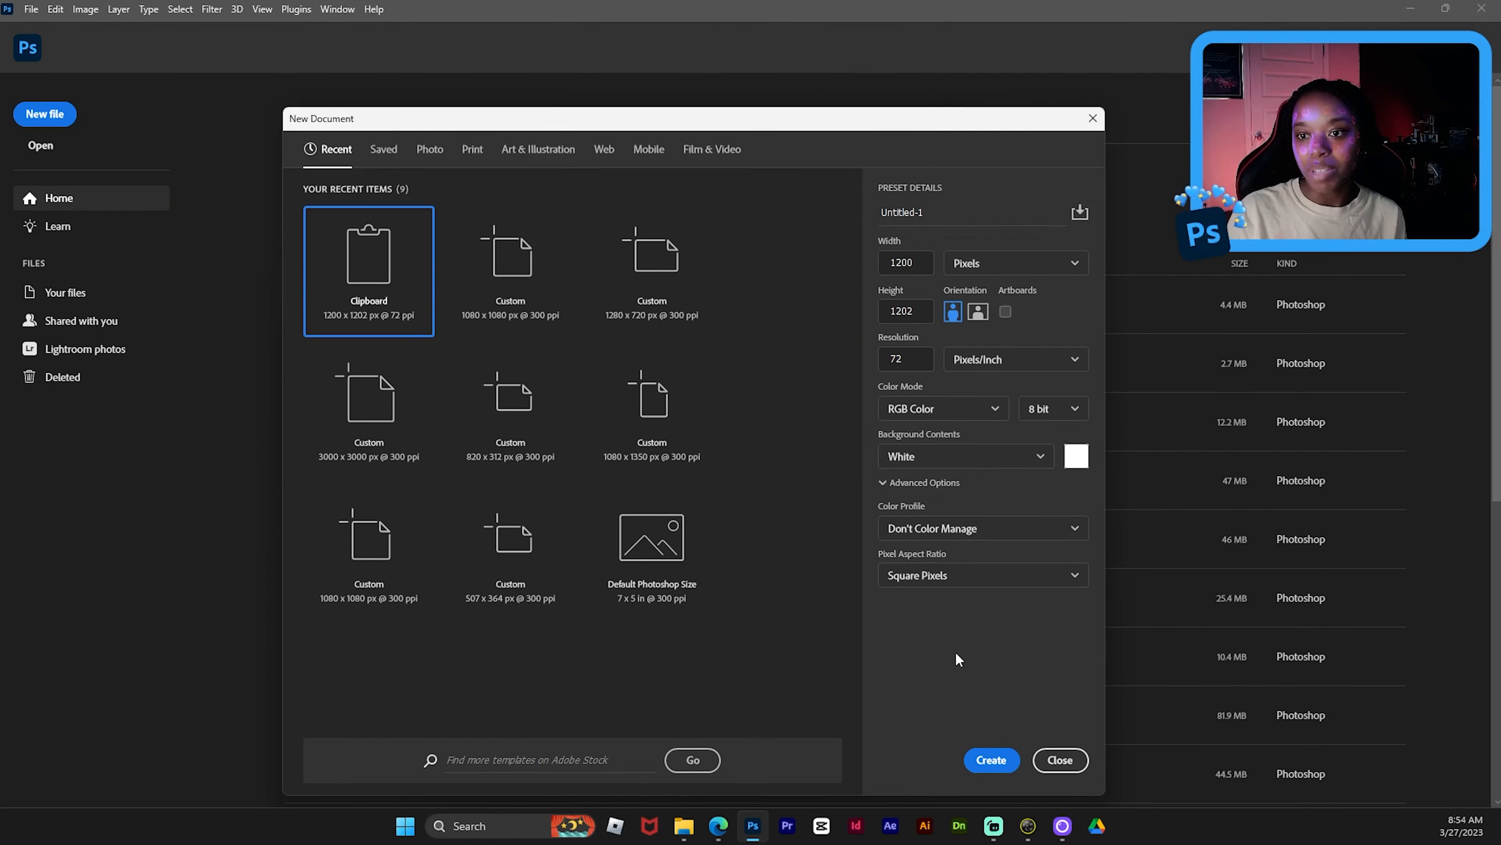
- Create a new document 1080 pixels wide and 1080 pixels high with a resolution of 300 pixels/inch
left_click(990, 267)
left_click(1008, 296)
double_click(928, 264)
type("10")
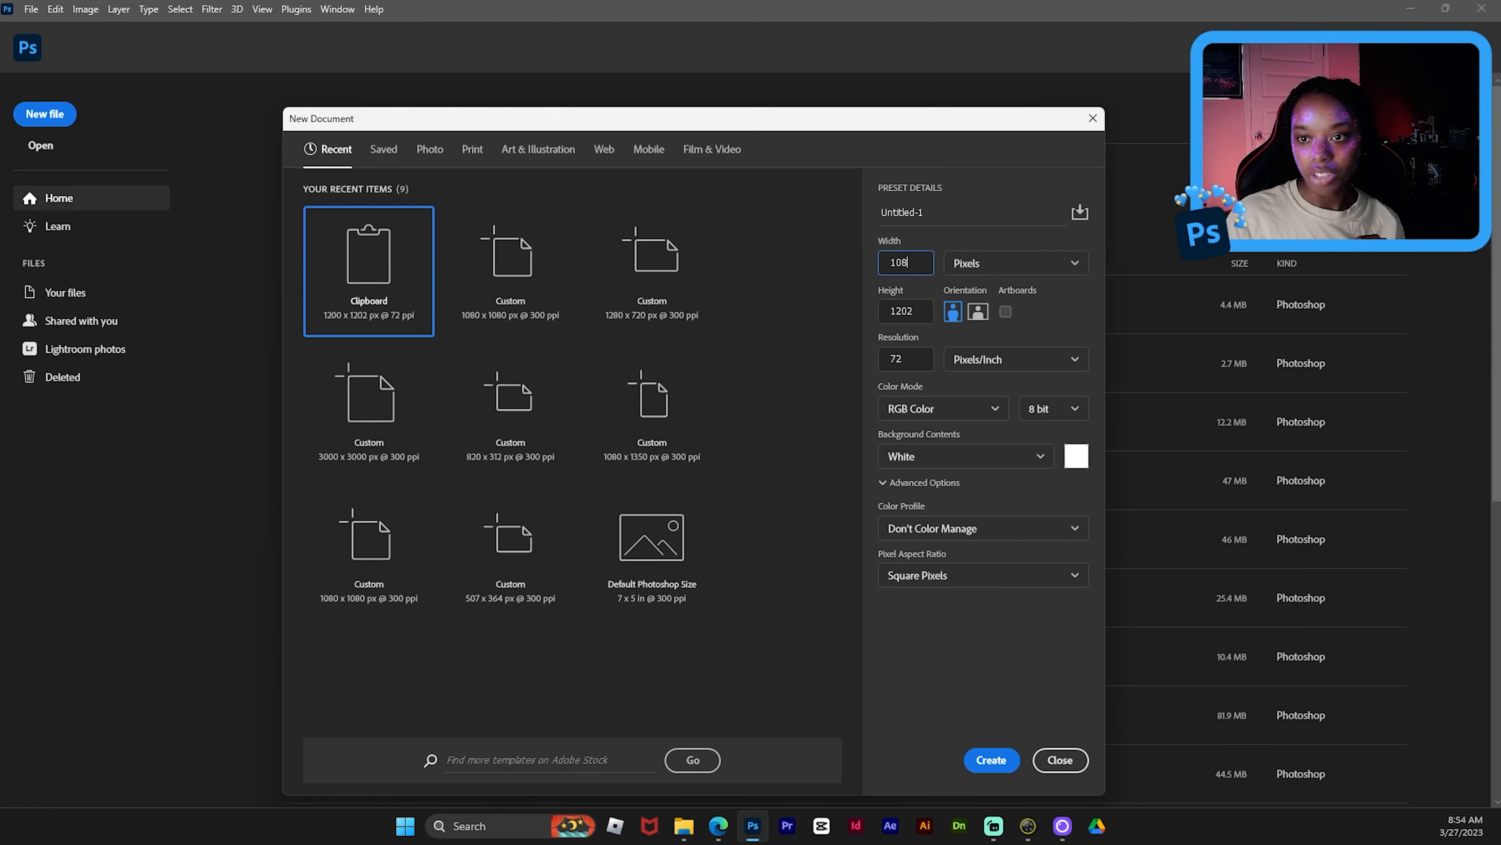
key("Tab")
type("10")
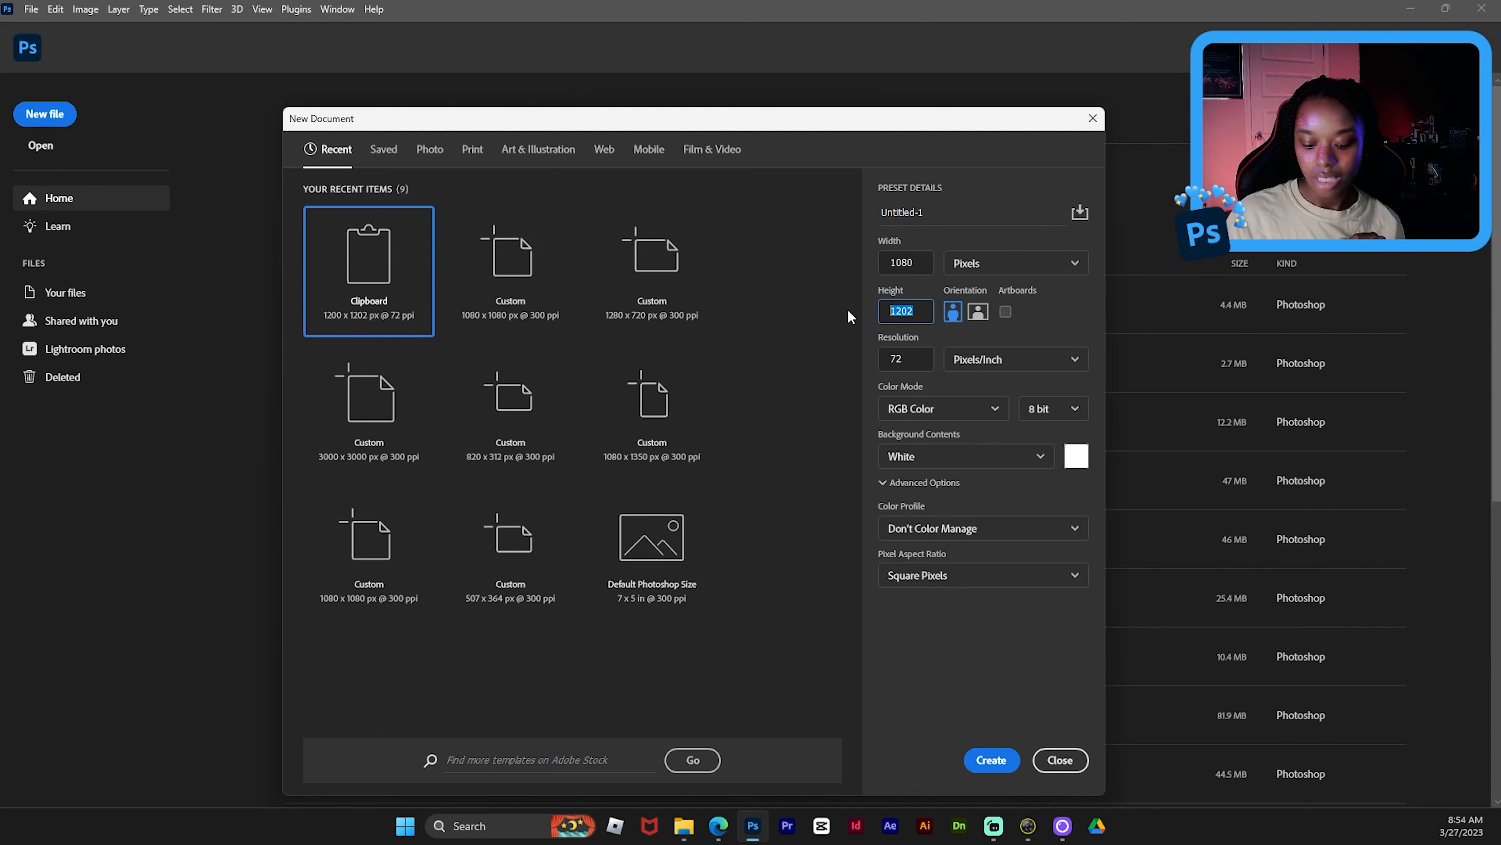
key("Tab")
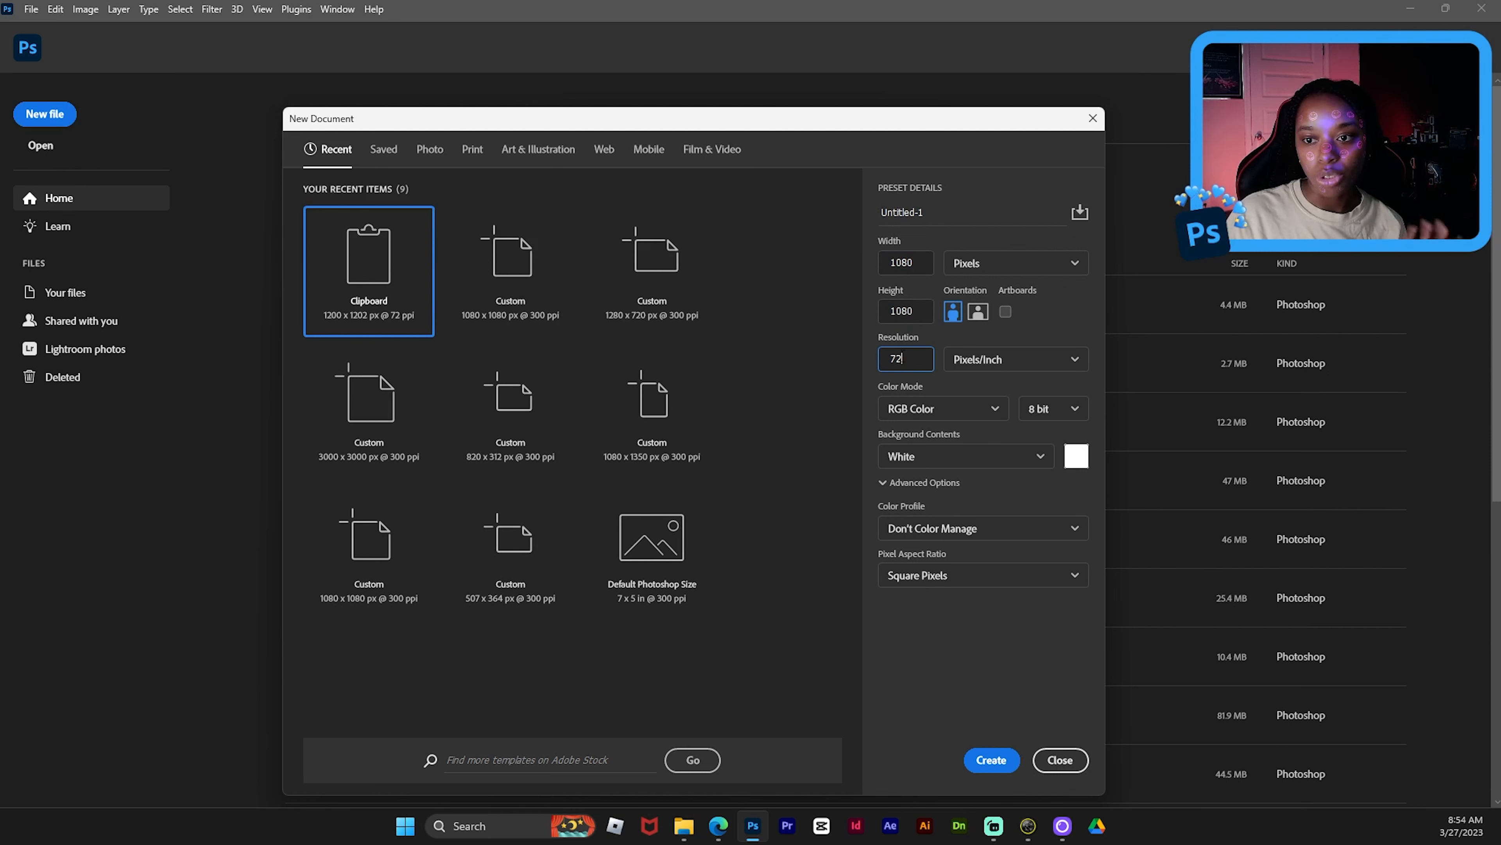
type("300")
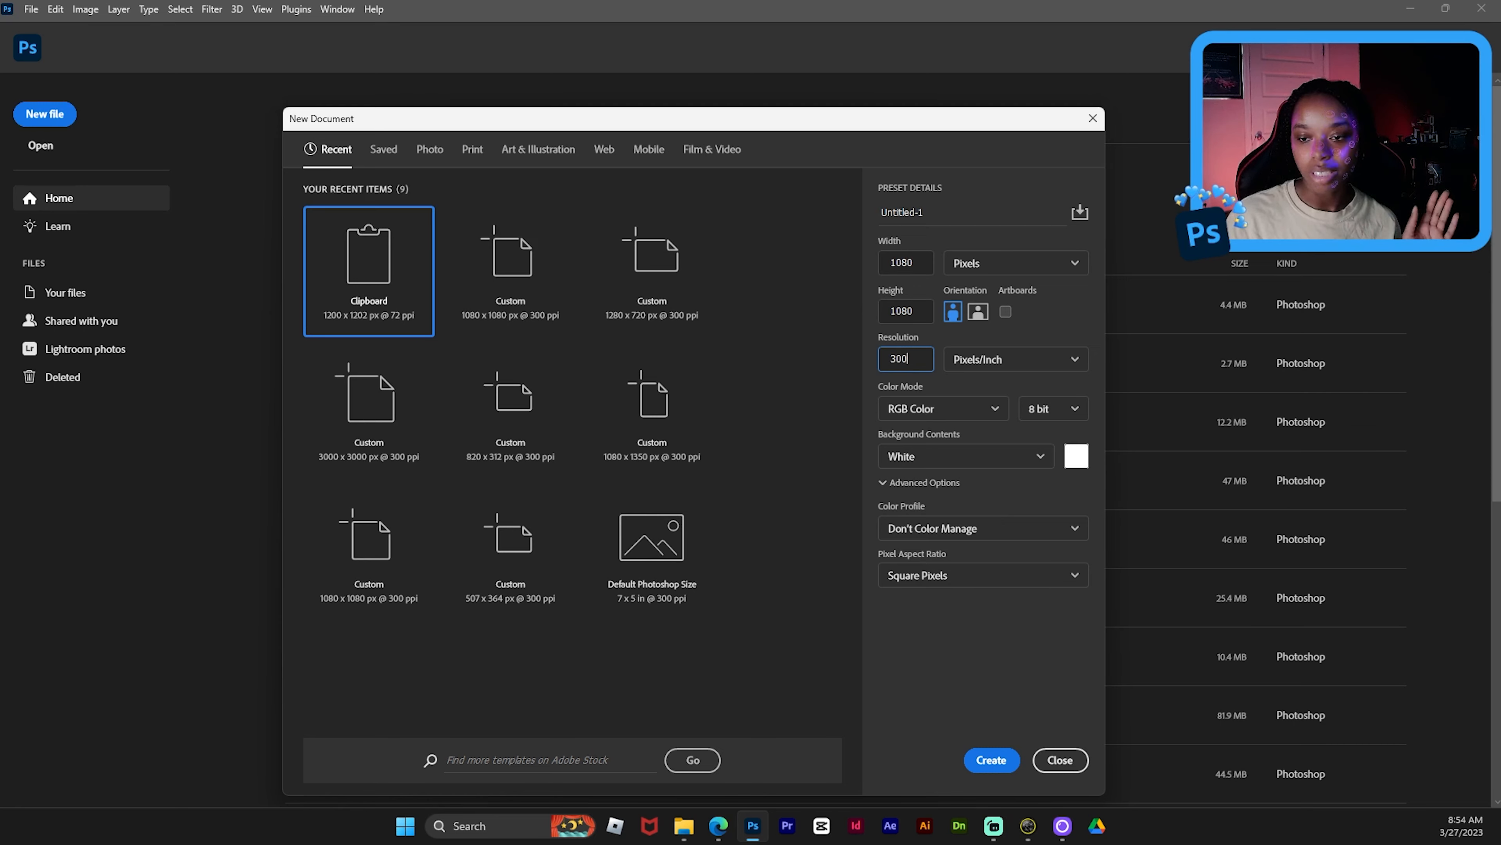
key("Return")
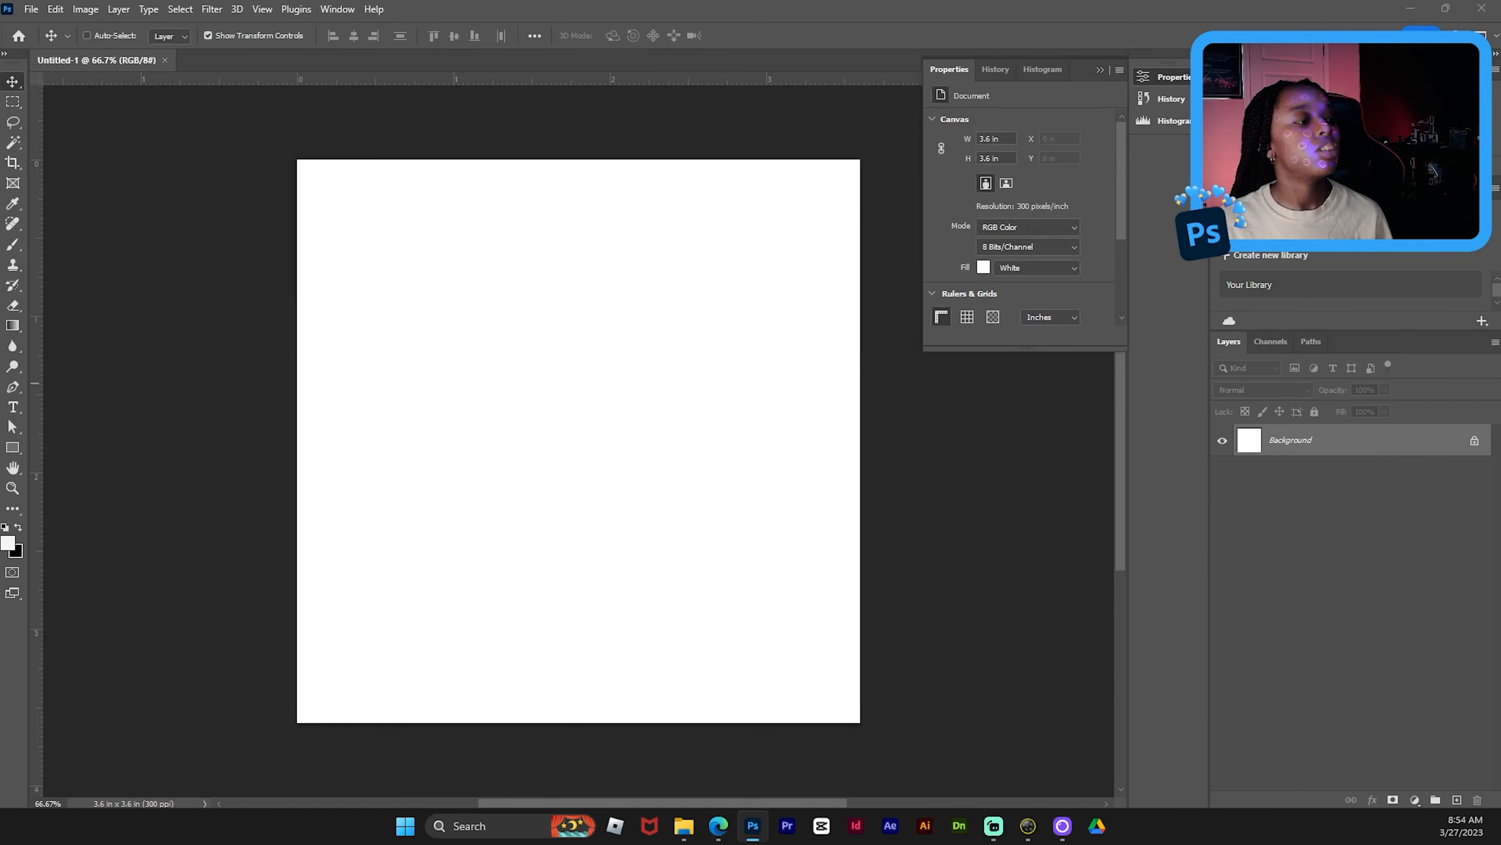
- Place the pink Manifest flyer screenshot on the canvas and rename its layer "ref image"
left_click_drag(1, 263, 520, 256)
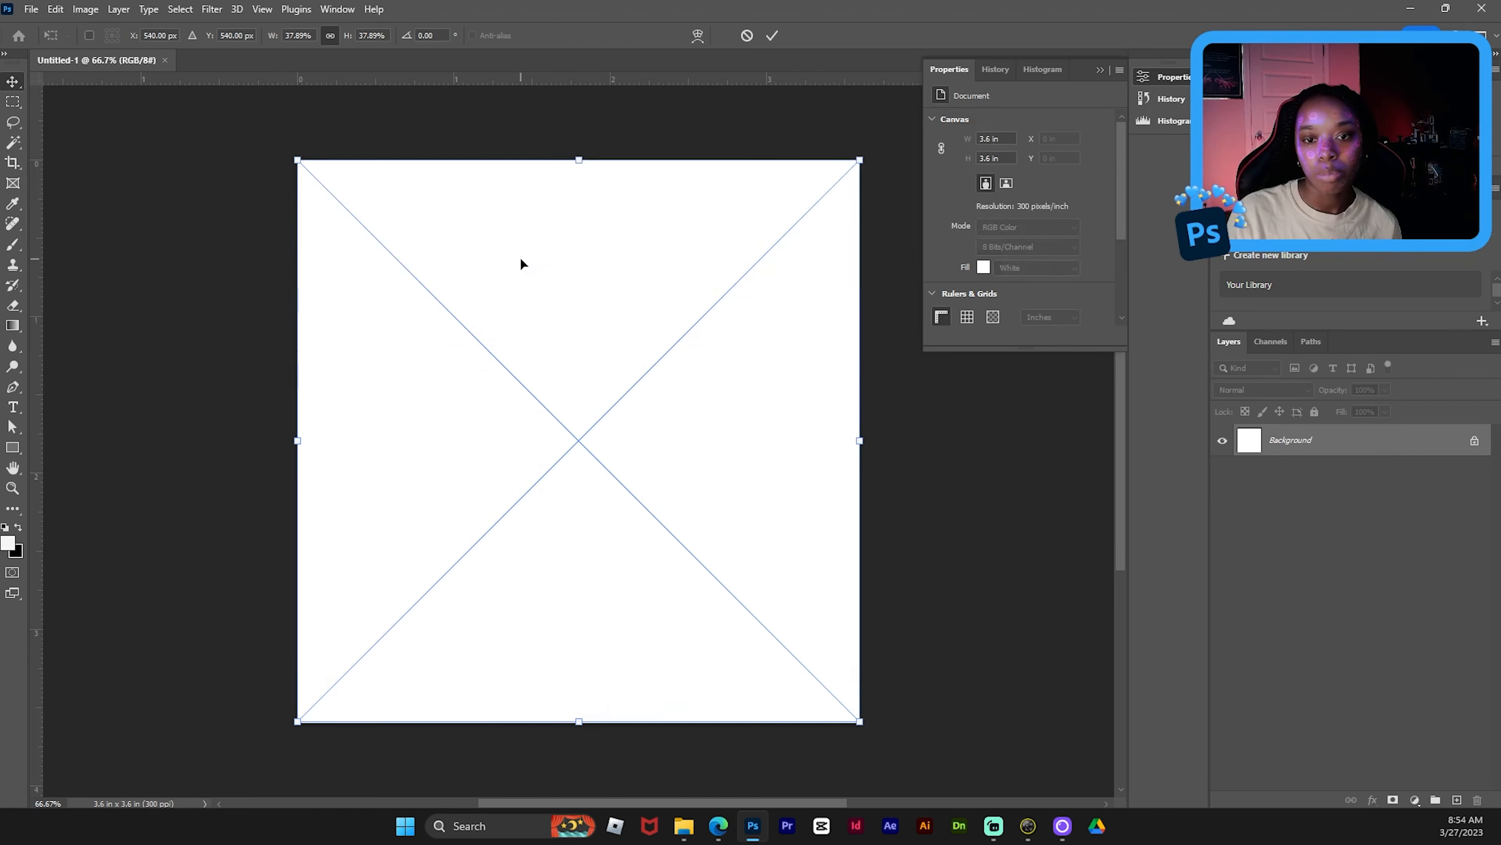
key("Return")
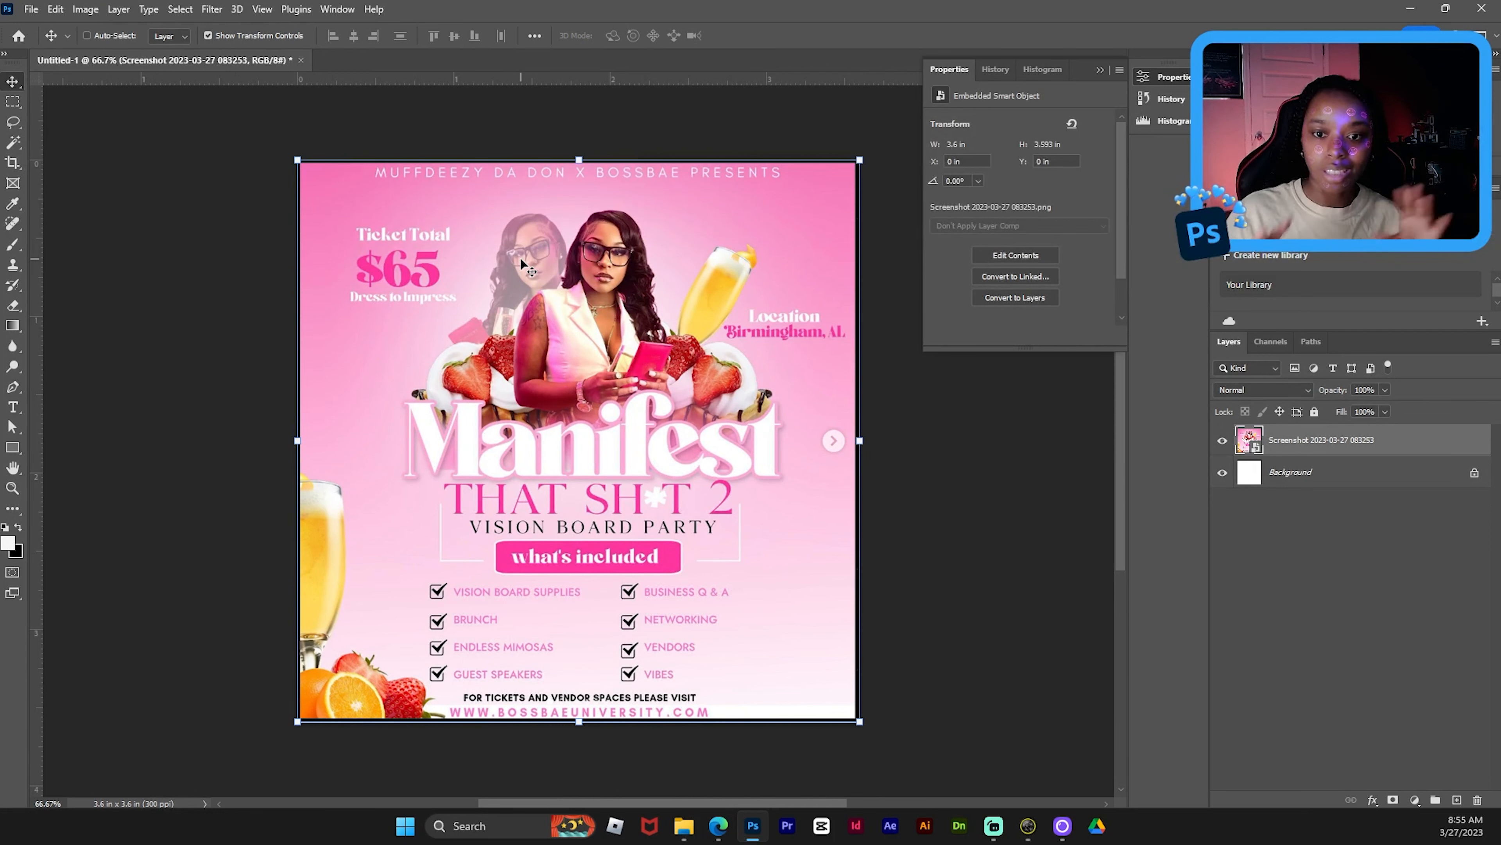
double_click(1350, 440)
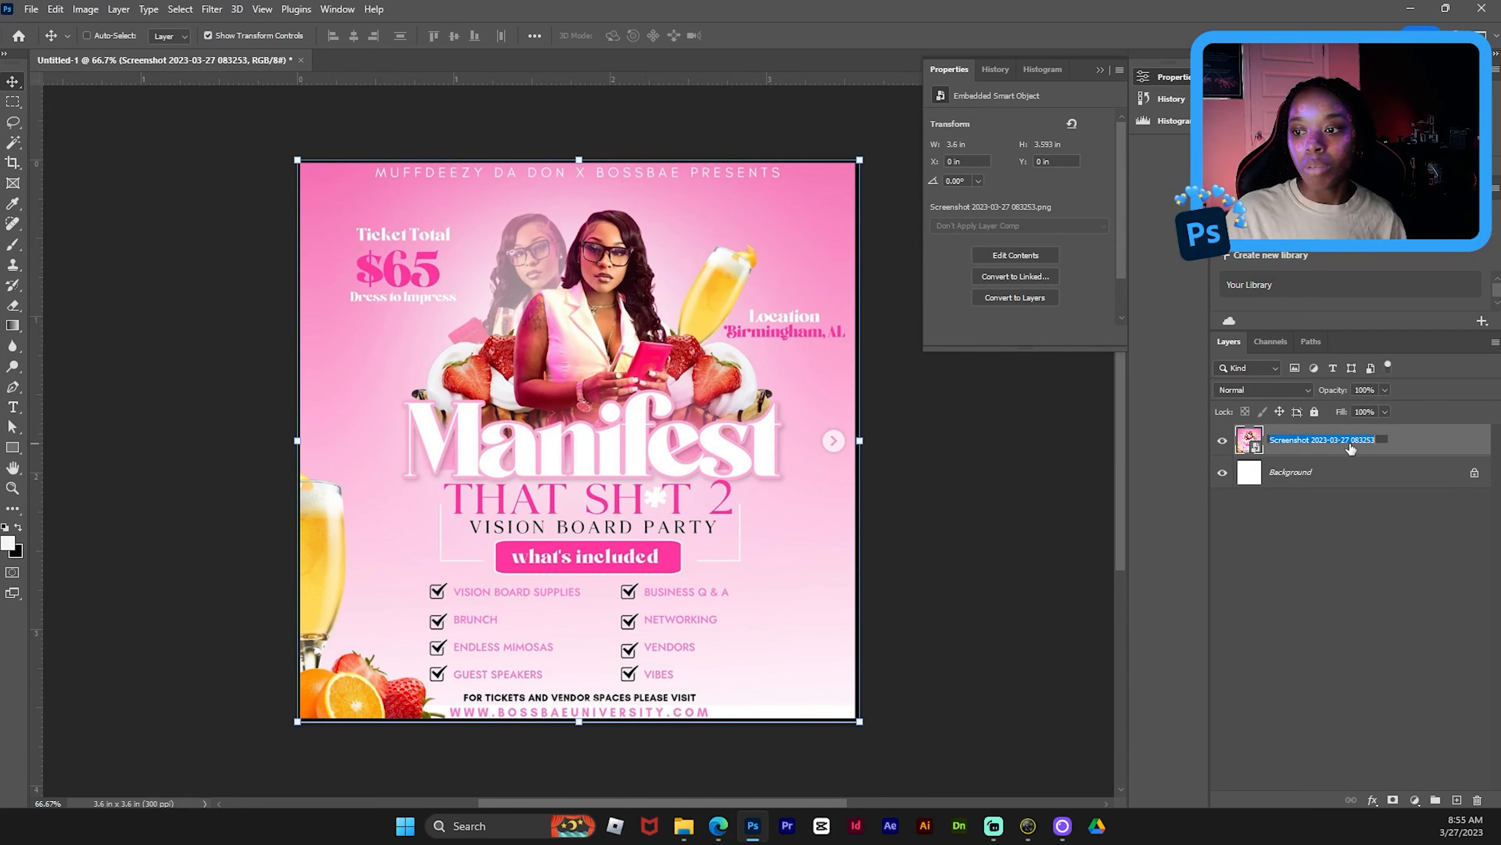
type("ref")
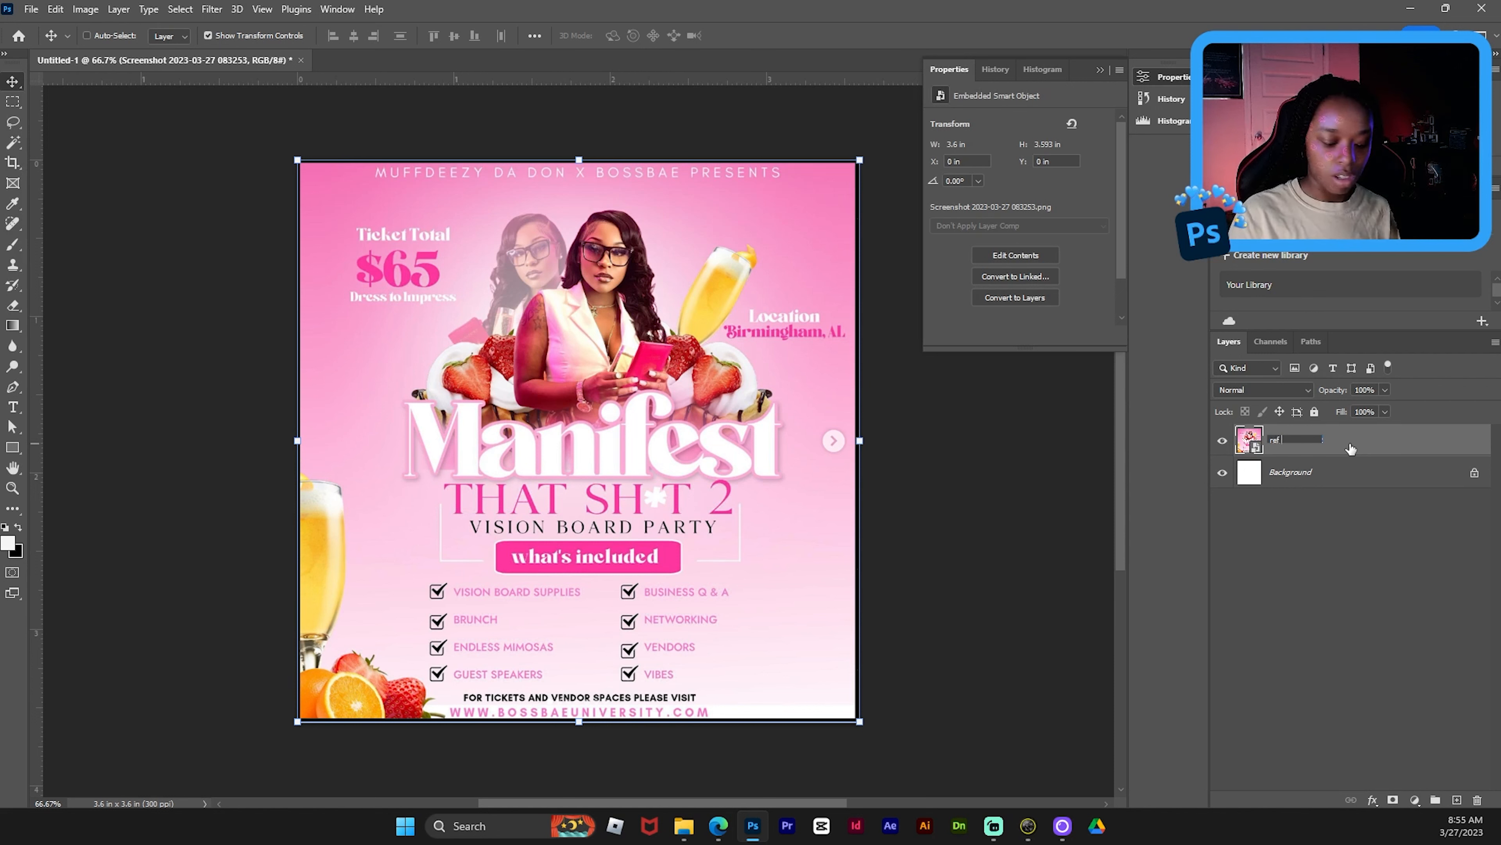
type(" image")
key("Return")
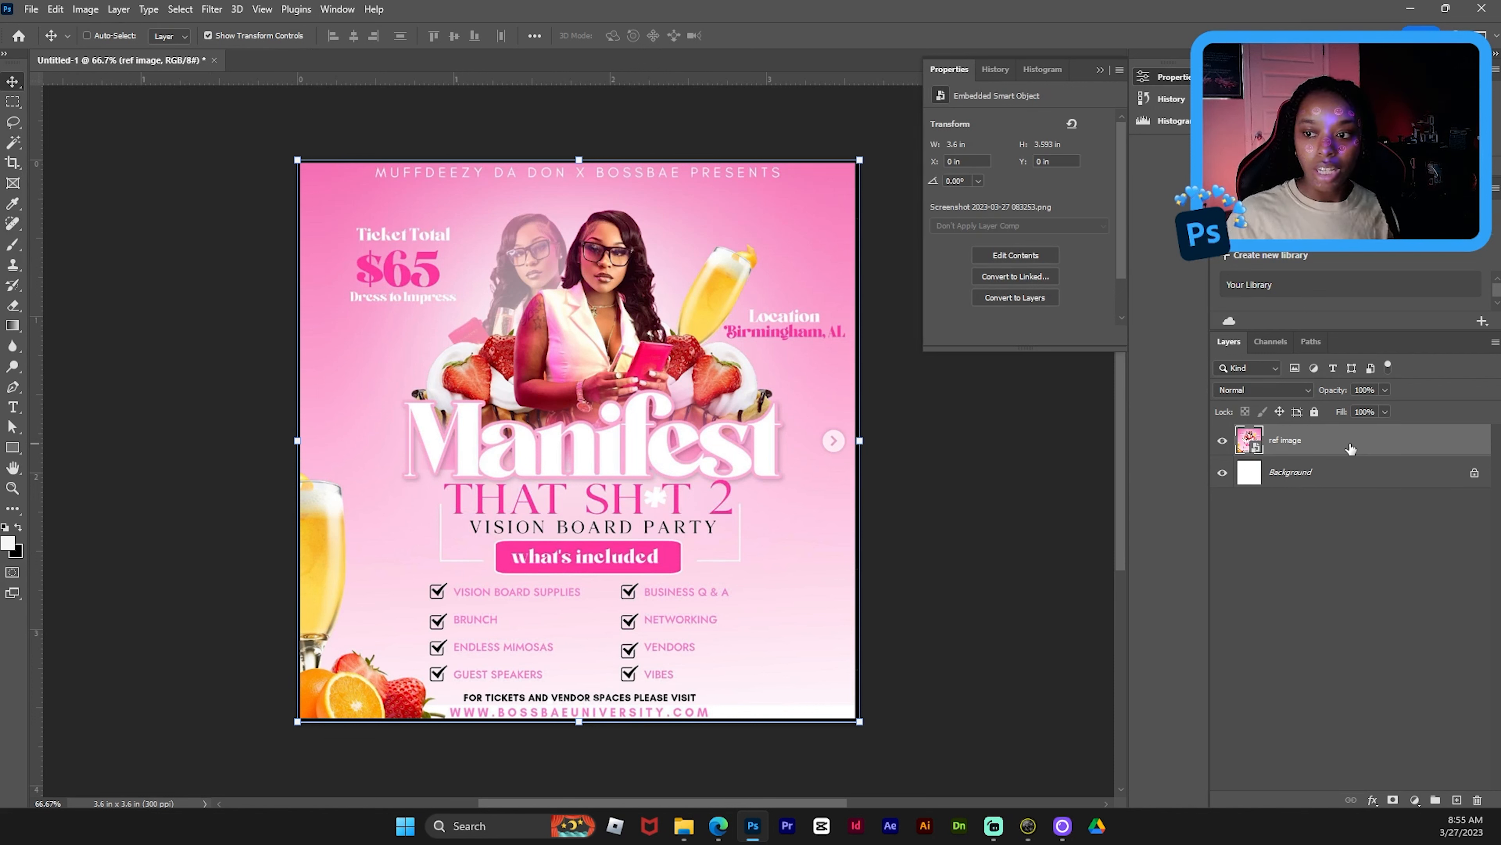
left_click(1328, 551)
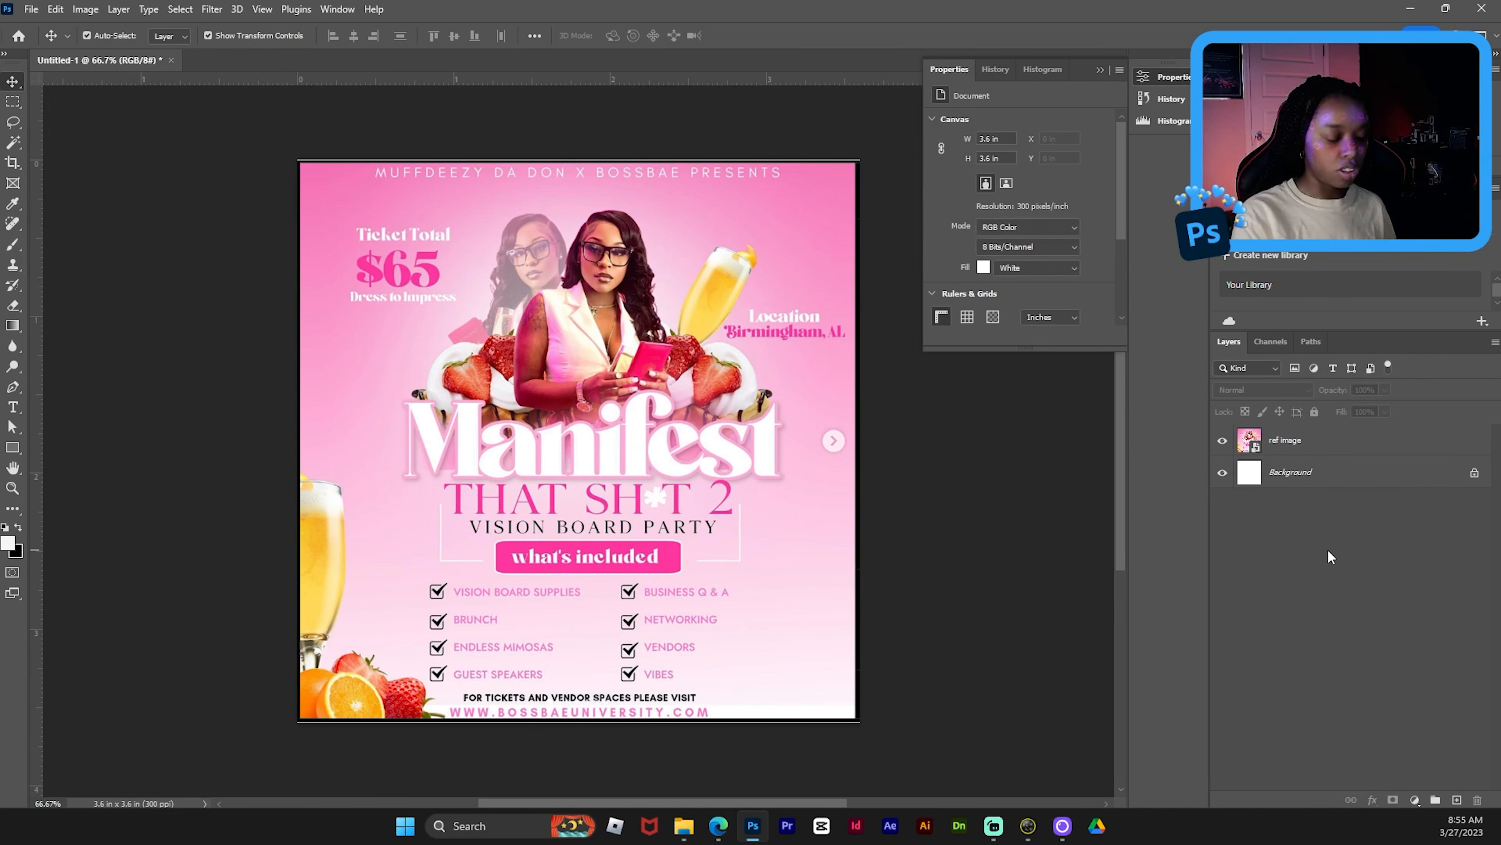
- Save the document on the Desktop as a Photoshop file named "manifest flyer"
key("ctrl+s")
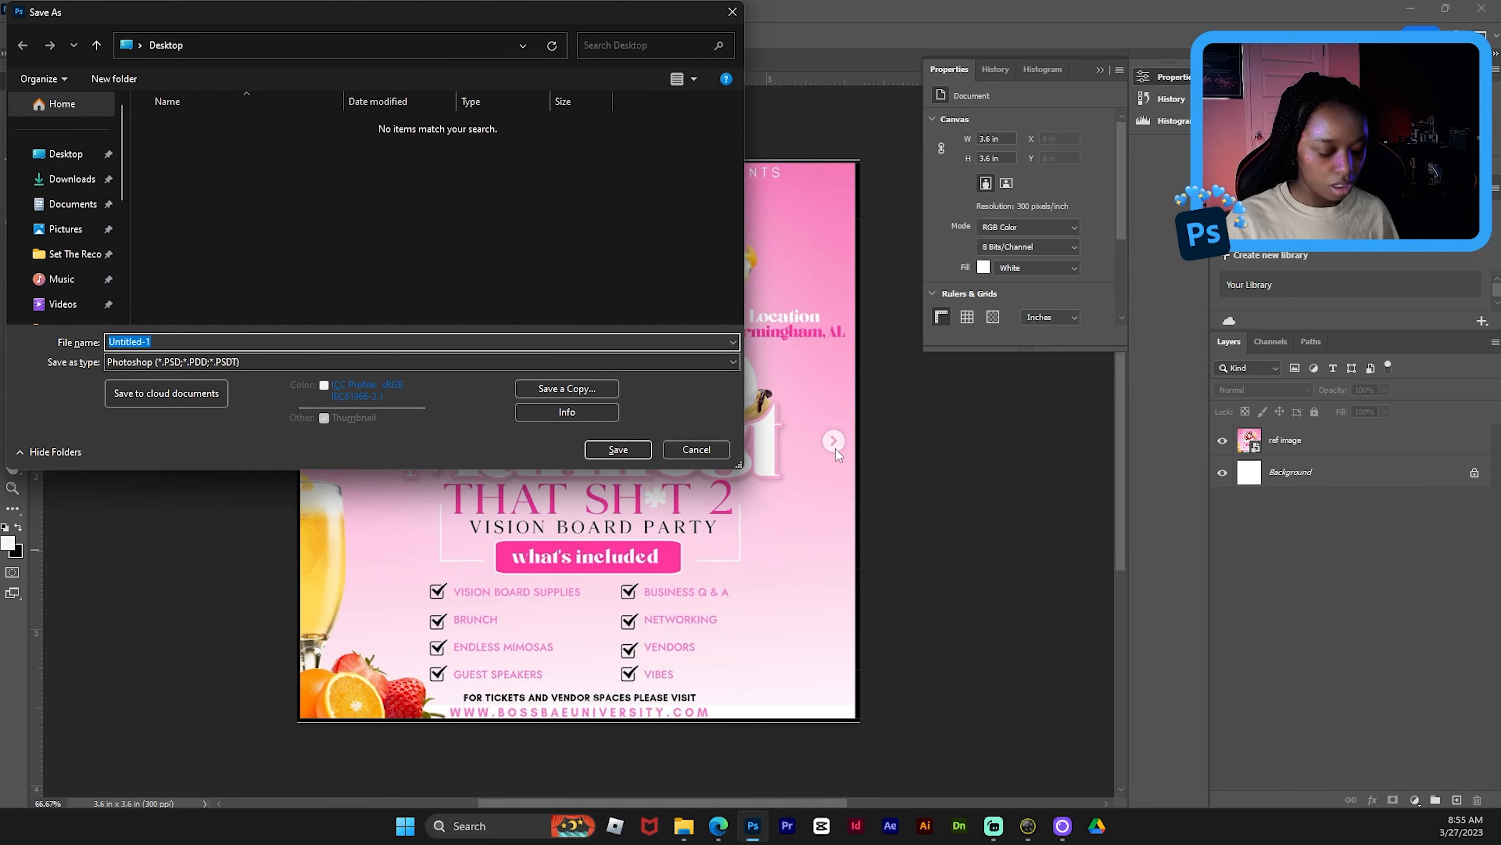
type("manifest")
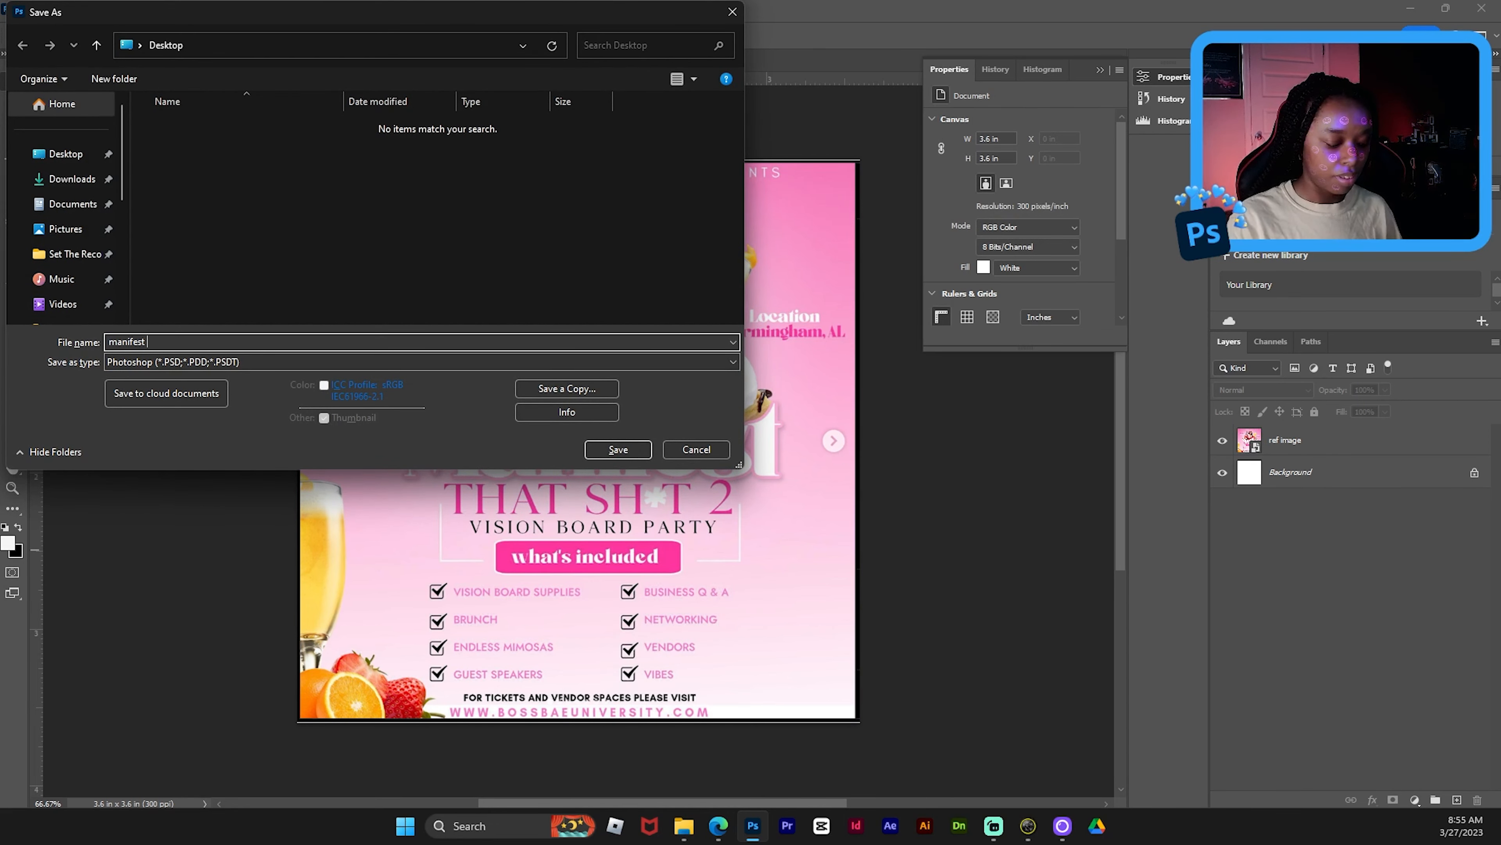
type(" flyer")
key("Return")
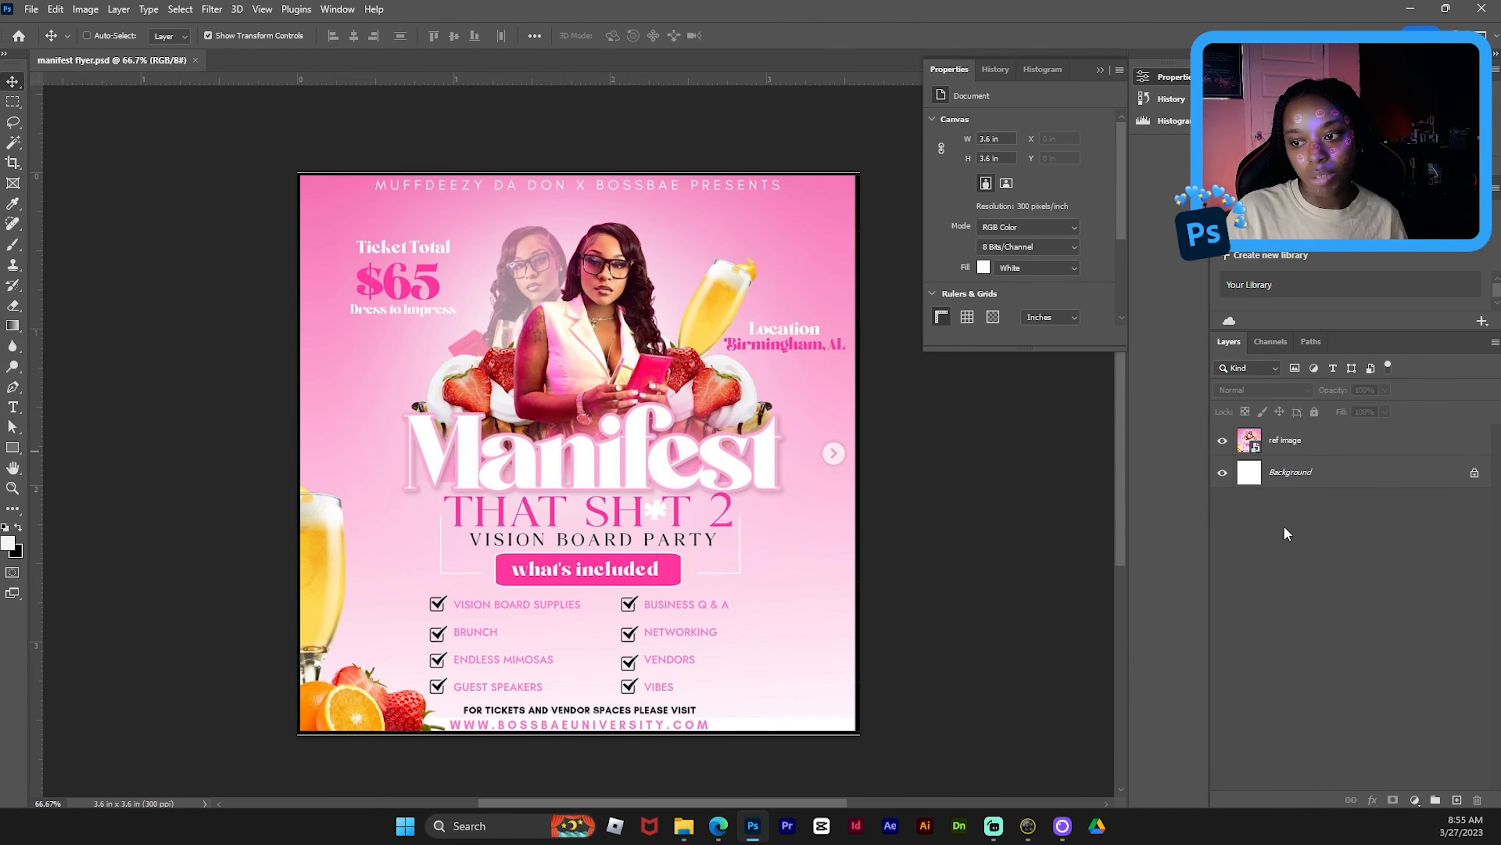
- Paste the photo of the crouching woman in the red hat above the ref image layer and position it near the canvas centre
left_click(1326, 444)
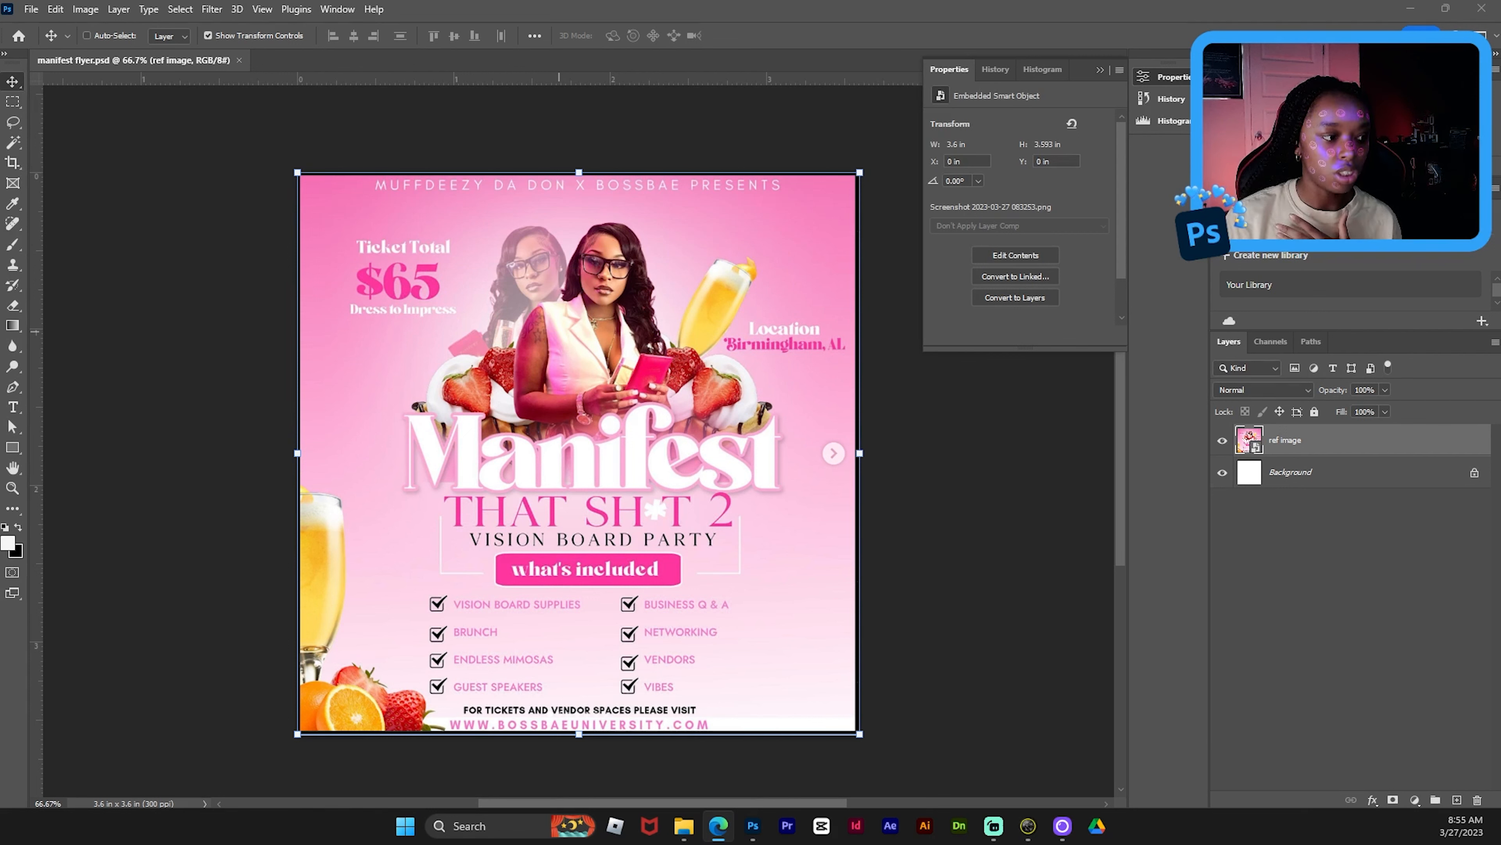
left_click(526, 498)
key("ctrl+v")
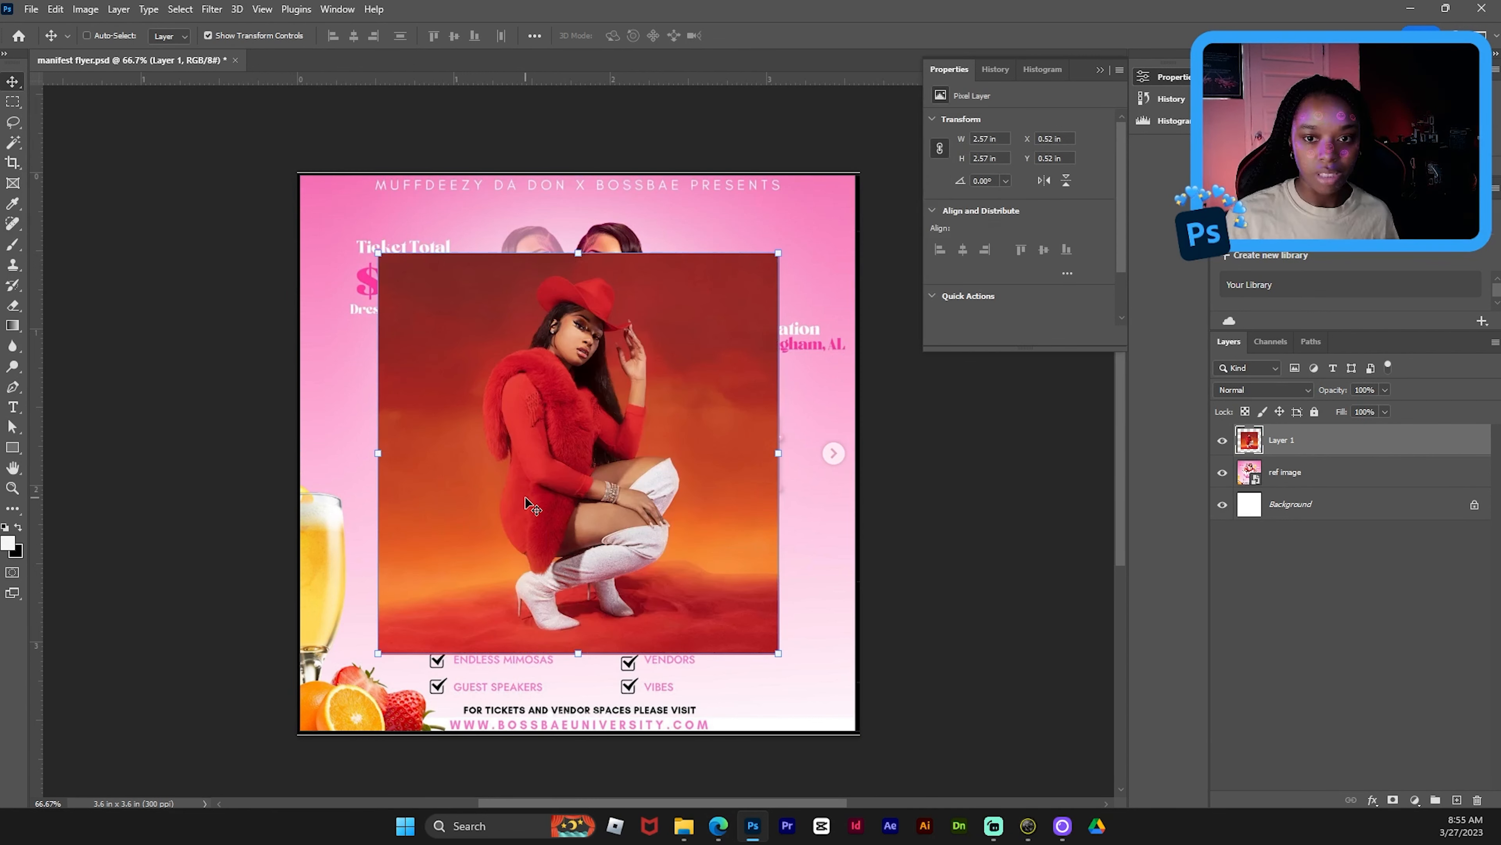
left_click_drag(526, 496, 849, 535)
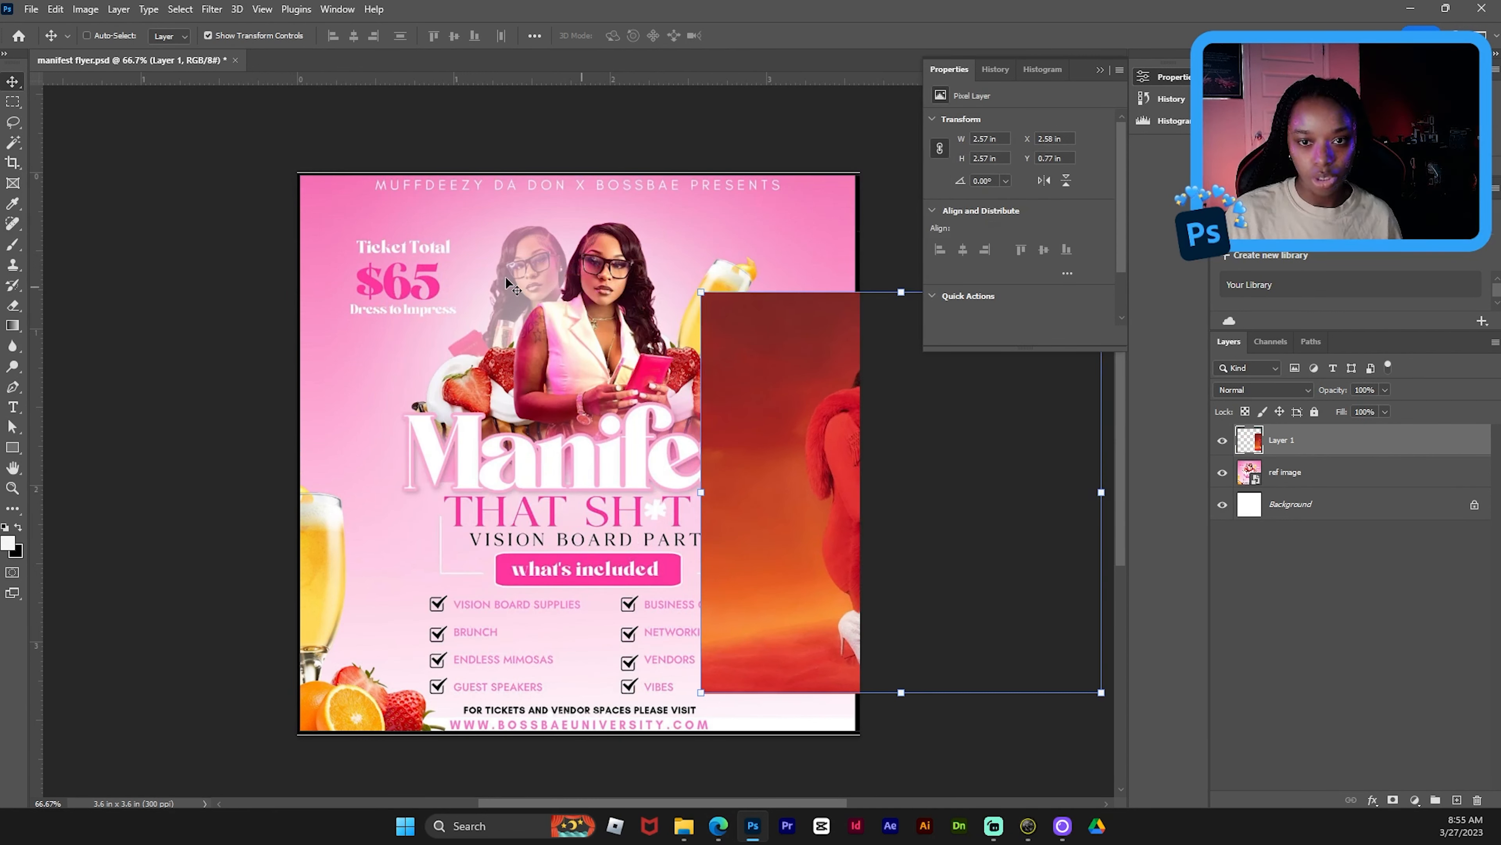
left_click_drag(804, 470, 496, 443)
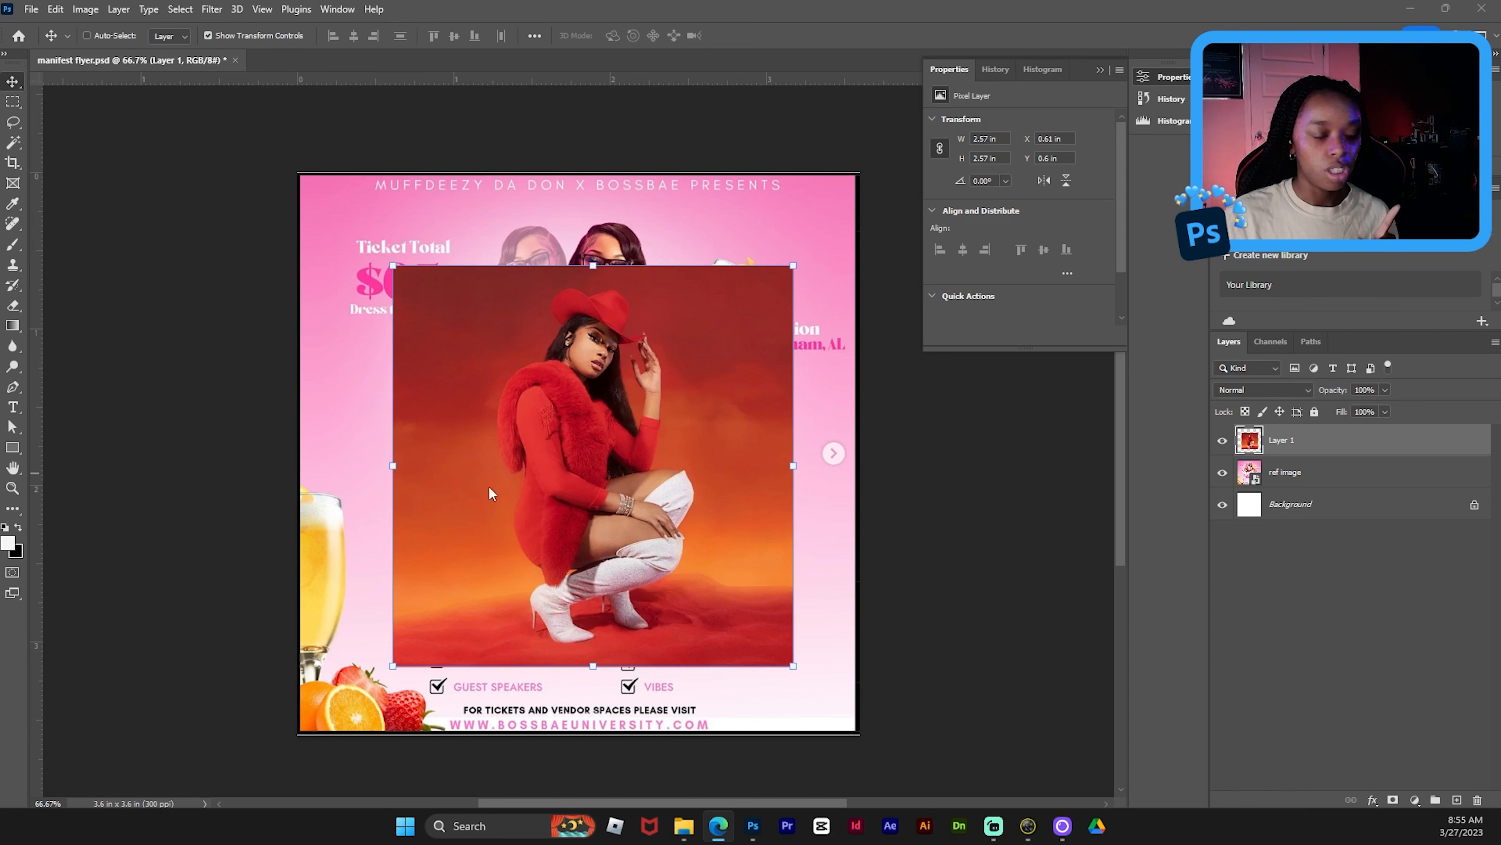
- Paste the close-up photo of the woman touching her red hat and move it to about X 0.99 in, Y 1.38 in
left_click(542, 477)
key("ctrl+v")
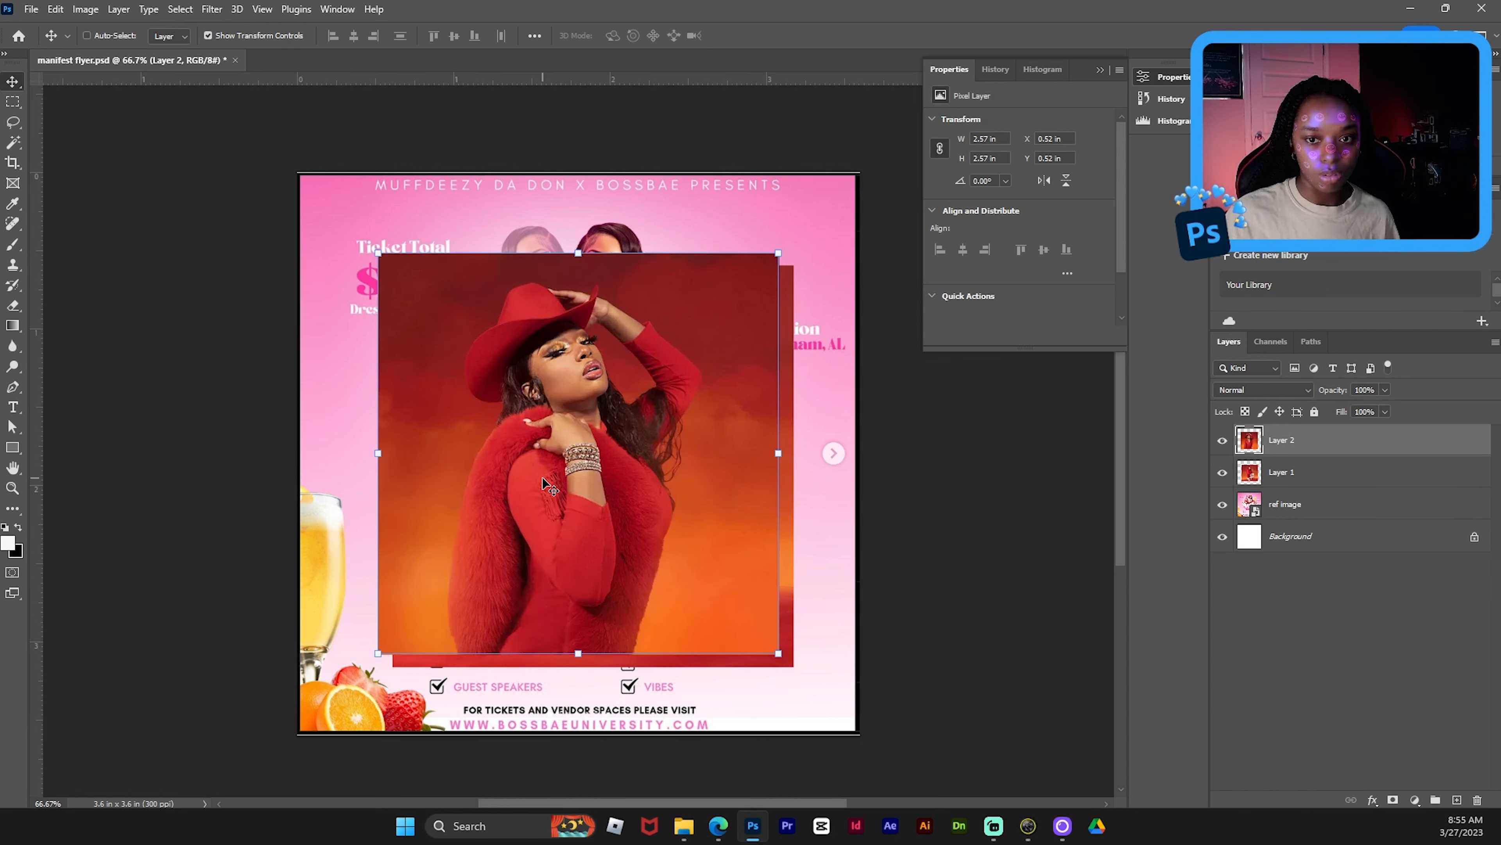
left_click_drag(542, 477, 614, 610)
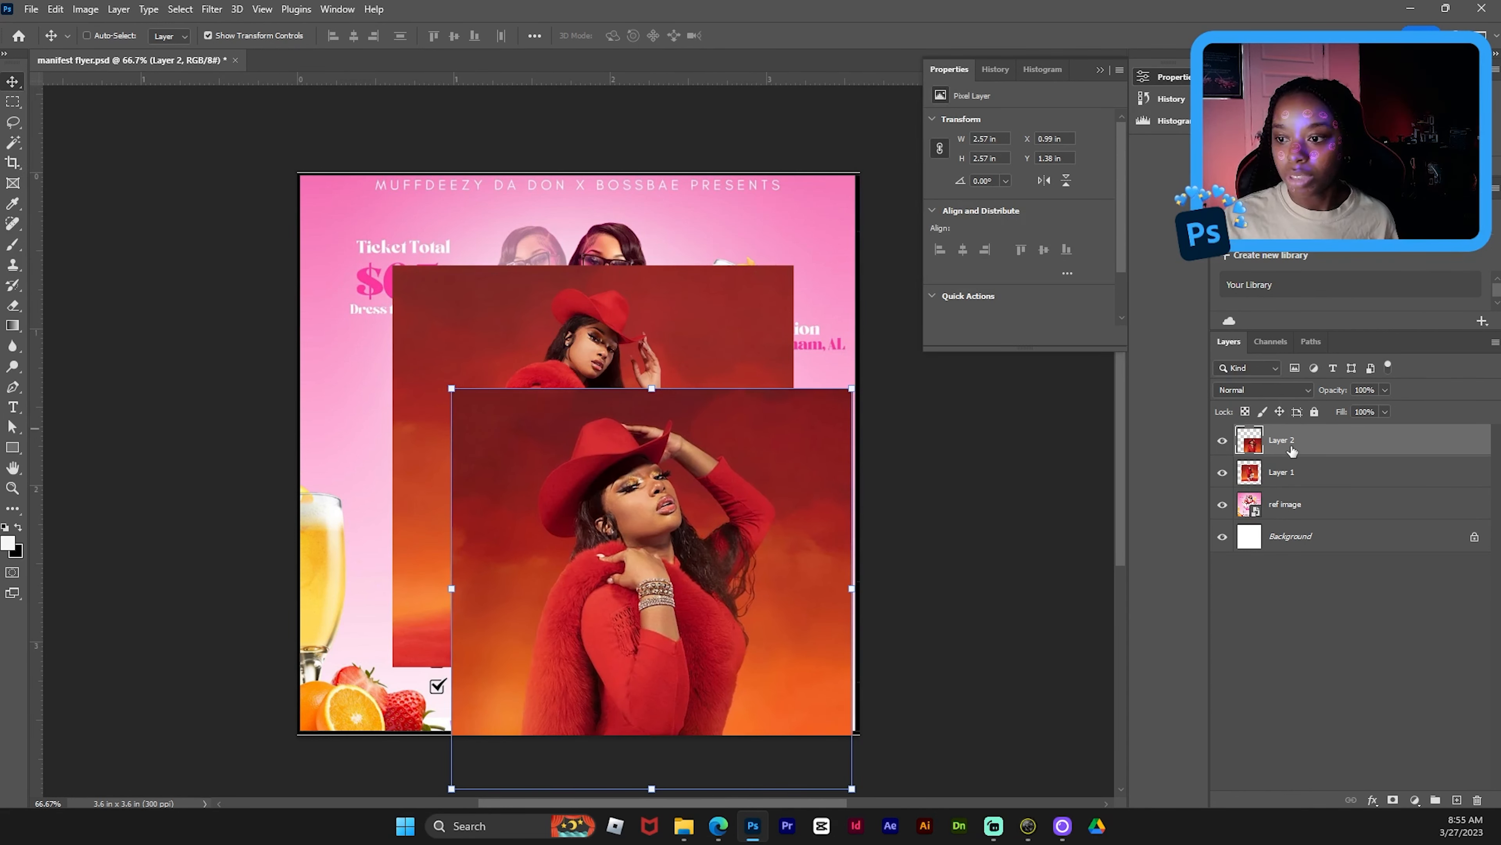
- Rename the close-up photo's layer "hat touch" and the crouching photo's layer "hat tip"
double_click(1280, 437)
type("hat to")
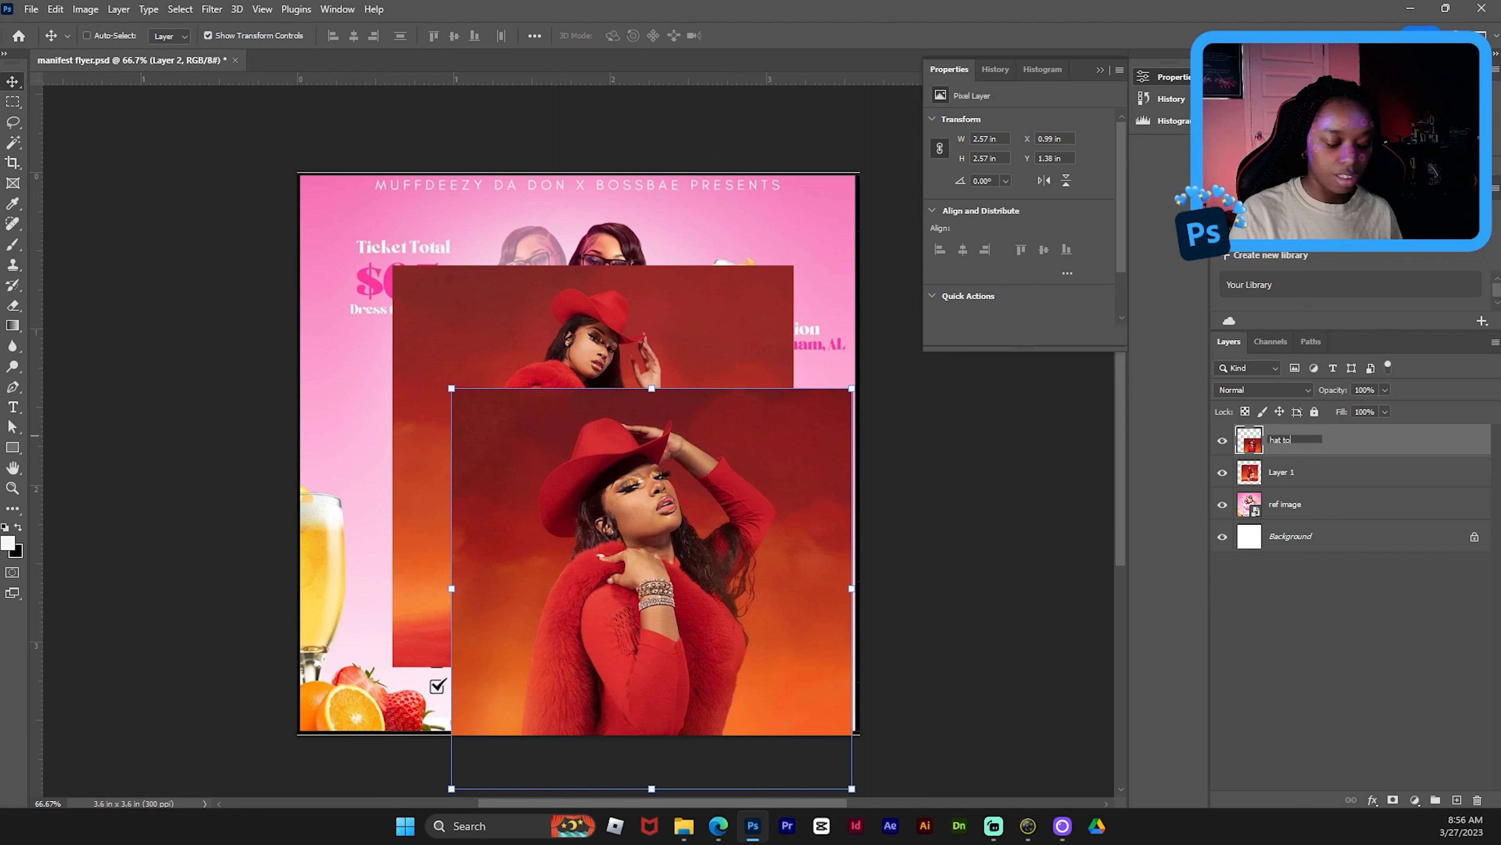
type("uch")
key("Return")
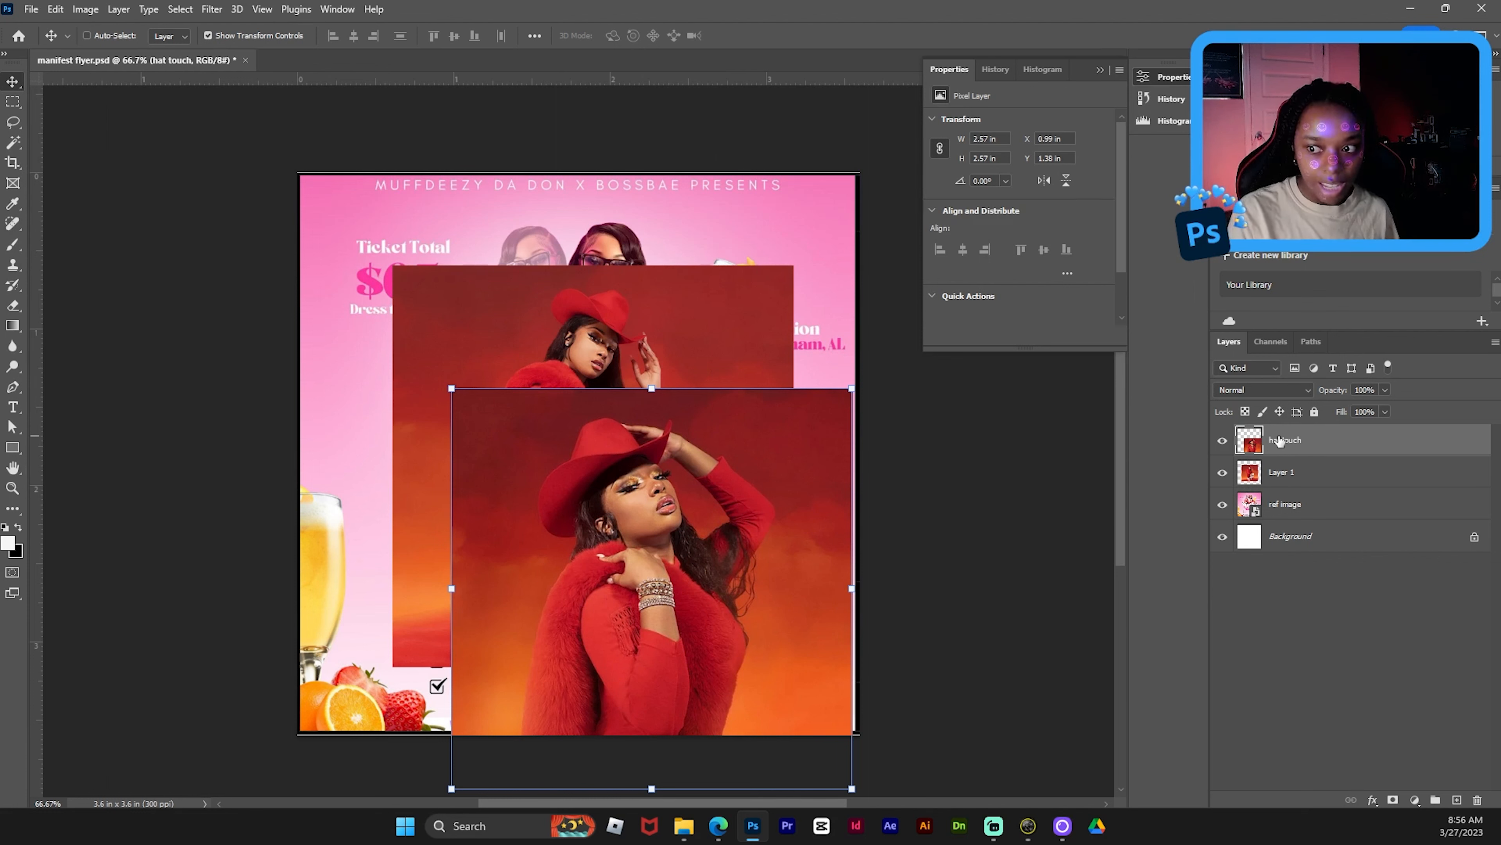
double_click(1282, 472)
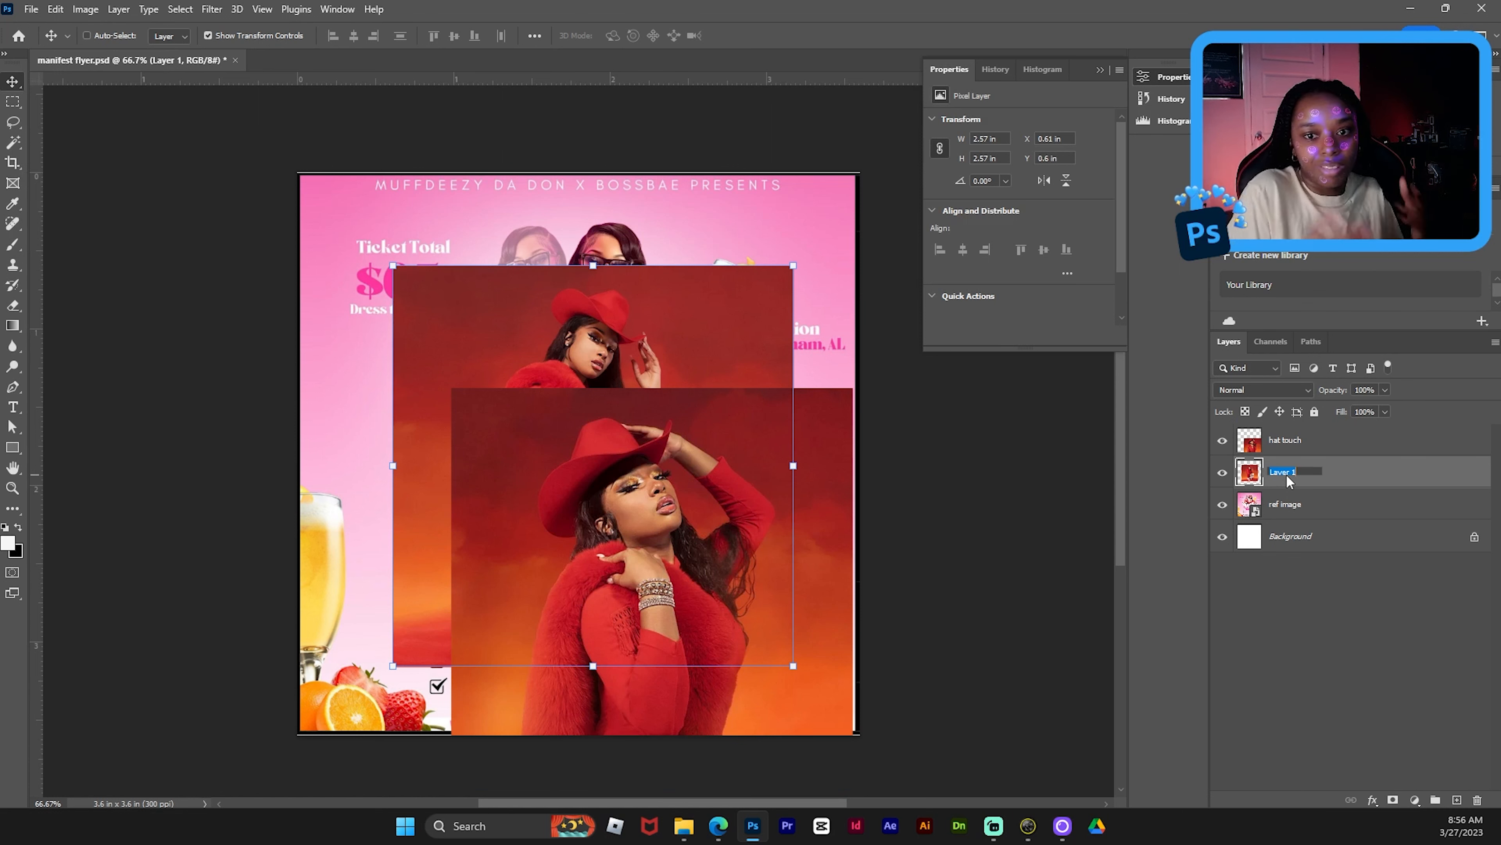
type("H")
type("at tip")
key("Return")
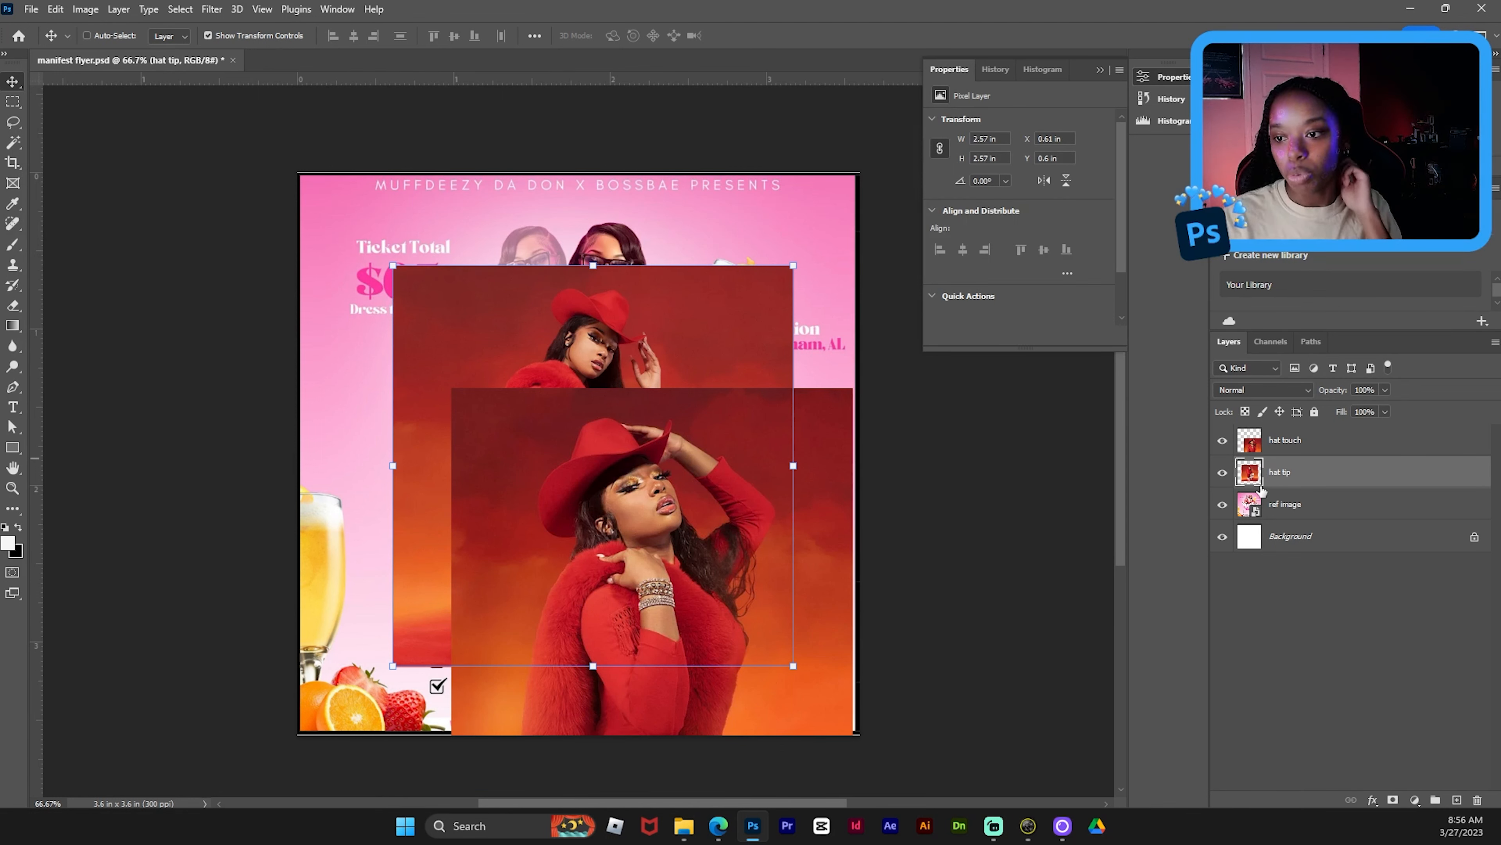
- Convert the hat tip and hat touch layers to separate smart objects
right_click(1350, 474)
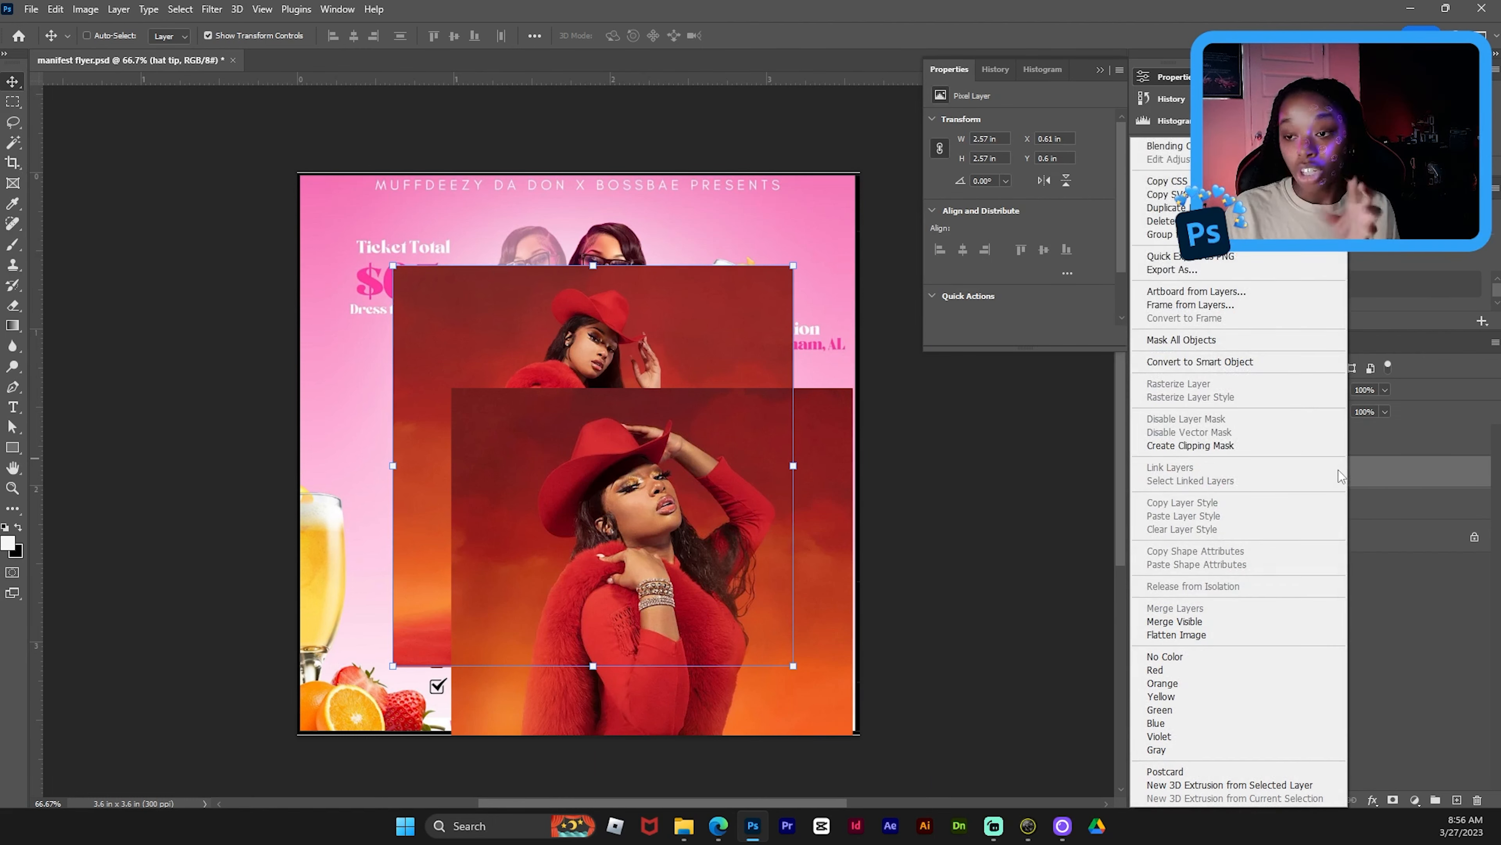
left_click(1289, 364)
left_click(1312, 444)
right_click(1346, 441)
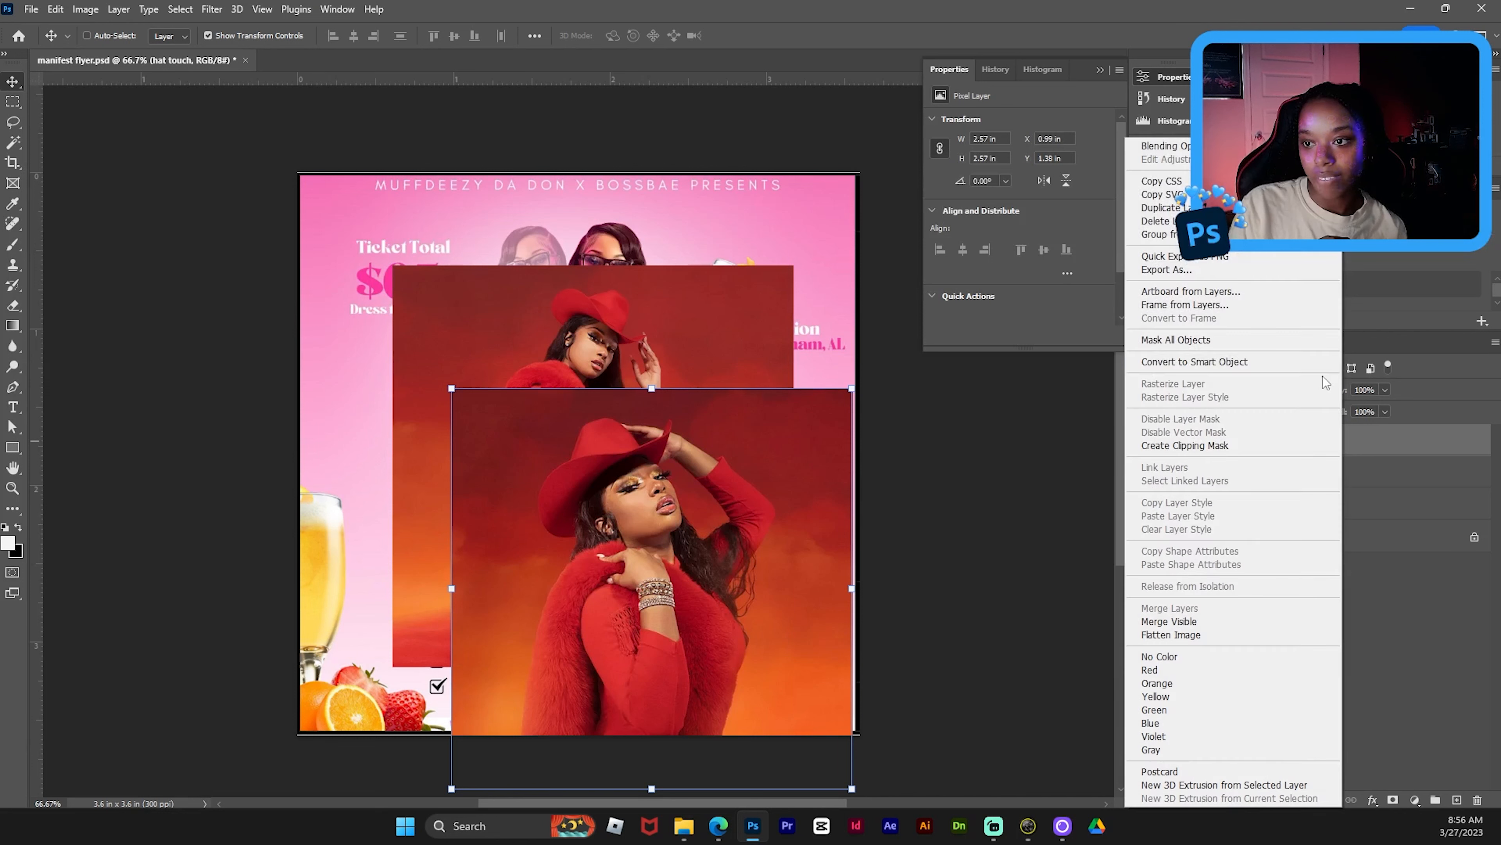
left_click(1316, 362)
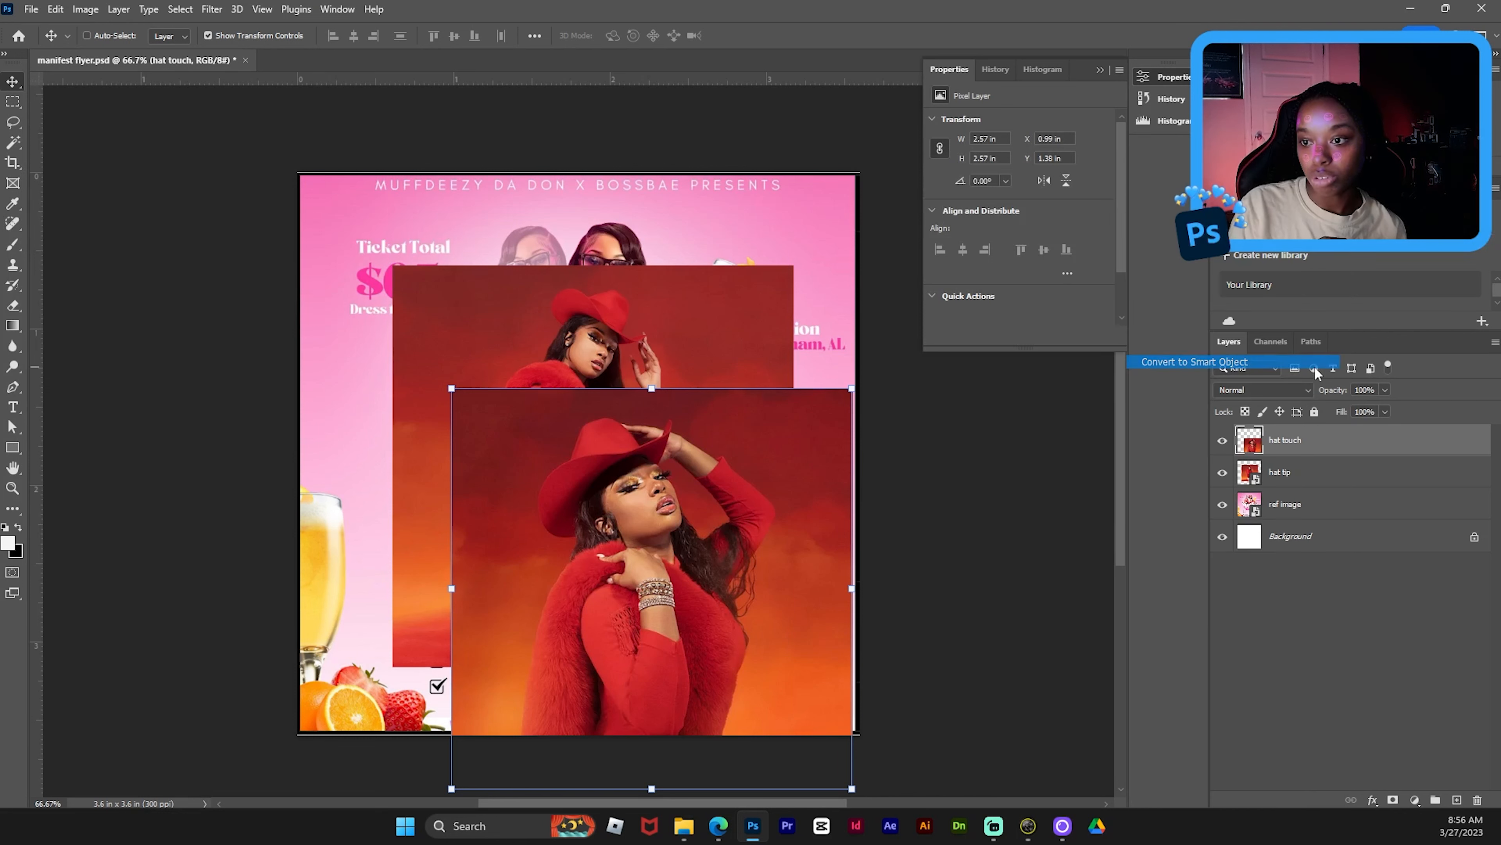
- Hide the hat tip layer and move the hat touch photo to the centre of the canvas
left_click(1223, 472)
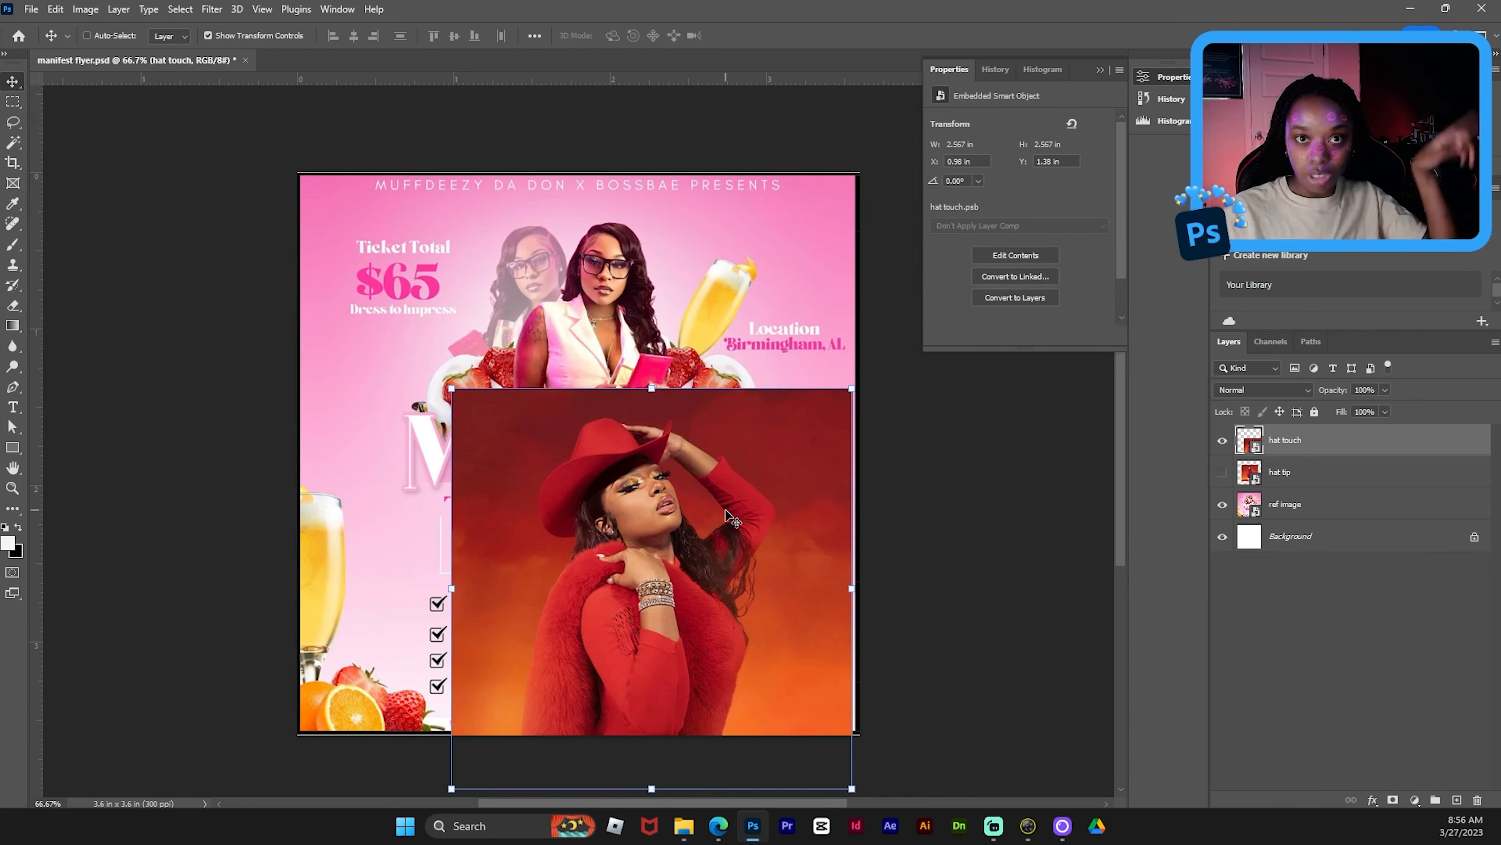
left_click_drag(732, 522, 658, 388)
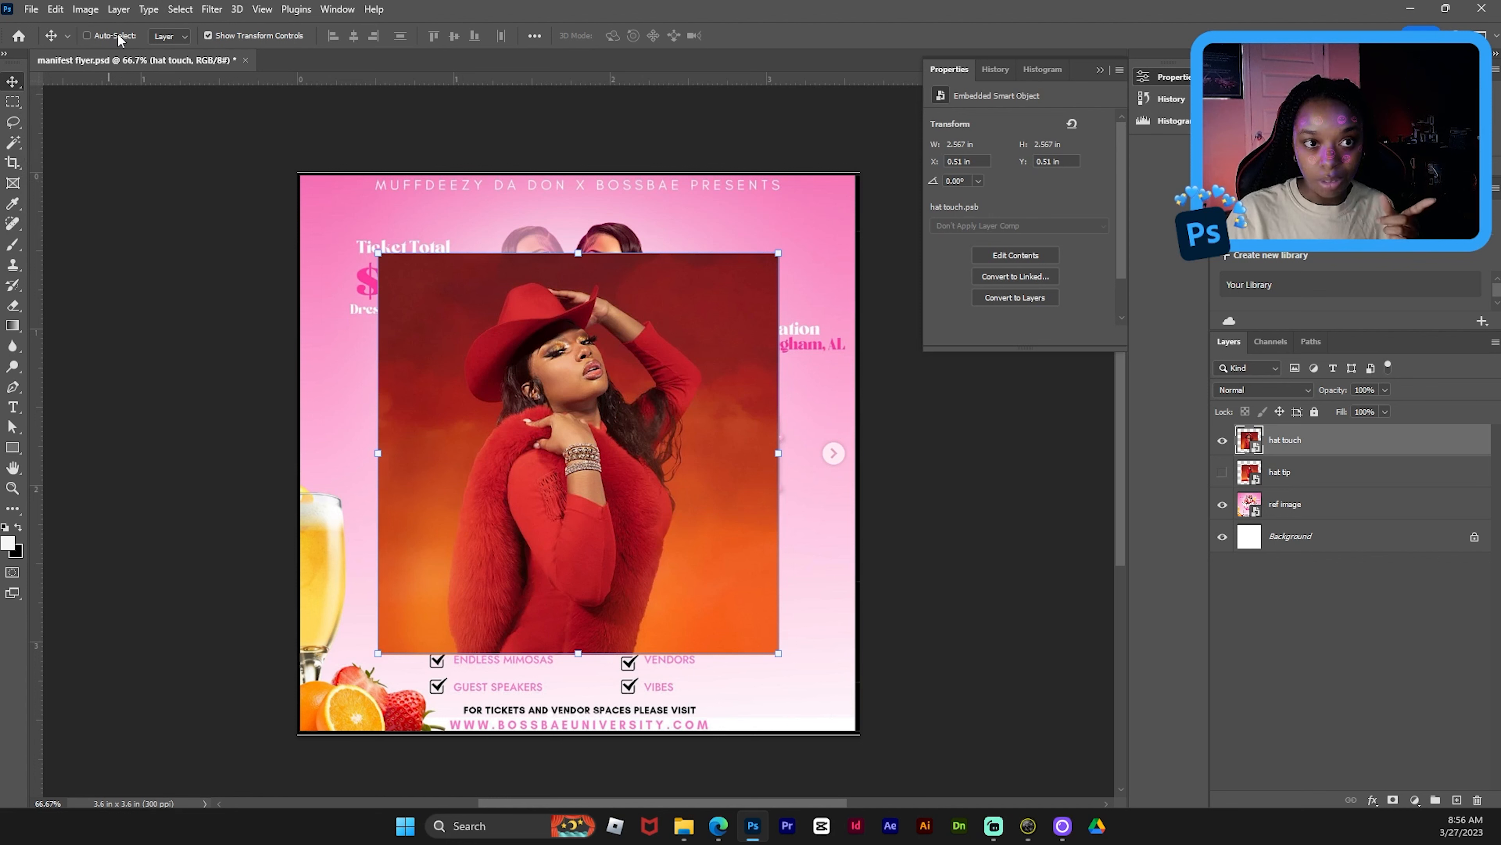
- Select the woman in the hat touch photo with Select Subject and open the selection in Select and Mask
left_click(182, 10)
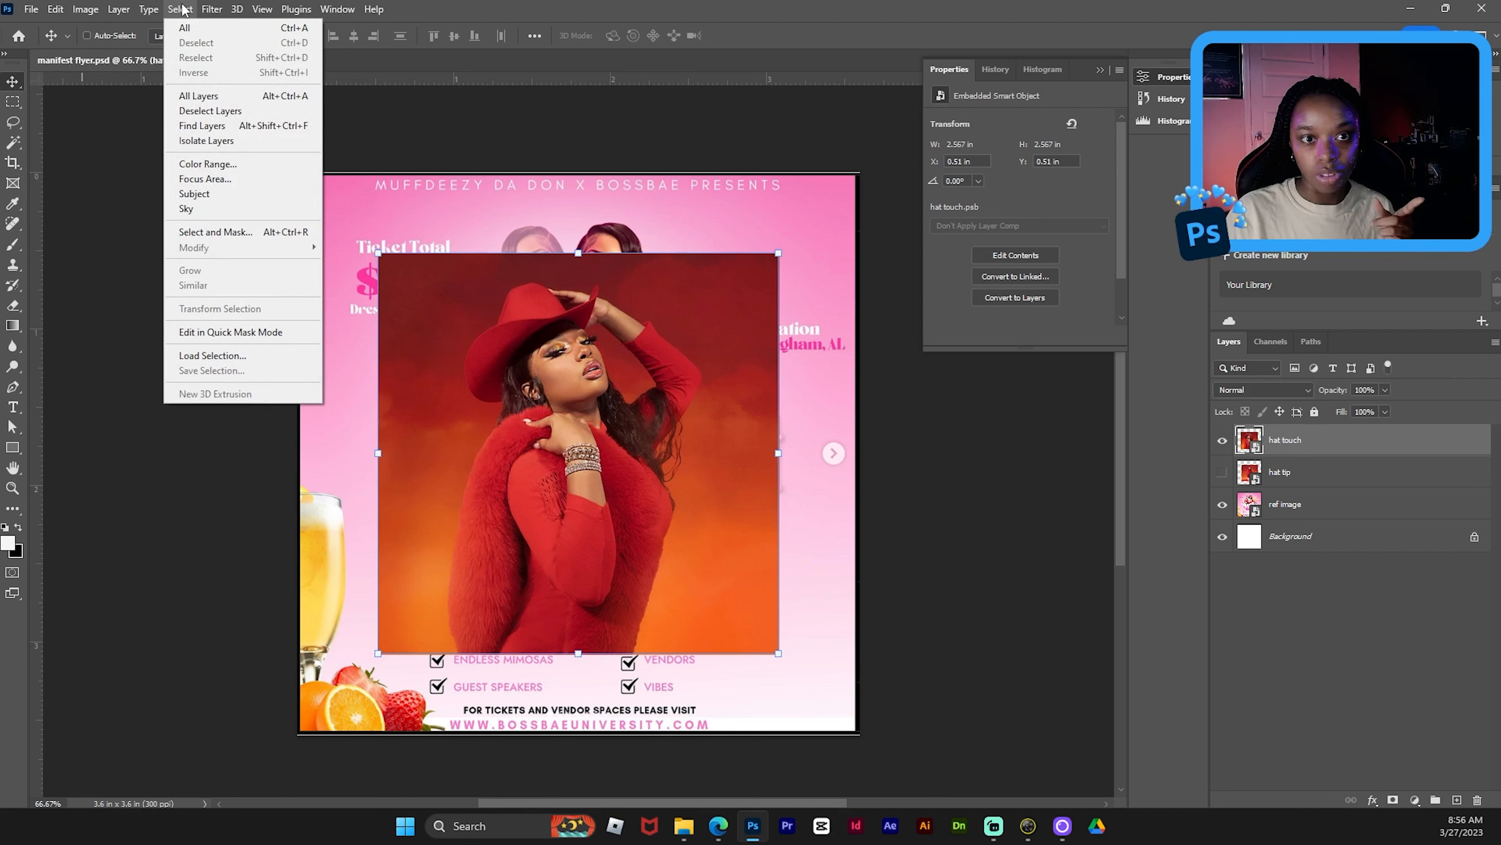
left_click(229, 194)
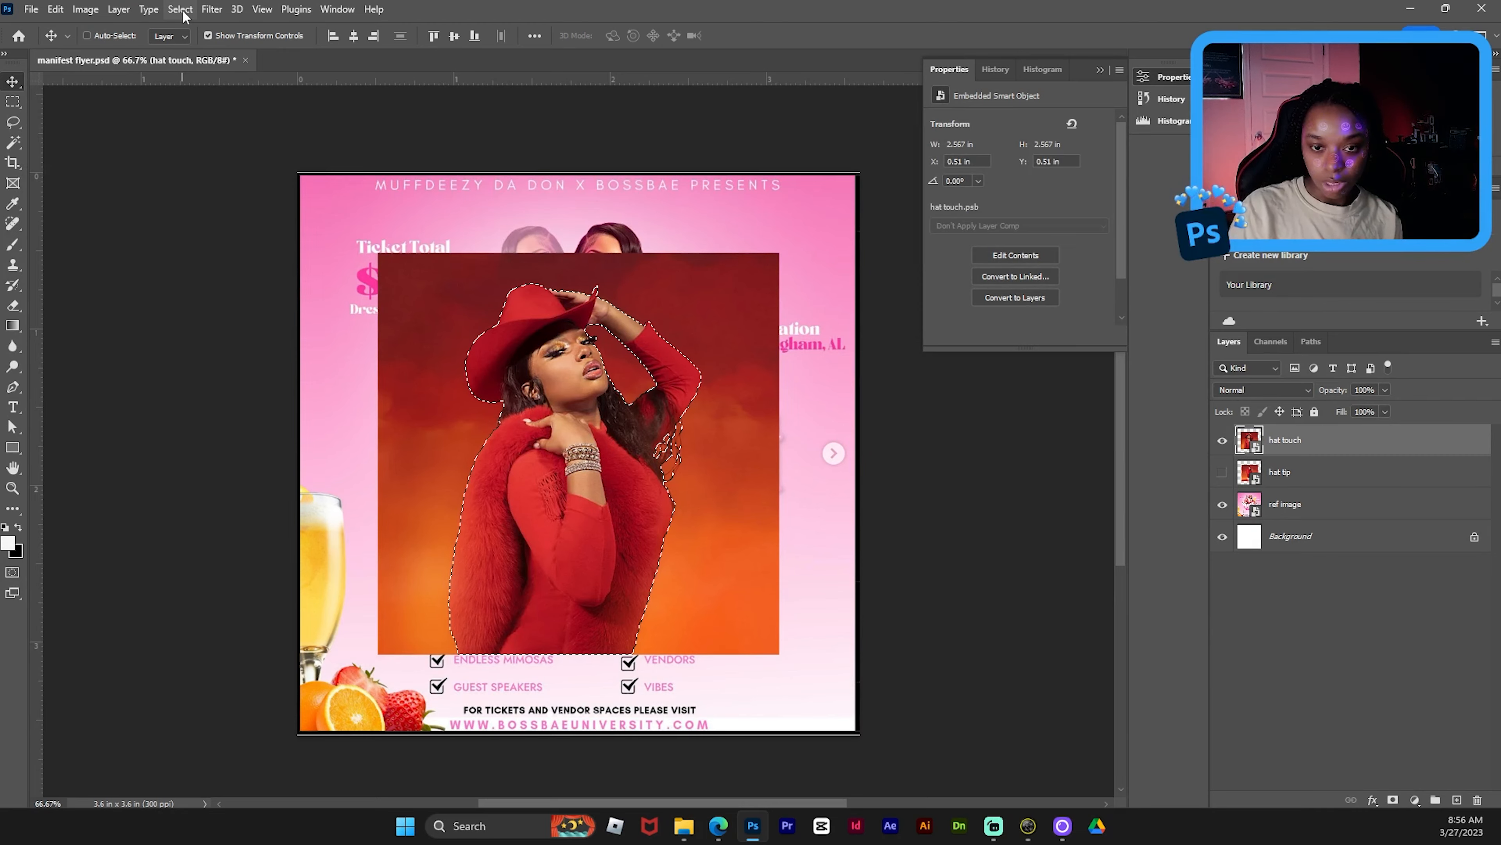
key("ctrl+plus")
key("ctrl+plus")
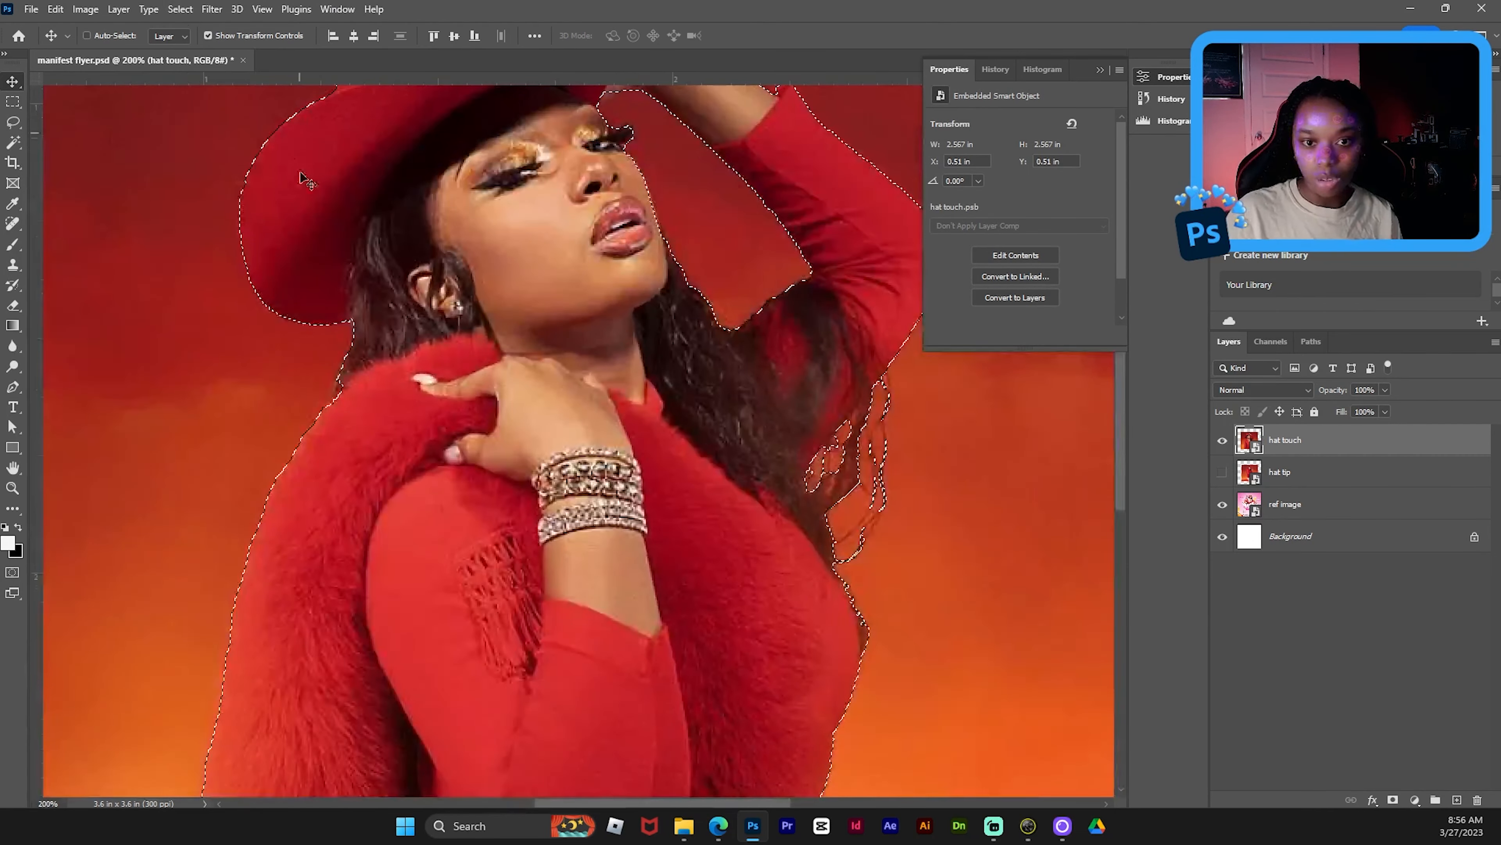
scroll(758, 513, "up", 4)
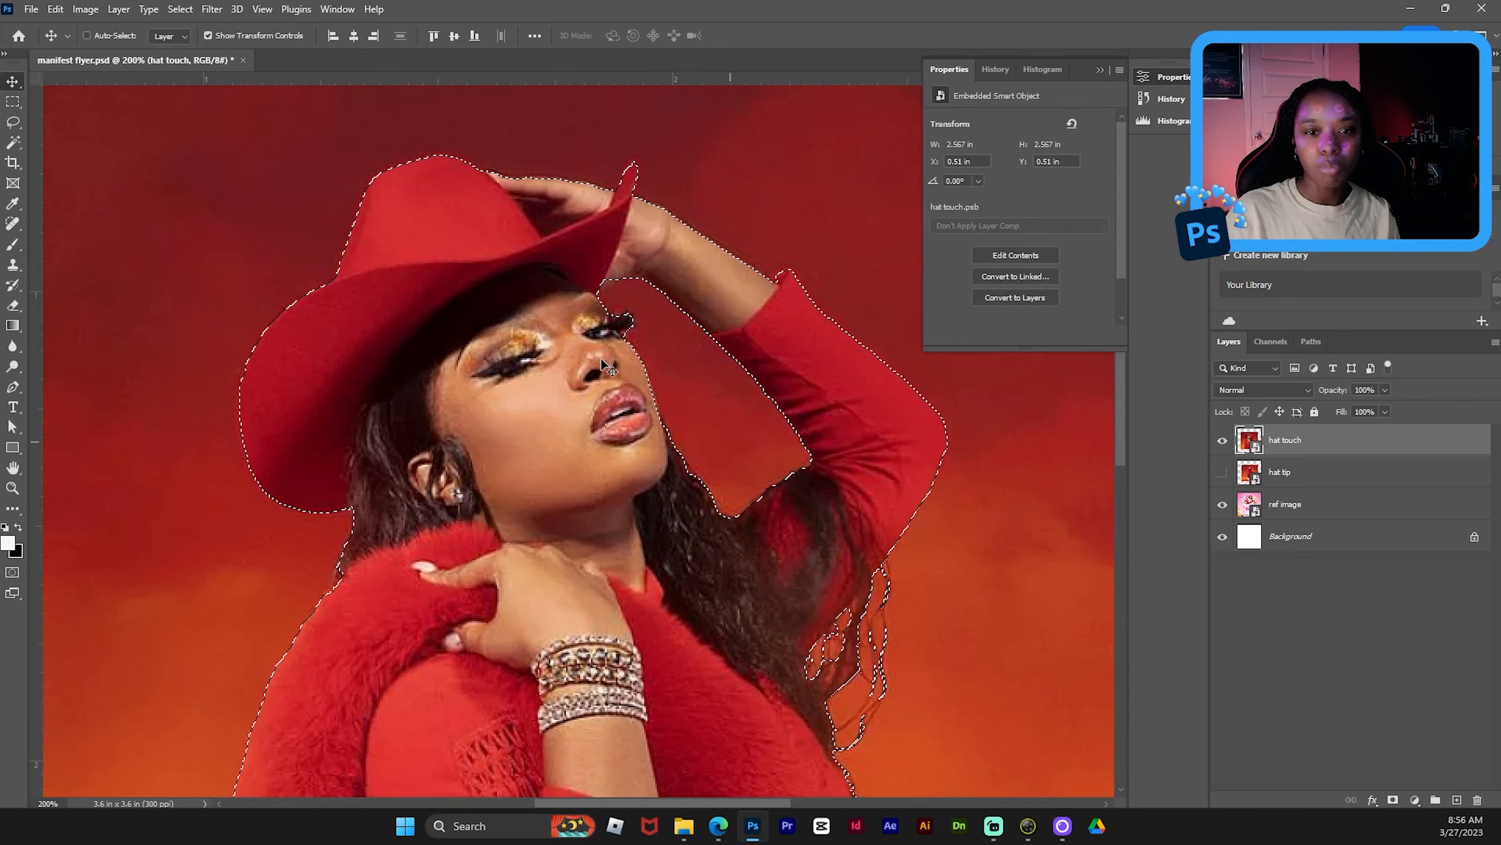
left_click(179, 9)
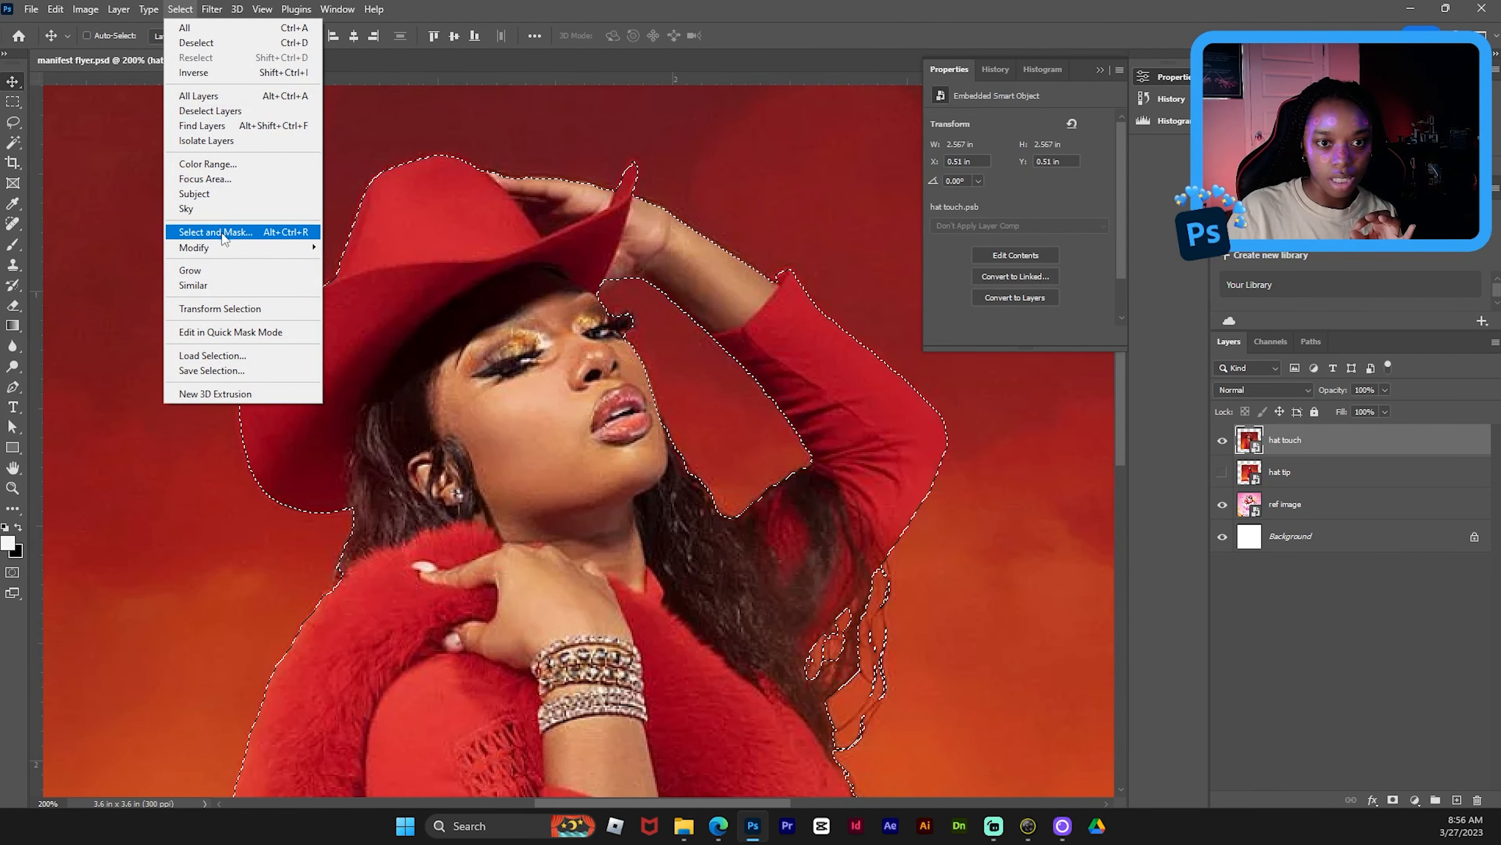
left_click(258, 232)
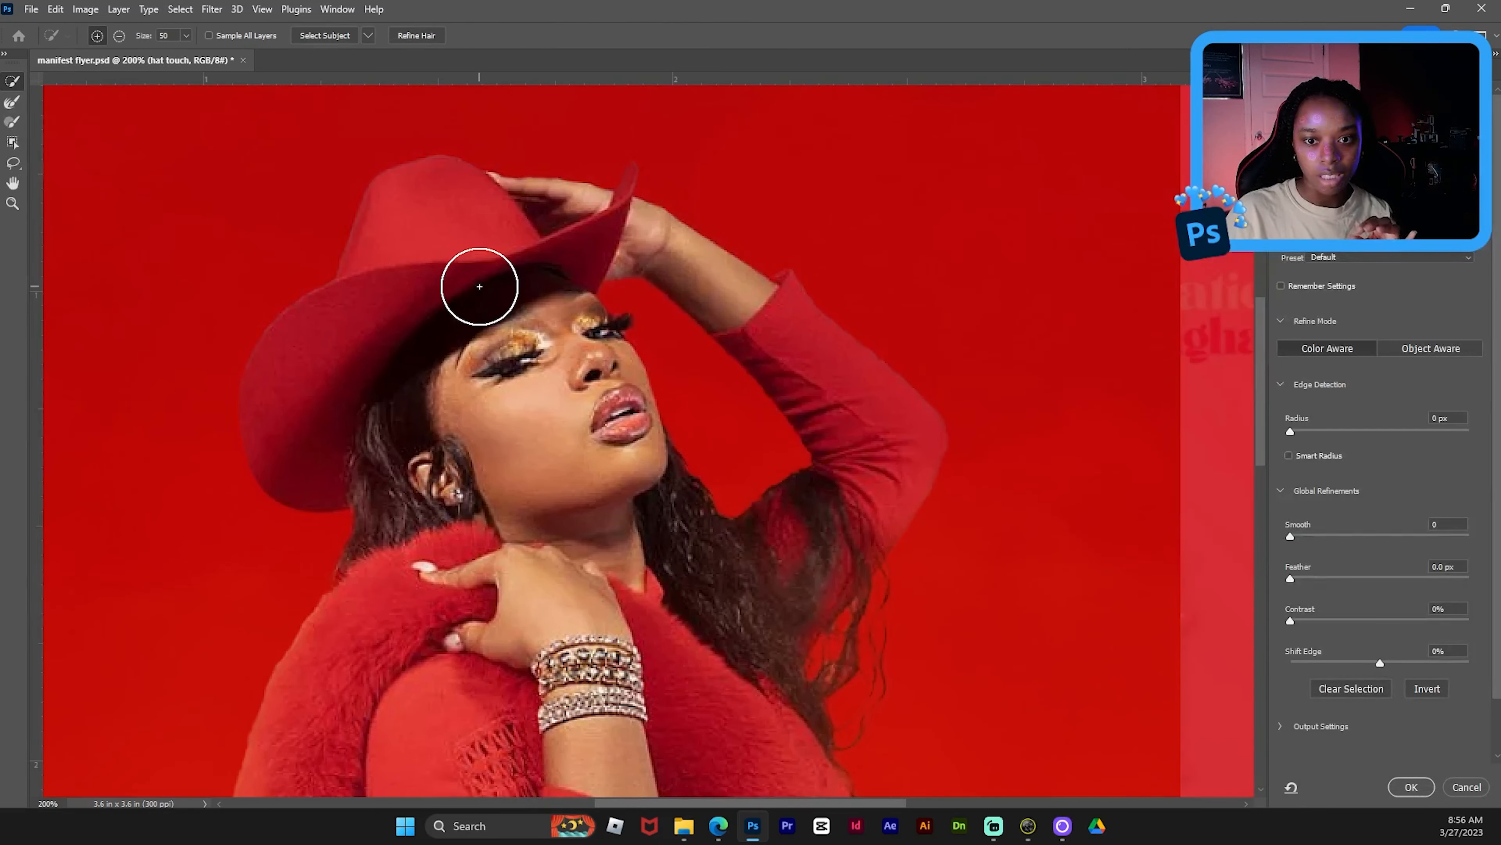
- Change the Select and Mask overlay colour to blue 0005cb so it contrasts with the red outfit
key("ctrl+minus")
key("ctrl+minus")
key("ctrl+minus")
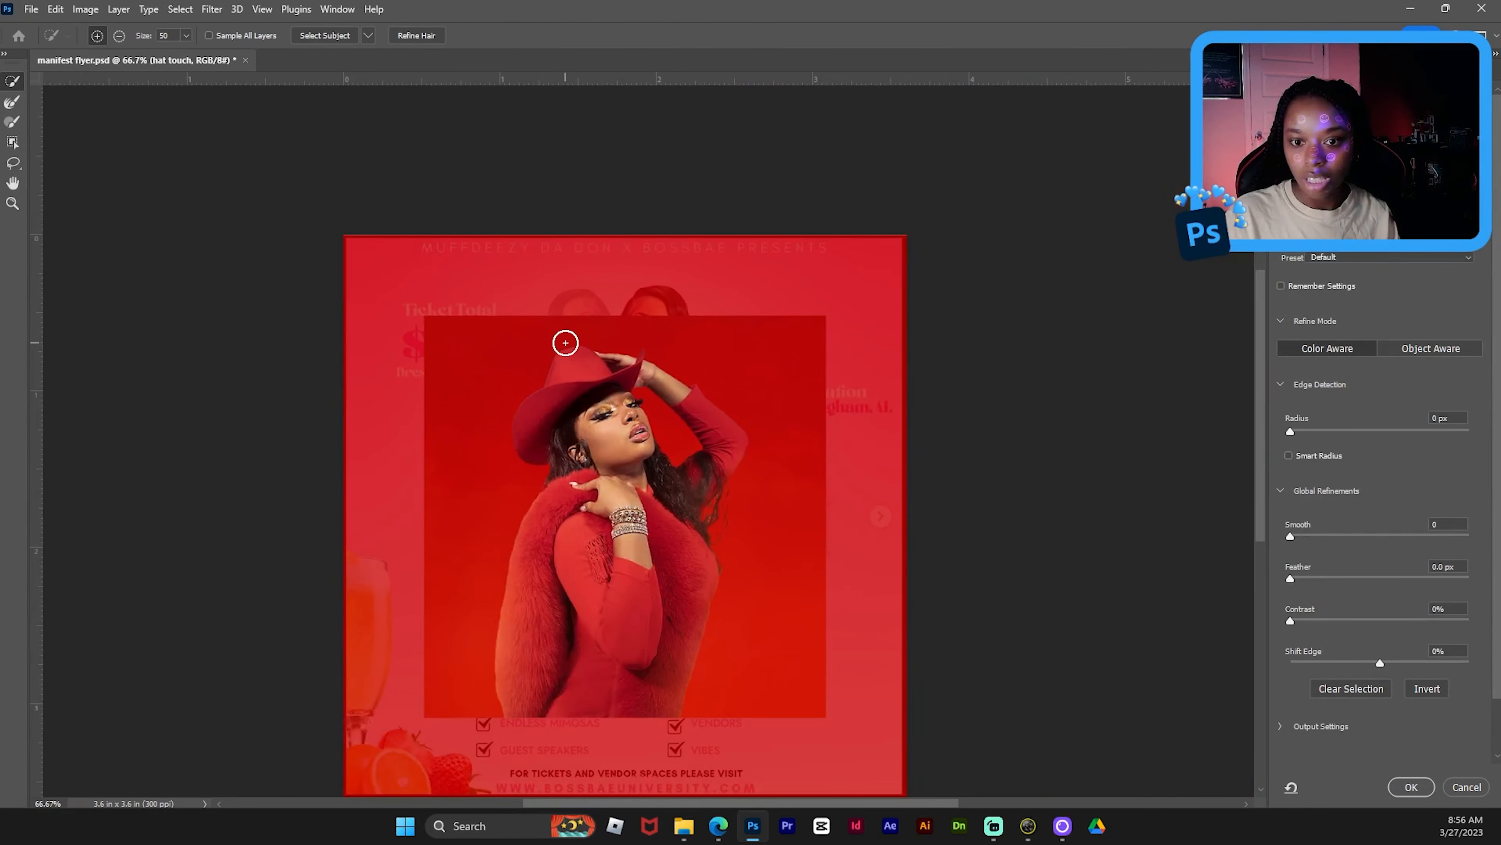
left_click(1319, 216)
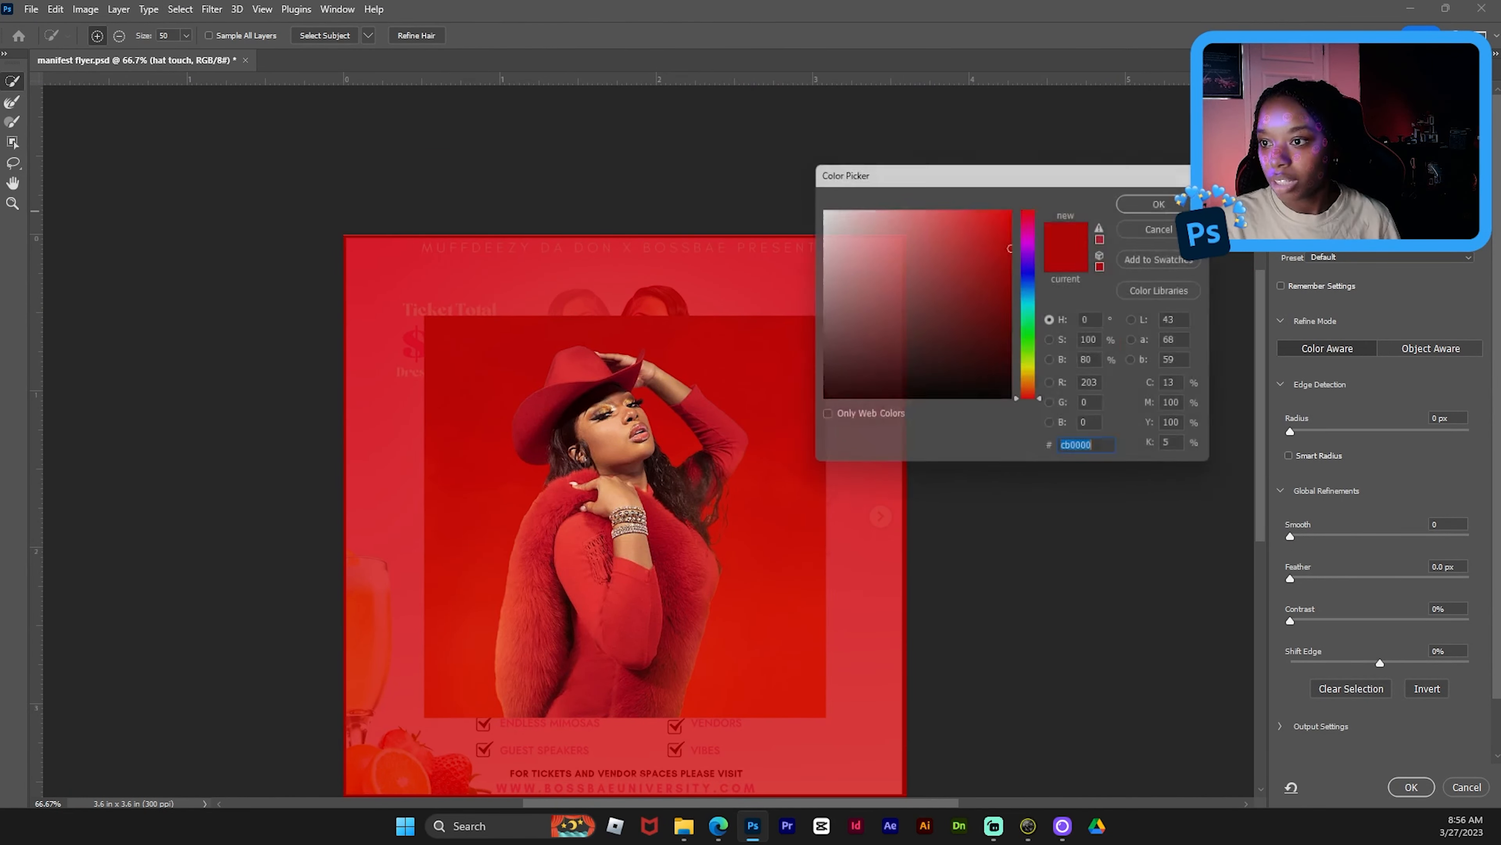
left_click(1031, 274)
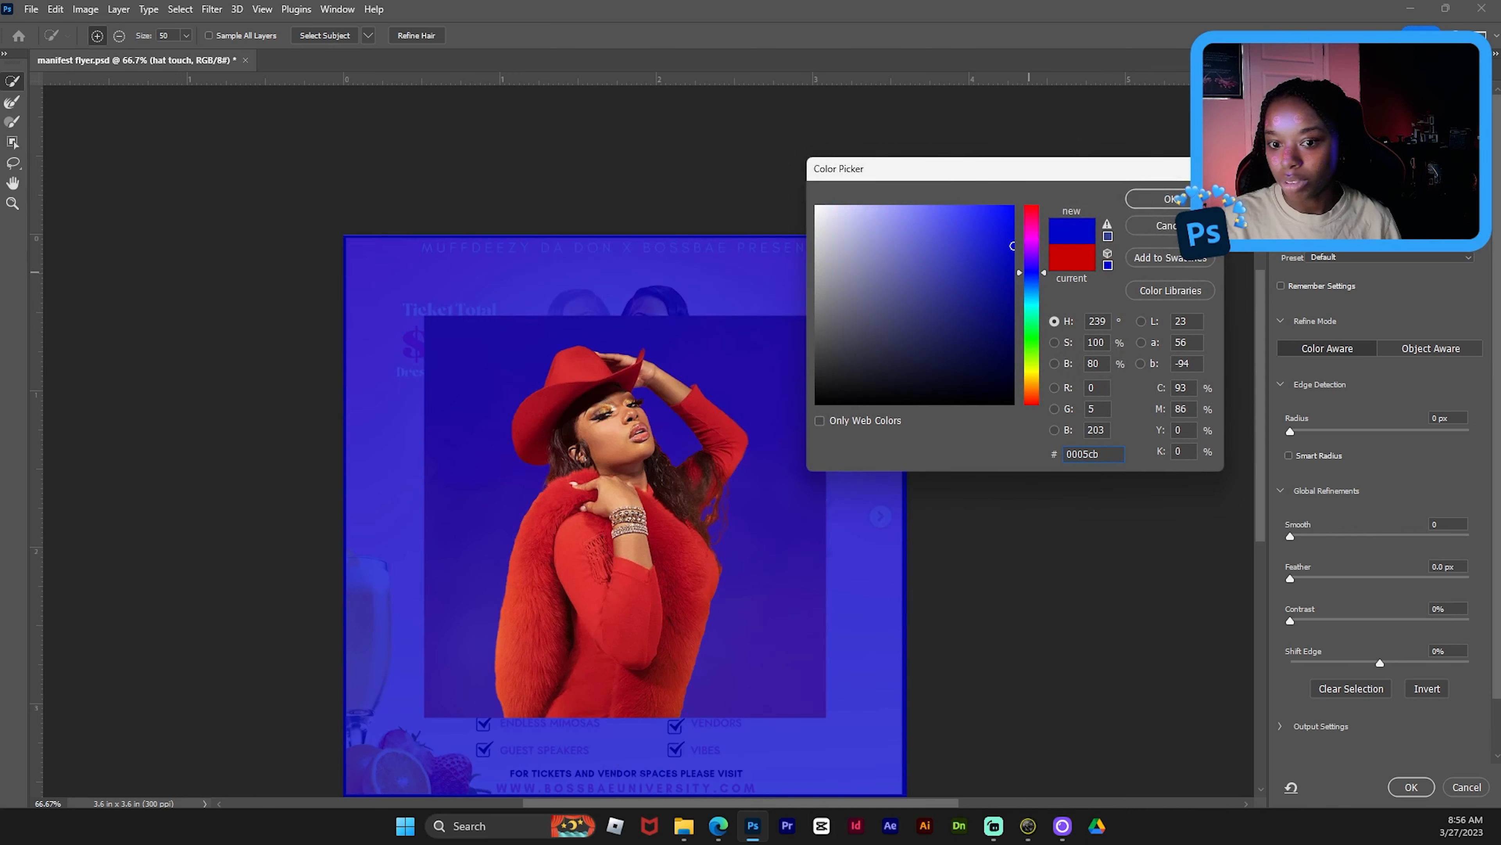
left_click(1153, 198)
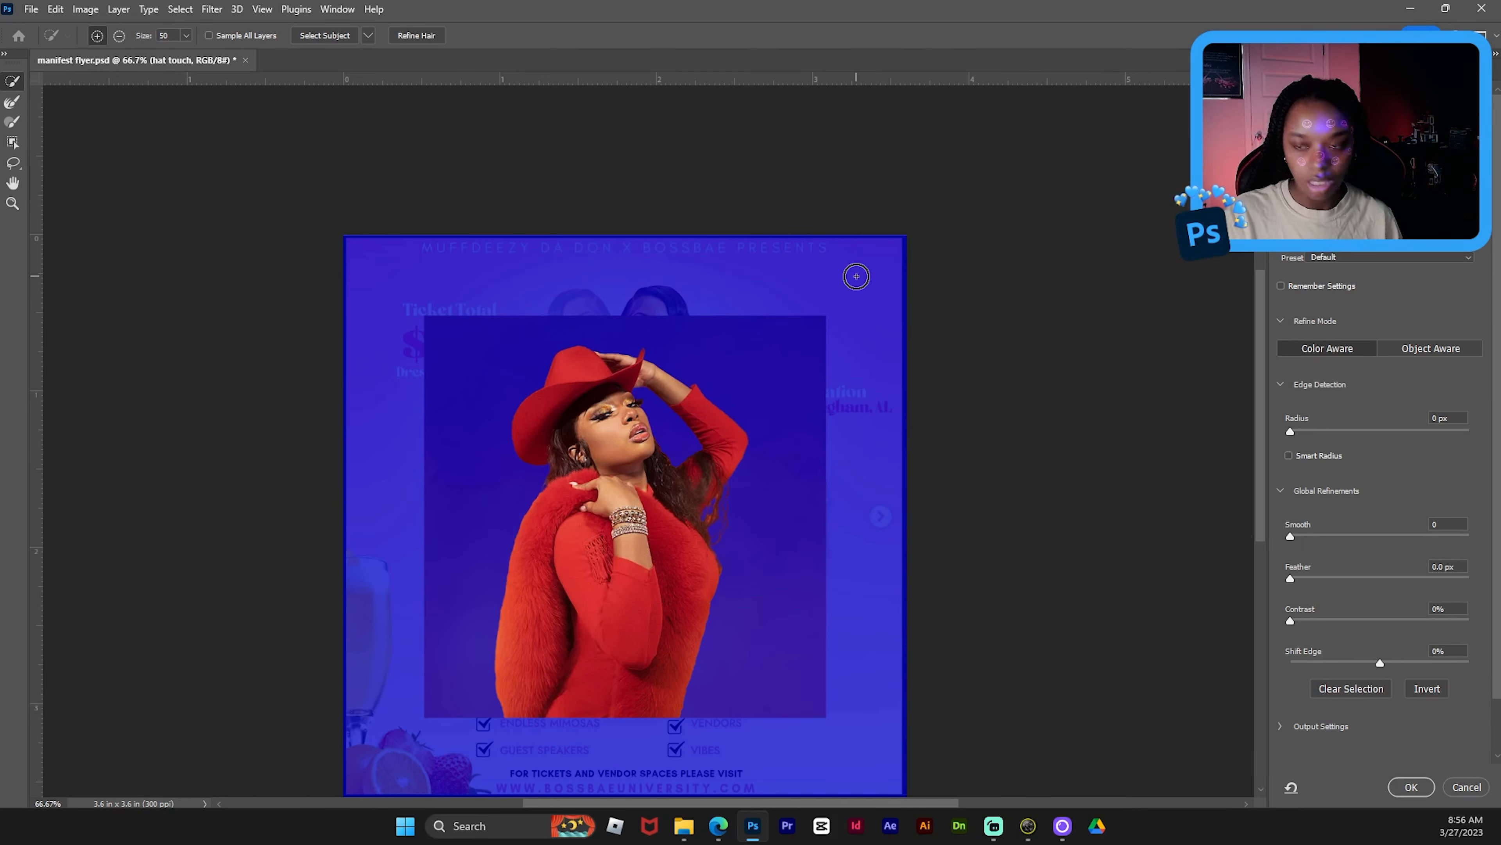
- Examine the hat touch selection's edges against the overlay around the hat, hair, hand and fur
key("ctrl+plus")
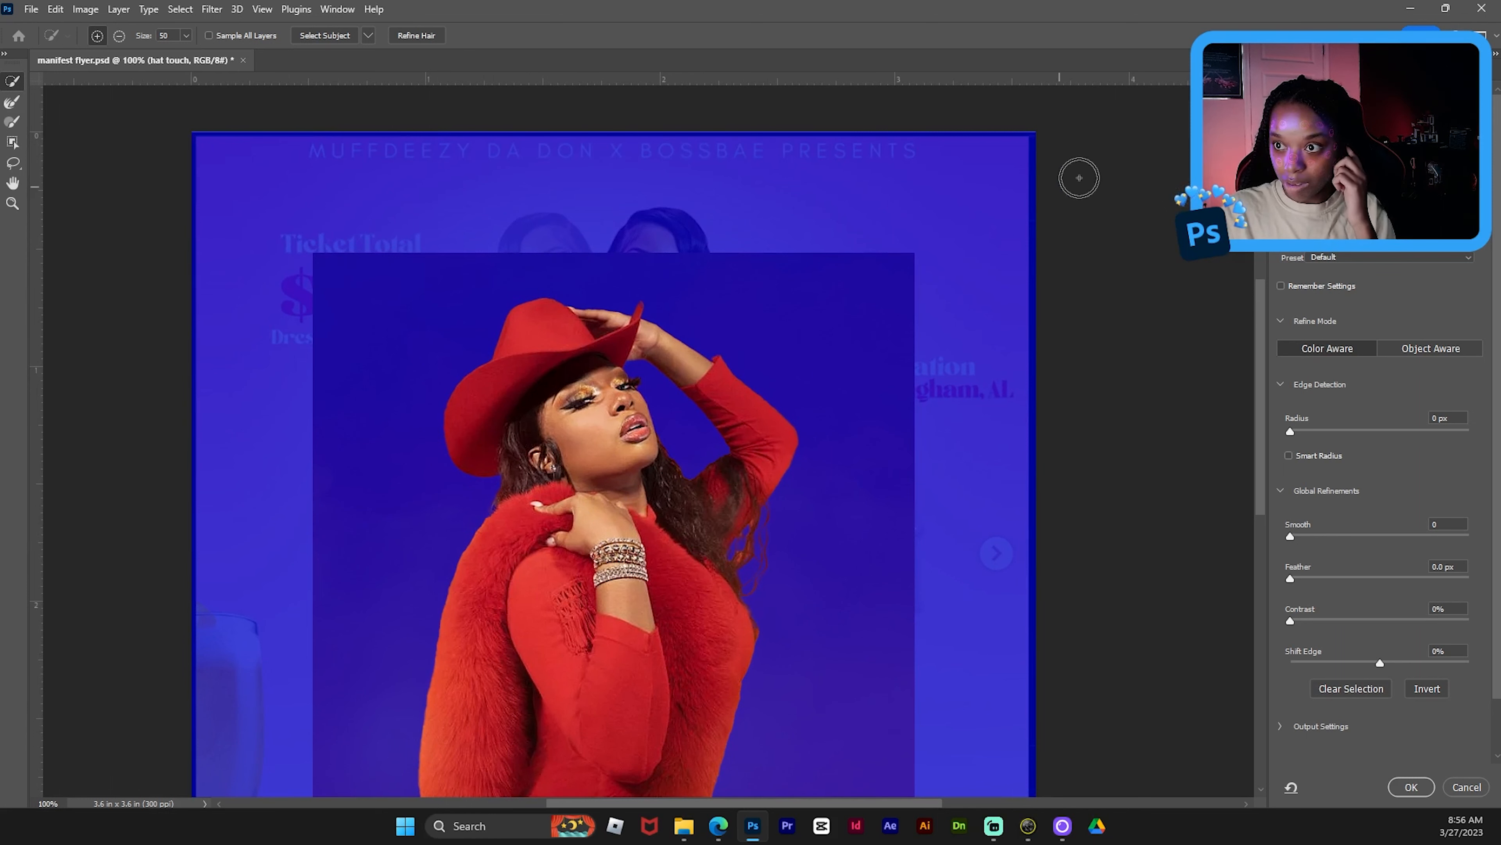
left_click(1330, 138)
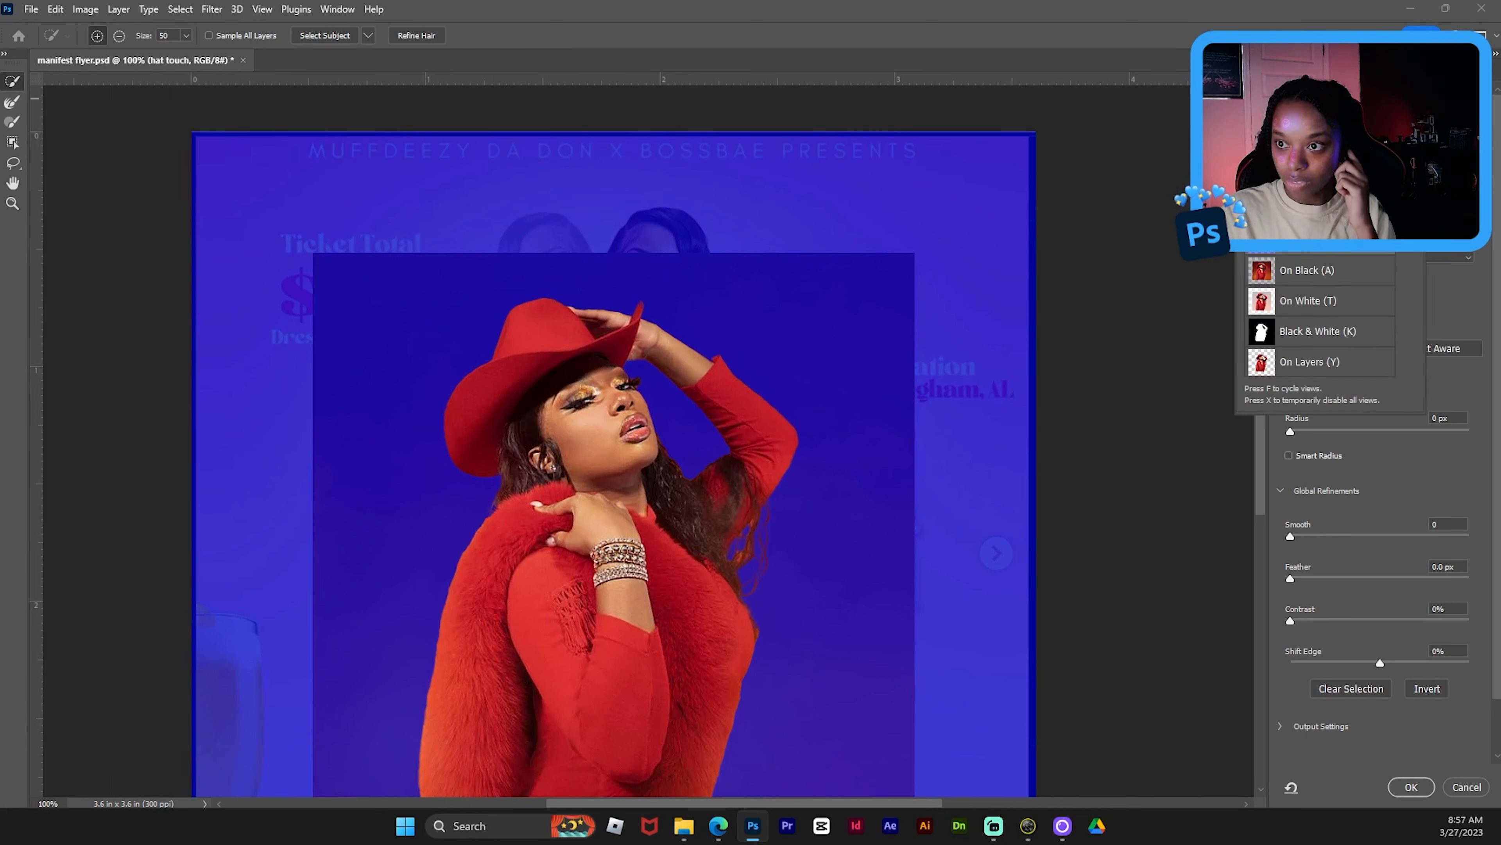
left_click(1330, 137)
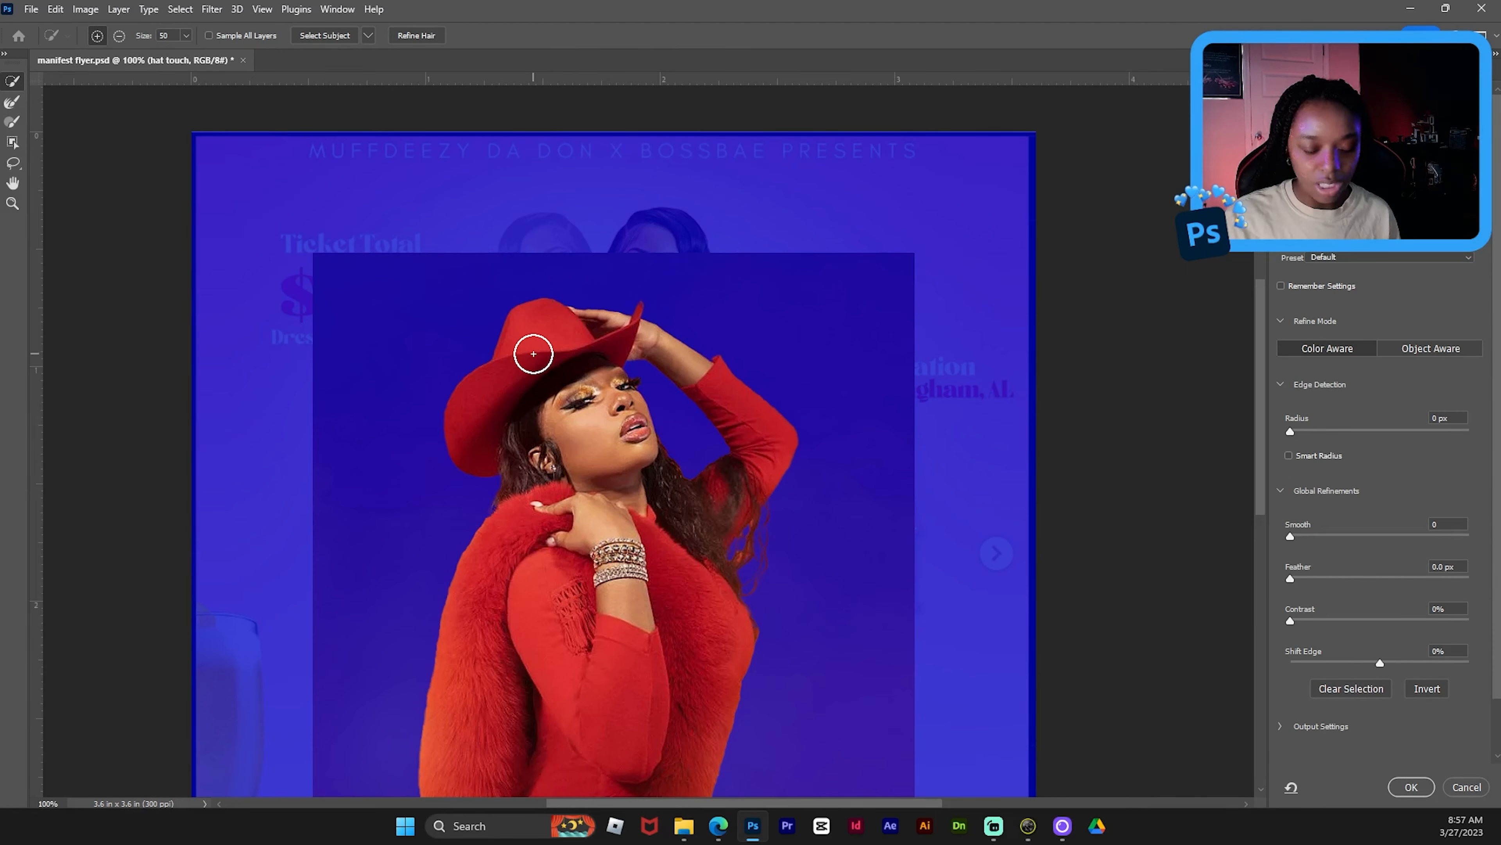
key("ctrl+plus")
key("ctrl+plus")
left_click_drag(745, 808, 662, 808)
scroll(736, 581, "down", 2)
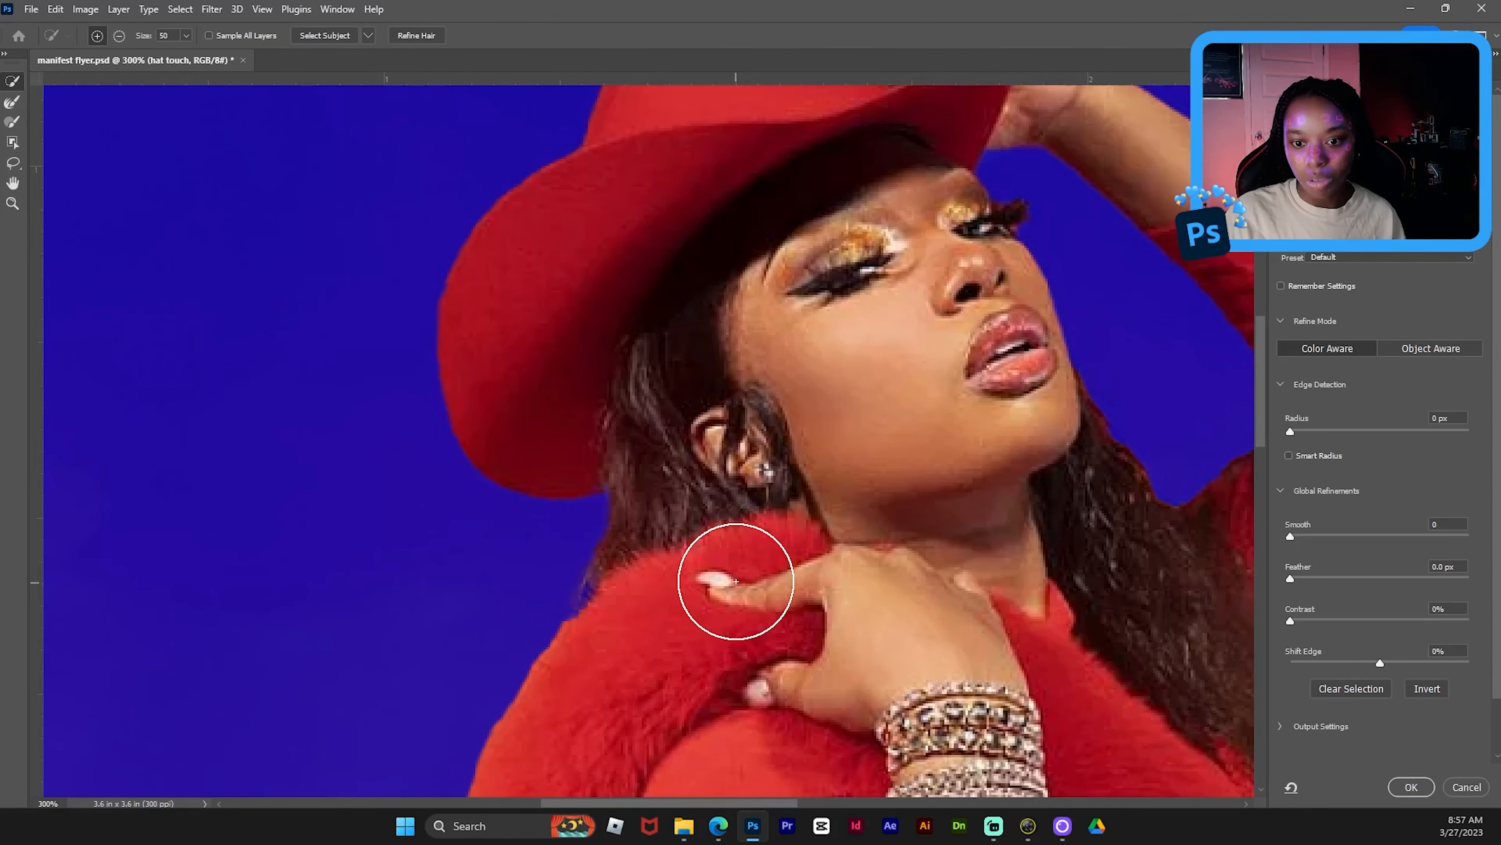
scroll(736, 577, "down", 8)
key("ctrl+minus")
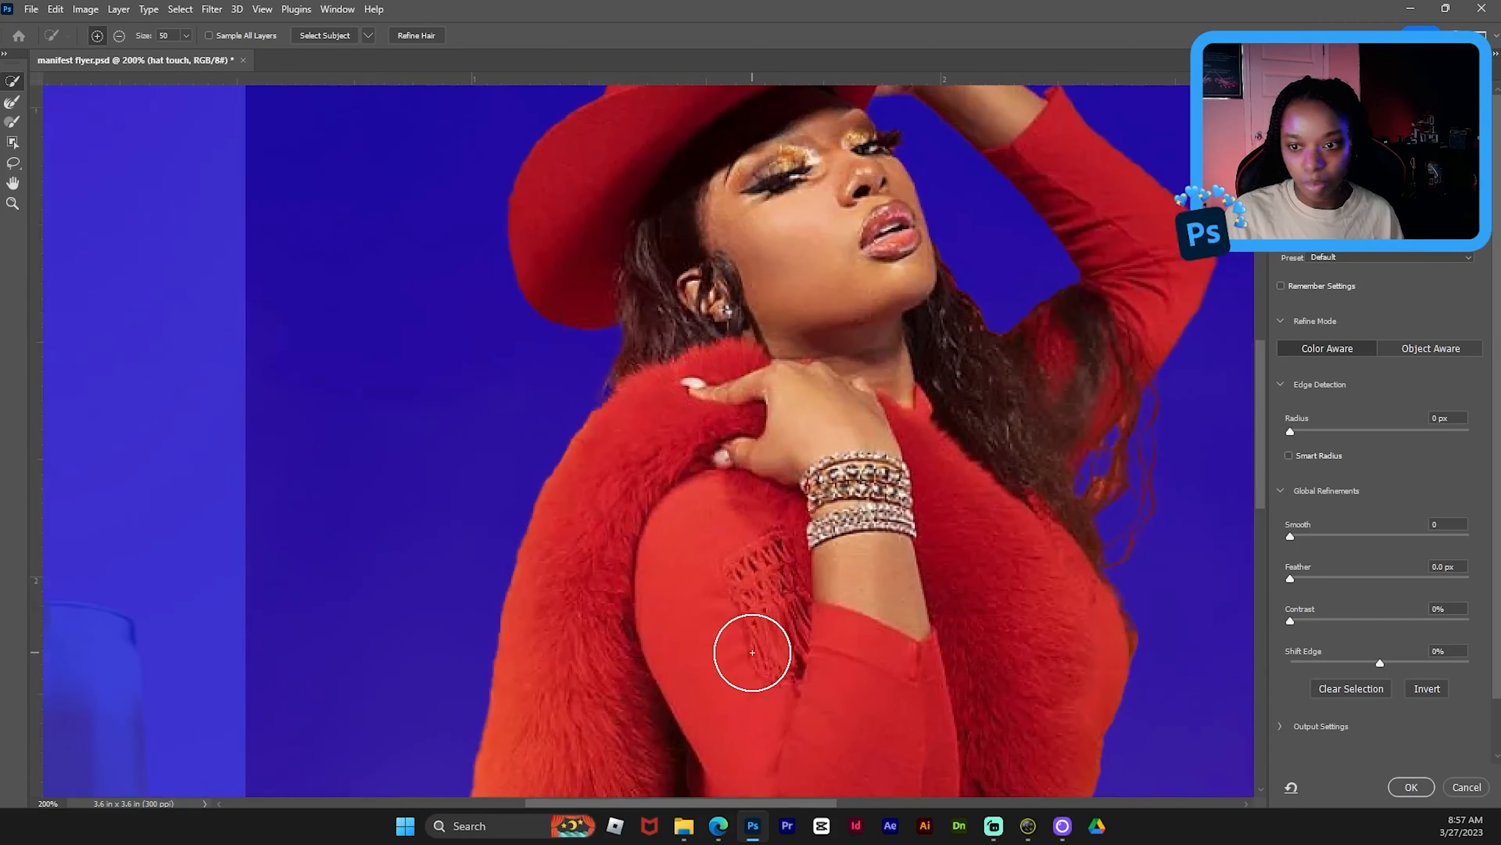
key("ctrl+minus")
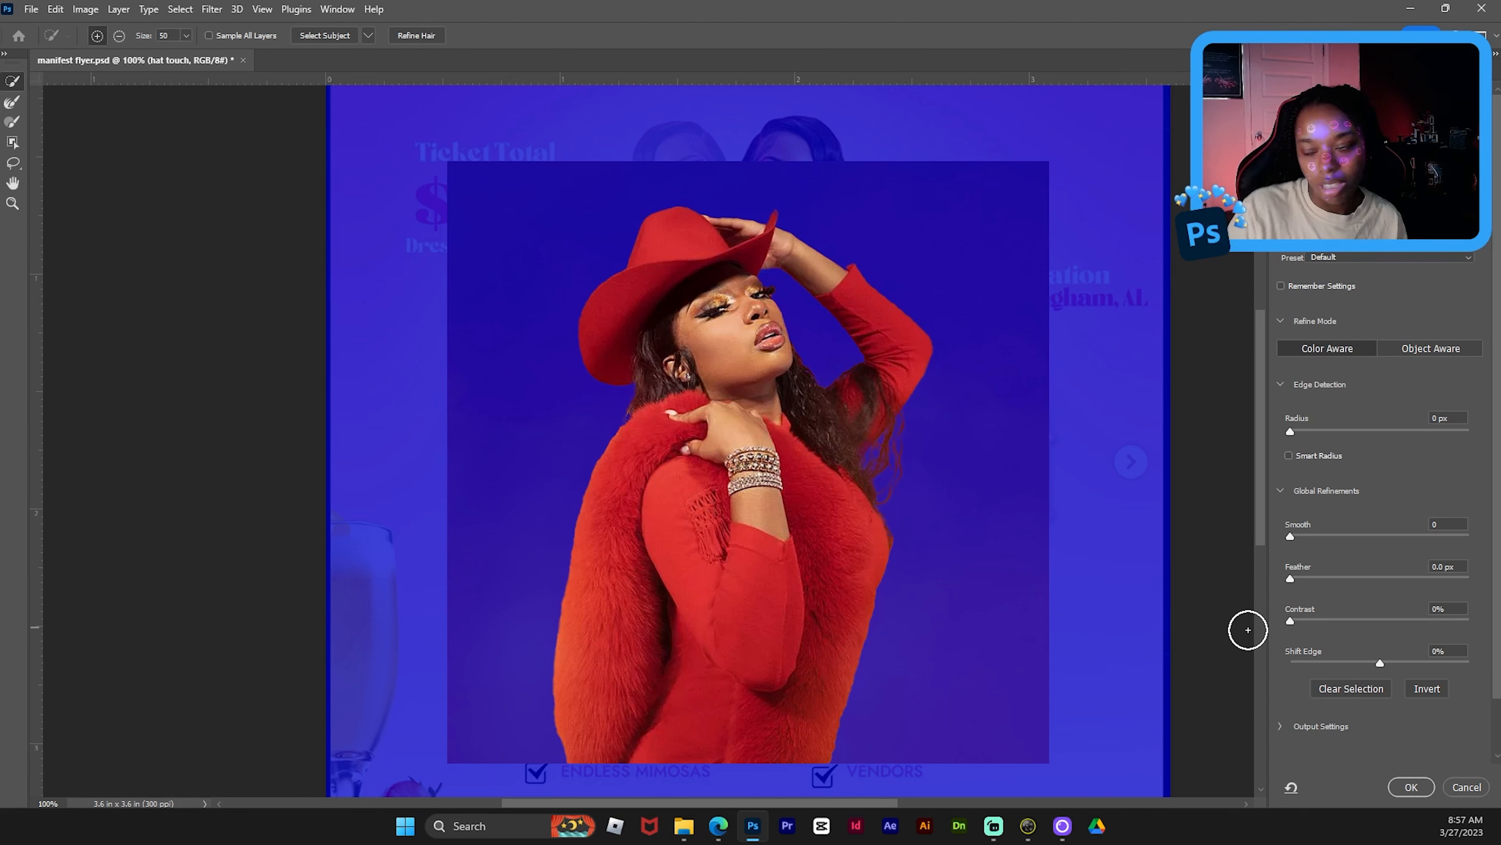
- Accept the Select and Mask result and apply it as a layer mask on the hat touch layer
left_click(1412, 787)
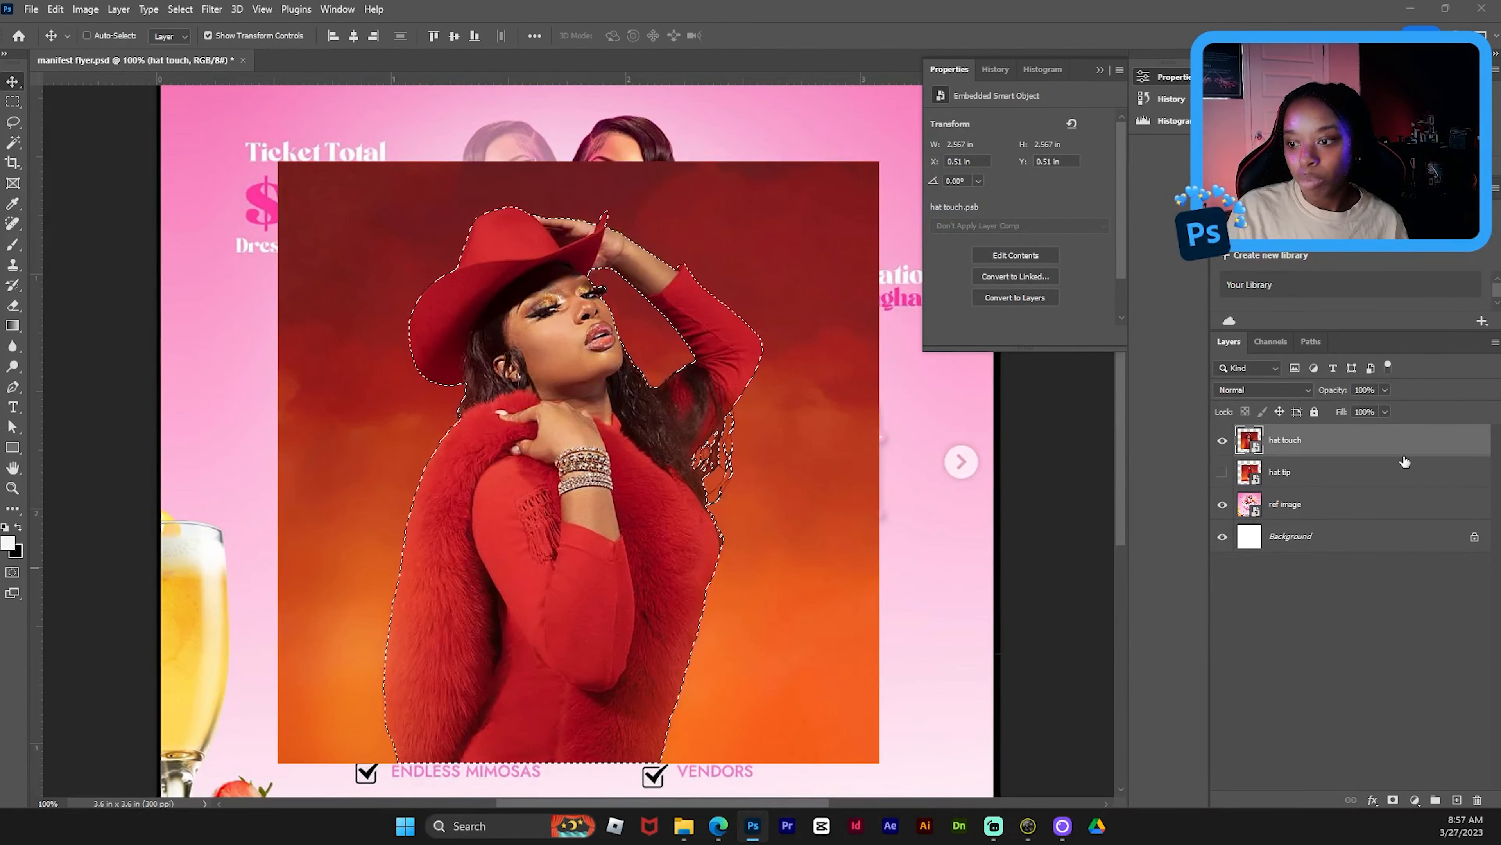
left_click(1392, 801)
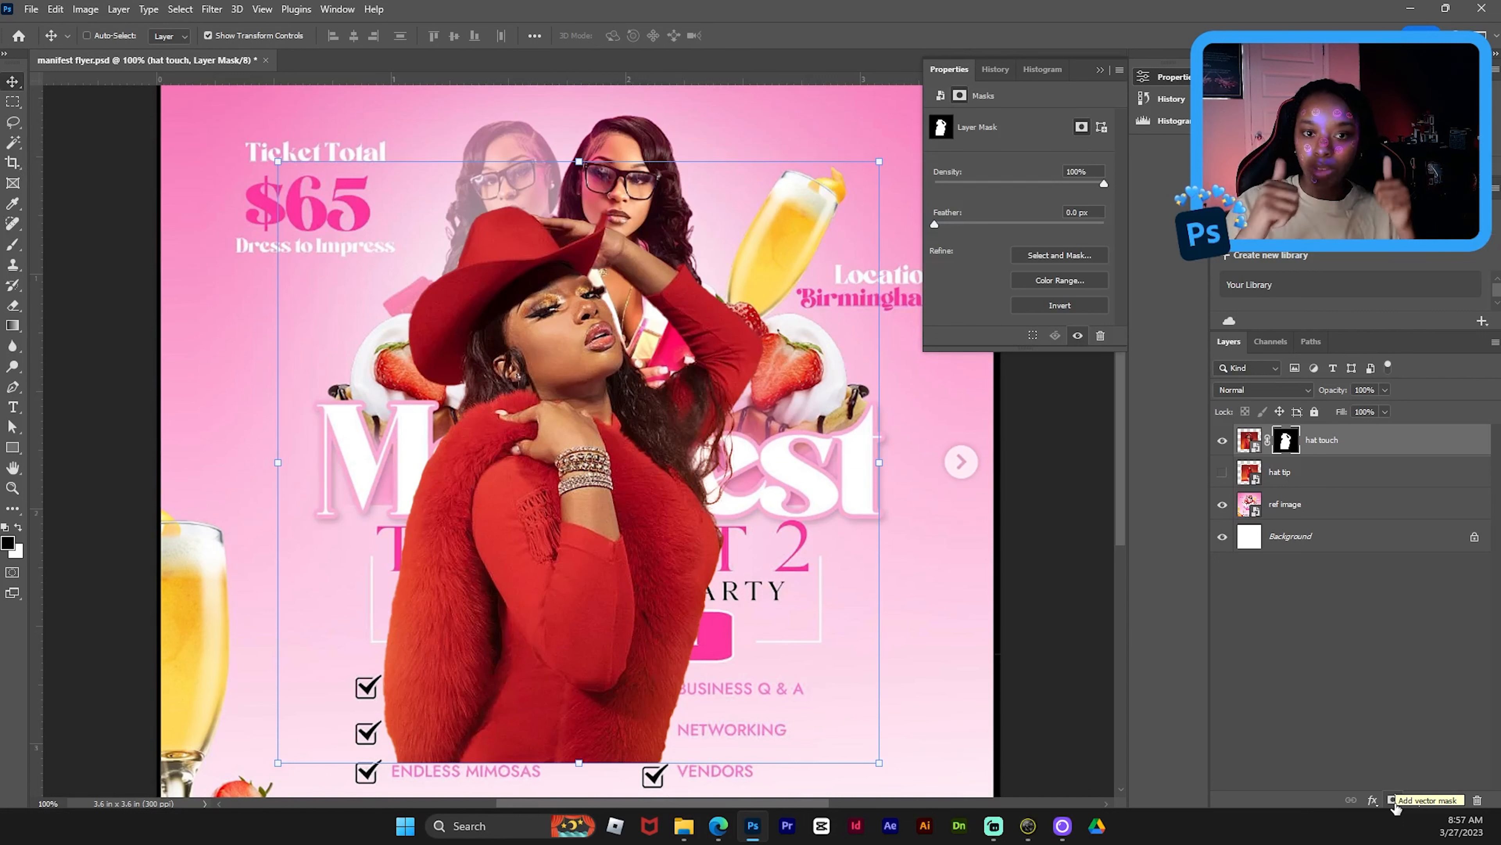
- Hide the hat touch layer, then show the hat tip layer and make it active
left_click(1222, 441)
left_click(1223, 473)
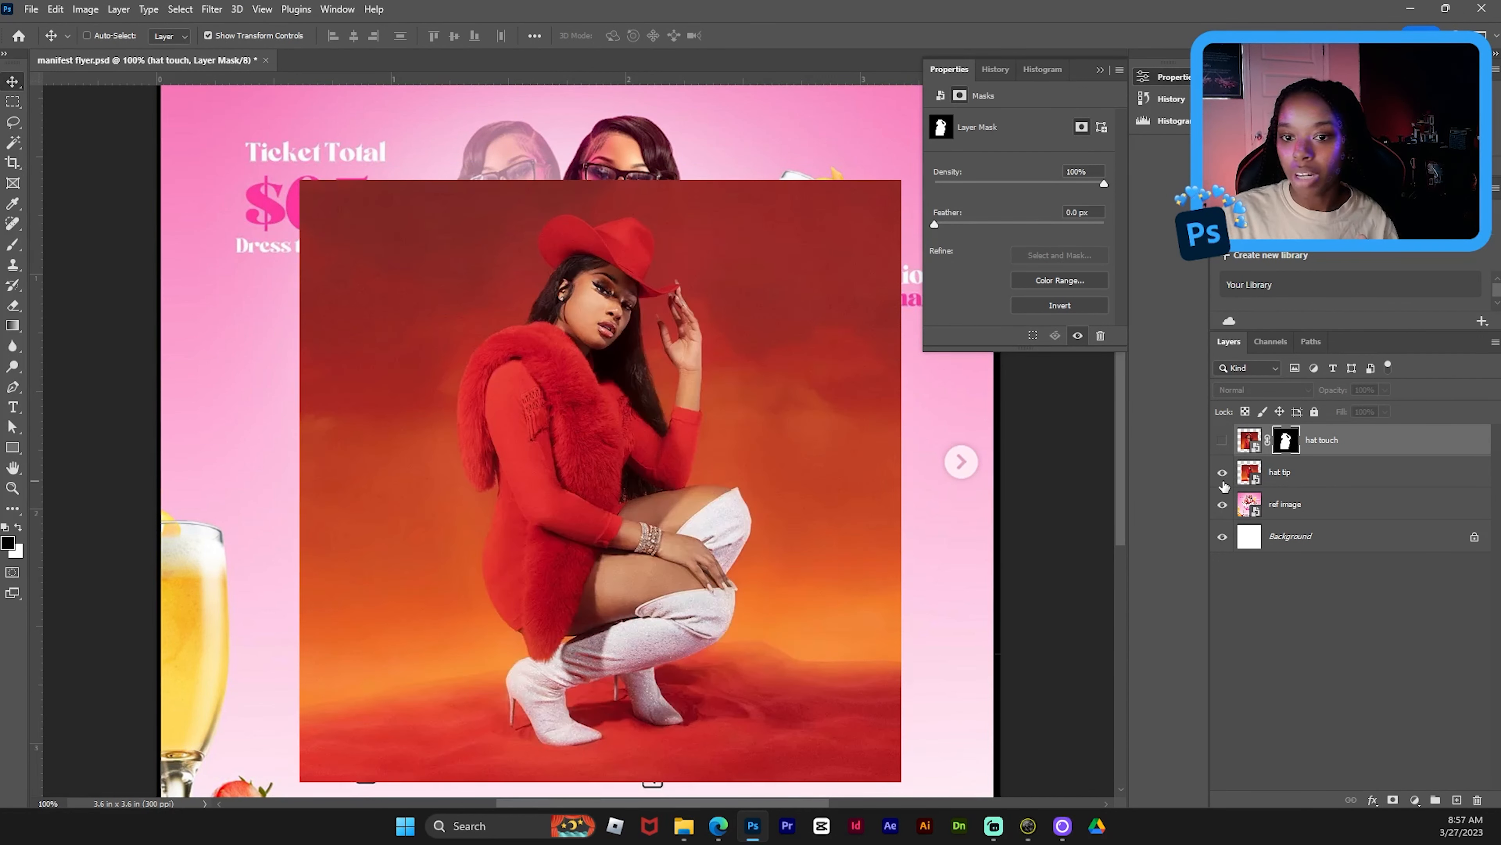
left_click(209, 9)
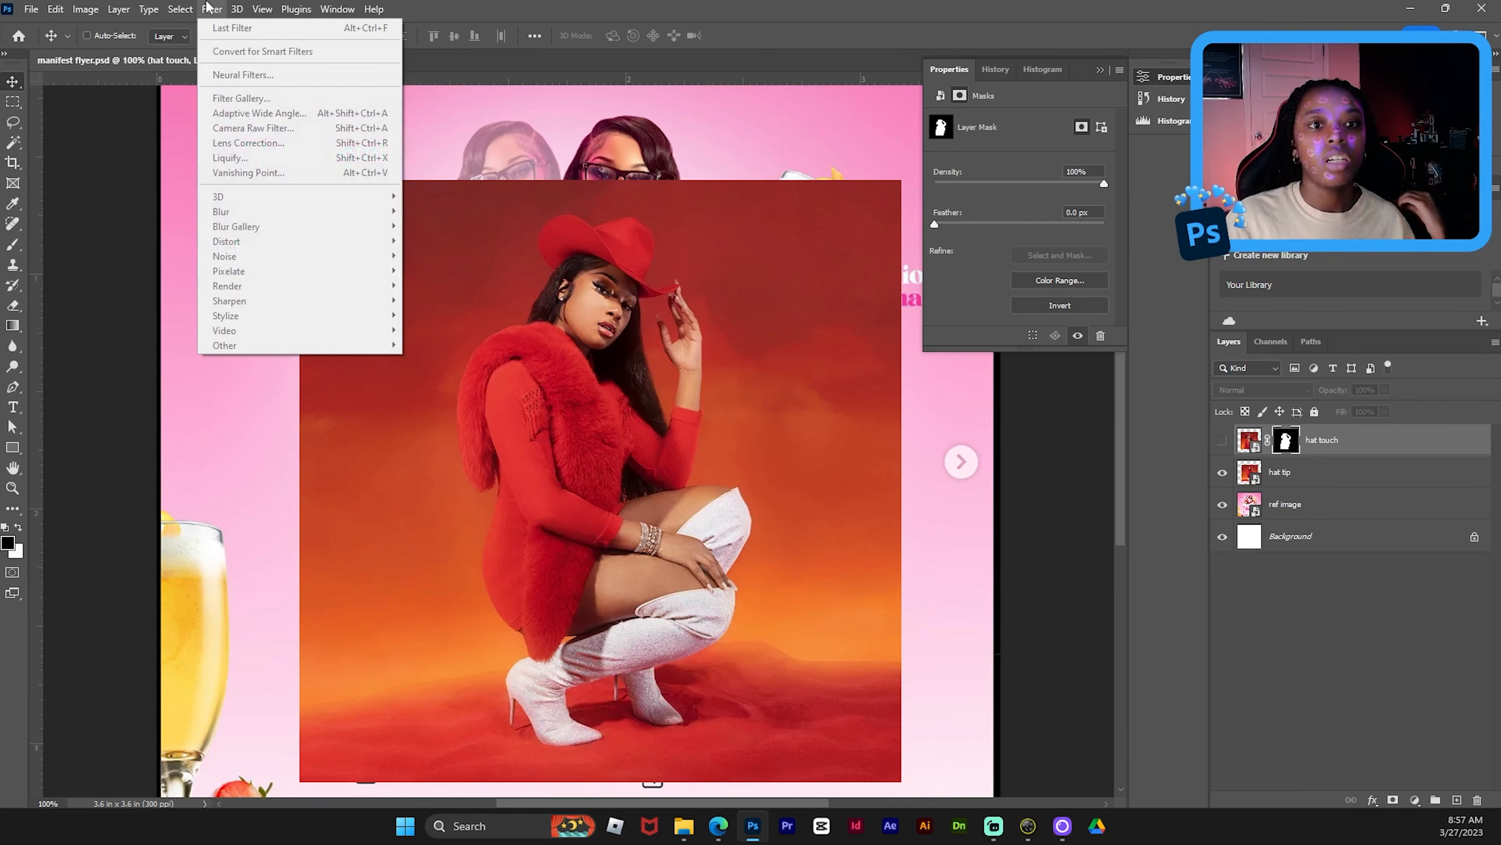
left_click(1356, 476)
left_click(1356, 476)
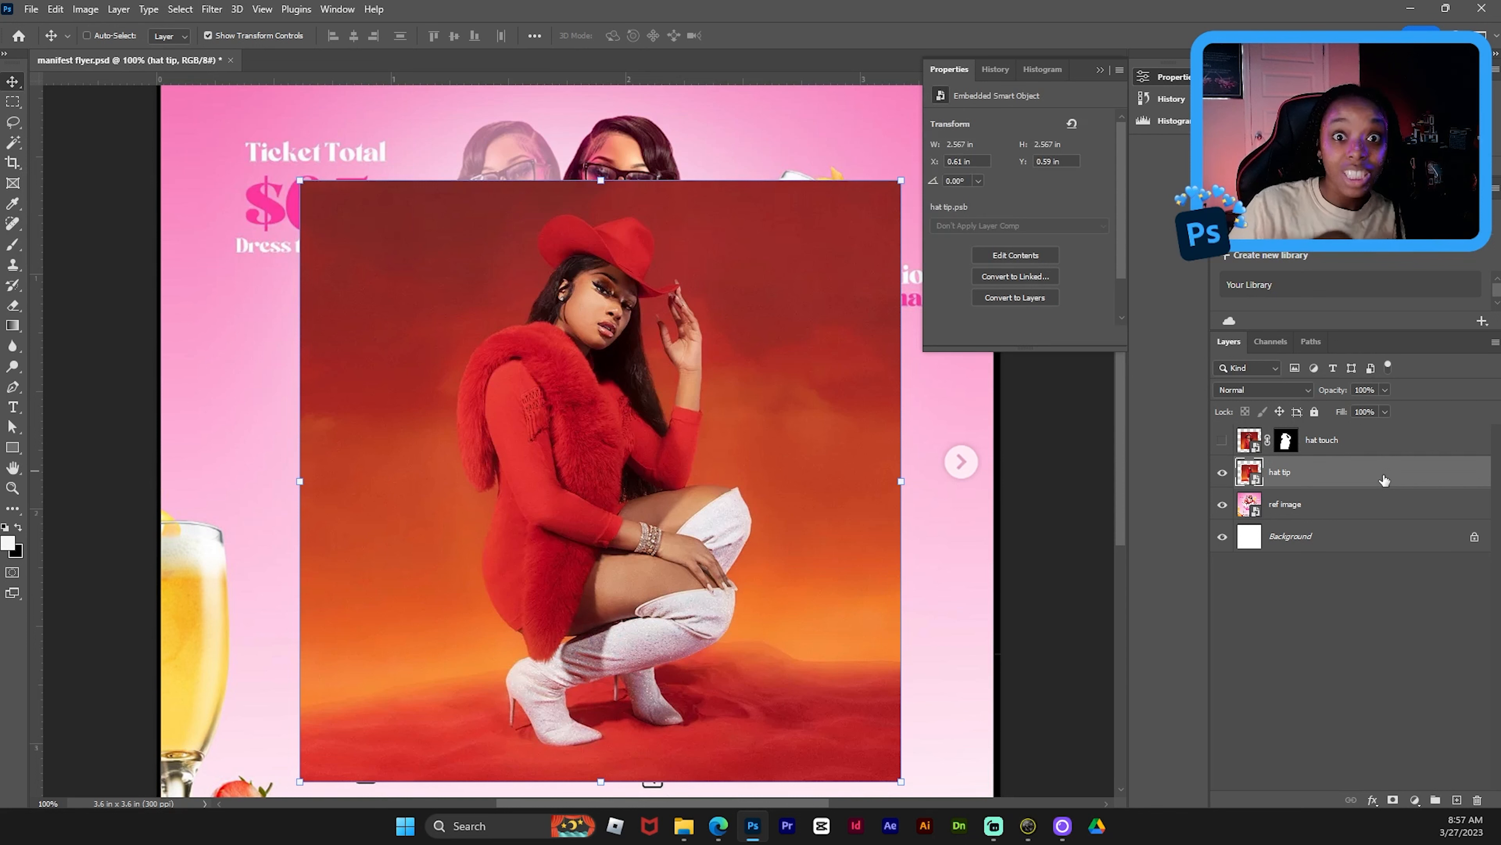
- Select the crouching woman in the hat tip photo with Select Subject and open the selection in Select and Mask
left_click(181, 11)
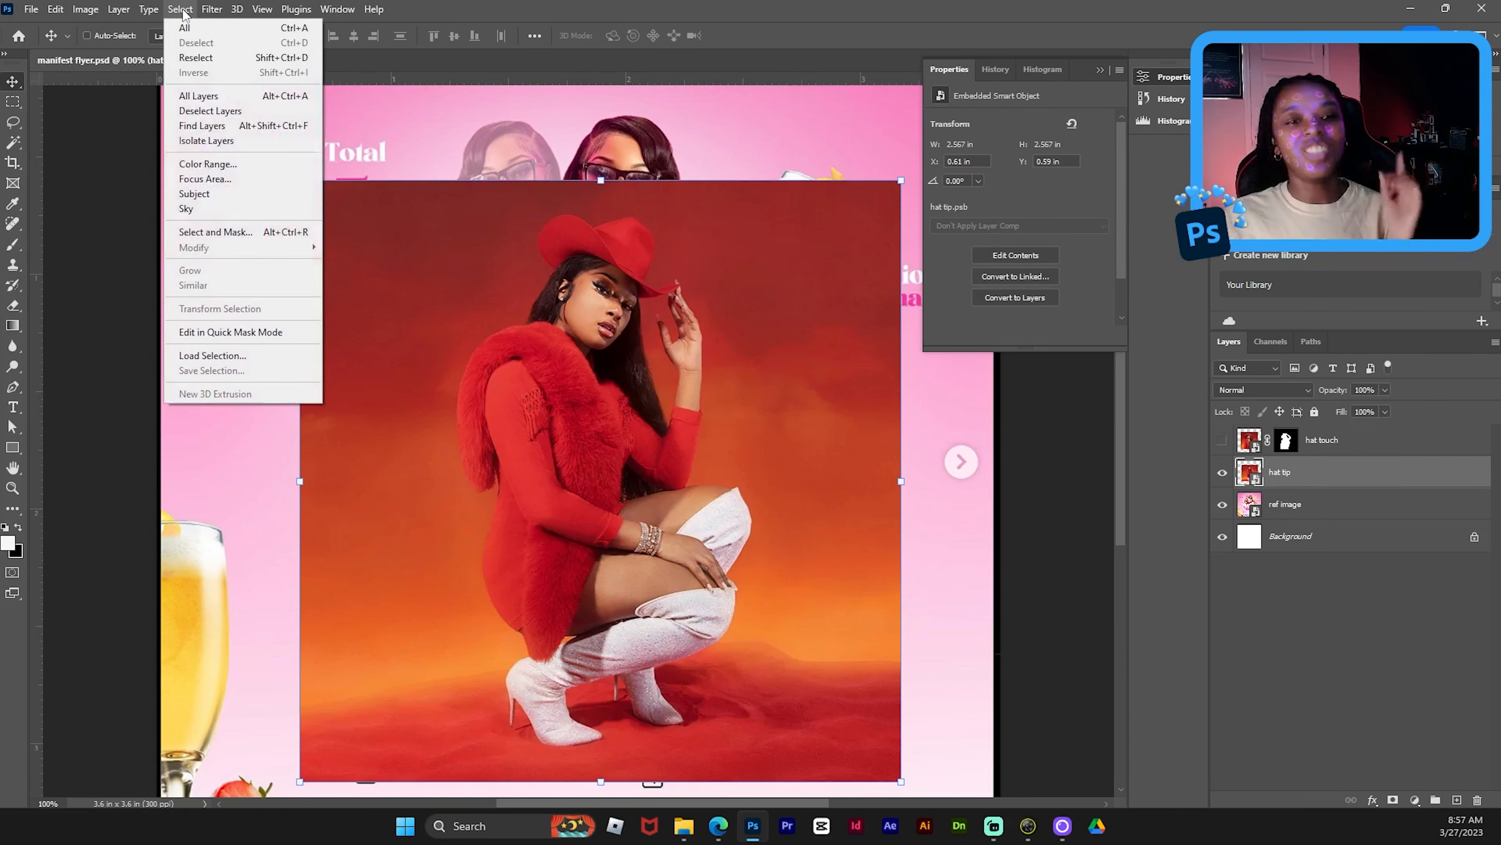
left_click(255, 203)
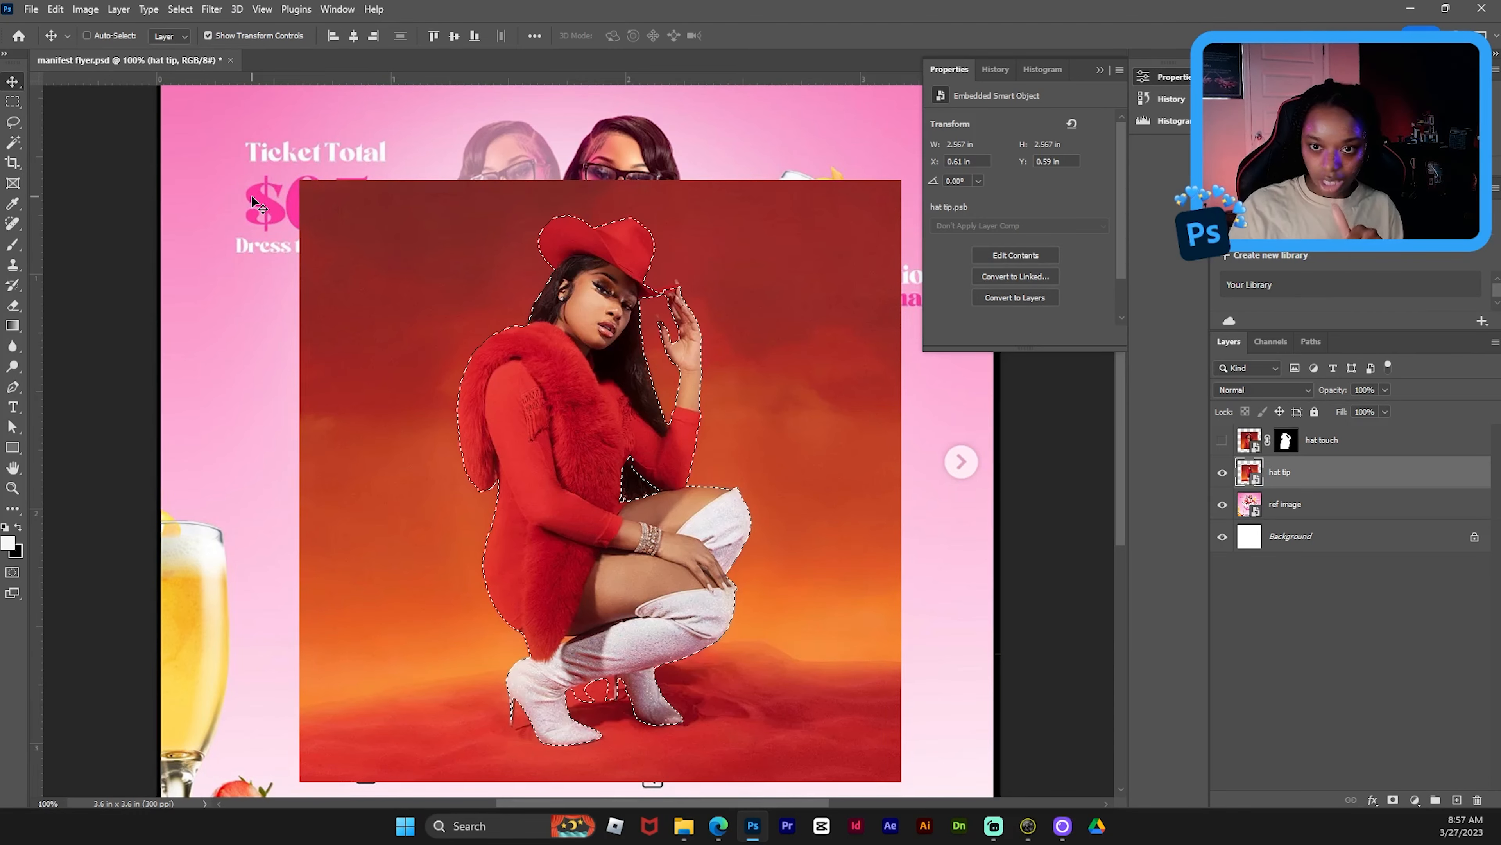
key("ctrl+plus")
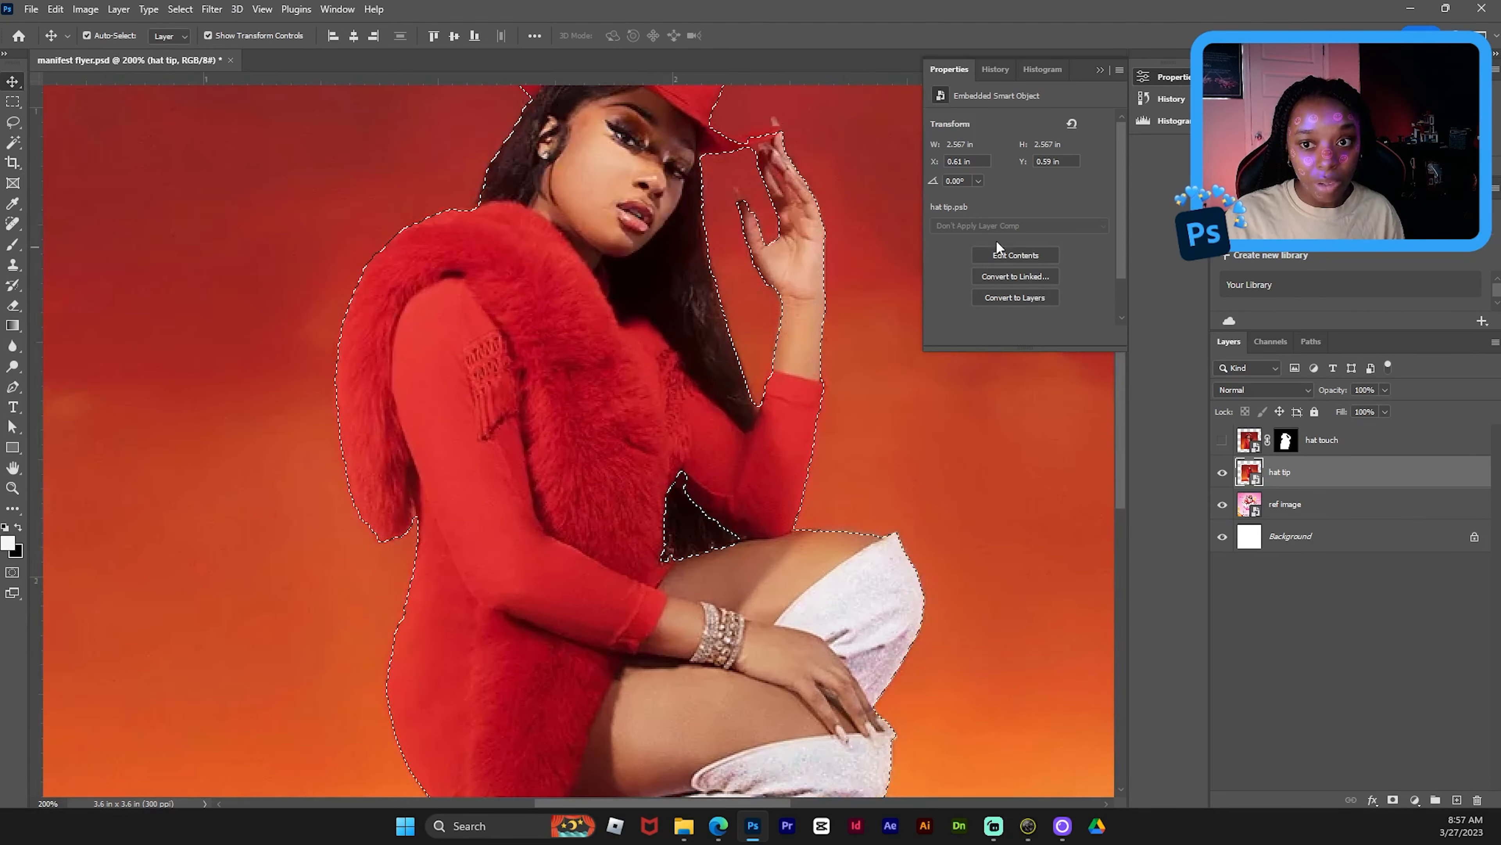
key("ctrl+plus")
left_click_drag(828, 348, 678, 704)
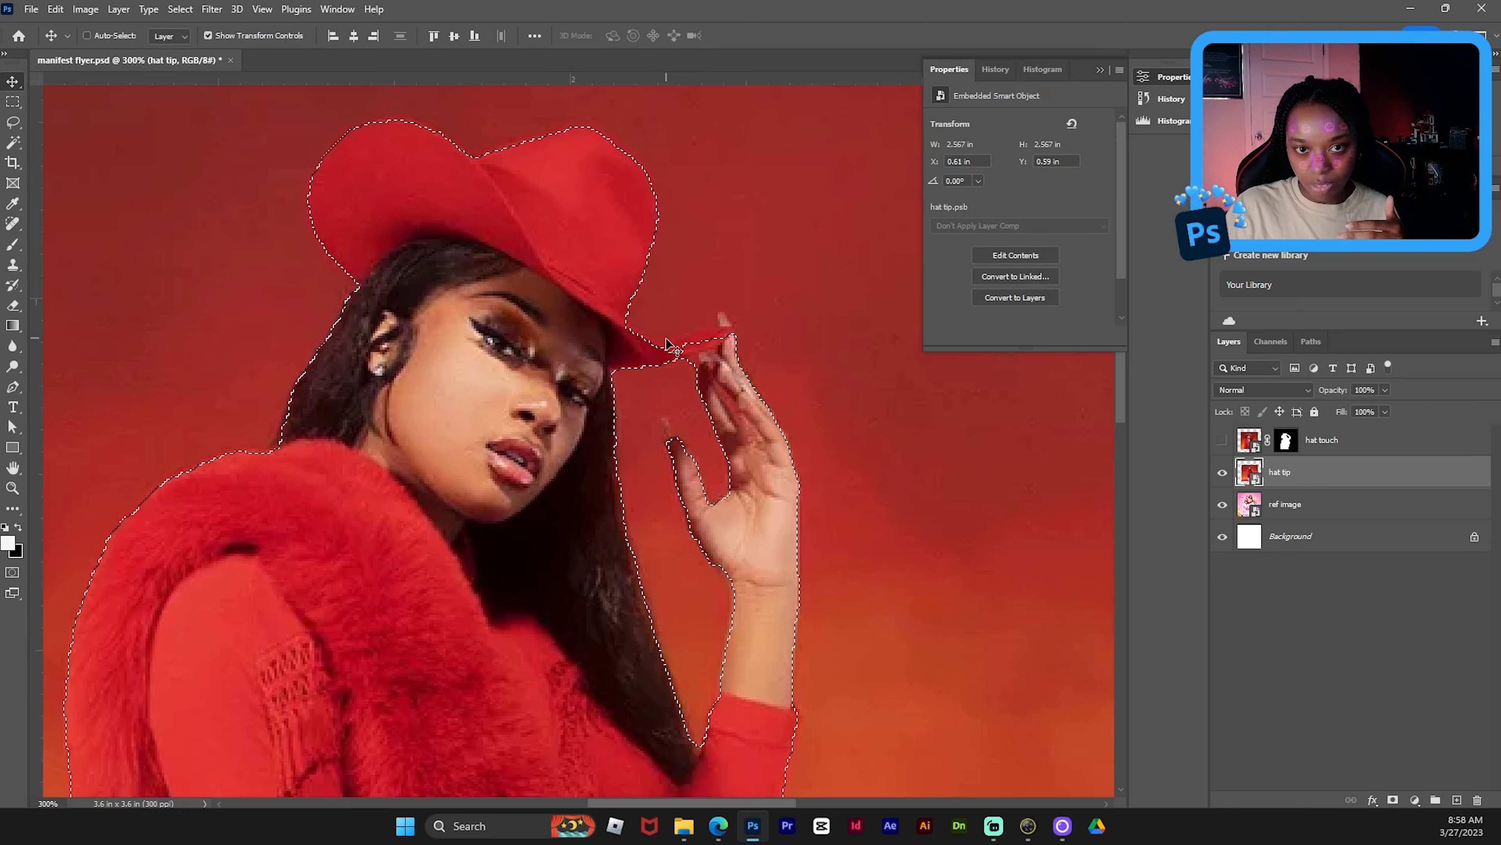
key("ctrl")
key("ctrl+1")
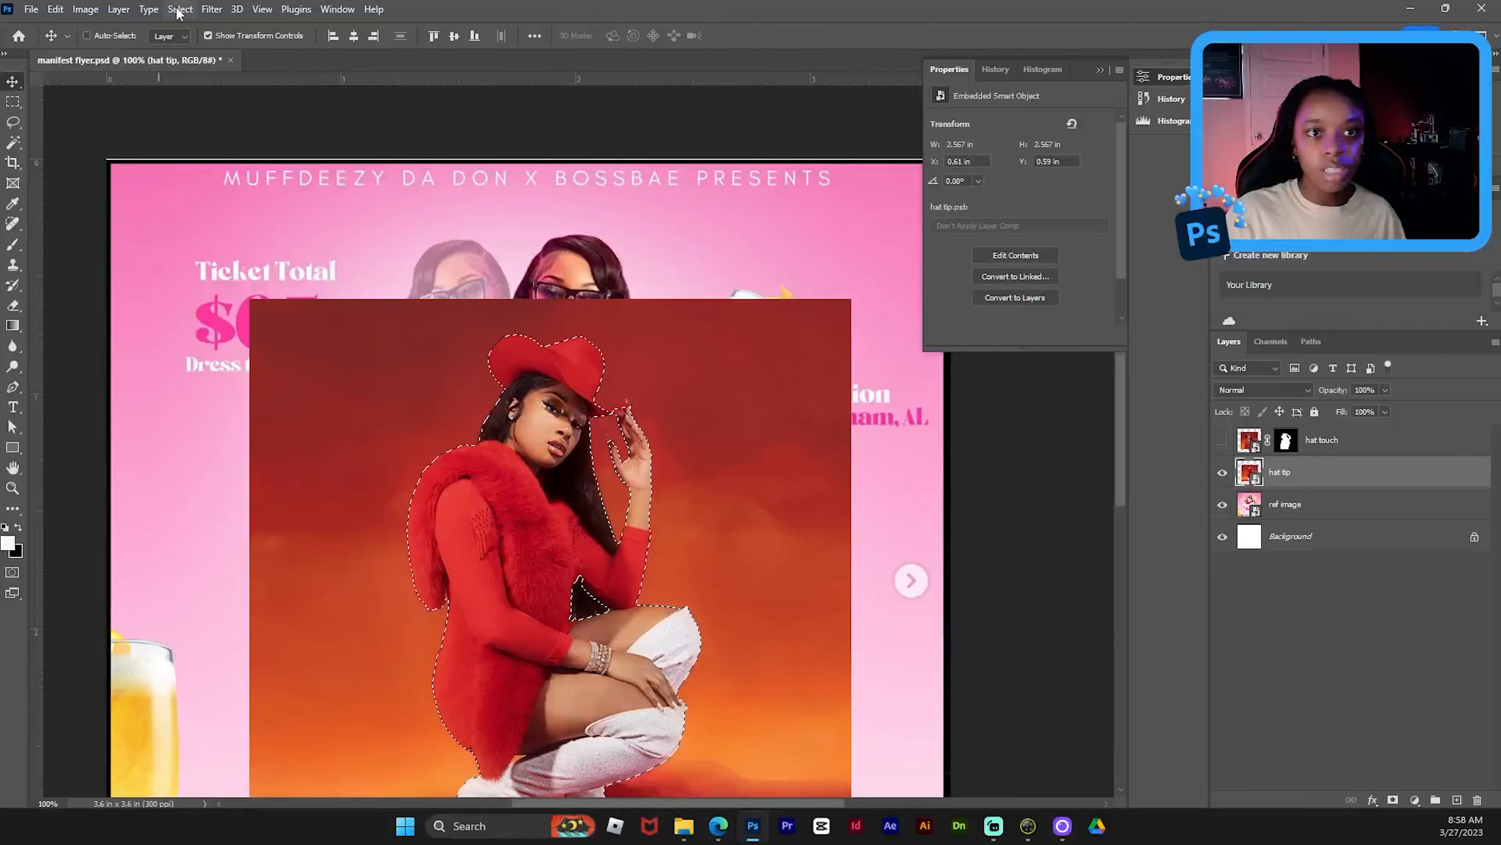
left_click(180, 9)
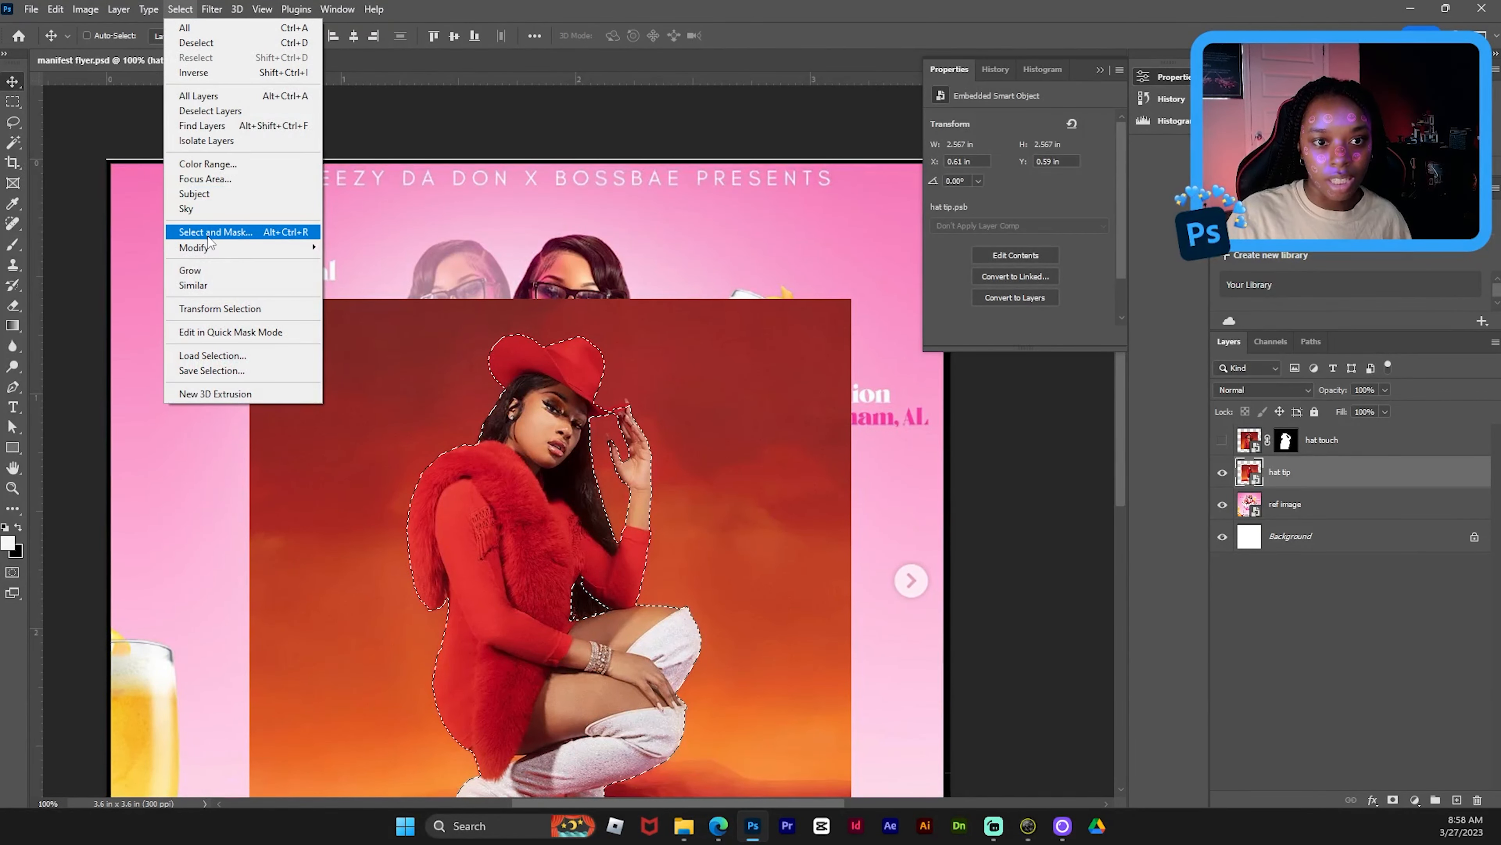
left_click(249, 236)
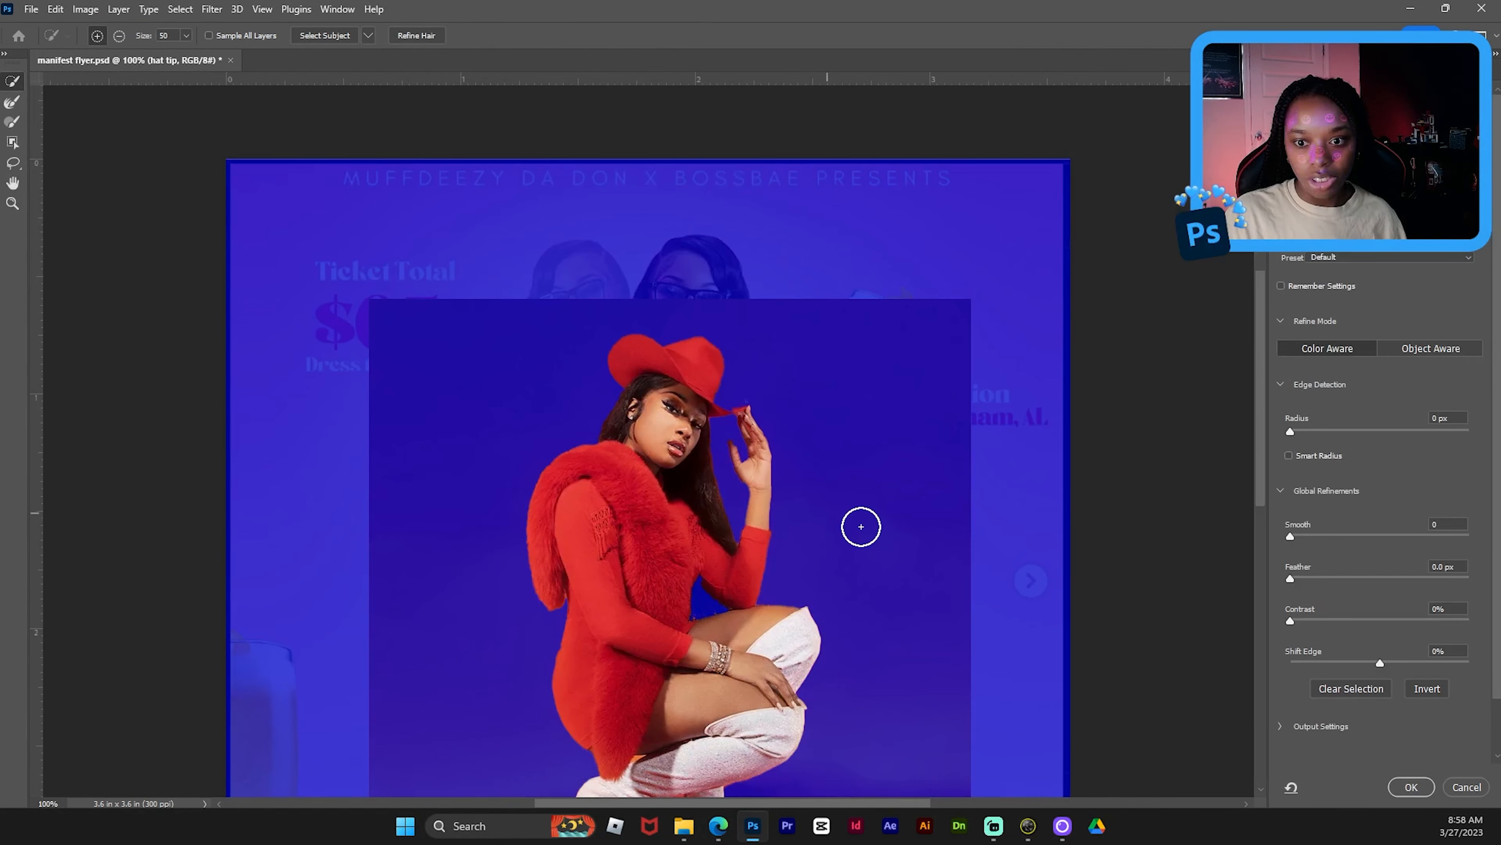
- Run Refine Hair on the hat tip selection and check its edges around the hat, hand and knees
key("ctrl+plus")
scroll(933, 432, "down", 3)
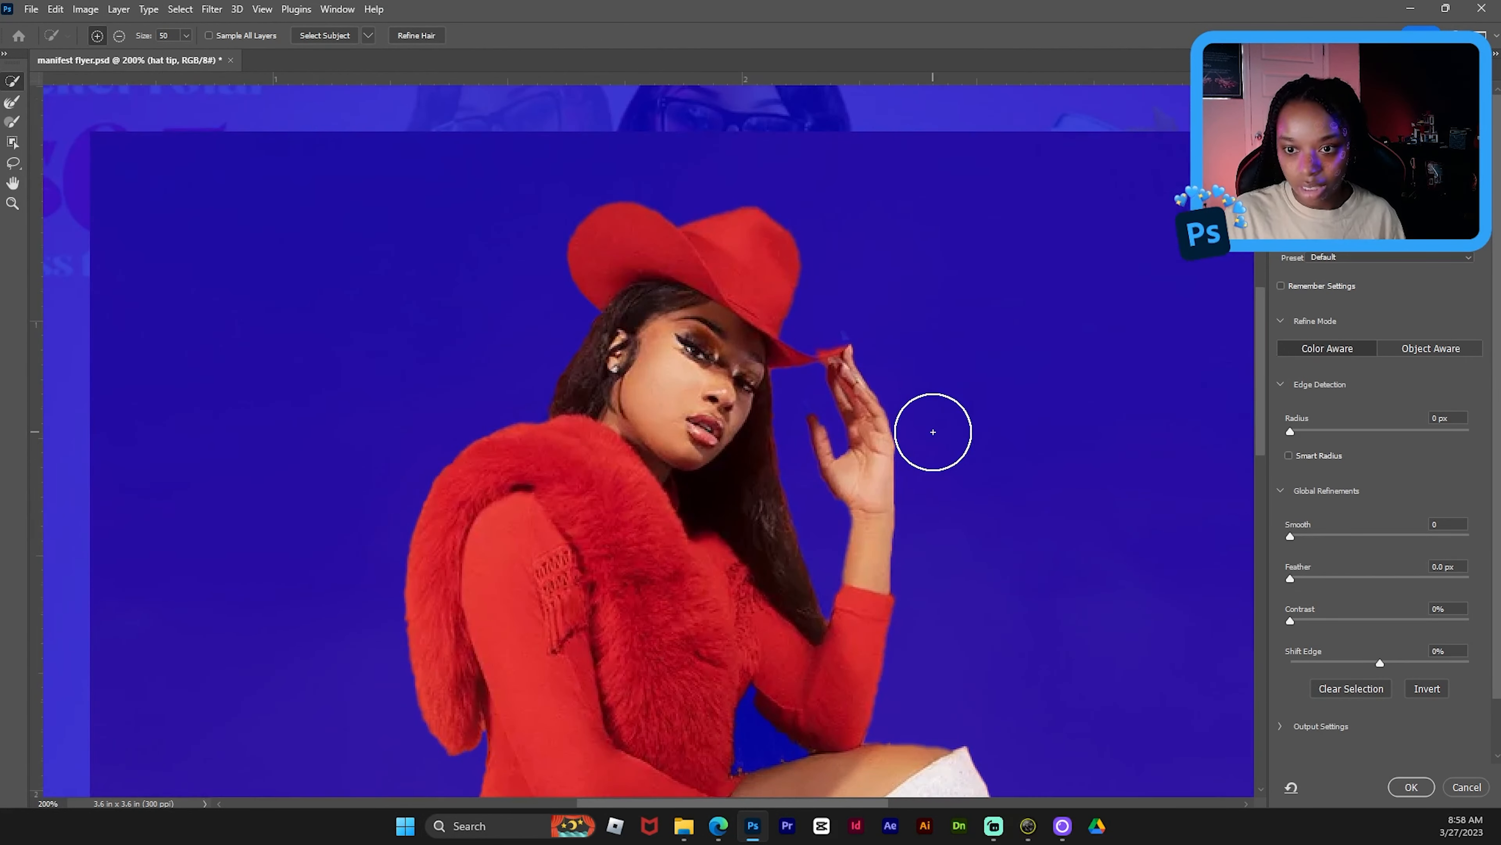
scroll(933, 431, "down", 1)
scroll(868, 439, "up", 3)
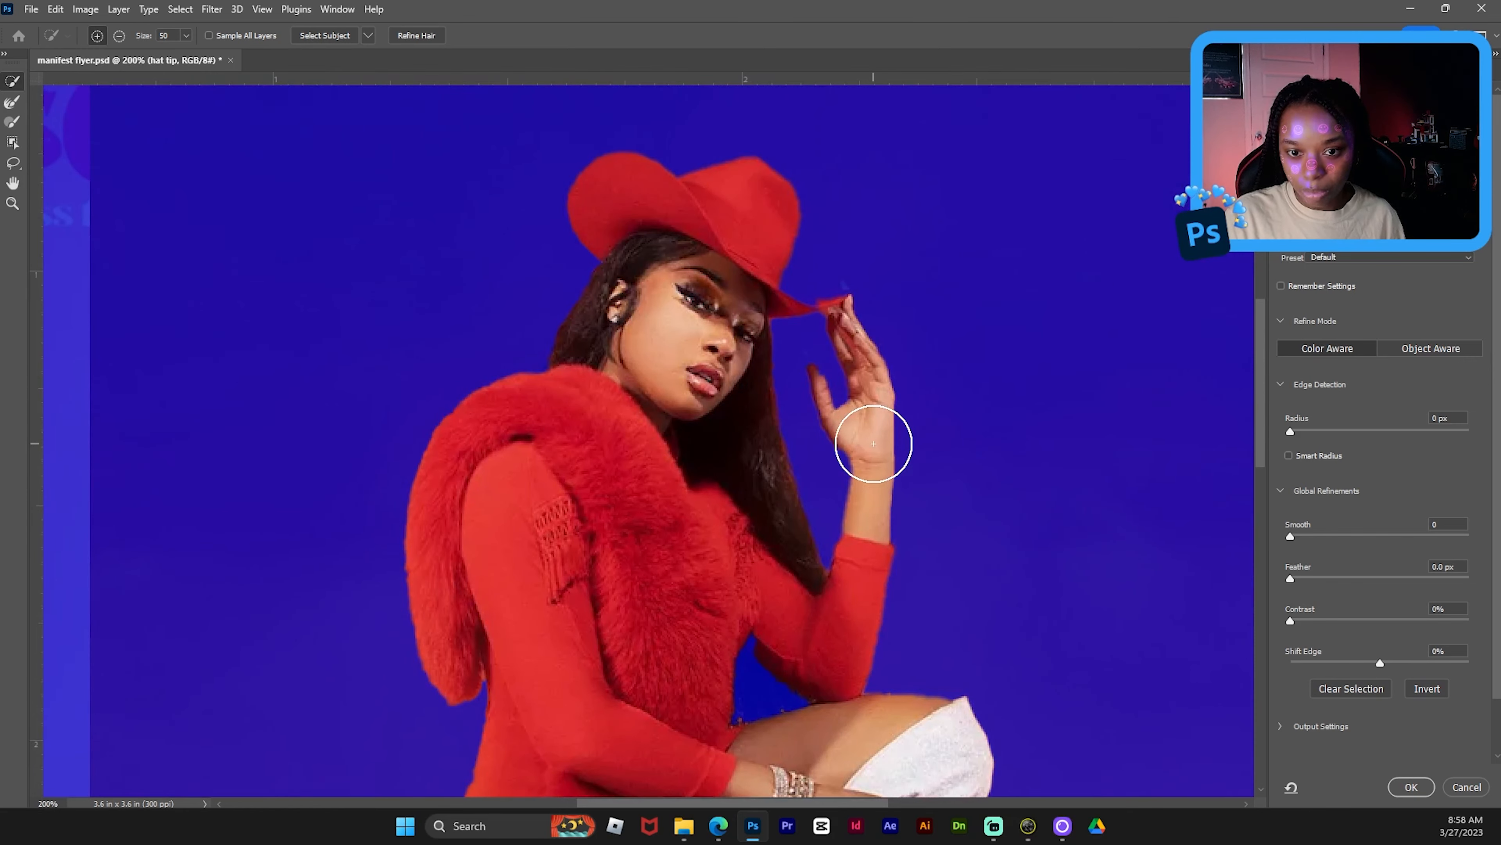
left_click(417, 37)
scroll(708, 634, "down", 1)
scroll(707, 633, "down", 3)
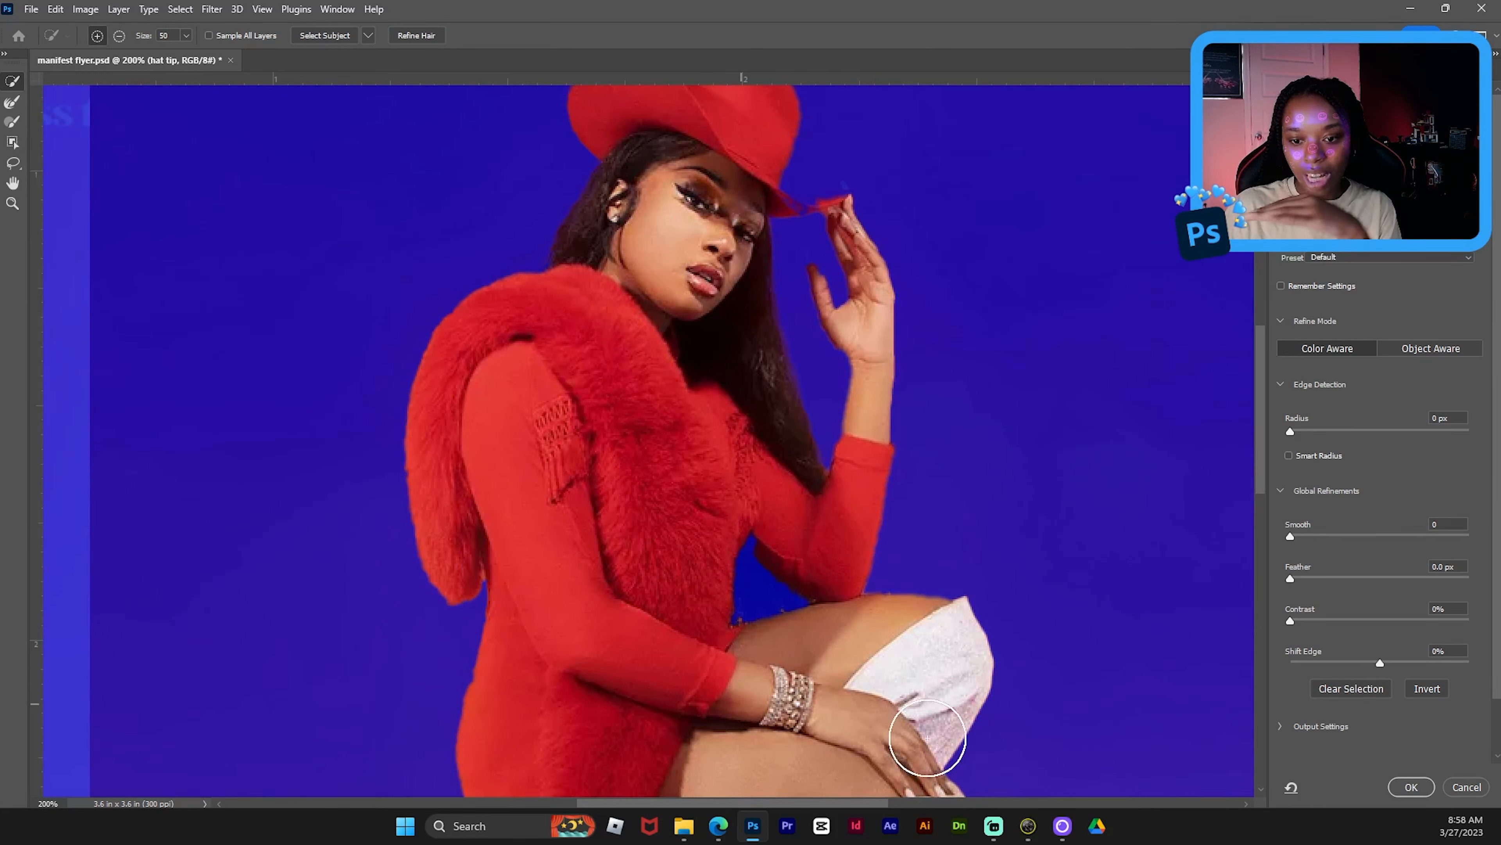
- Accept the refined selection, apply it as a layer mask on the hat tip layer and save the document
left_click(1413, 786)
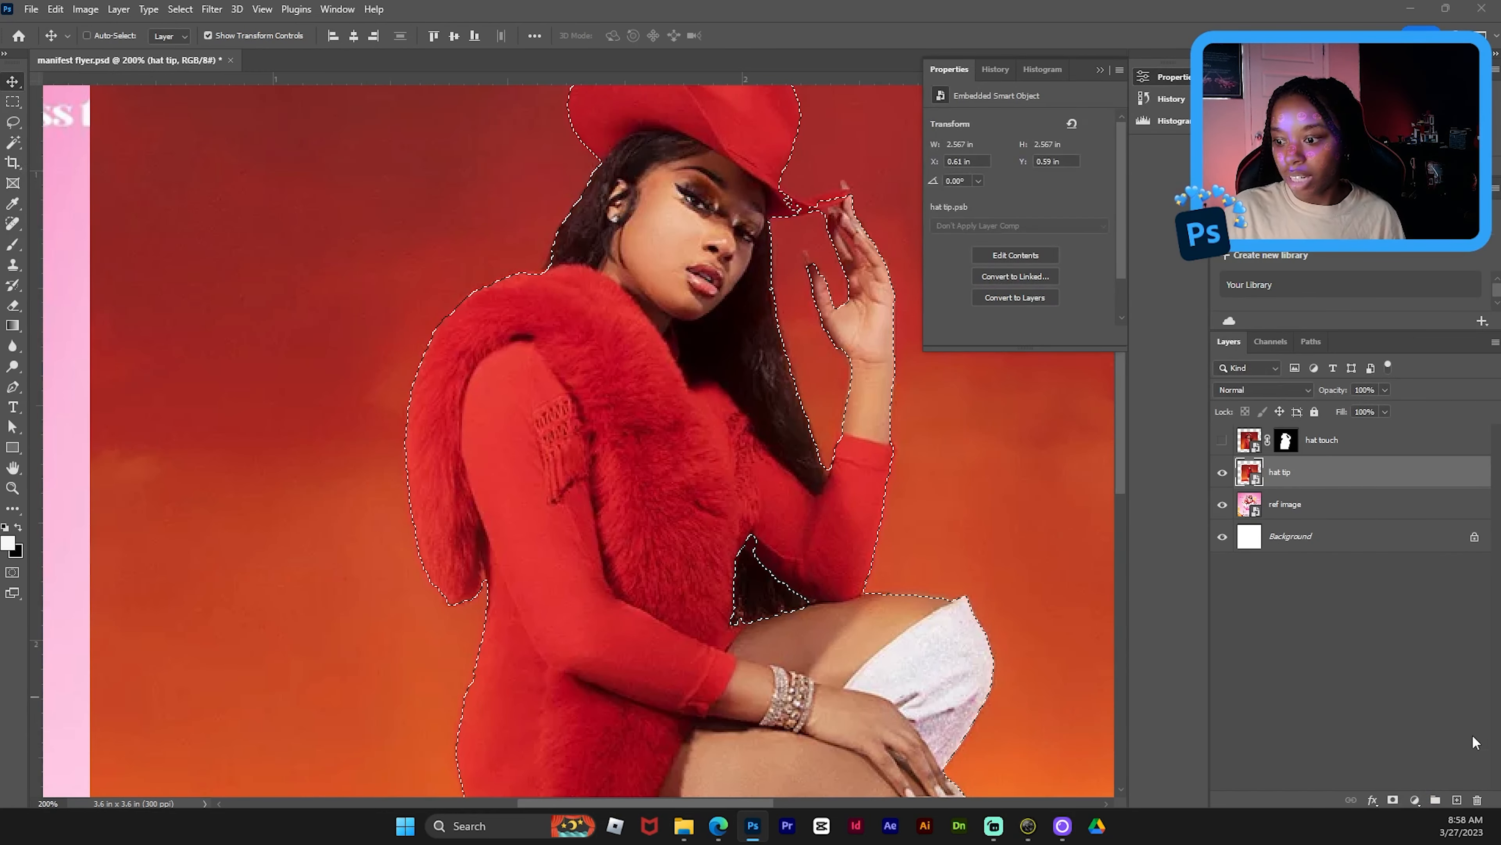
left_click(1393, 799)
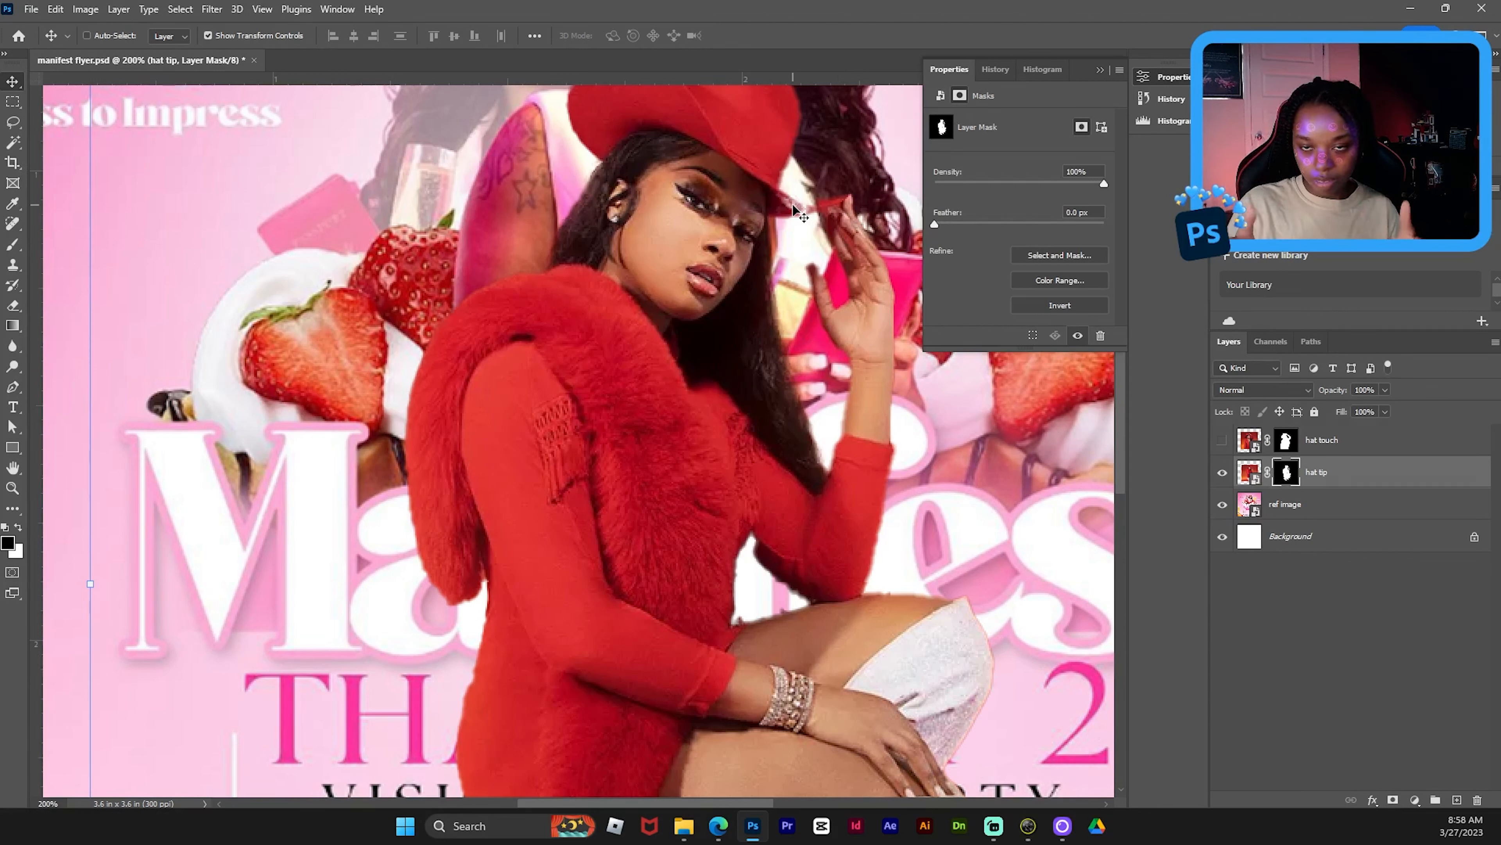
key("ctrl+s")
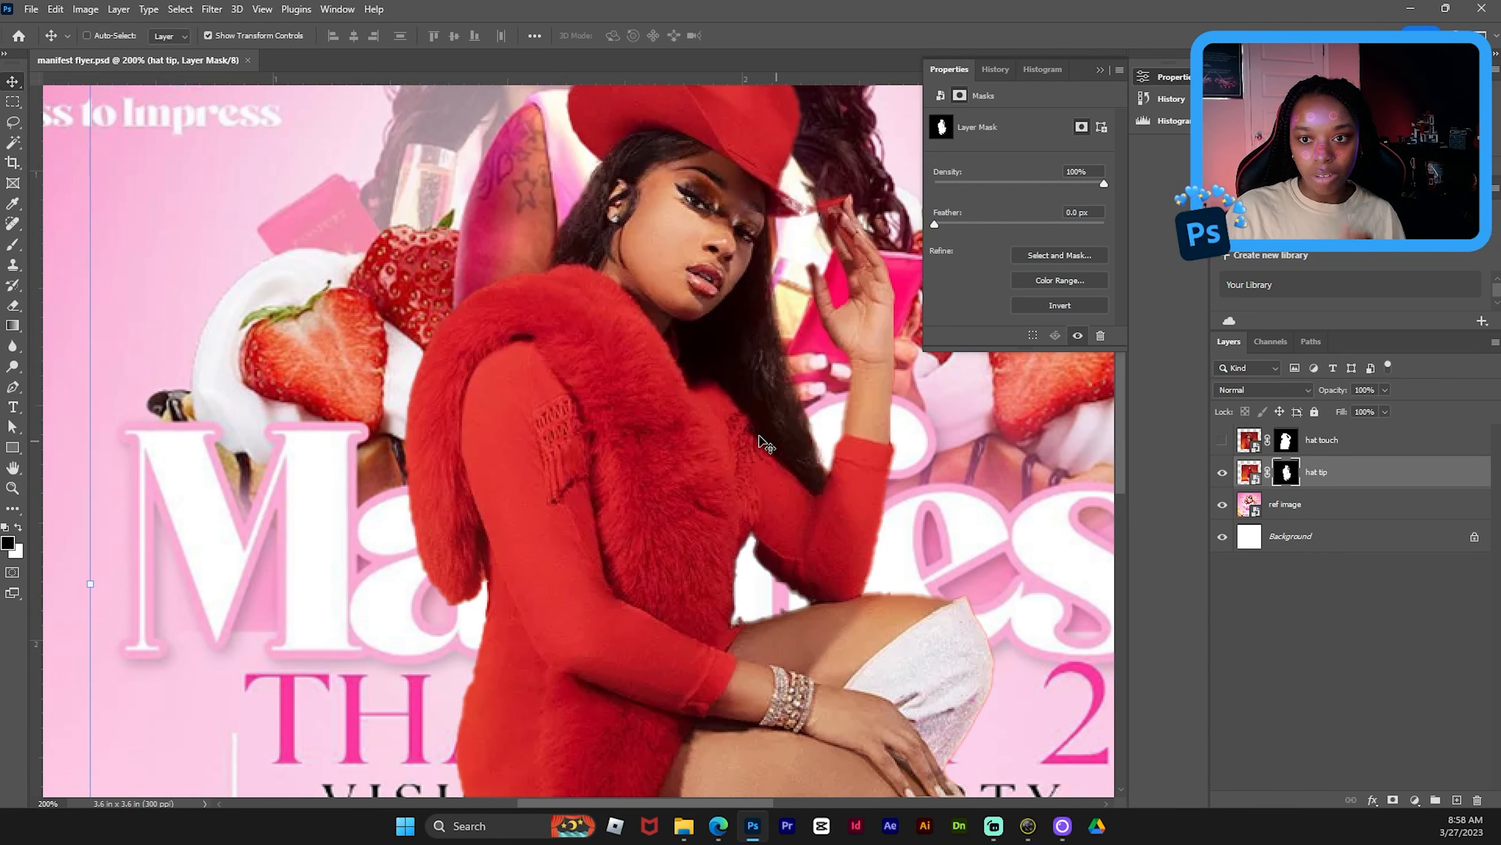
- Hide the ref image layer and inspect the hat tip cutout's hat brim and fingers against the white background
left_click(1223, 505)
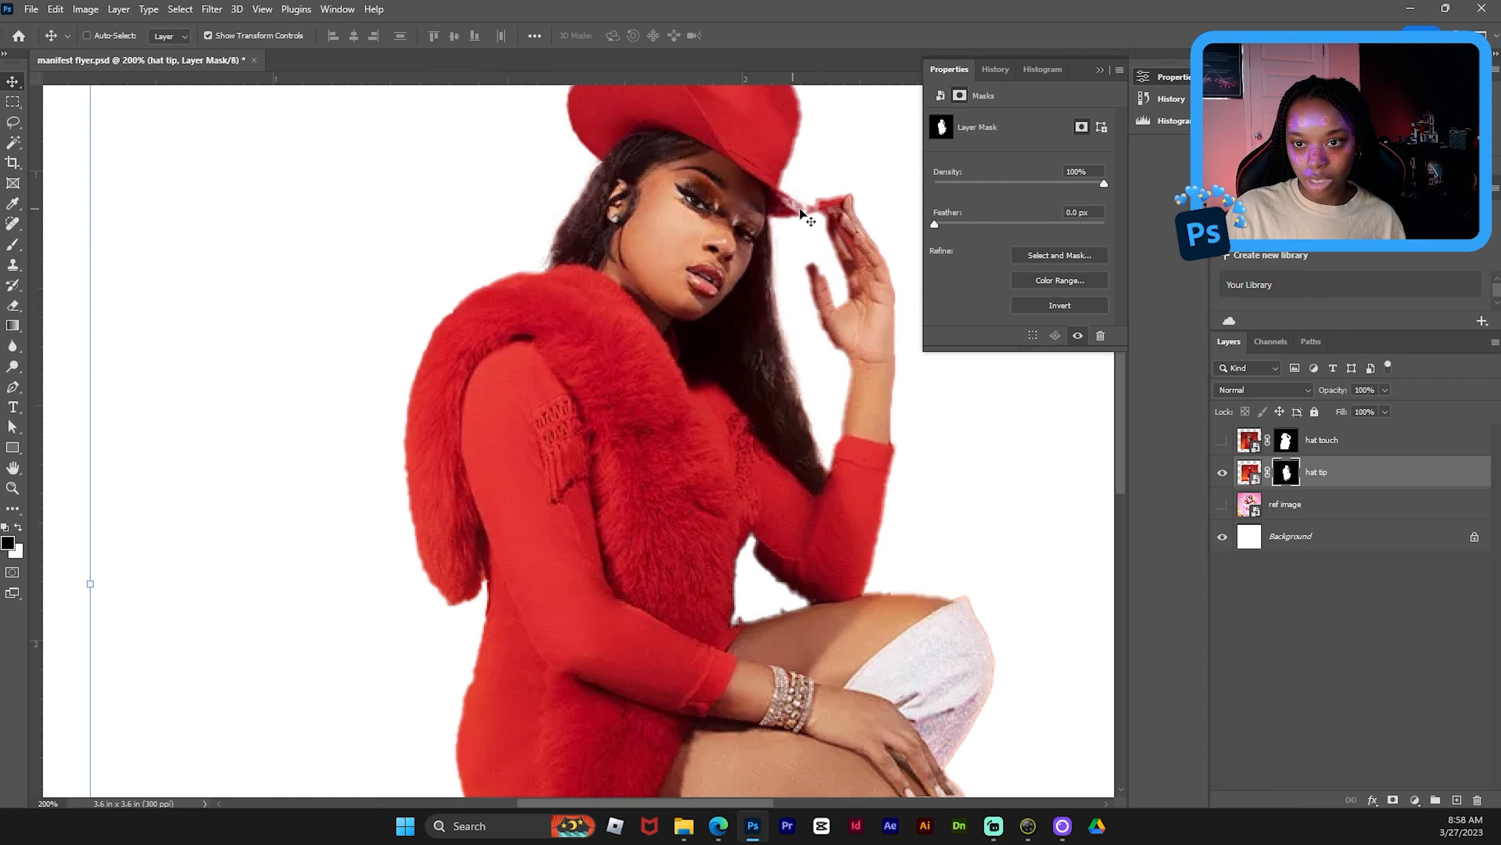
scroll(821, 214, "right", 5)
scroll(579, 440, "up", 4)
scroll(580, 441, "left", 3)
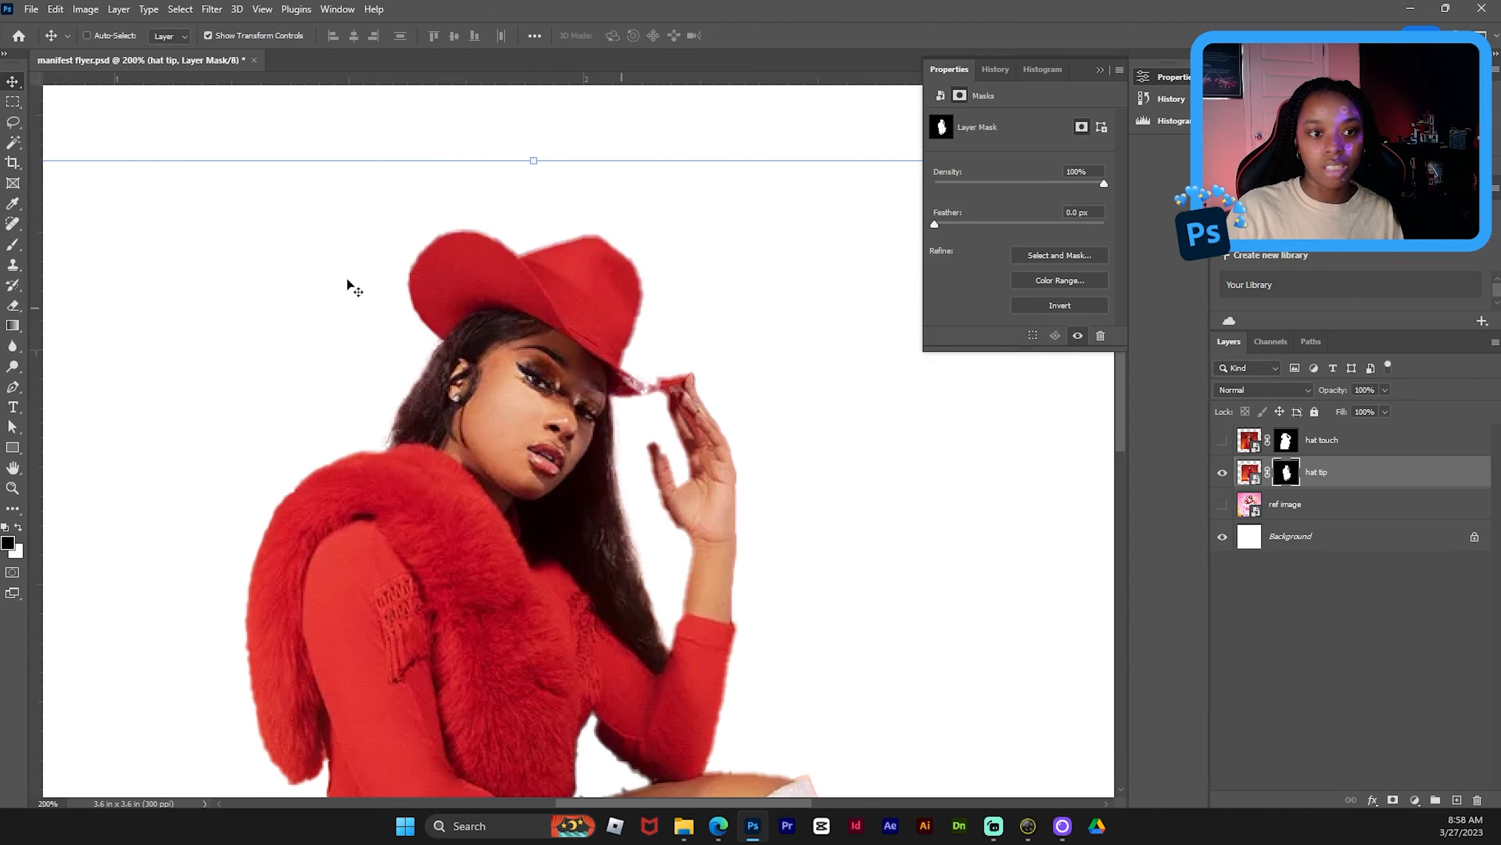
- Set up a Soft Round 10 px brush with white as the foreground color for painting on the hat tip layer mask
left_click(14, 244)
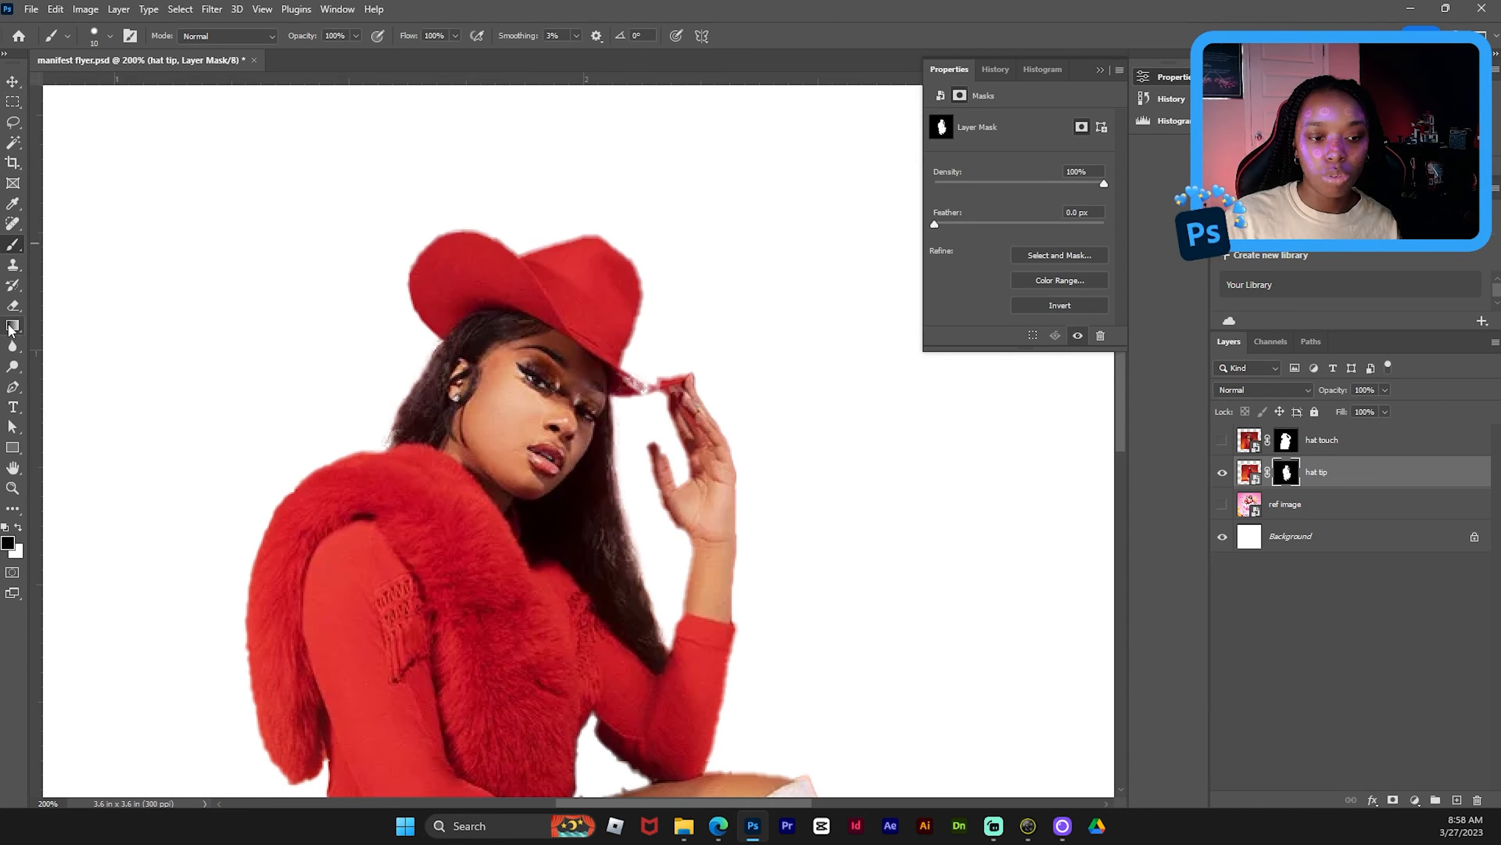
left_click(19, 529)
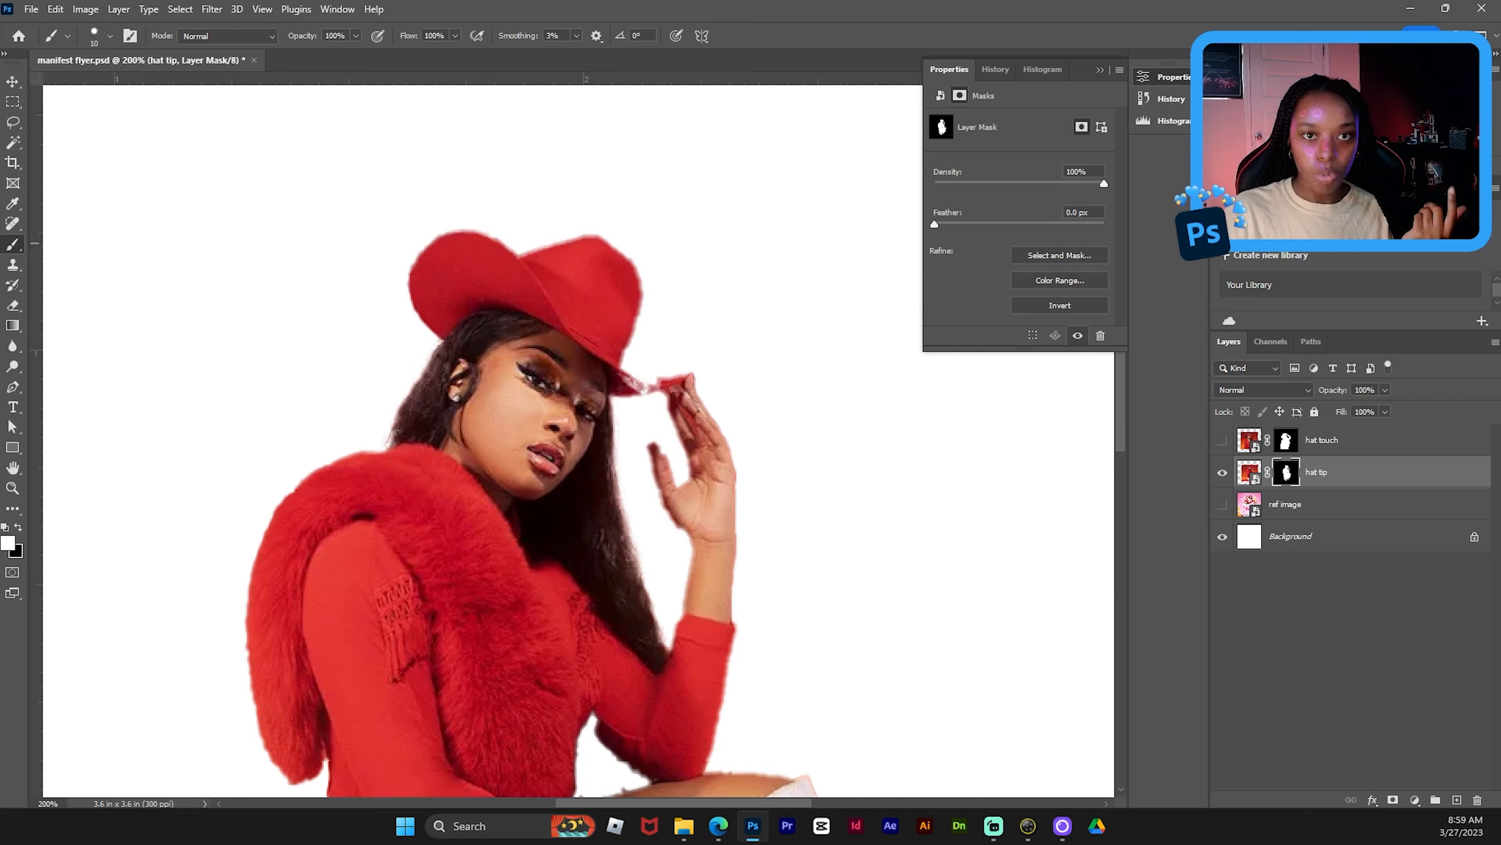
key("ctrl+plus")
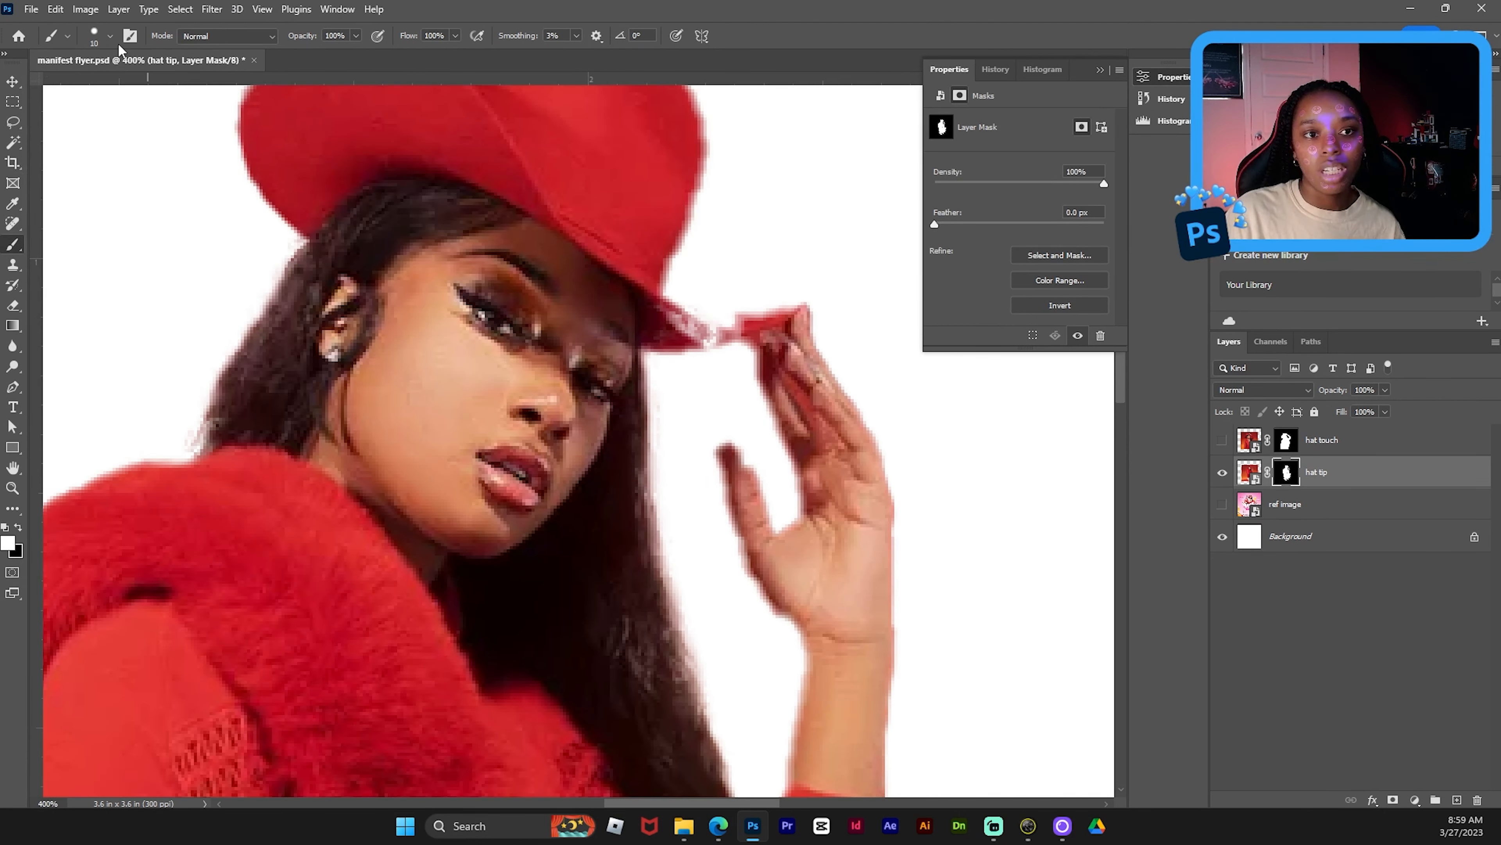
left_click(110, 36)
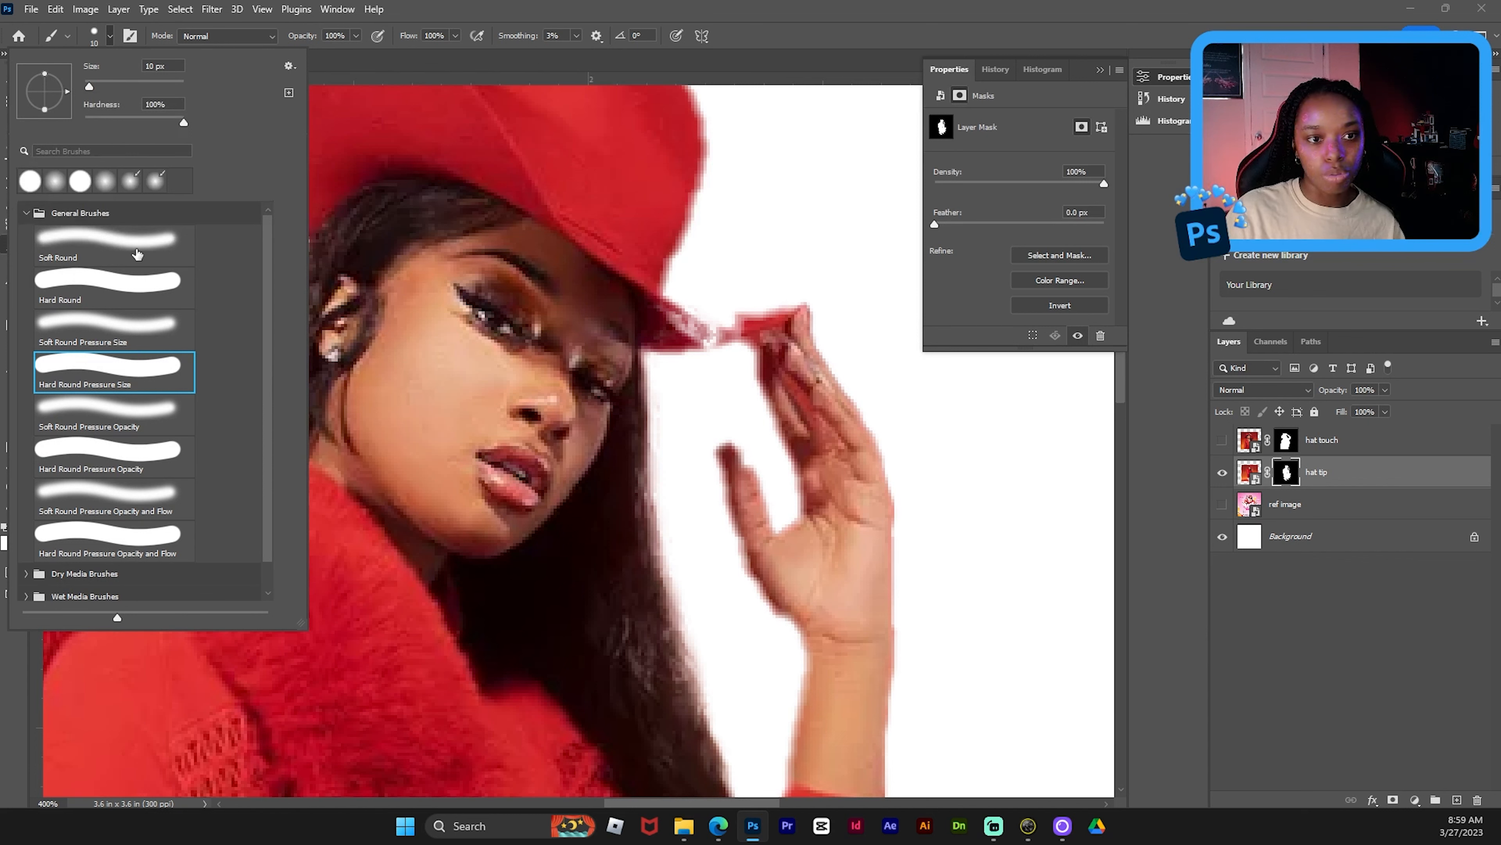
left_click(133, 254)
left_click(269, 36)
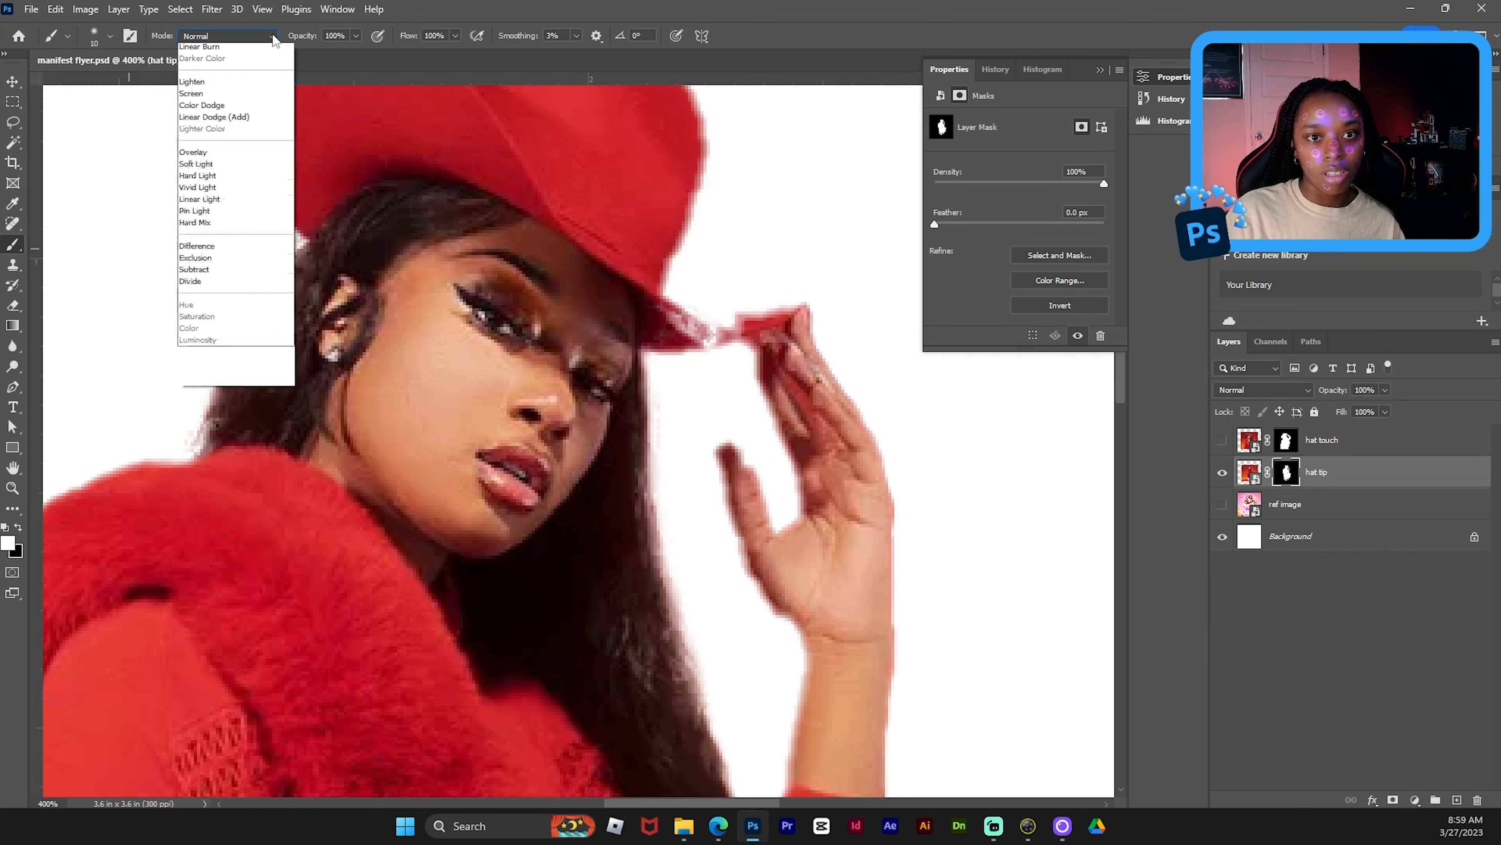
left_click(275, 43)
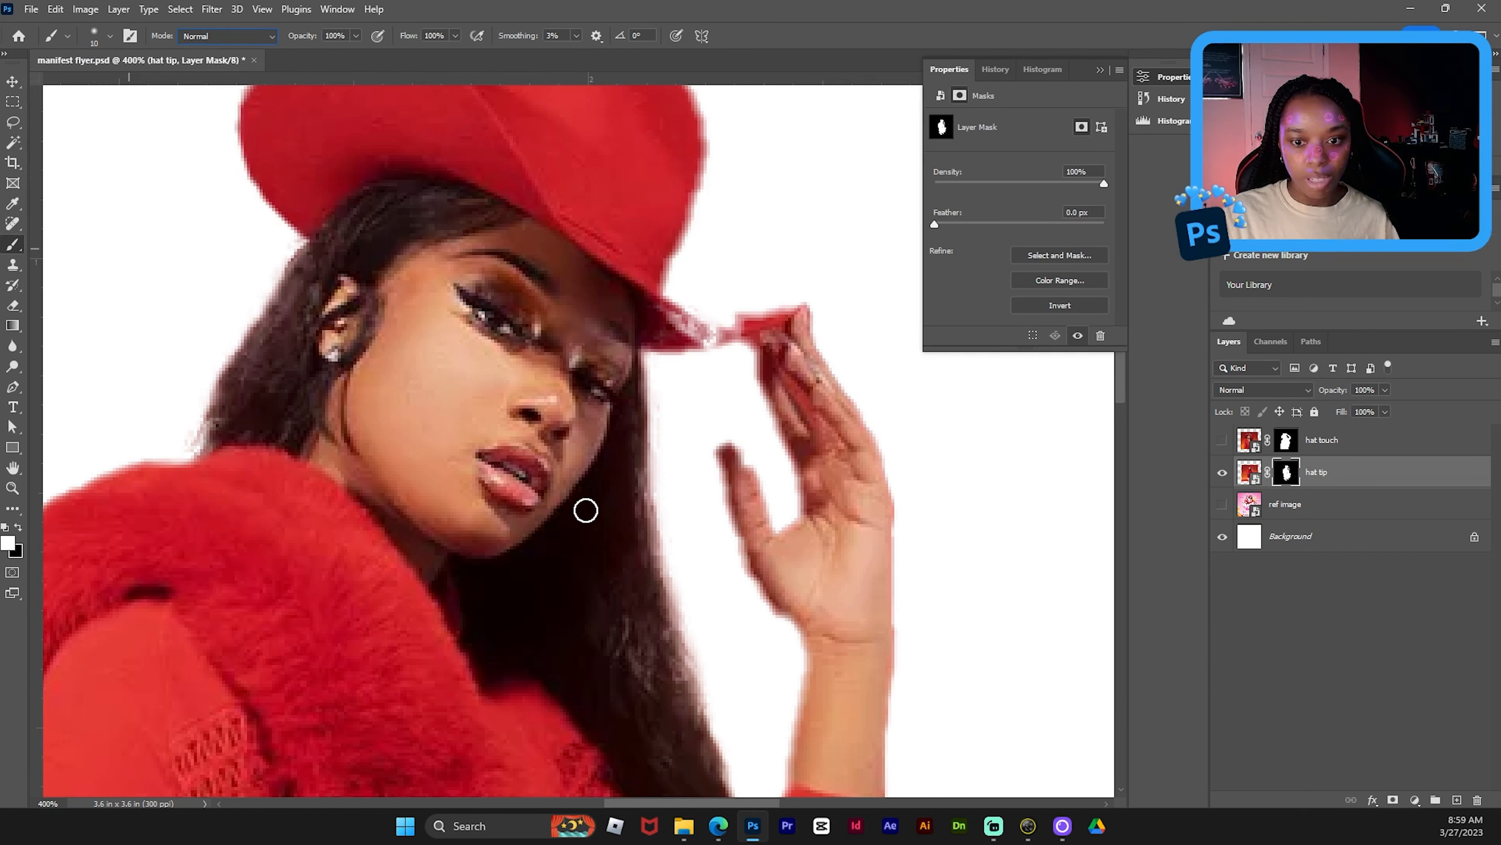
left_click(110, 36)
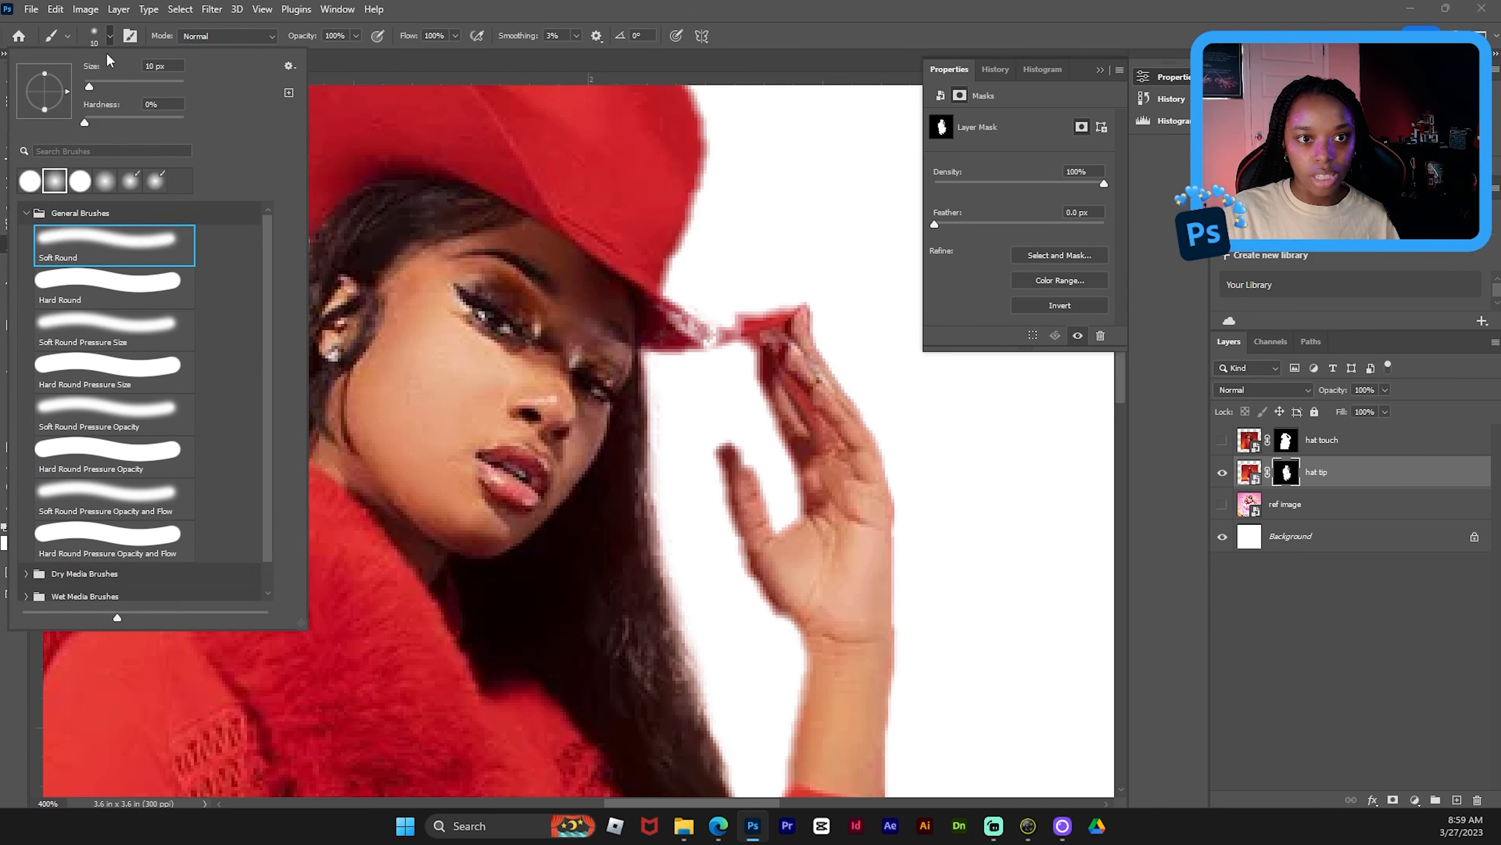
left_click(798, 18)
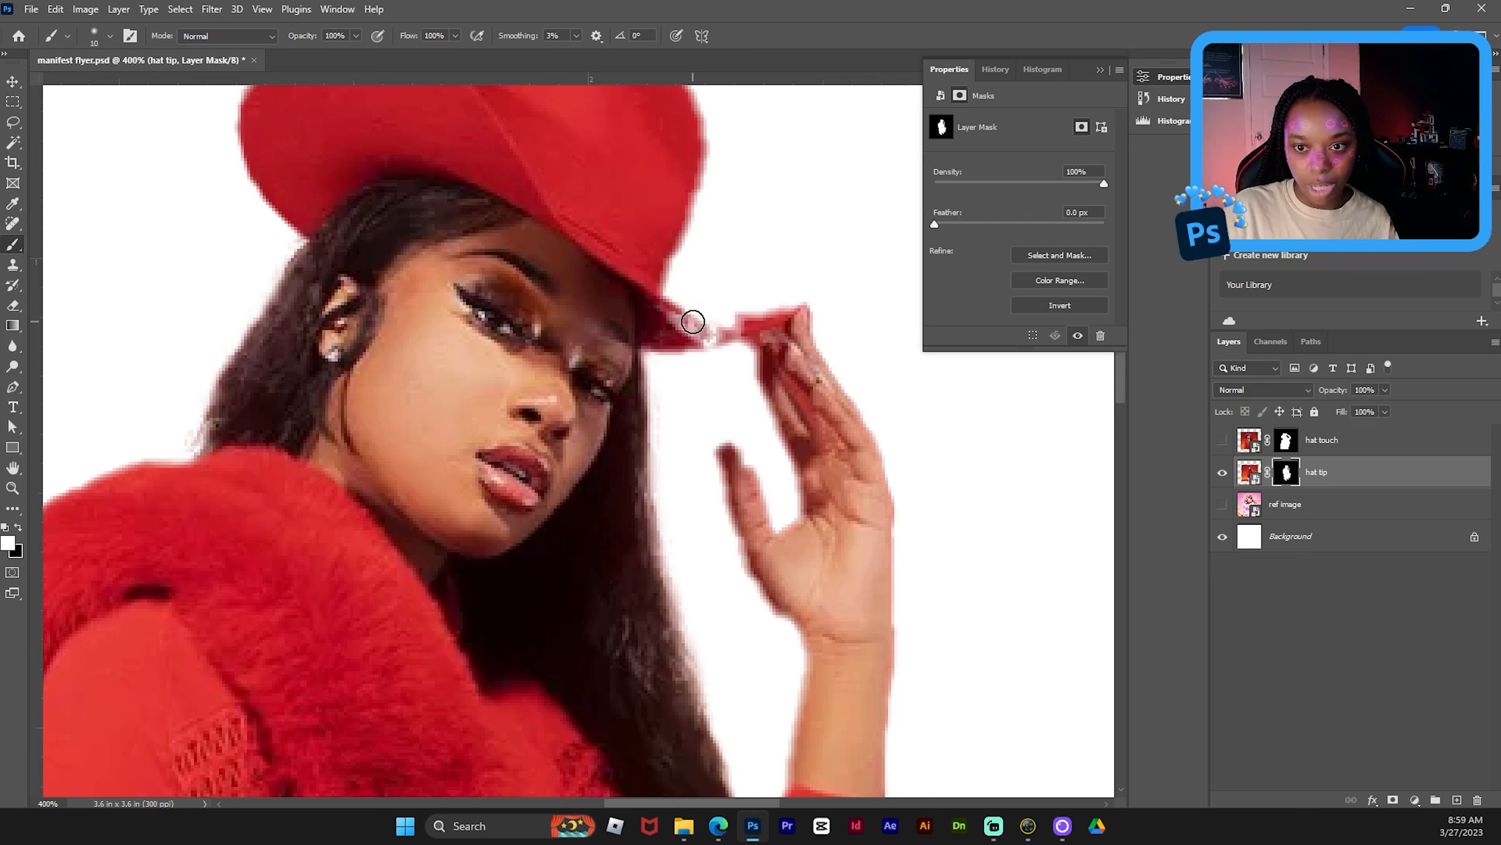
- Paint white on the hat tip mask with progressively smaller brush sizes to restore the missing hat brim between the crown and fingers
mouse_move(693, 320)
left_mouse_down()
mouse_move(748, 332)
mouse_move(662, 336)
mouse_move(661, 313)
mouse_move(698, 337)
left_mouse_up()
key("bracketleft")
key("bracketleft")
key("bracketleft")
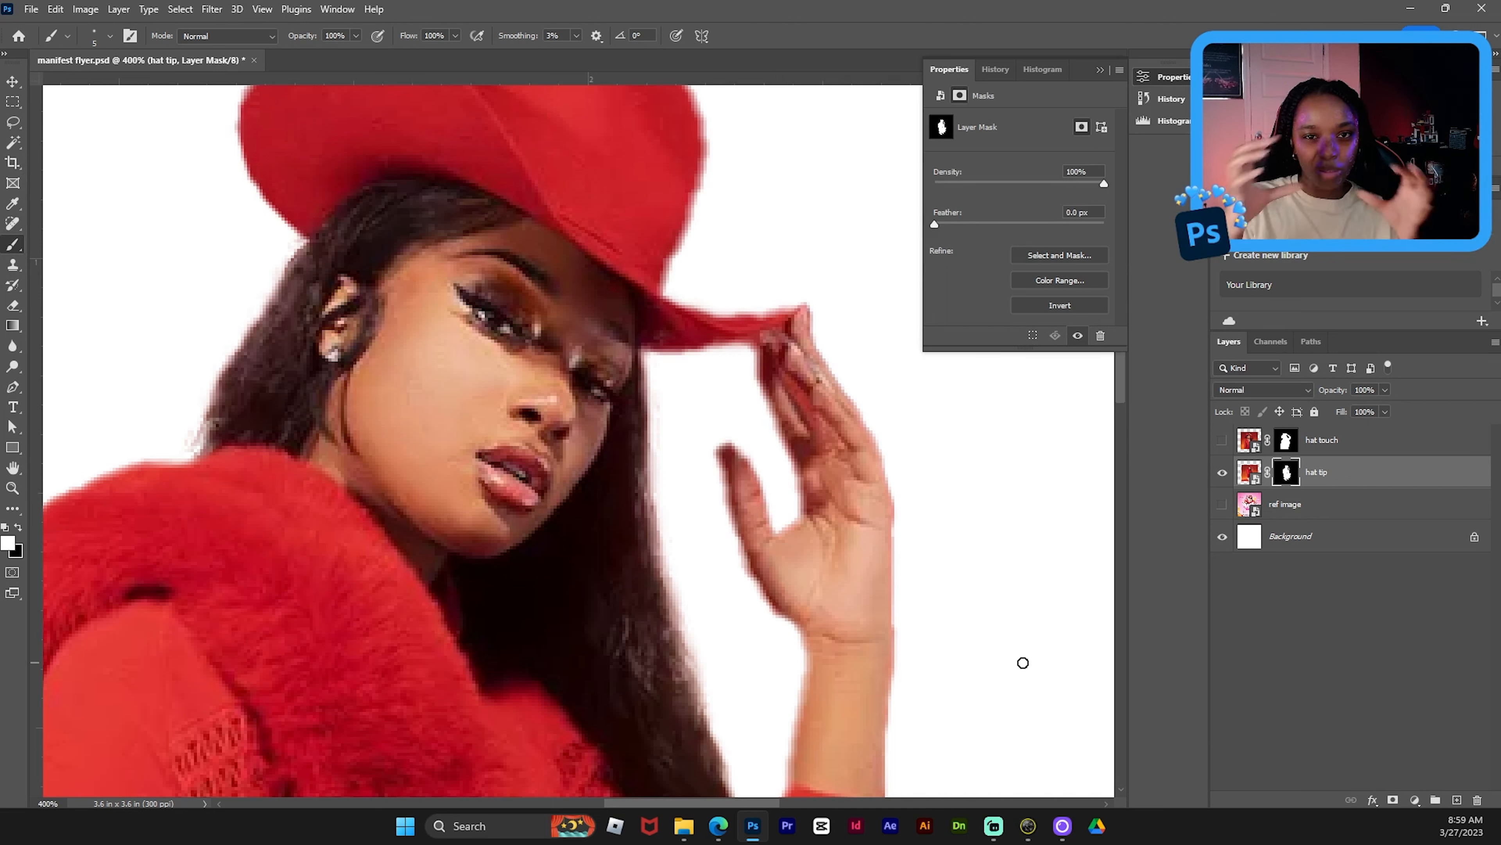
key("ctrl+minus")
key("ctrl+minus")
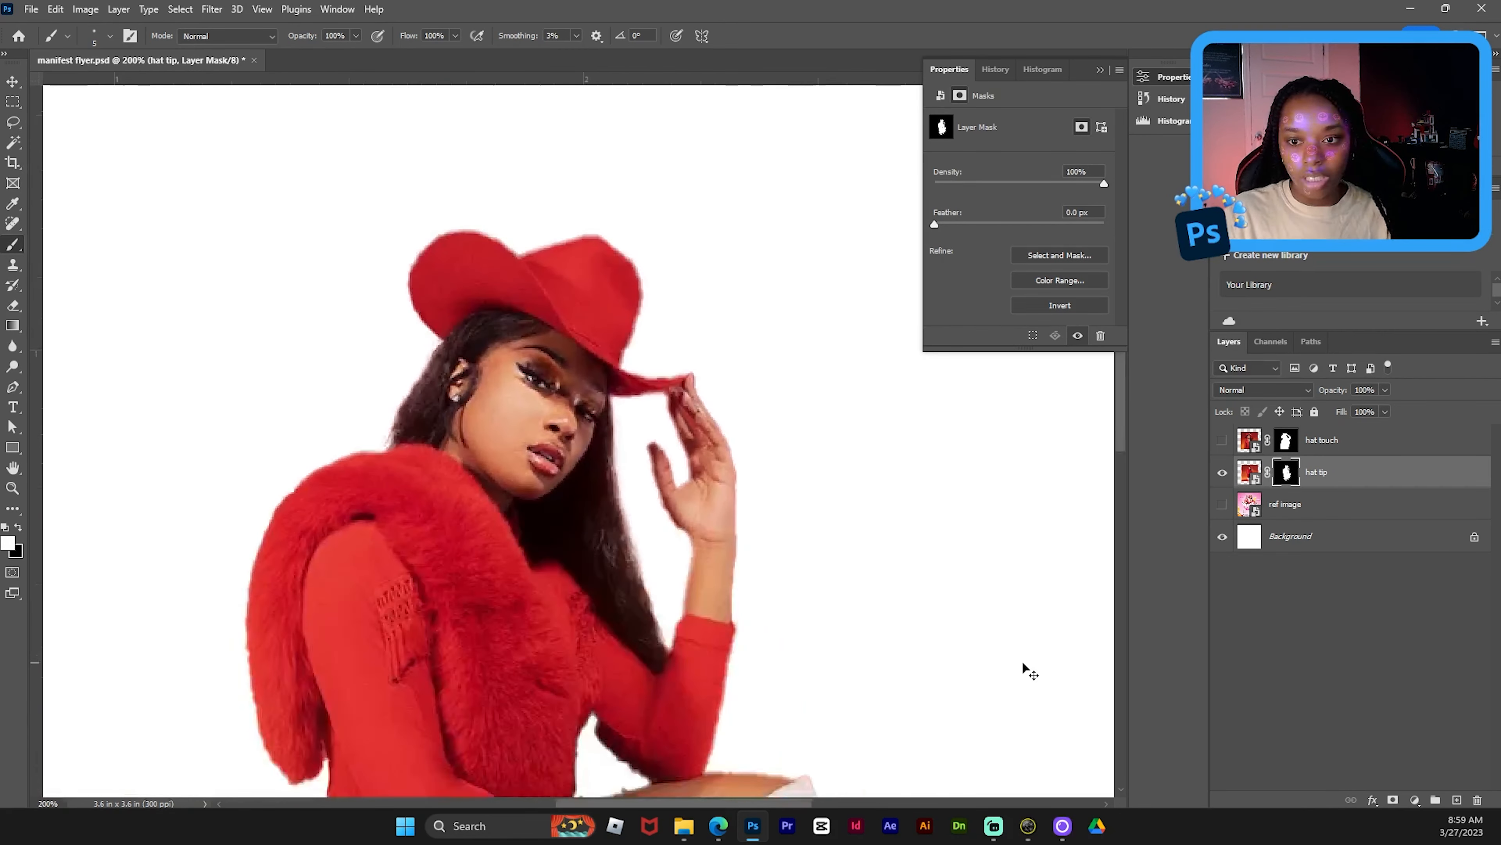
- Paint white on the hat tip mask around the fingertips at the brim's end and save the document
key("ctrl+plus")
key("ctrl+plus")
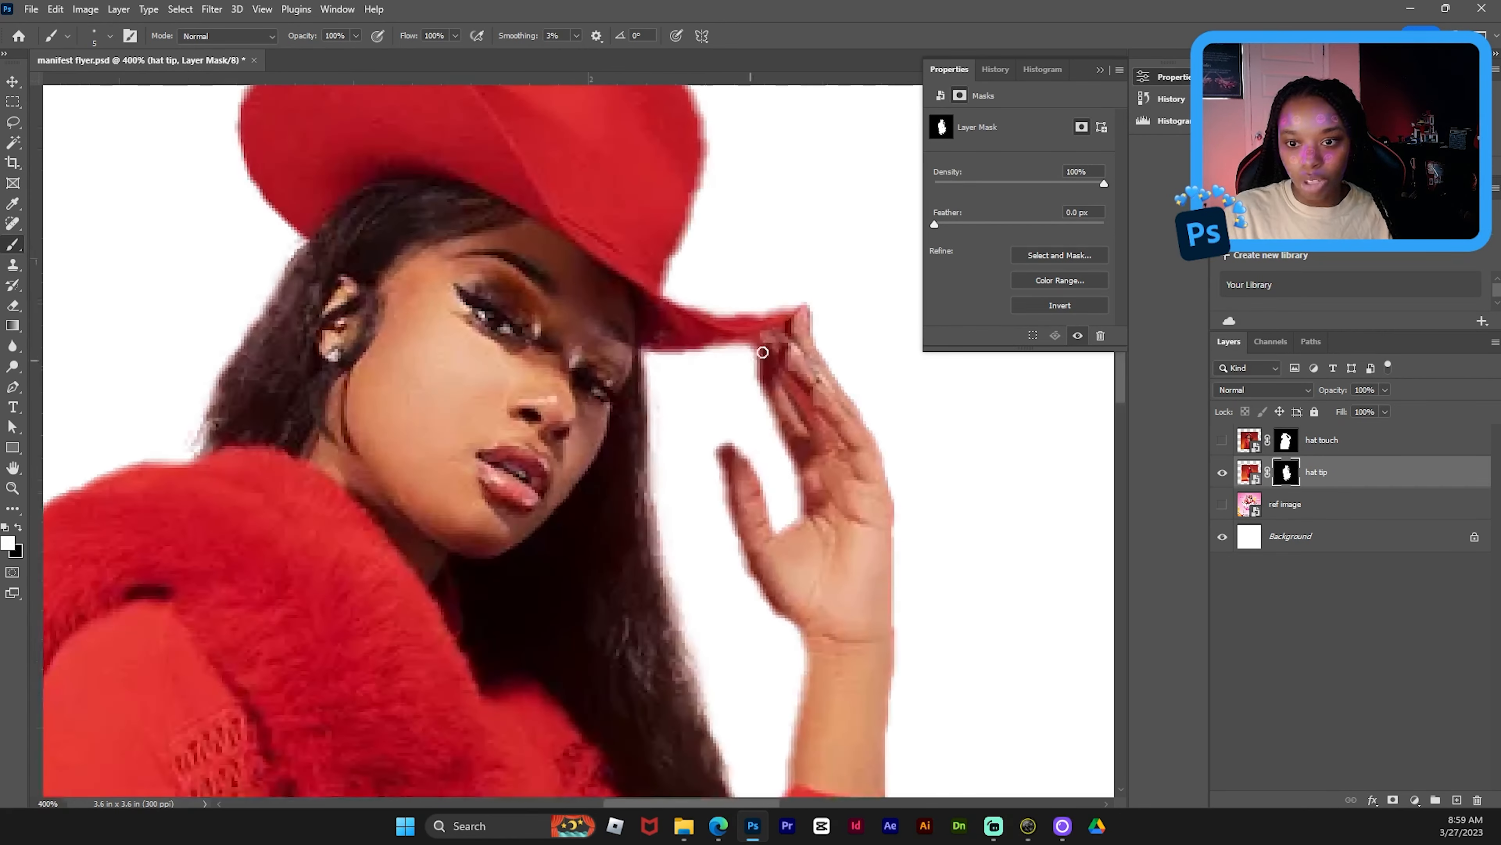
left_click_drag(805, 298, 794, 382)
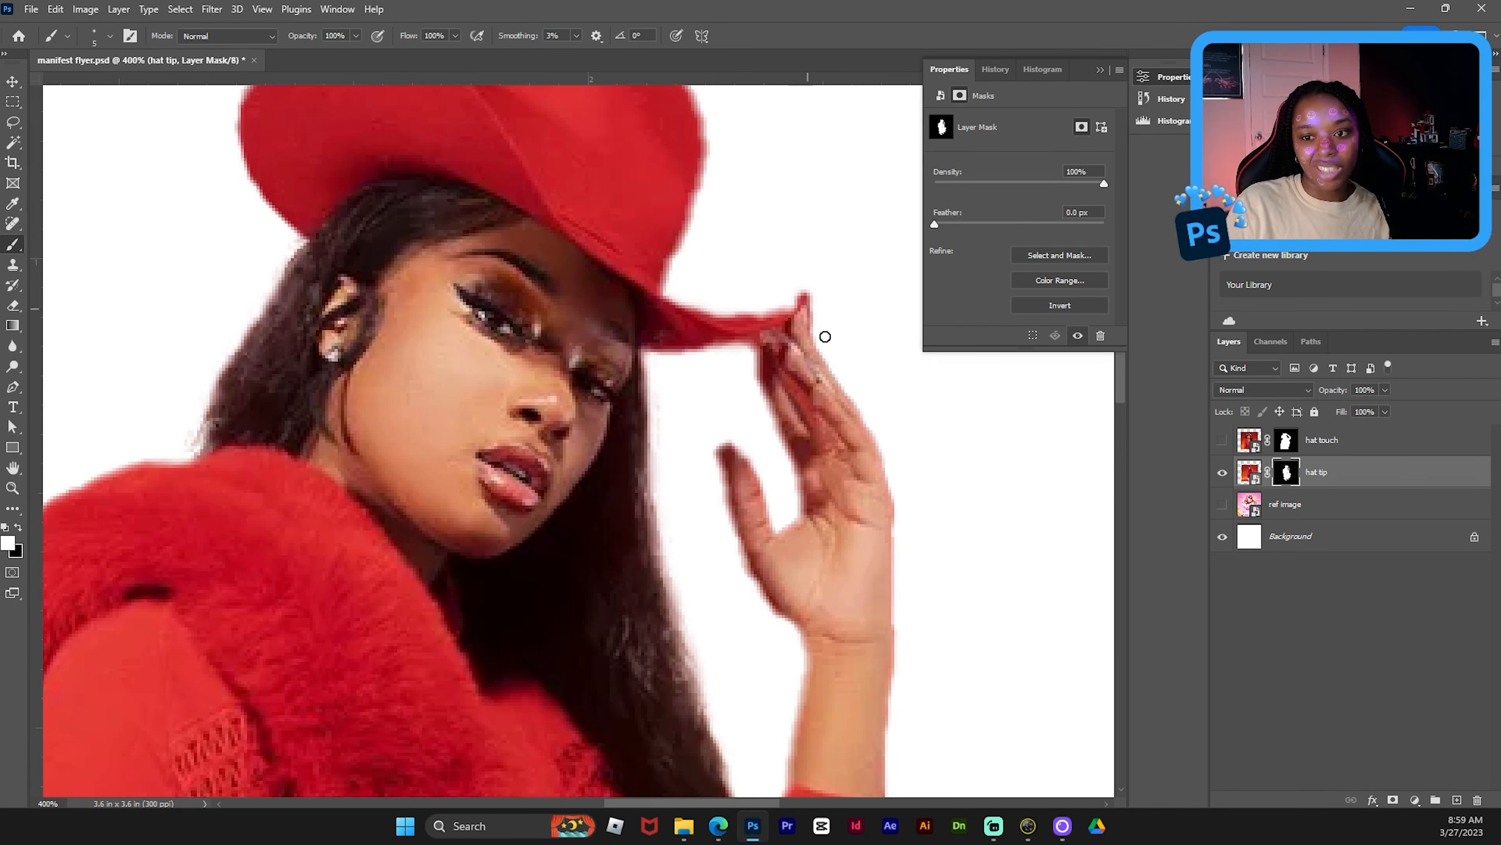
key("ctrl+minus")
key("ctrl+minus")
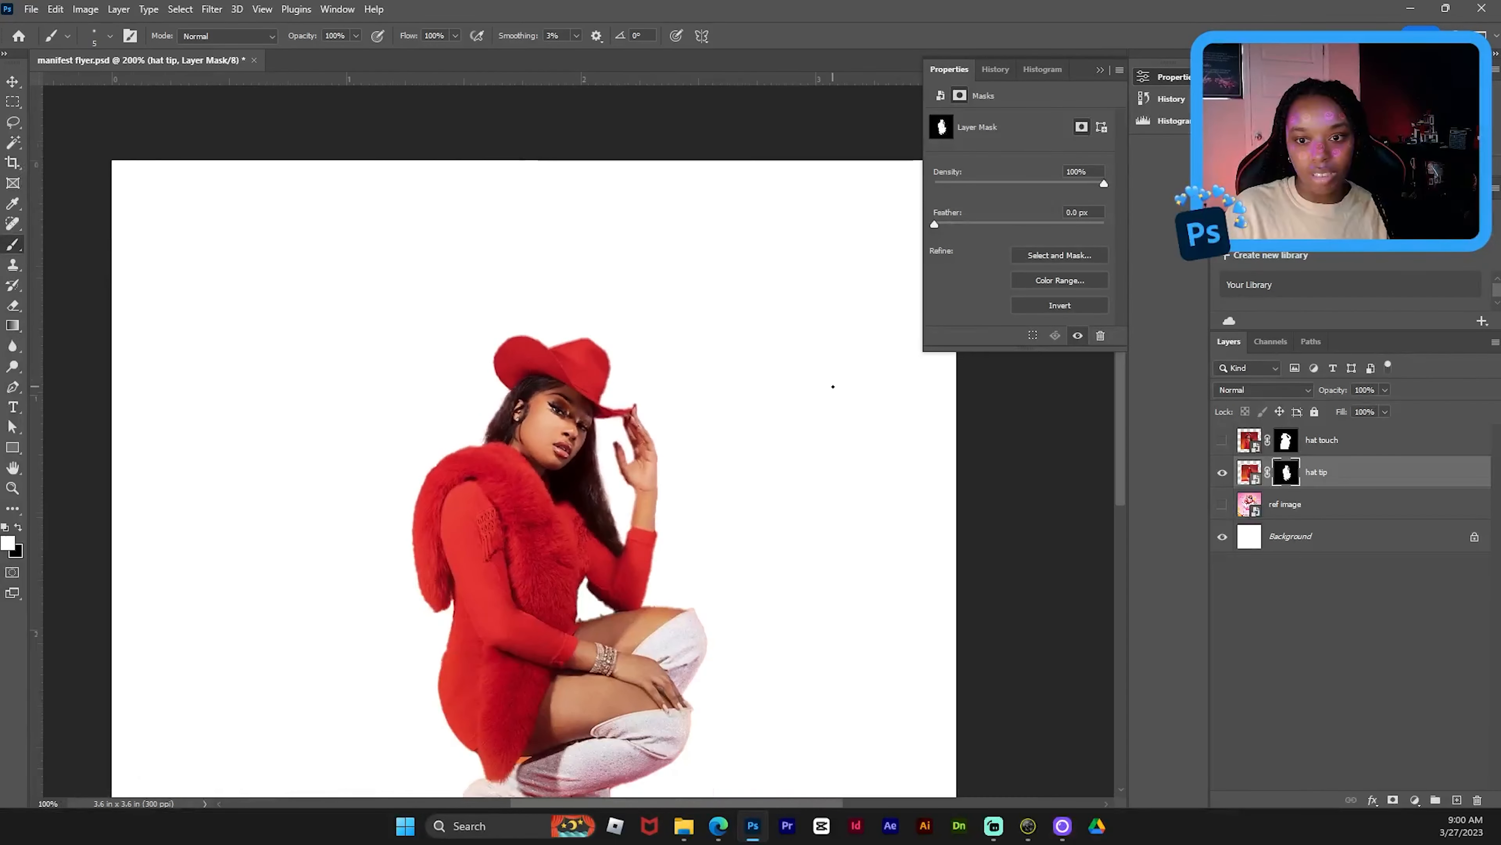
key("ctrl+s")
key("v")
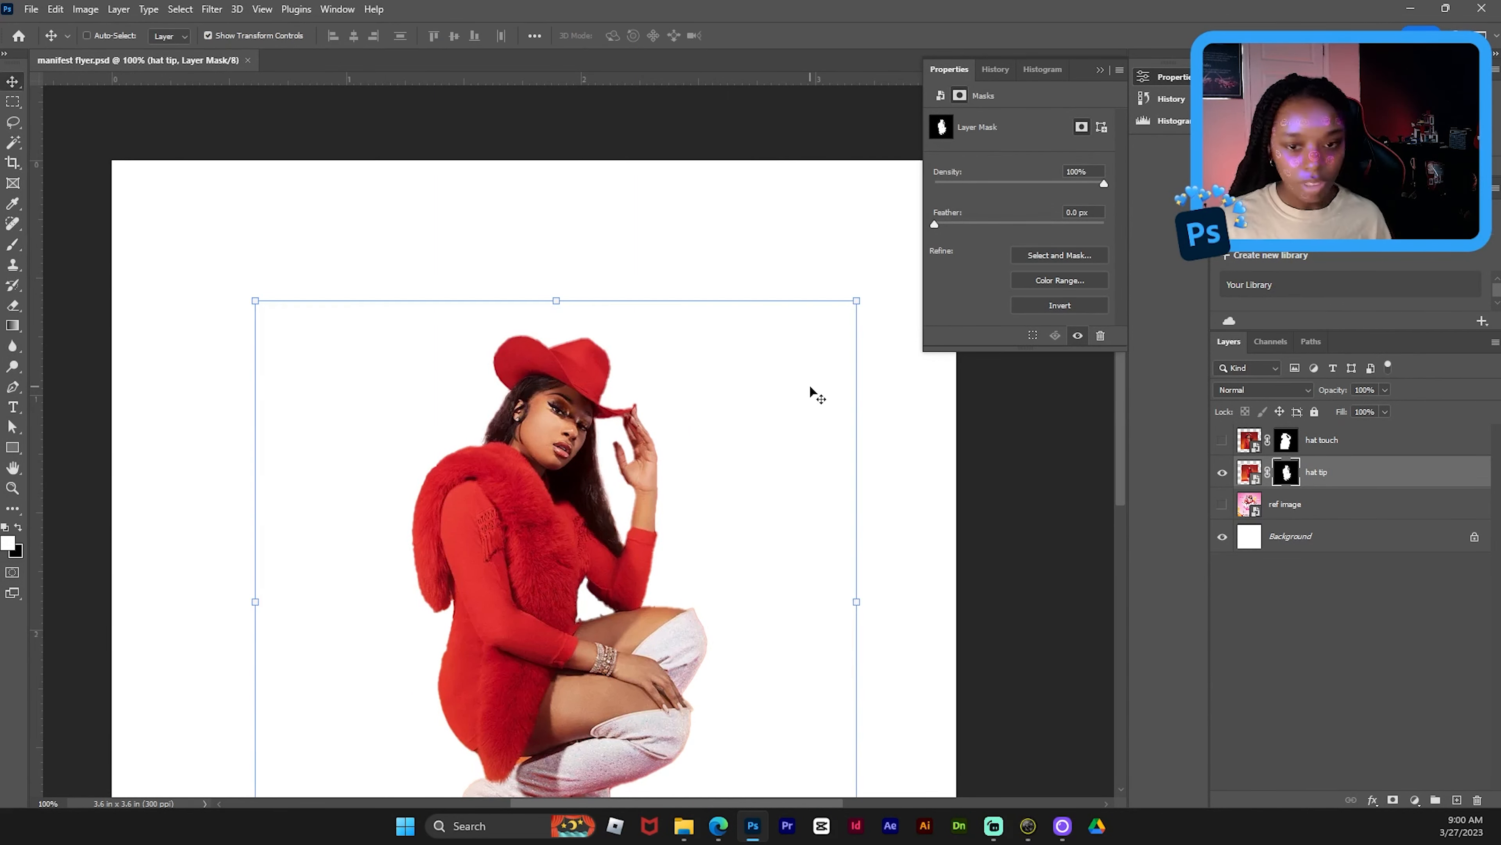
- Show the ref image and hat touch layers, and move the hat tip cutout up and left over the reference flyer
left_click(1222, 504)
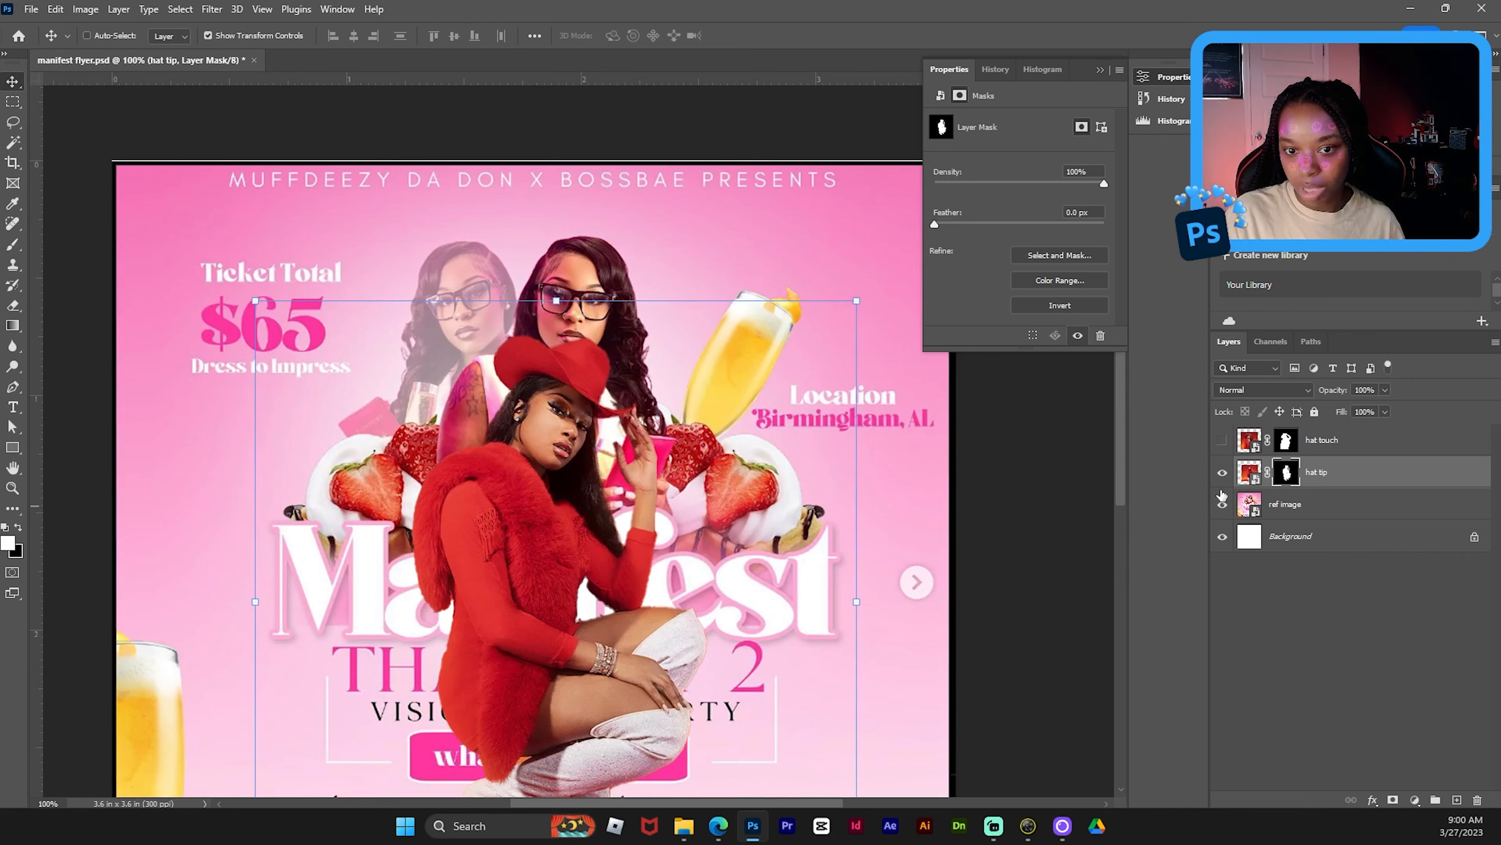
left_click(1221, 444)
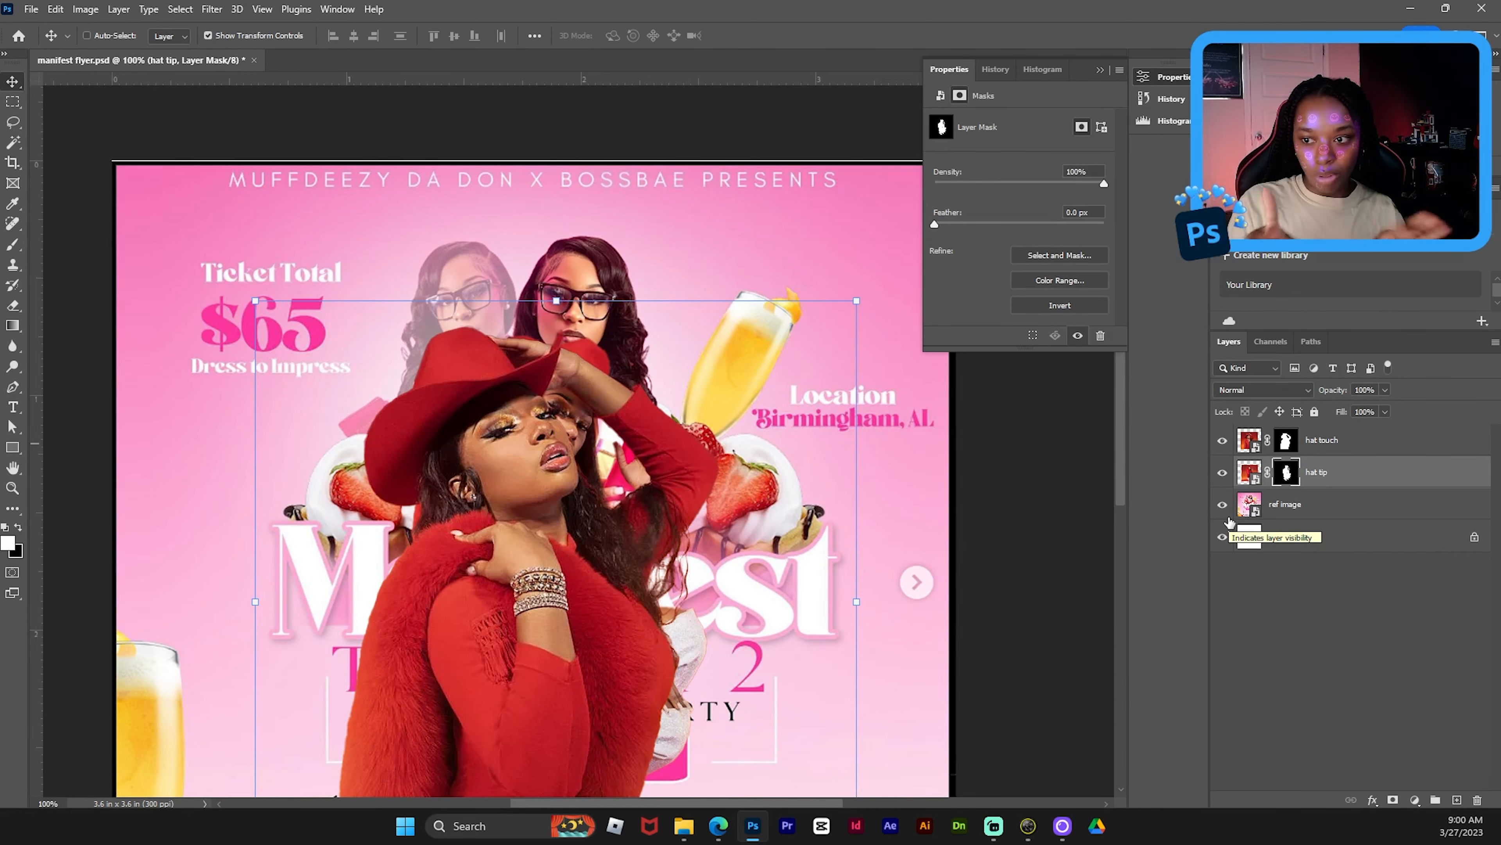
left_click_drag(521, 638, 417, 527)
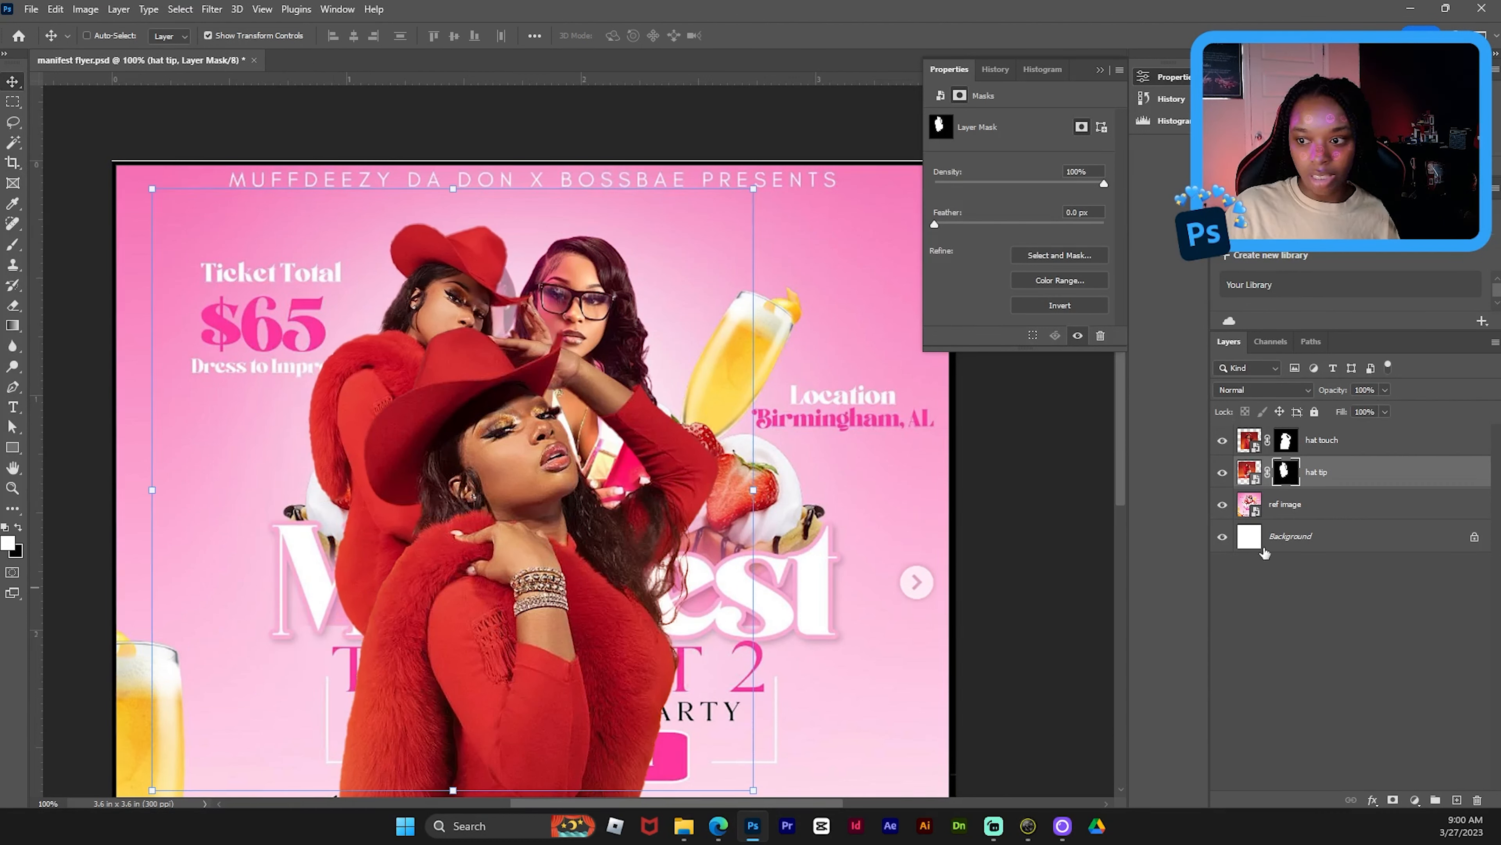
- Scale the hat touch cutout down to about 1.94 in wide and place it in front of the hat tip cutout
left_click(1379, 452)
left_click_drag(464, 665, 560, 529)
key("ctrl+t")
left_click_drag(628, 743, 628, 600)
left_click_drag(637, 490, 587, 519)
key("Return")
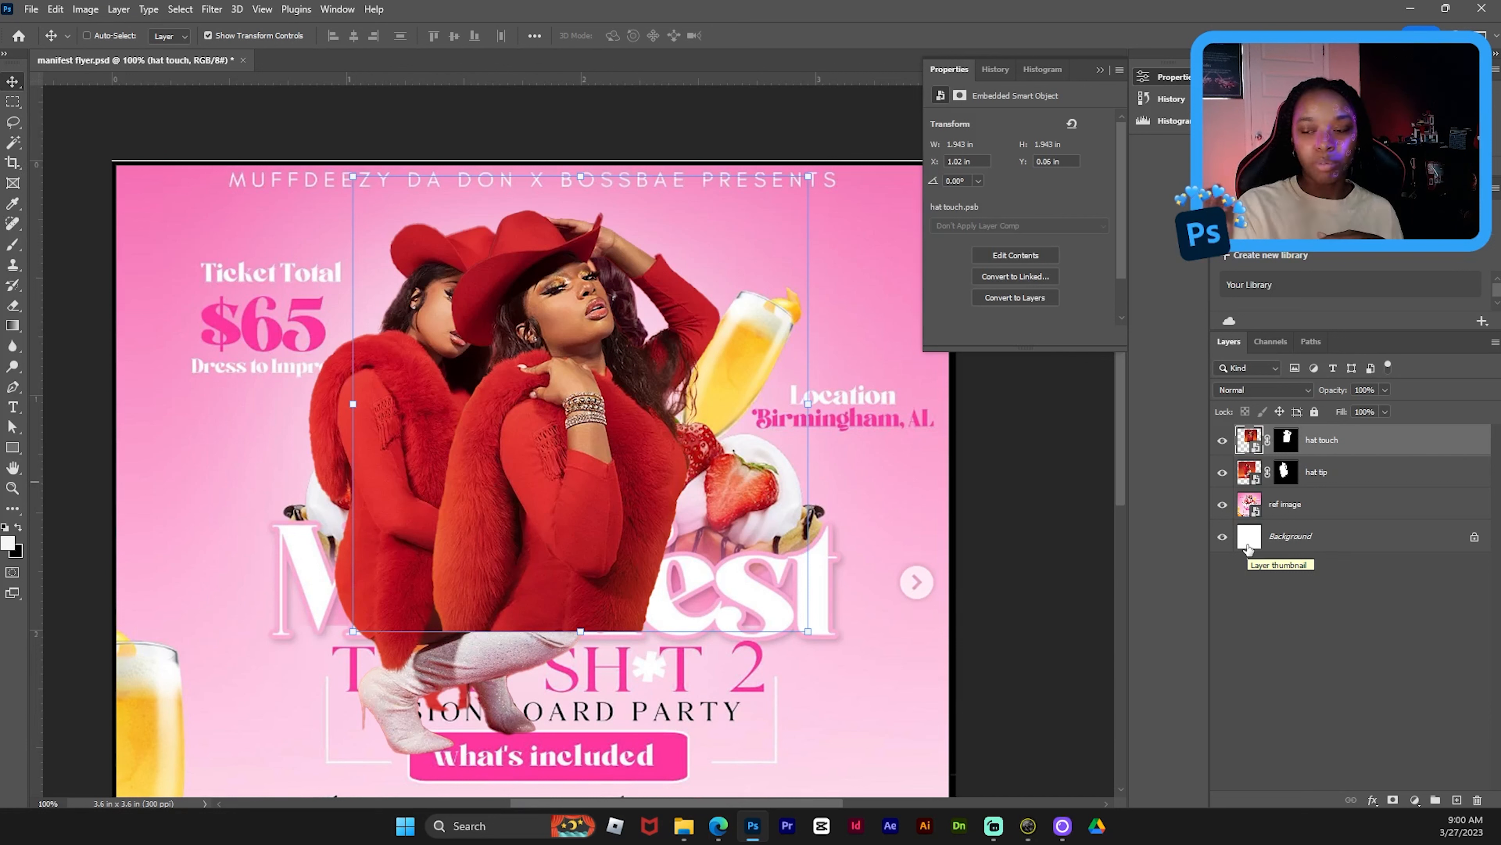
- Flip the hat tip cutout horizontally and shift the hat touch cutout slightly to the right
left_click(1390, 481)
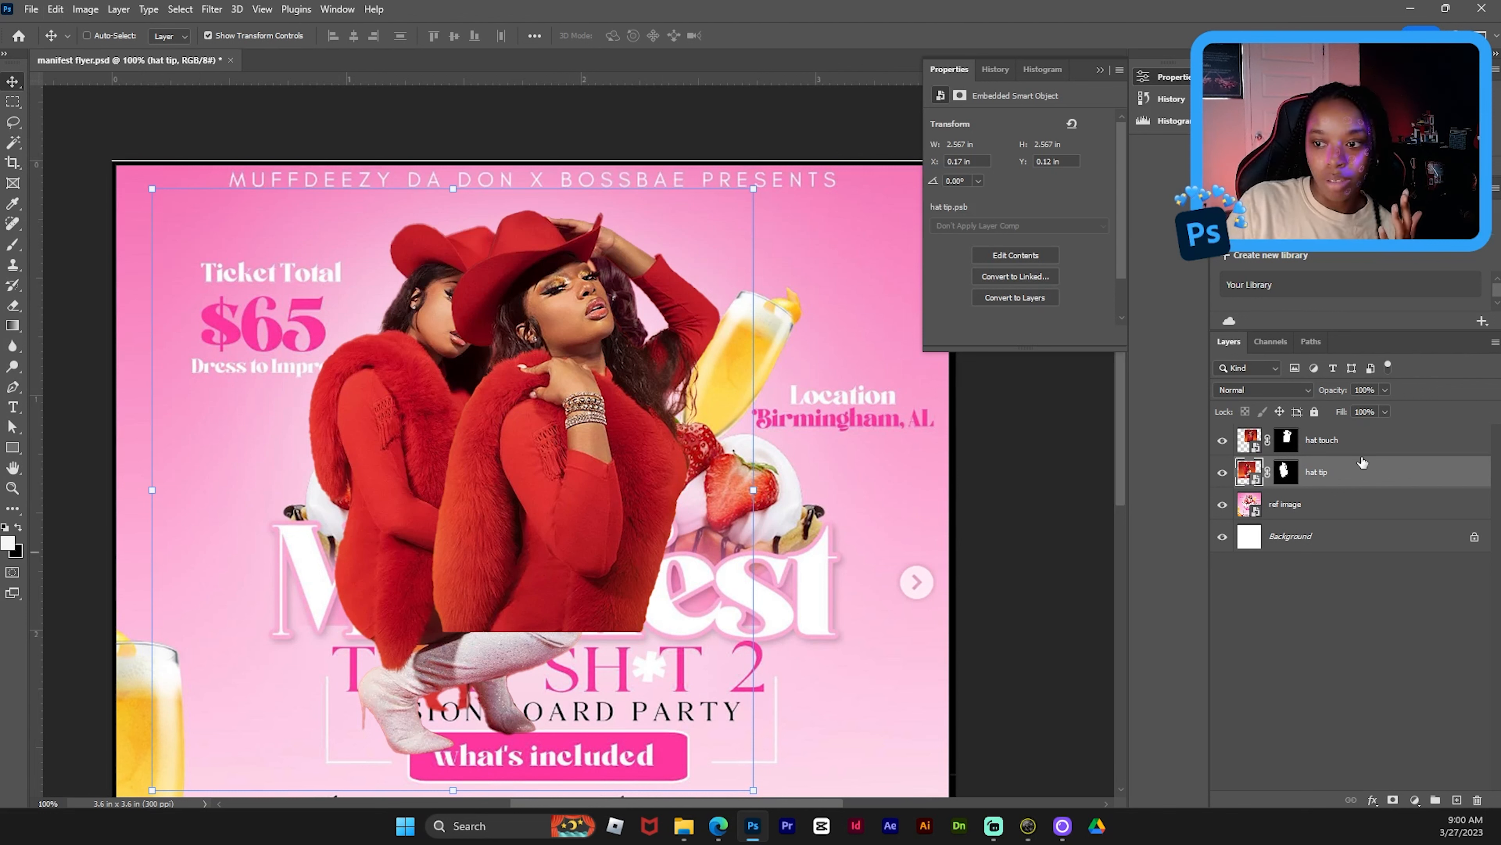
left_click(55, 9)
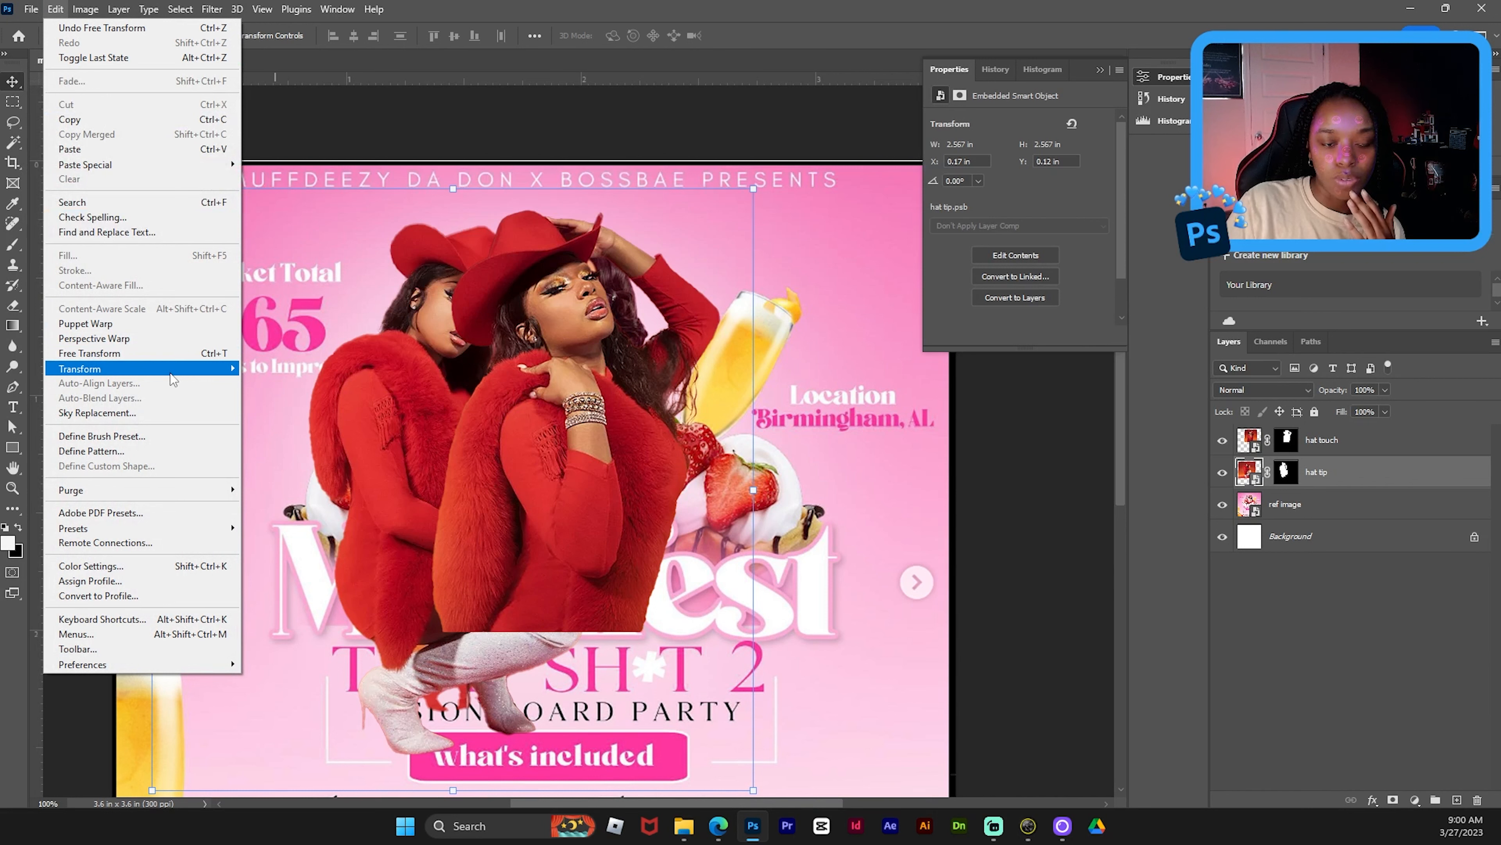
mouse_move(178, 375)
left_click(315, 658)
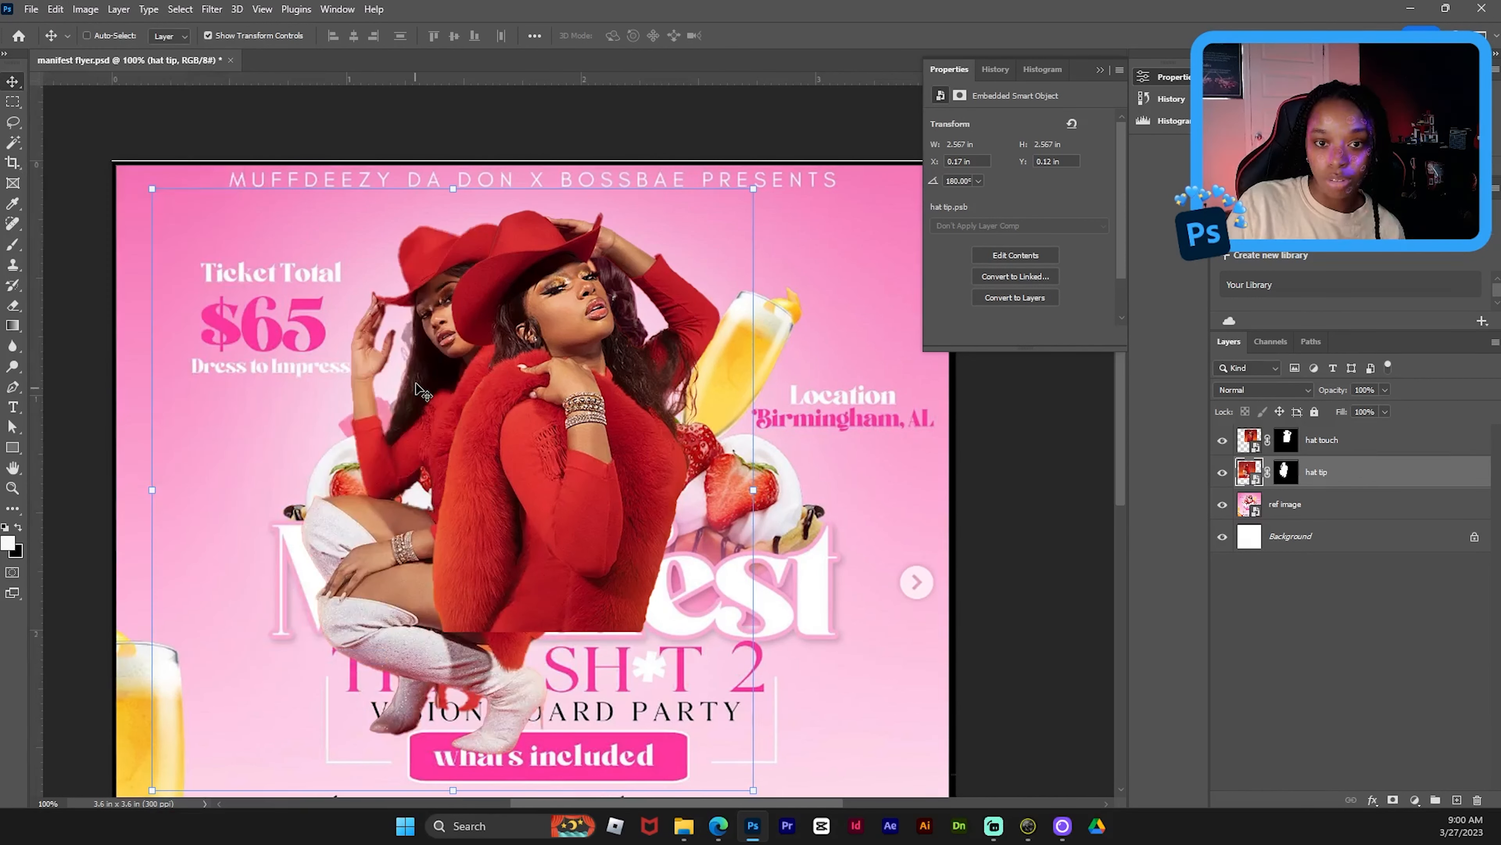
left_click(1385, 439)
left_click_drag(627, 469, 692, 473)
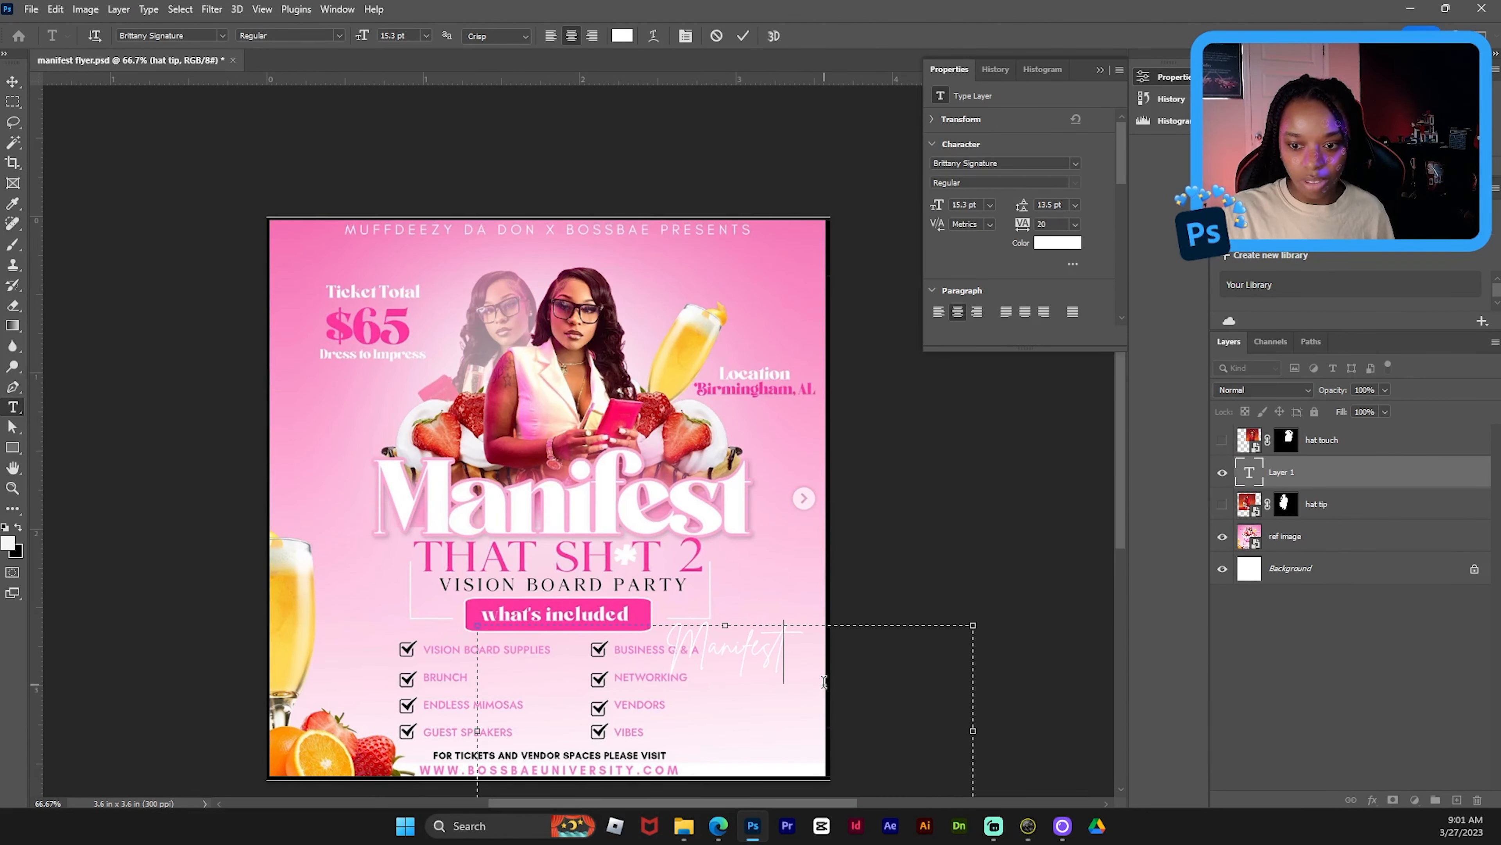
- Set the new Manifest text's color to black (000000) and its size to 35 pt
left_click_drag(825, 680, 568, 644)
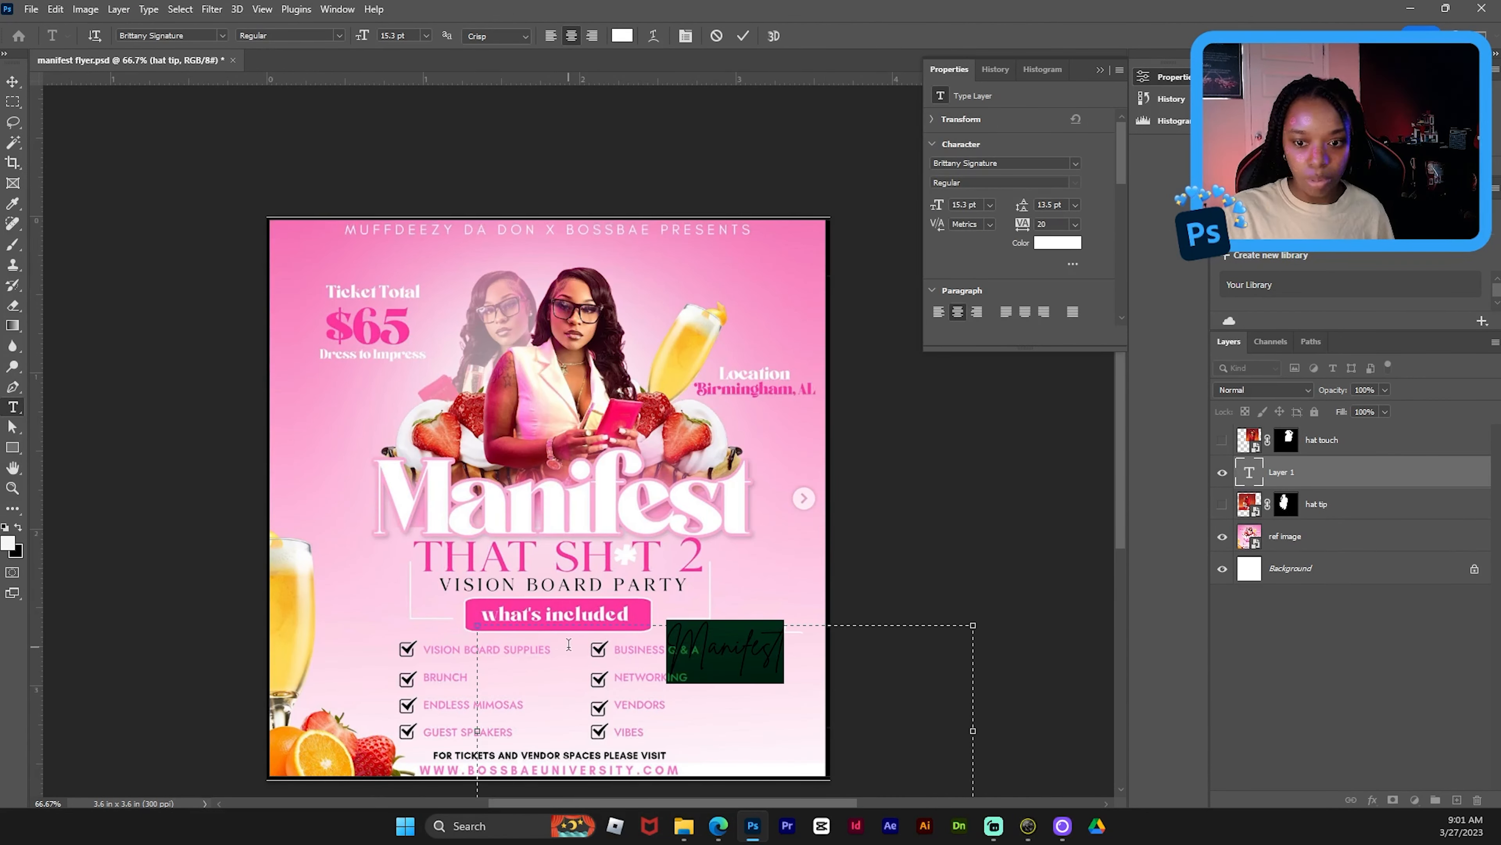
left_click(1056, 242)
left_click_drag(965, 344, 970, 476)
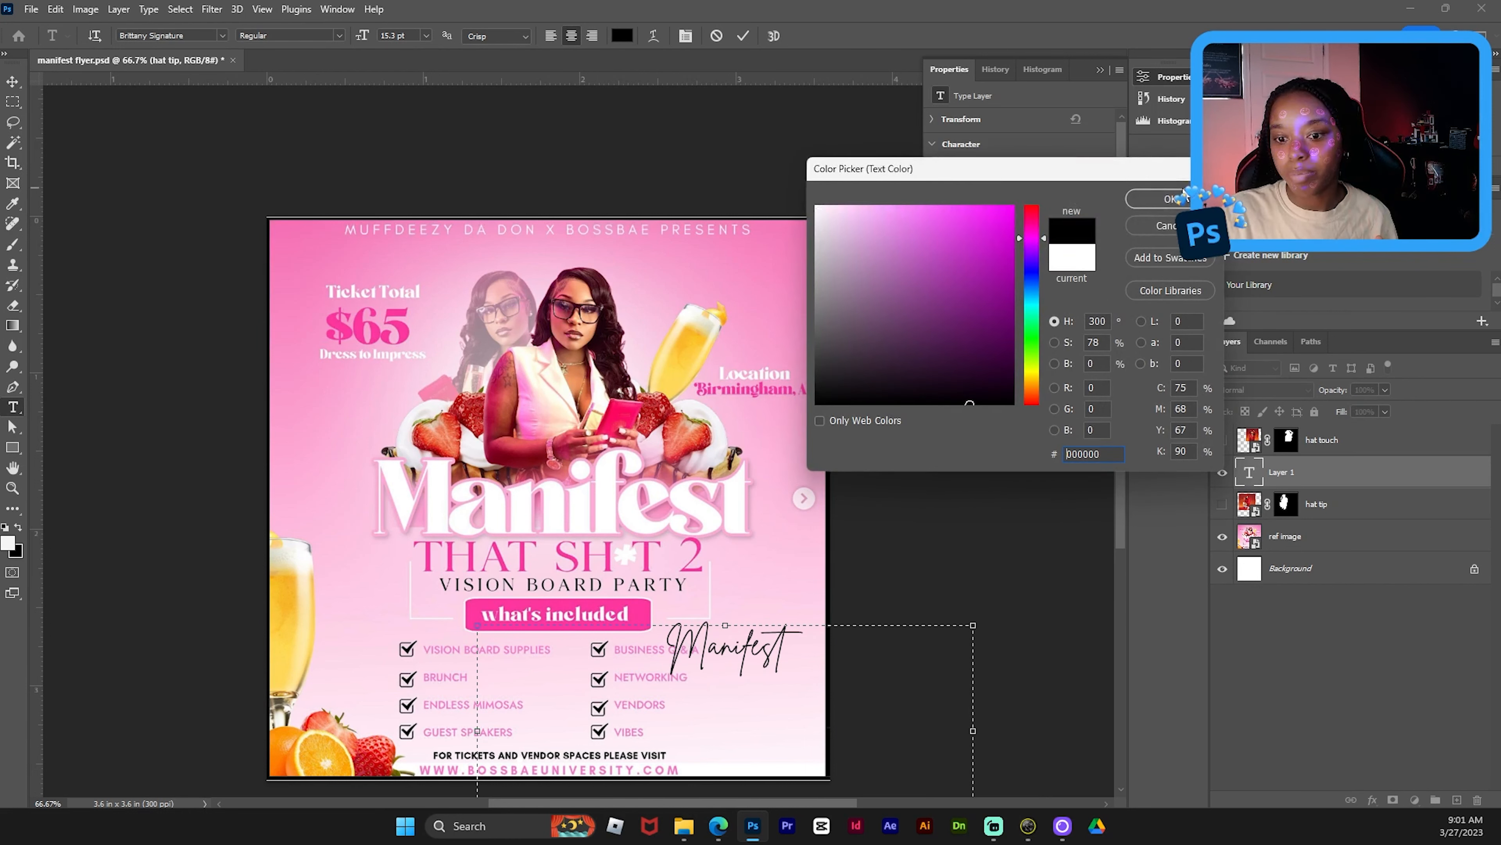
left_click(1183, 196)
double_click(971, 204)
type("35")
key("Return")
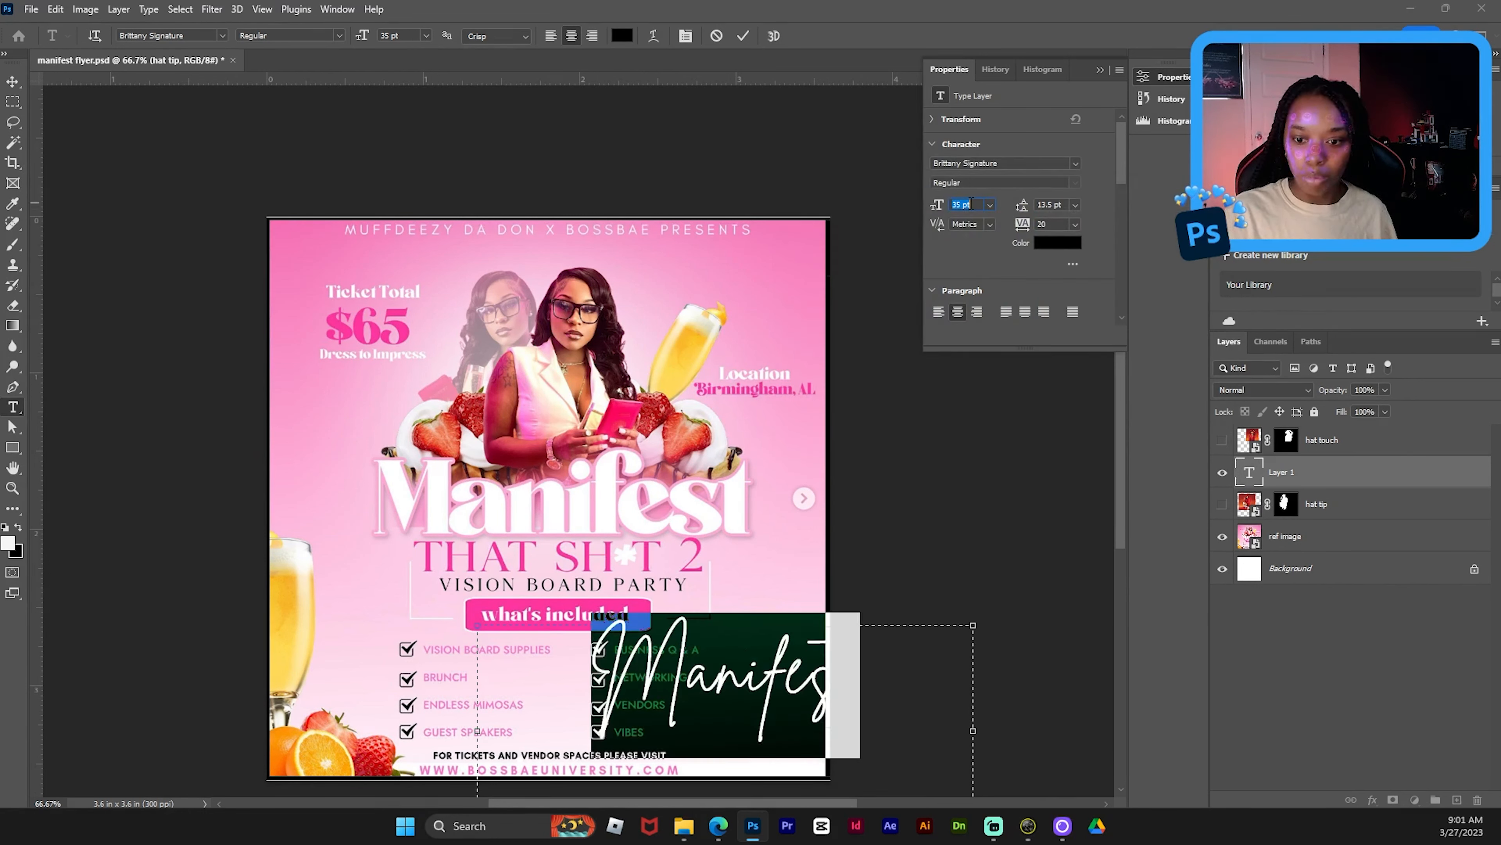
- Change the Manifest text's font to Abril Fatface and fit it over the reference flyer's Manifest title
left_click_drag(746, 538, 688, 537)
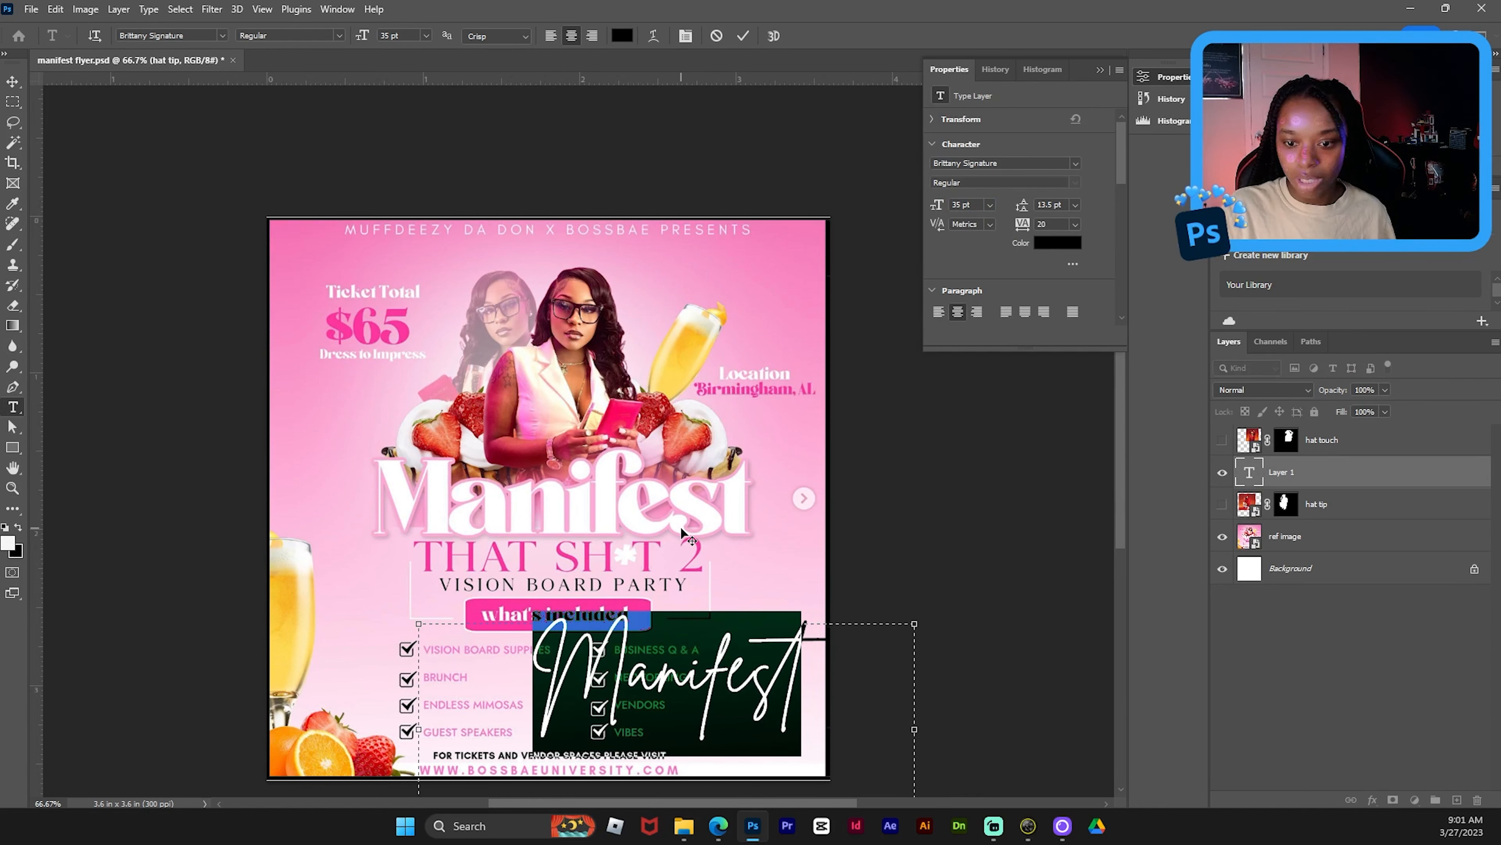
left_click(731, 707)
double_click(804, 646)
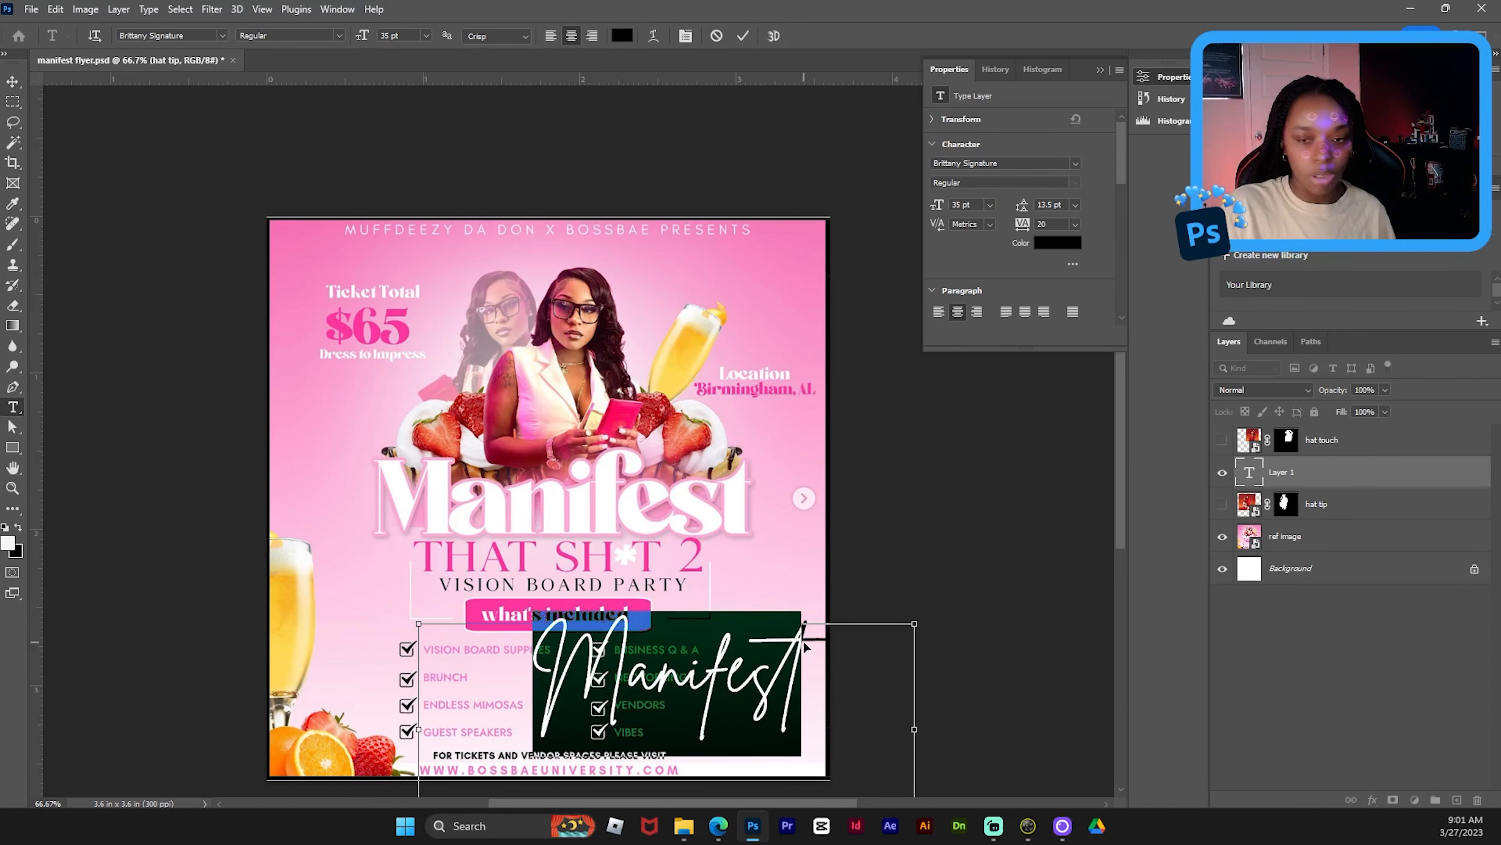
left_click(1009, 166)
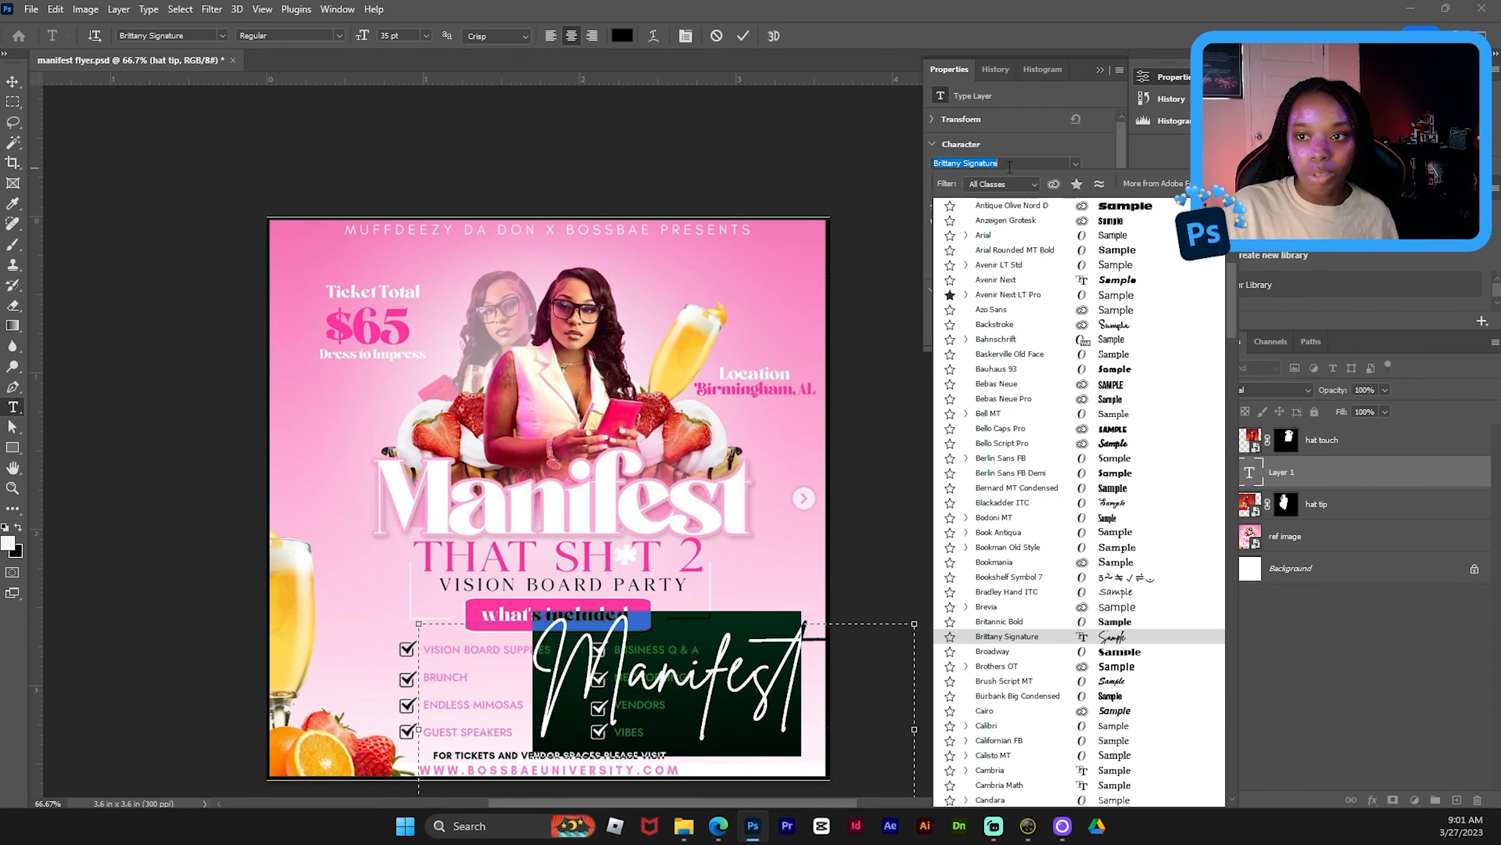
type("abril")
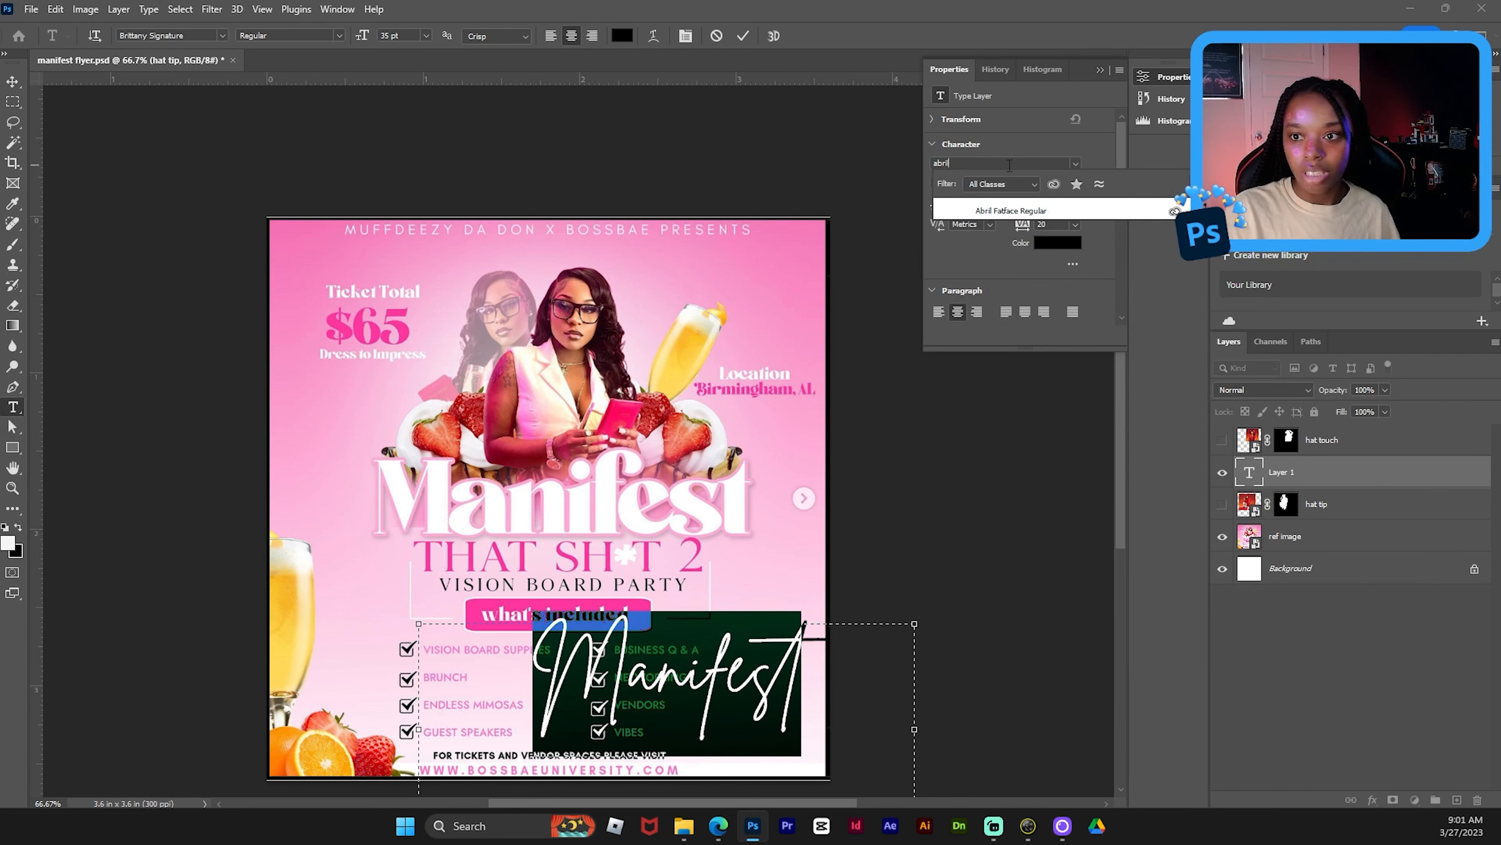
left_click(1074, 209)
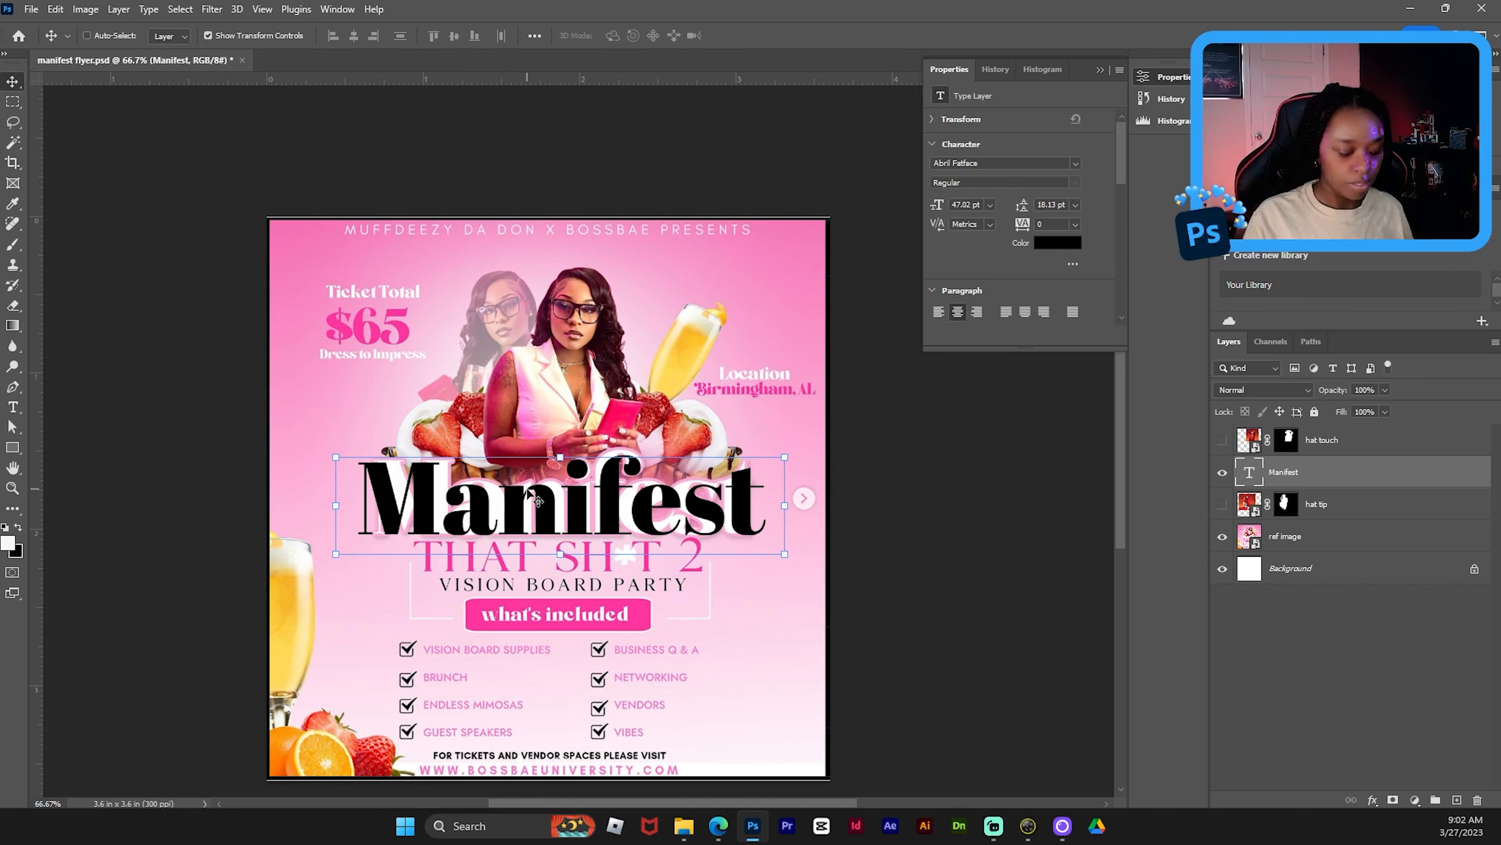
- Duplicate the Manifest text, change the copy to "what's included" and scale it down to fit the pink button
left_click_drag(536, 497, 538, 628)
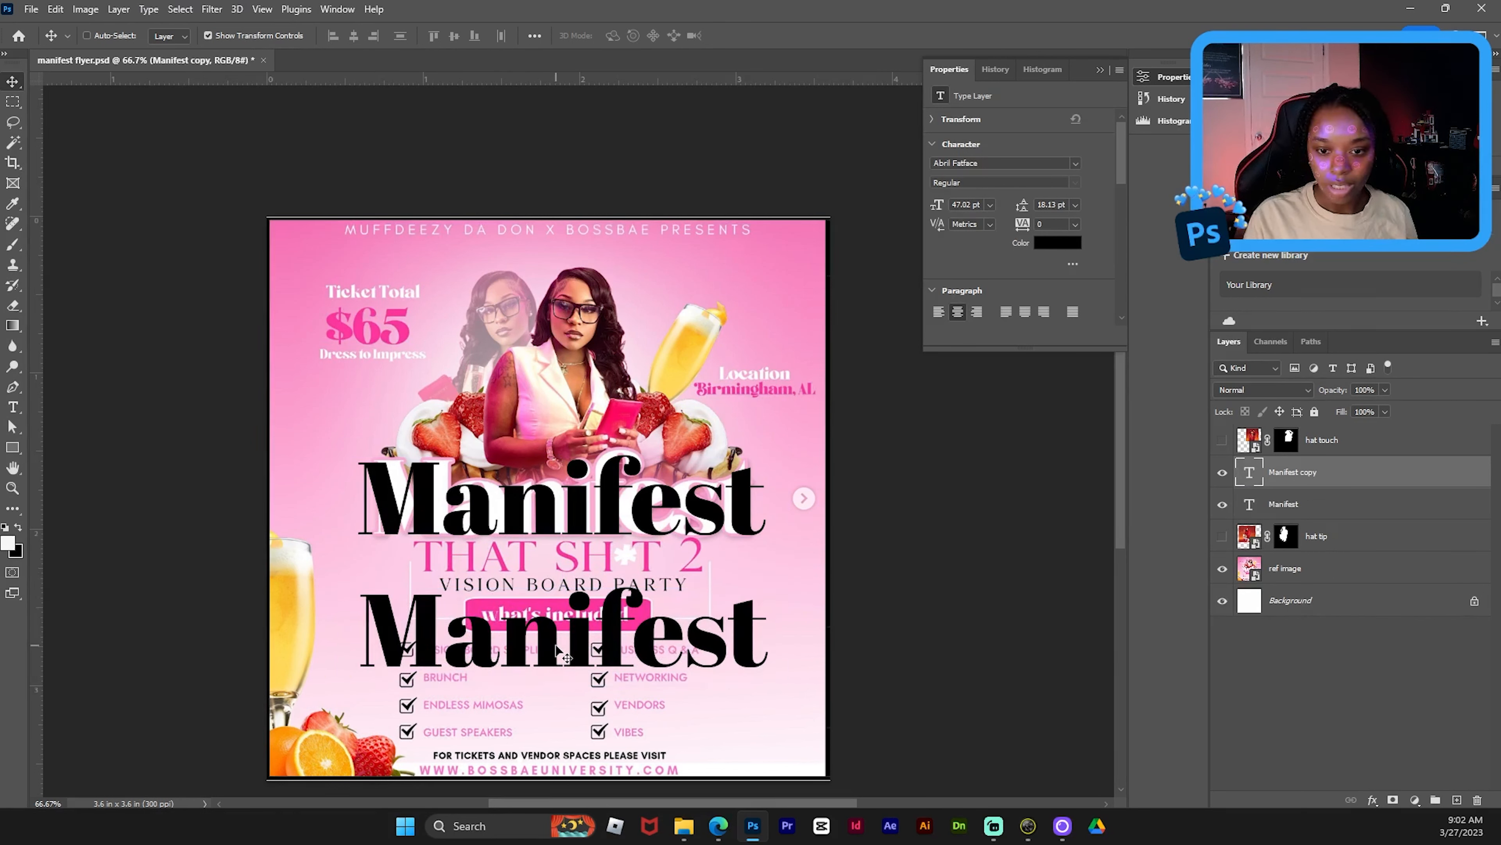
double_click(555, 641)
type("what's i")
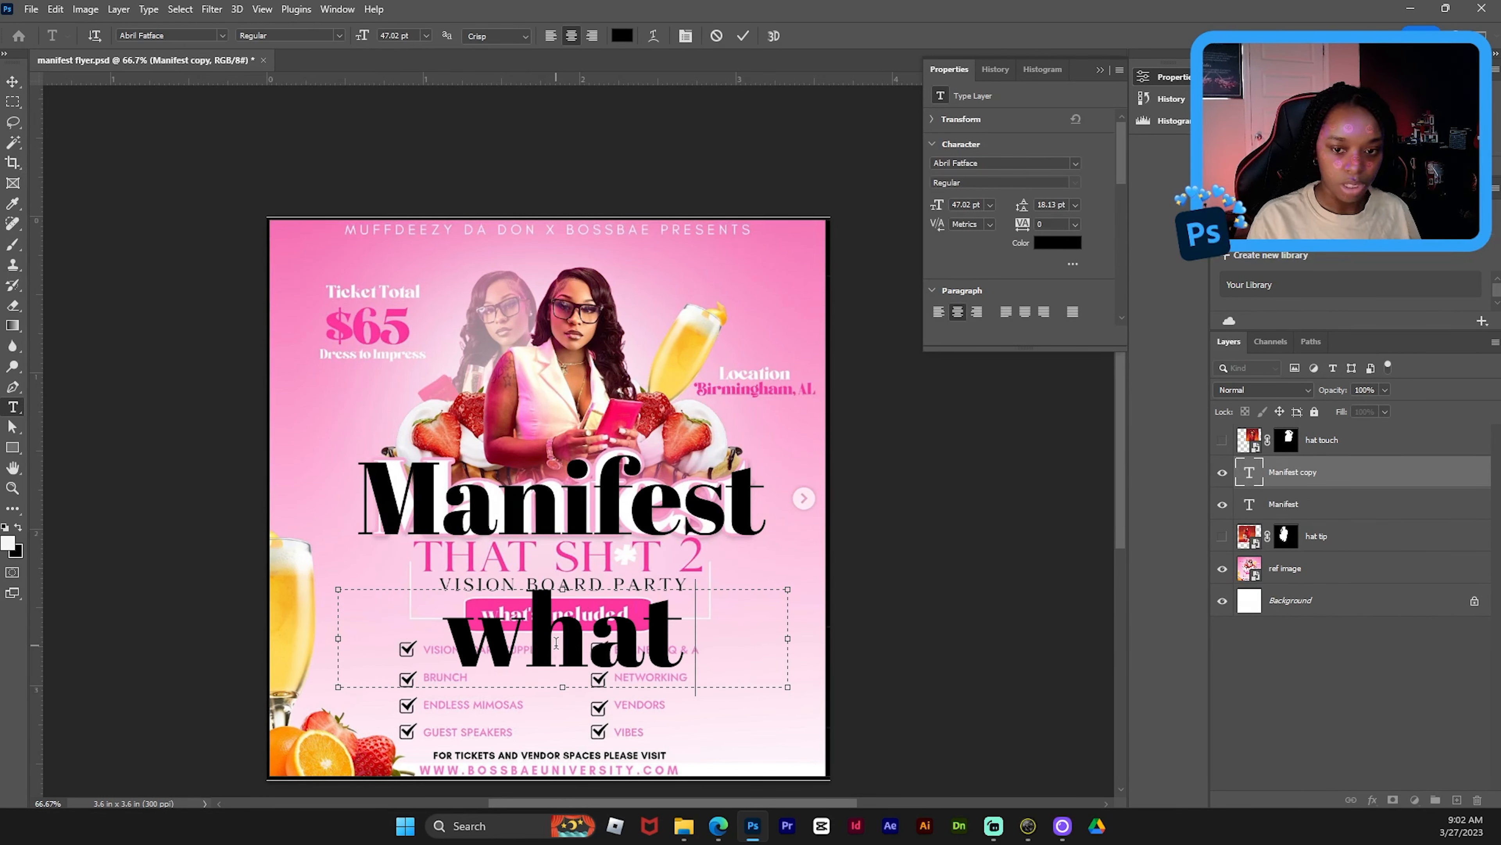
type("ncluded")
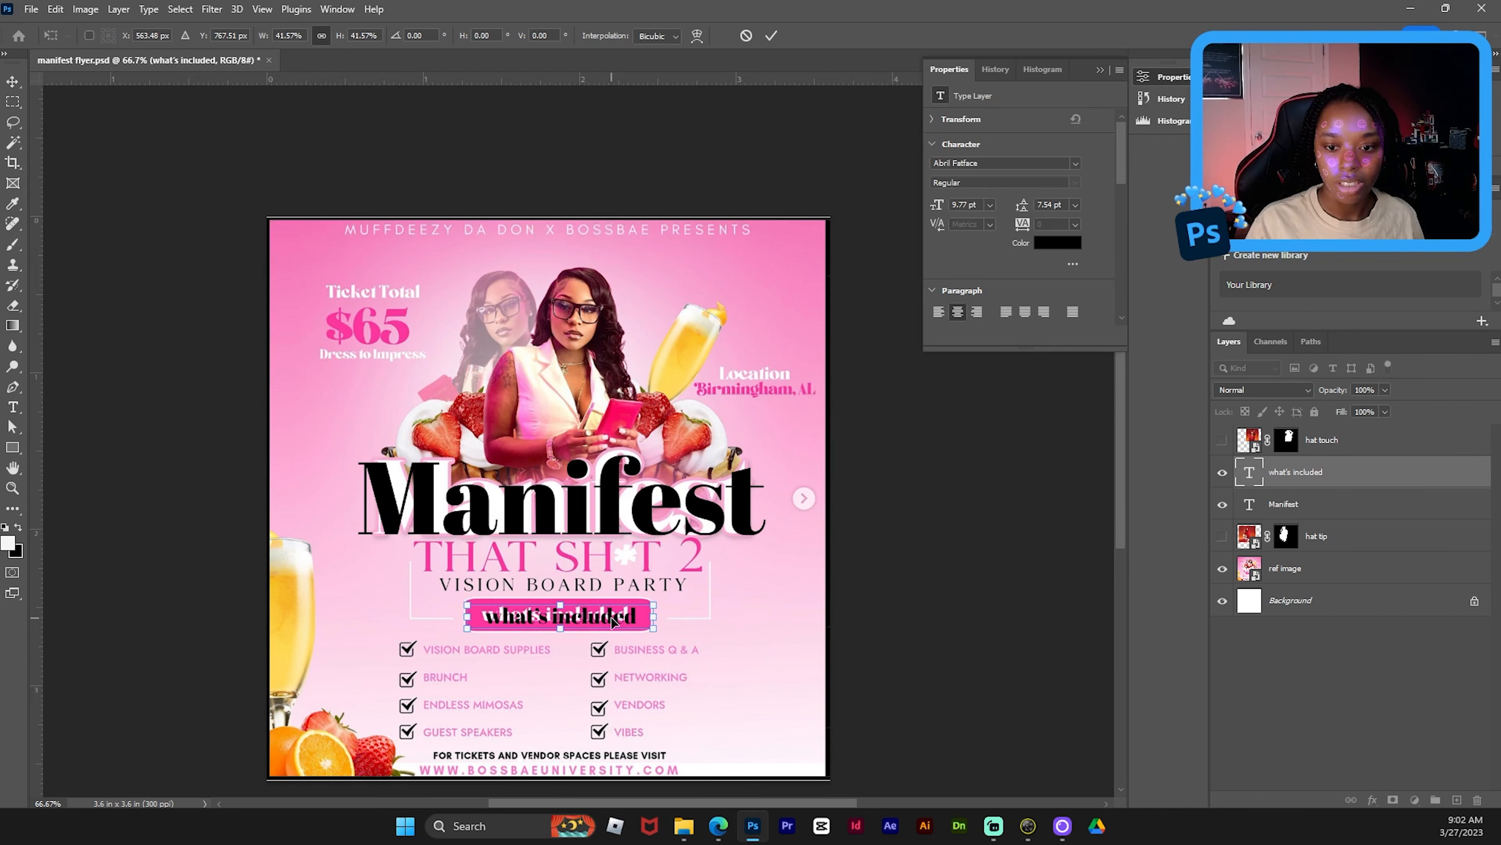
key("Return")
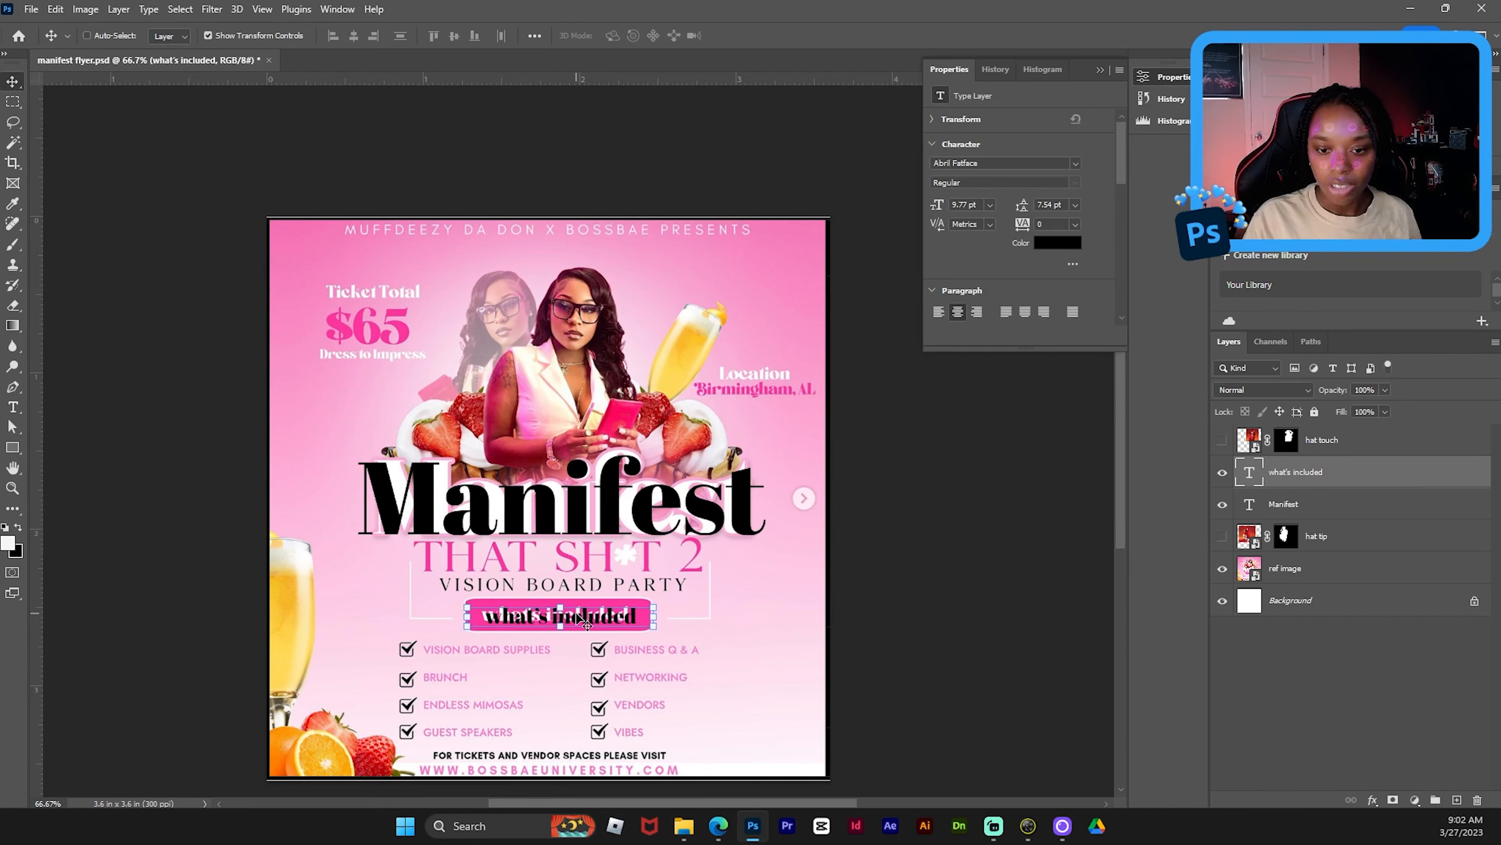
- Duplicate the "what's included" text below the pink button and change the copy's font to Acumin Pro Extra Light
left_click_drag(597, 615, 548, 667)
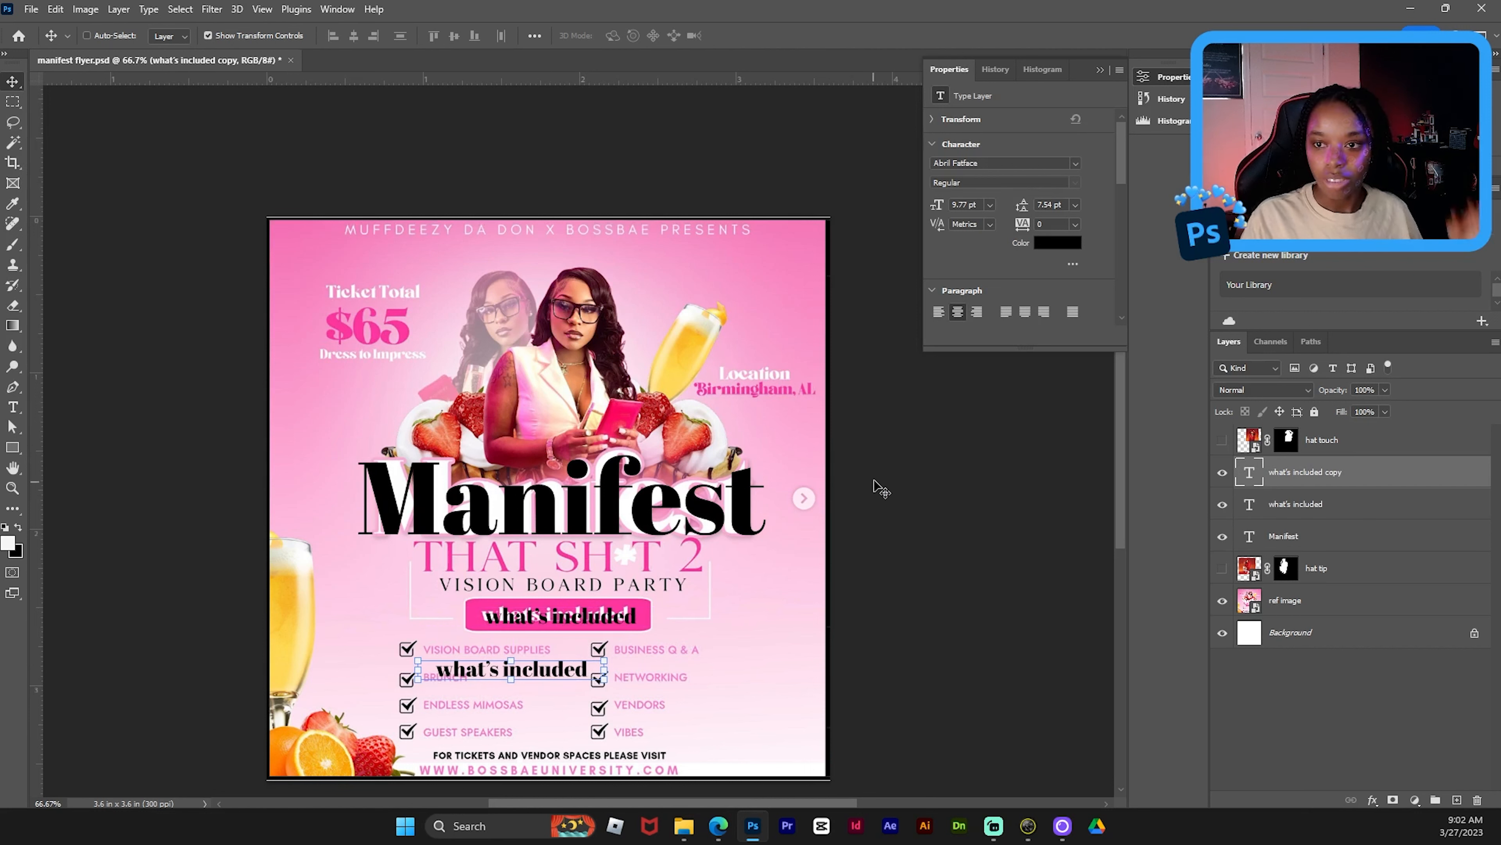
left_click(1018, 164)
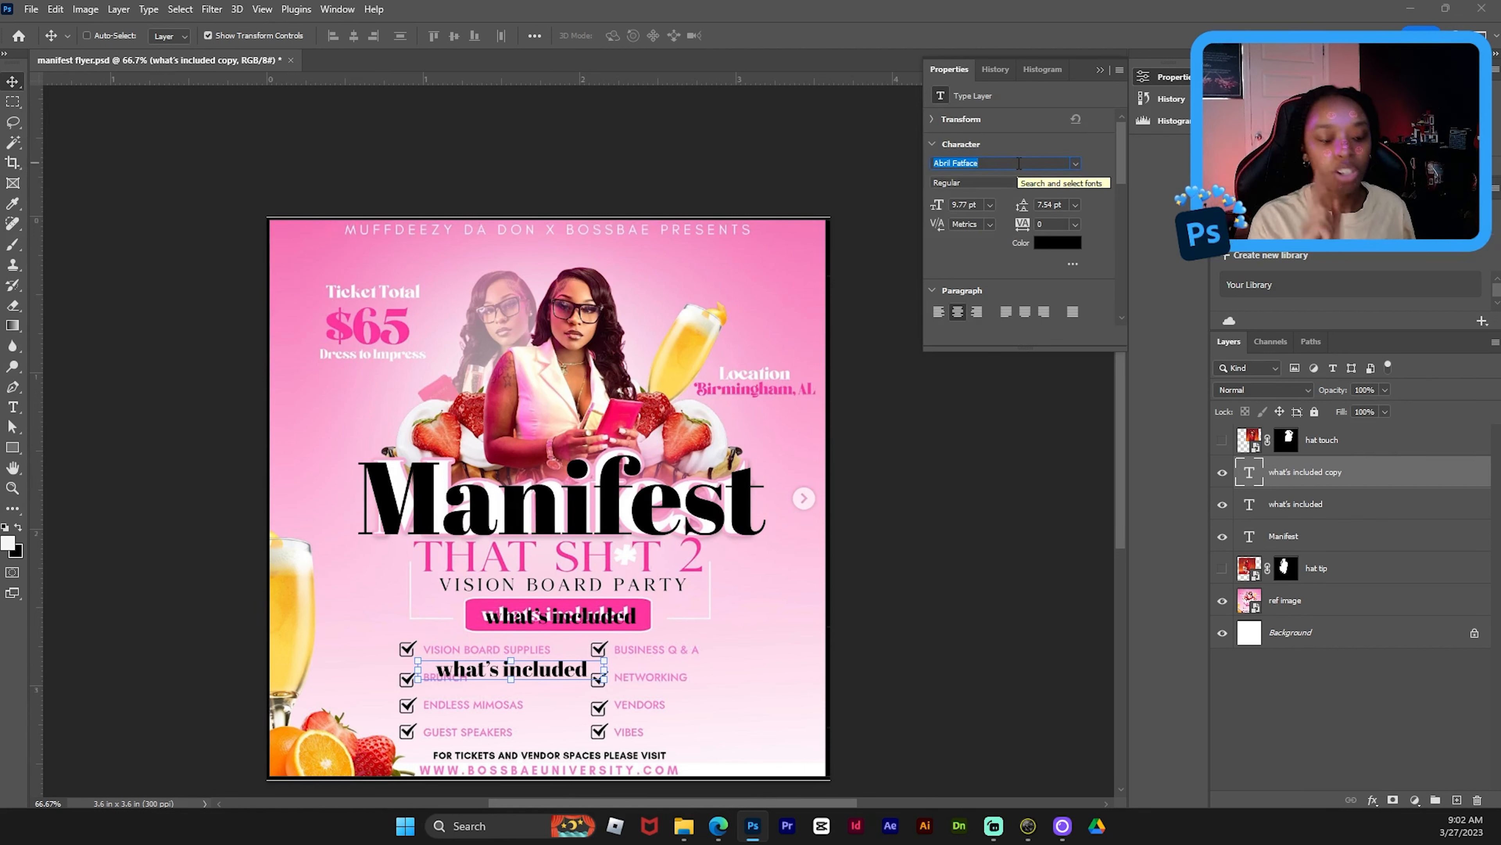
type("acu")
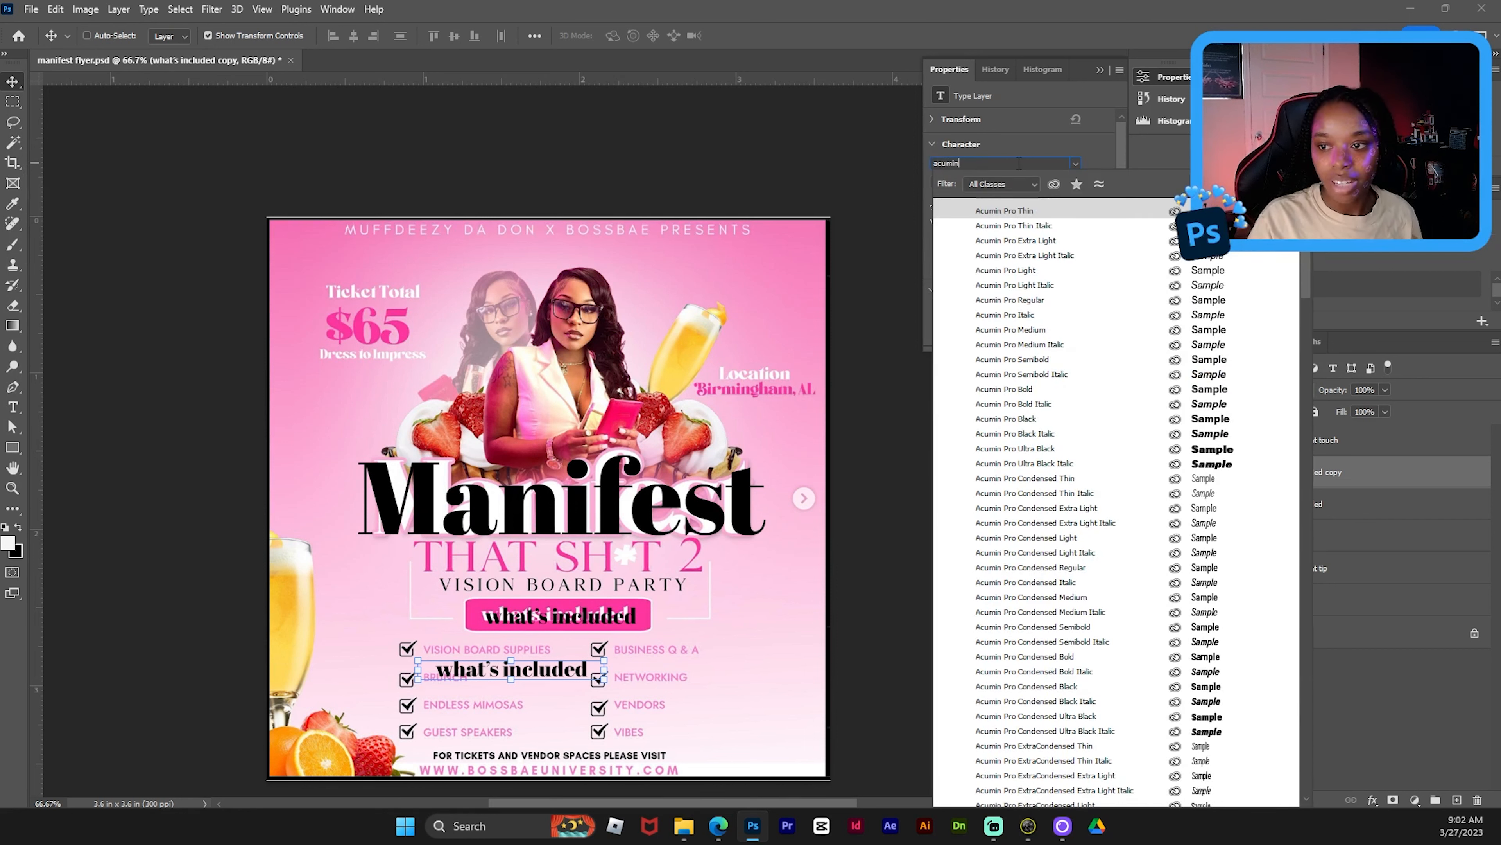
left_click(1022, 241)
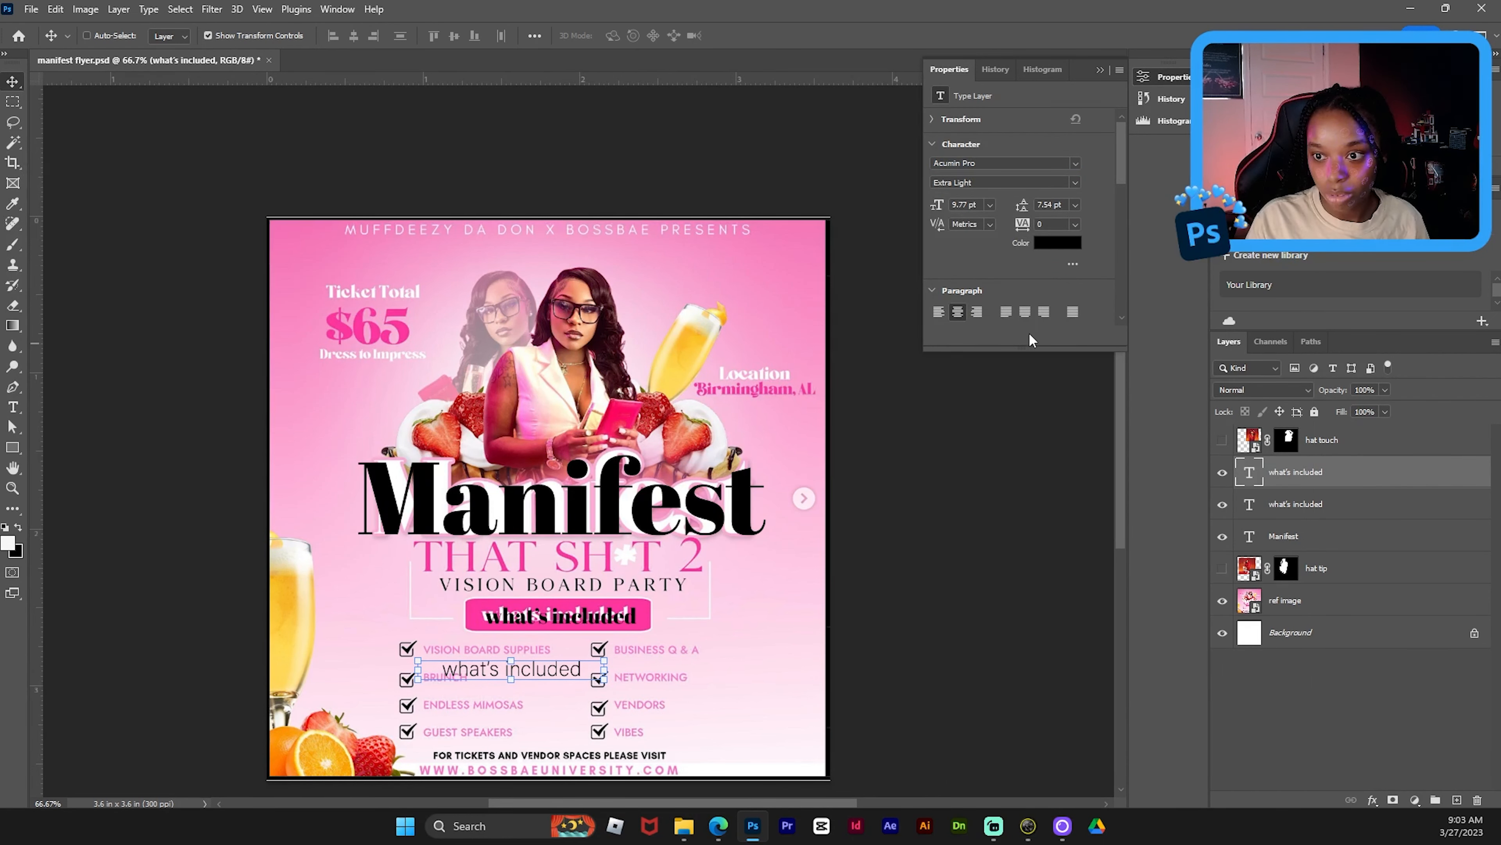
- Set the duplicated text to All Caps and move it up onto the reference's Vision Board Supplies line
left_click_drag(1029, 348, 1020, 688)
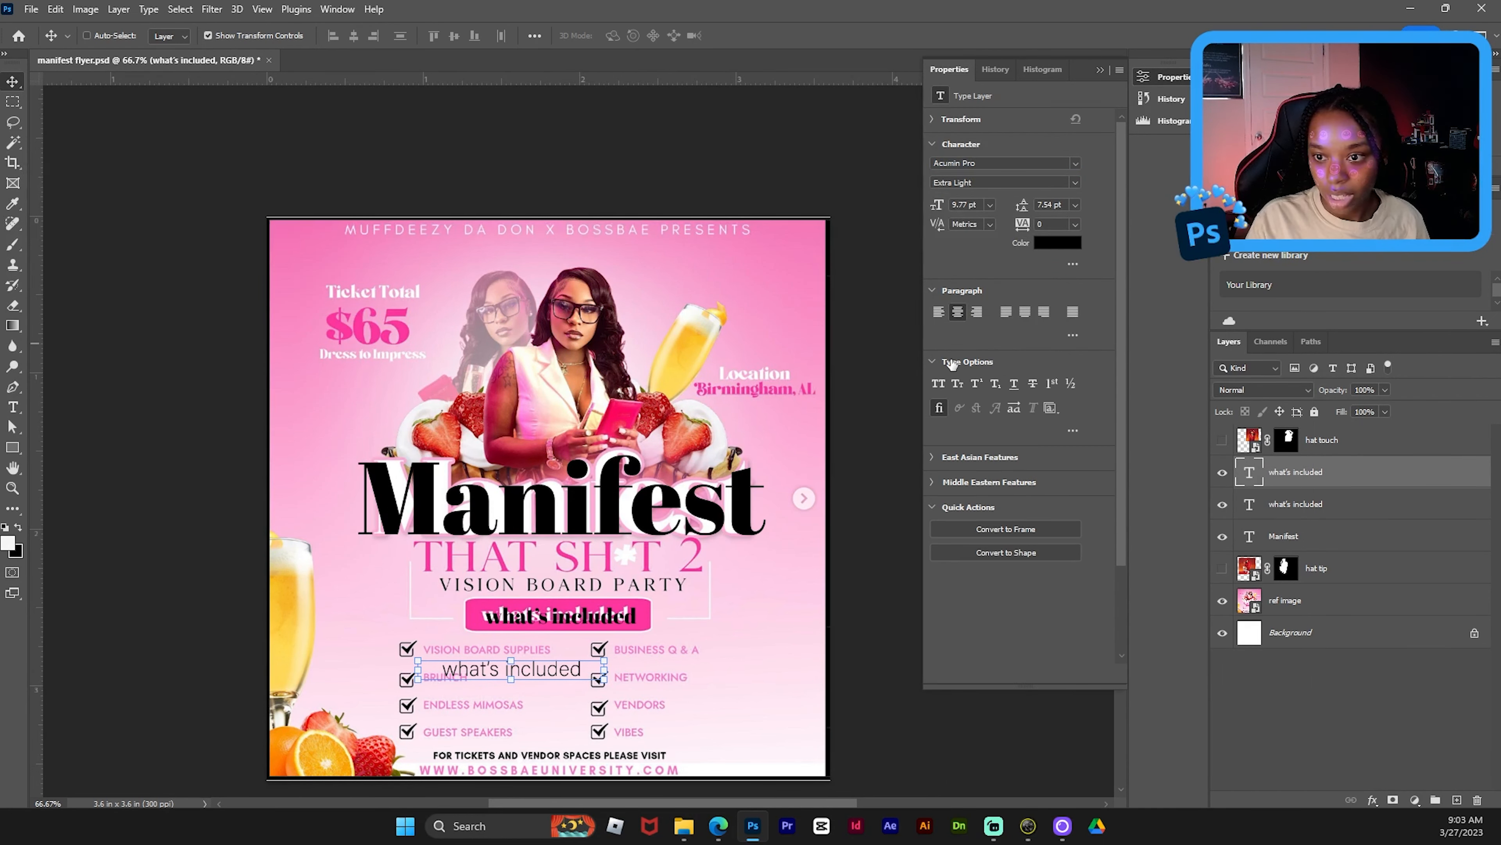
left_click(941, 383)
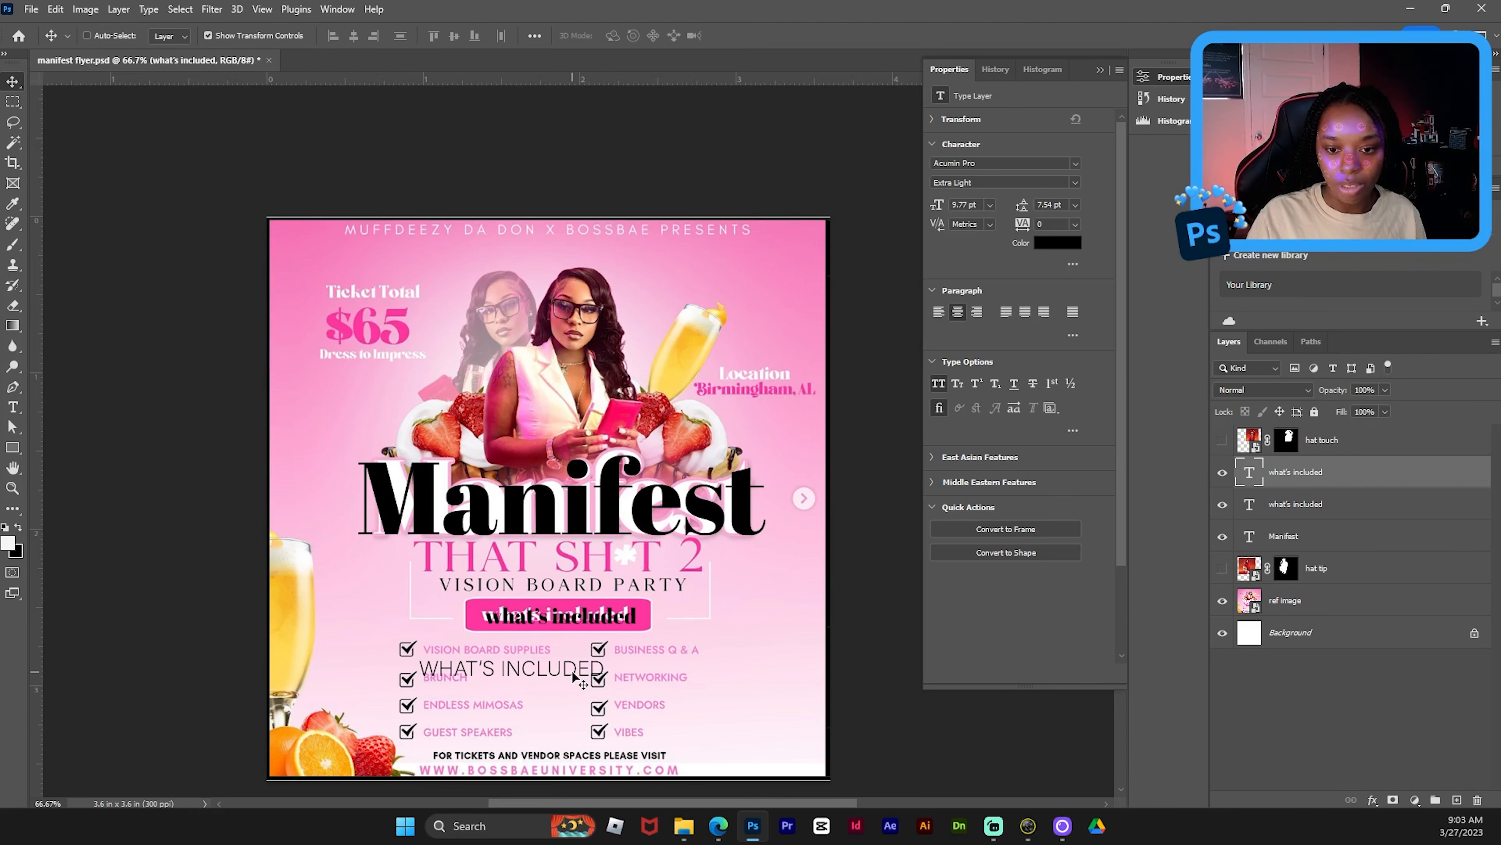
left_click_drag(572, 675, 574, 658)
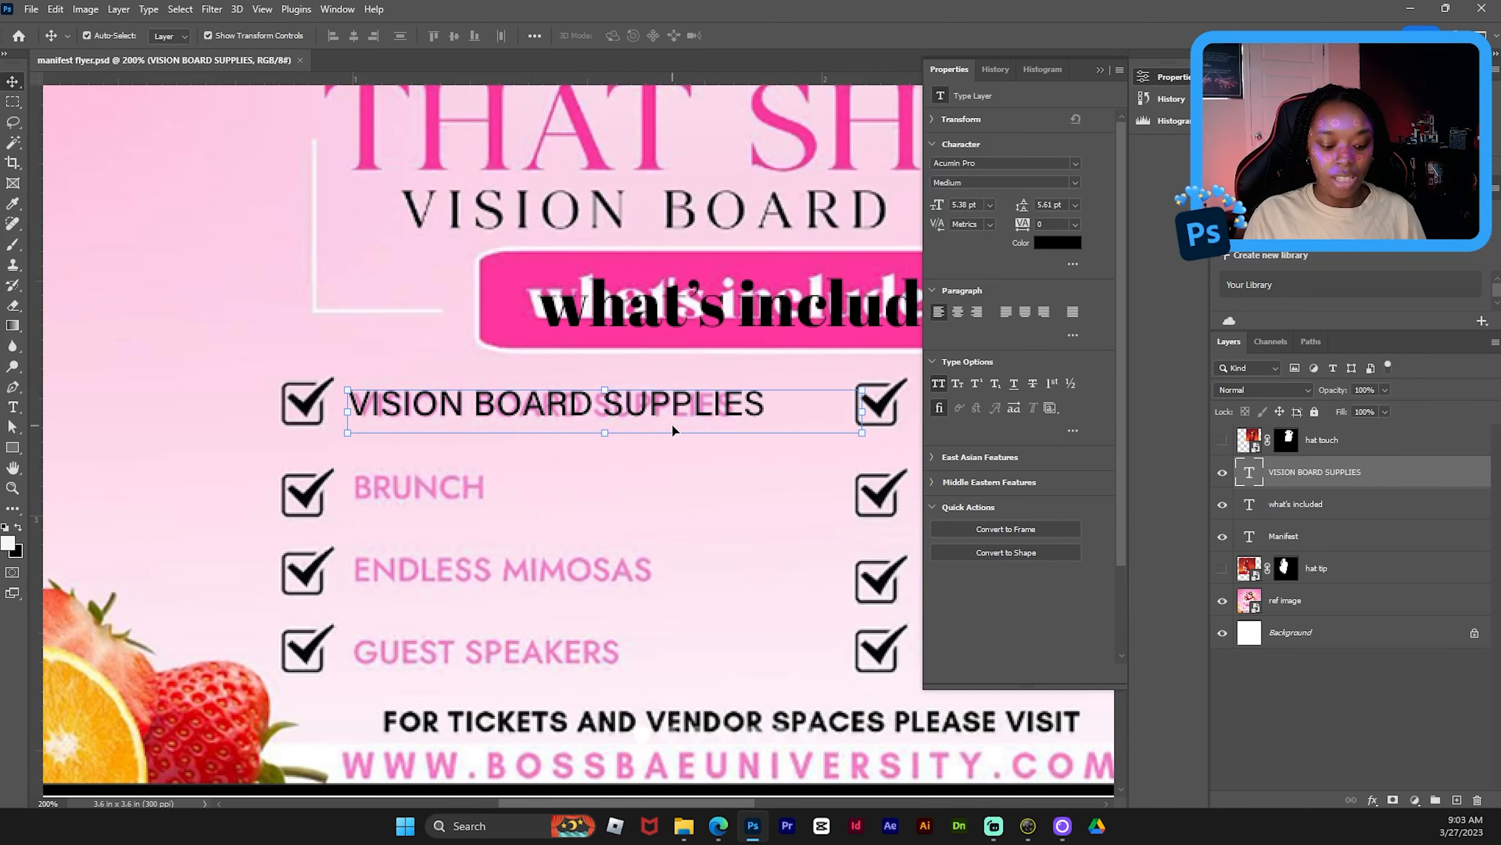
- Duplicate the VISION BOARD SUPPLIES text straight down onto the Brunch line and nudge it up into alignment
key("ctrl+minus")
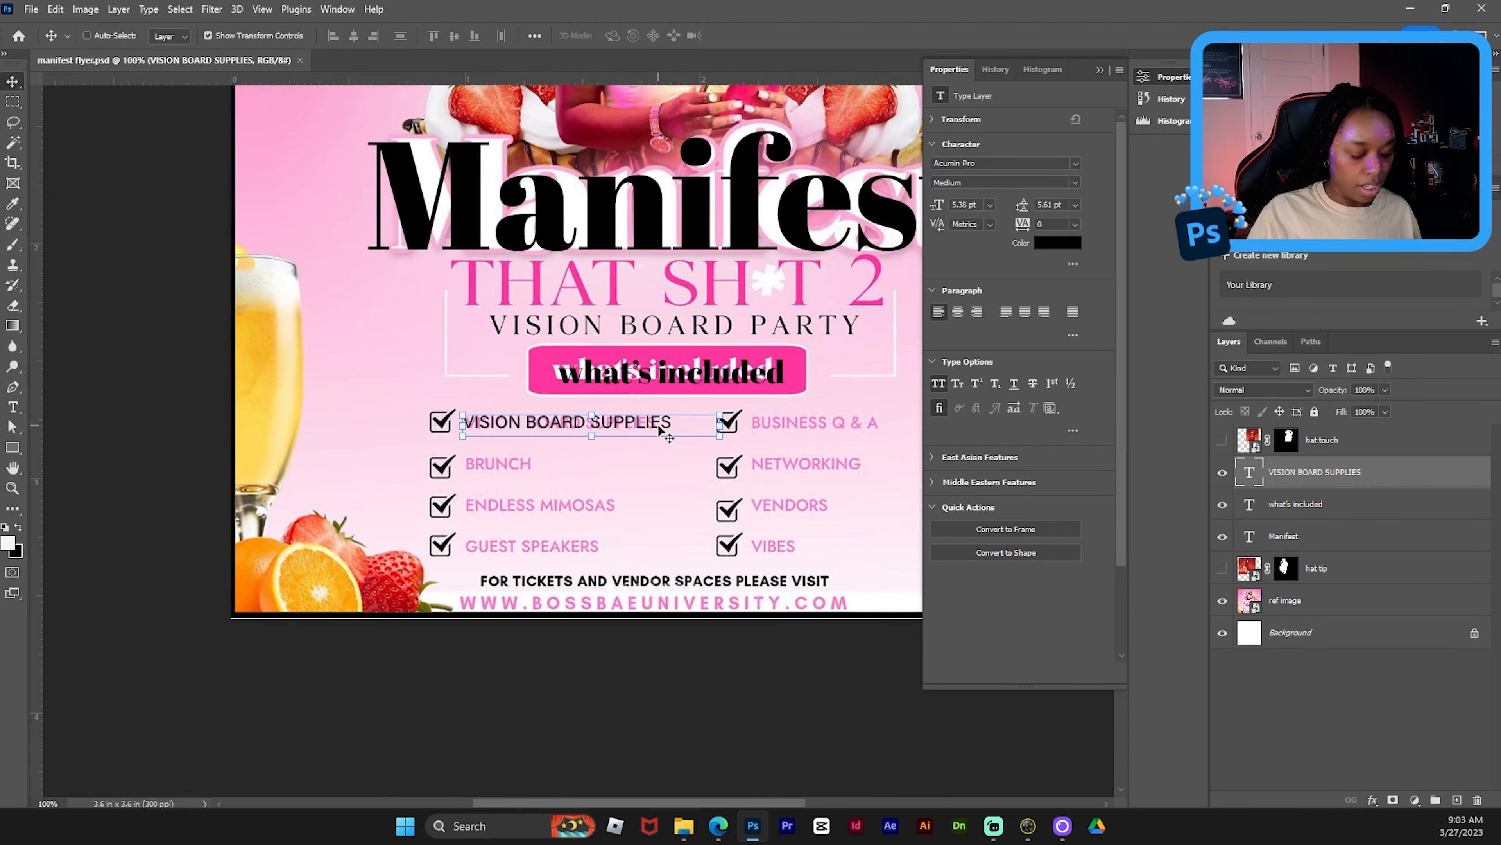
left_click_drag(660, 428, 660, 470)
key("Up")
key("Up")
key("Up")
key("Up")
key("Up")
key("Up")
key("Up")
key("Up")
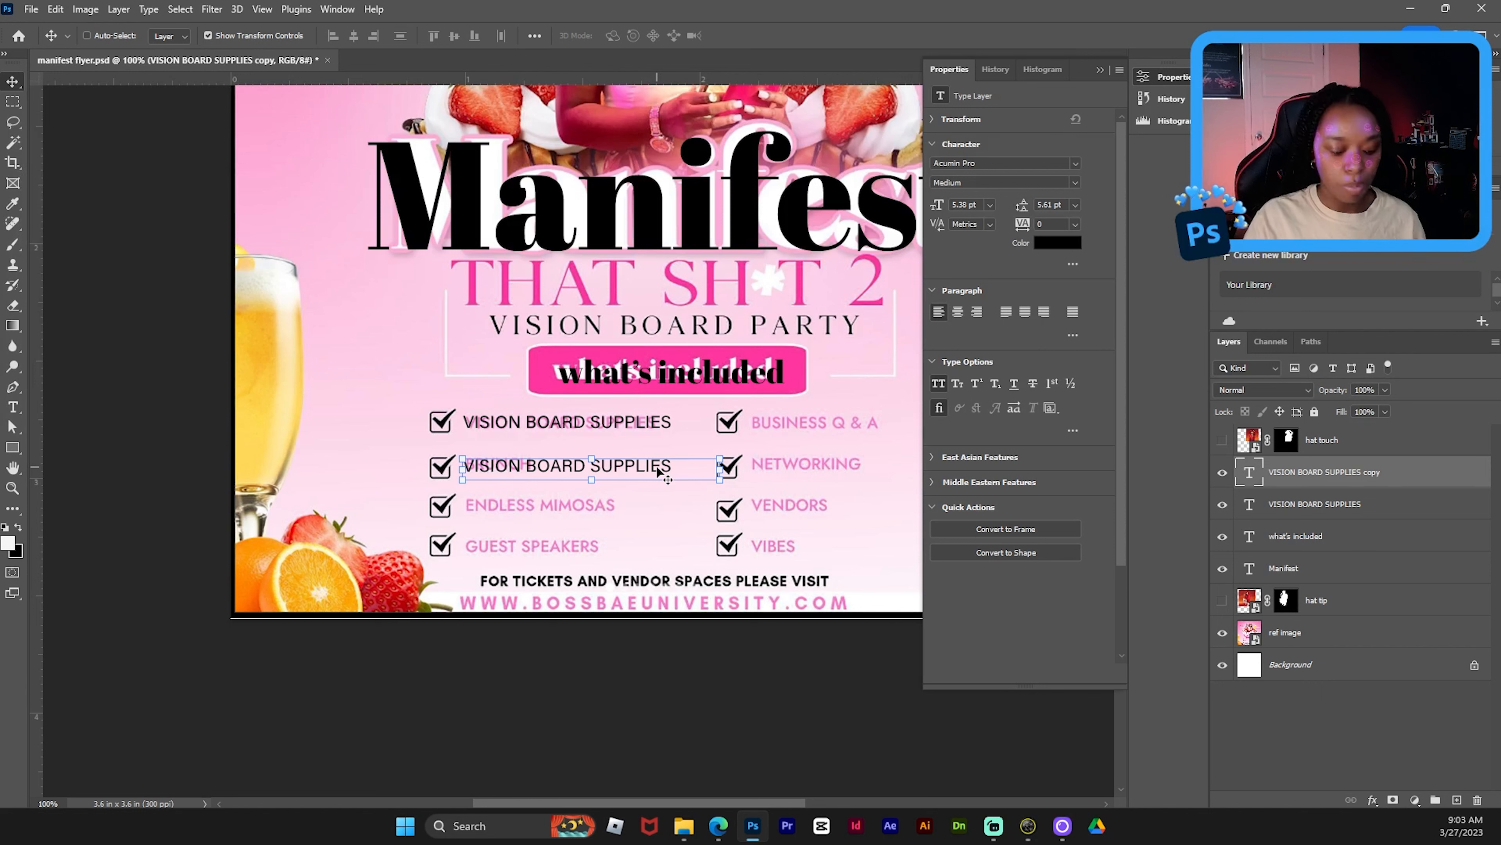
- Duplicate the list text over the tickets and vendor spaces line, center its paragraph and widen its text box
scroll(661, 471, "down", 2)
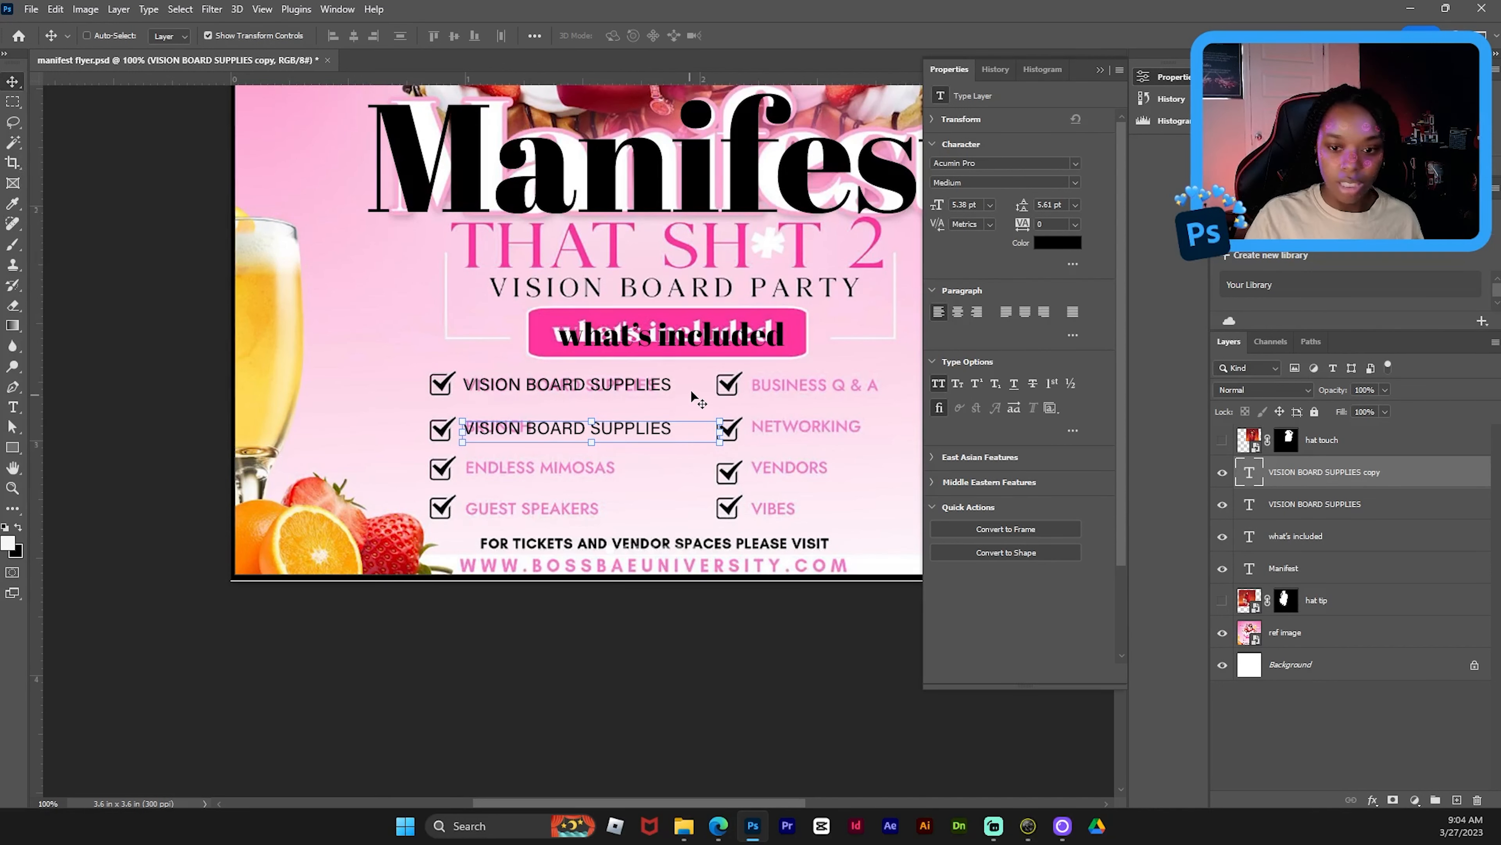
left_click_drag(668, 430, 657, 535)
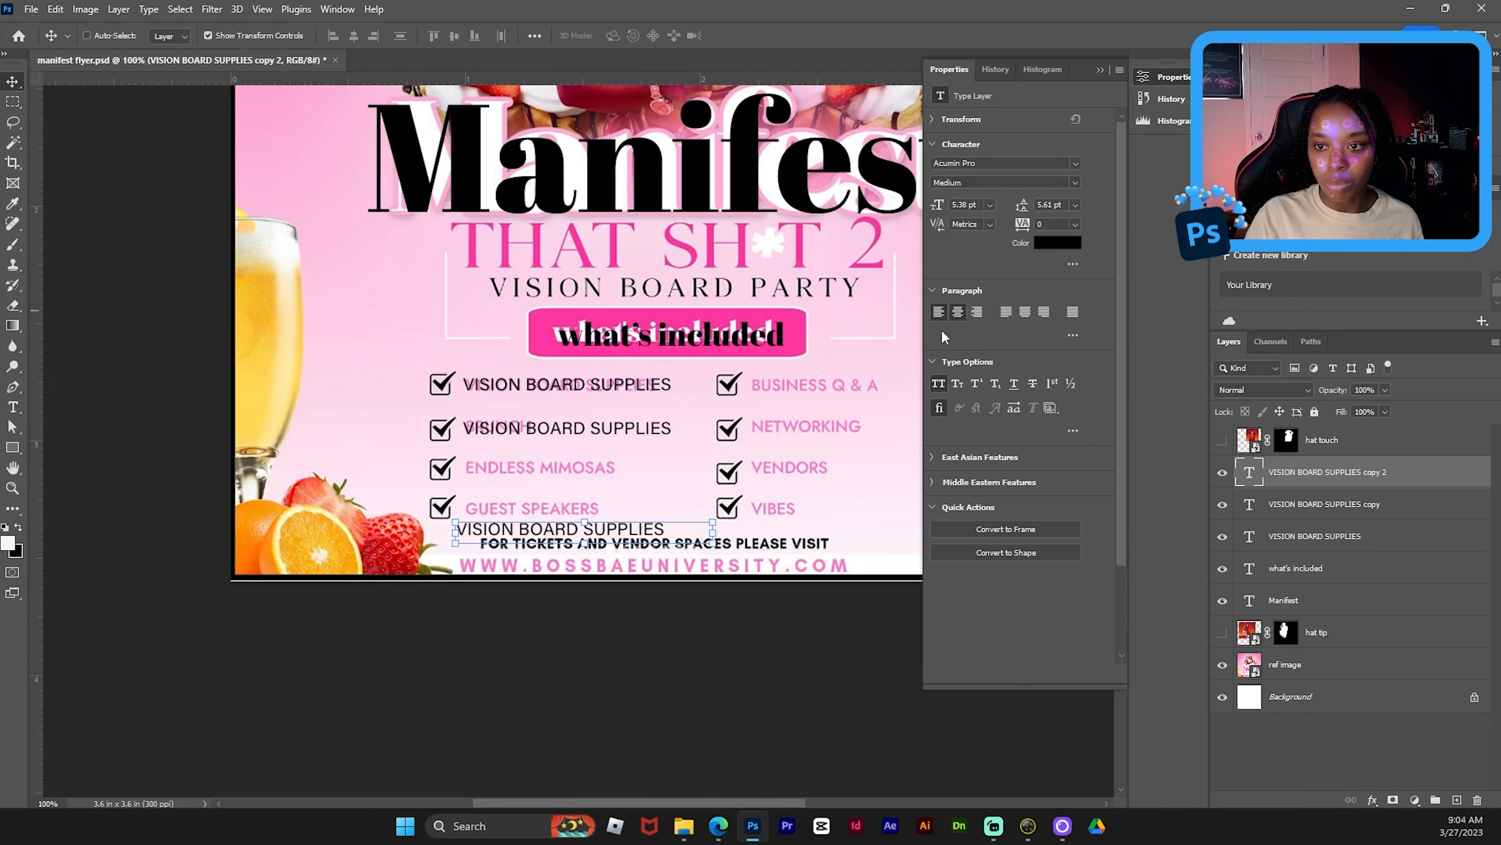
left_click(958, 313)
double_click(633, 535)
left_click_drag(712, 530, 864, 531)
left_click(823, 527)
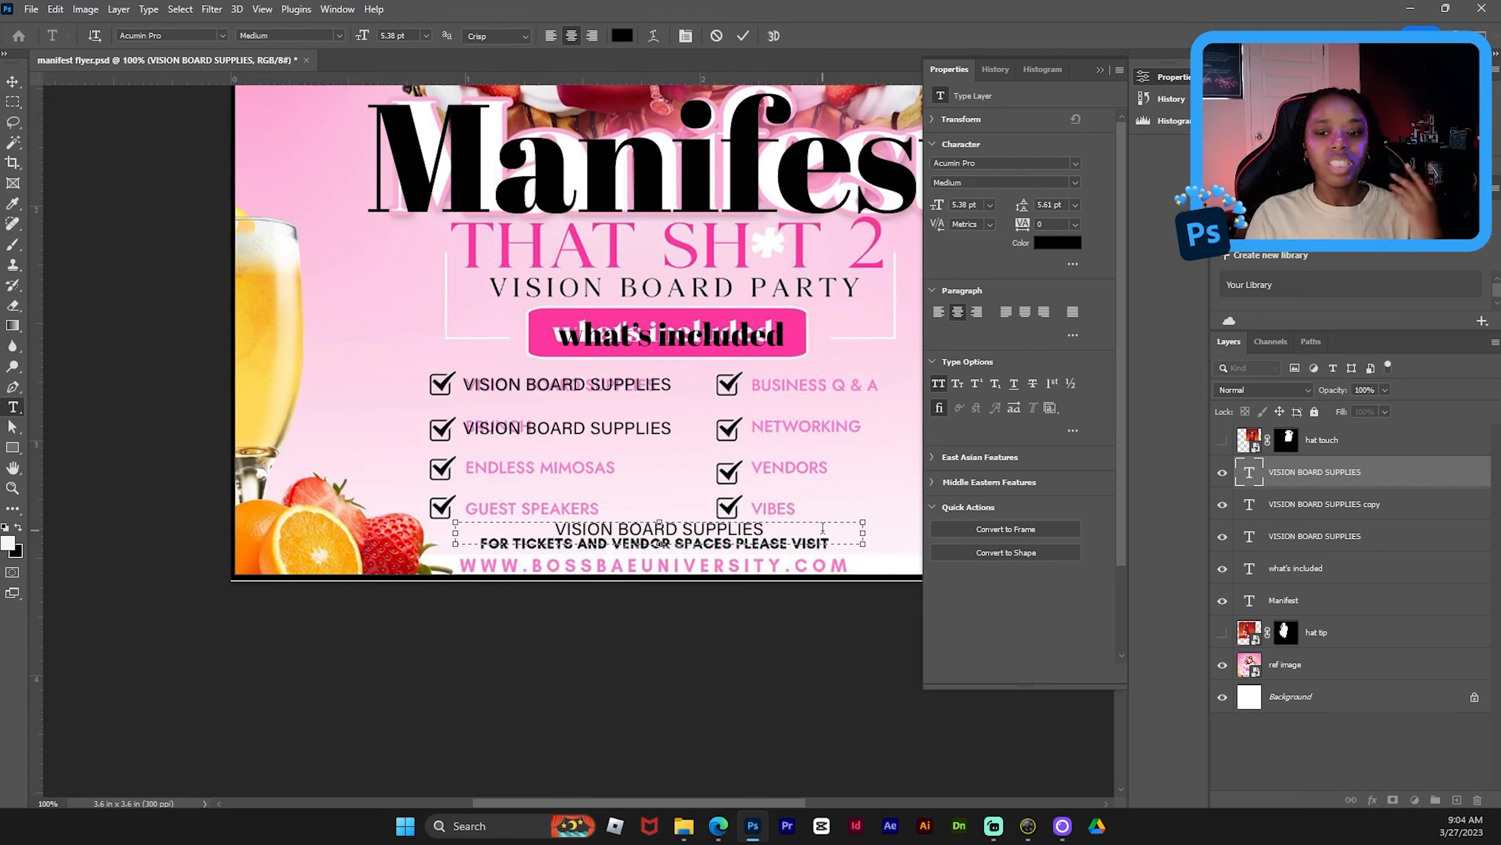
- Select all the text in the centered copy over the tickets line and set its font style to Bold
left_click_drag(809, 531, 426, 528)
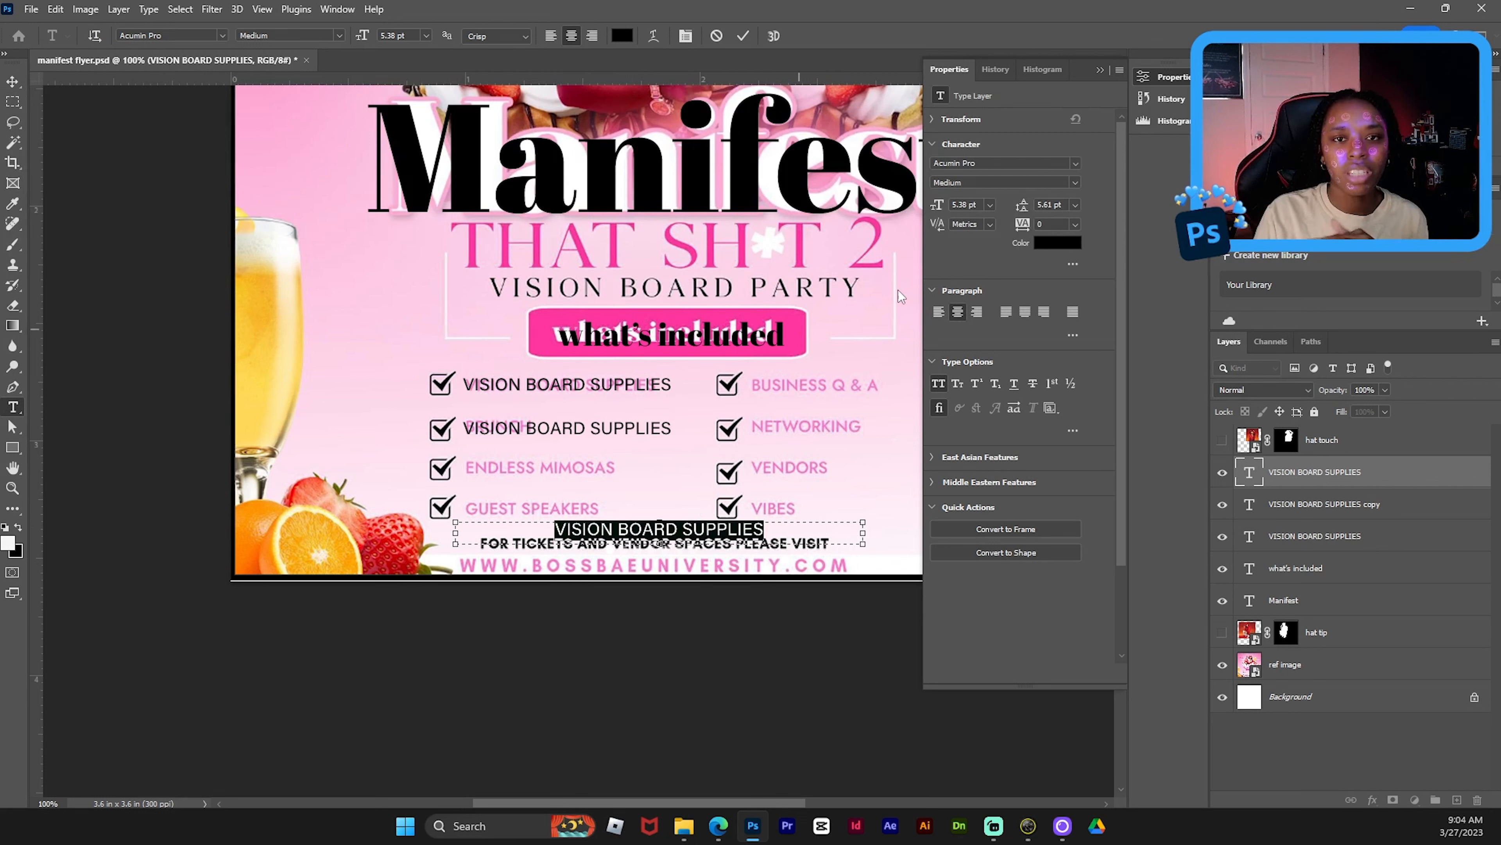
left_click(1078, 181)
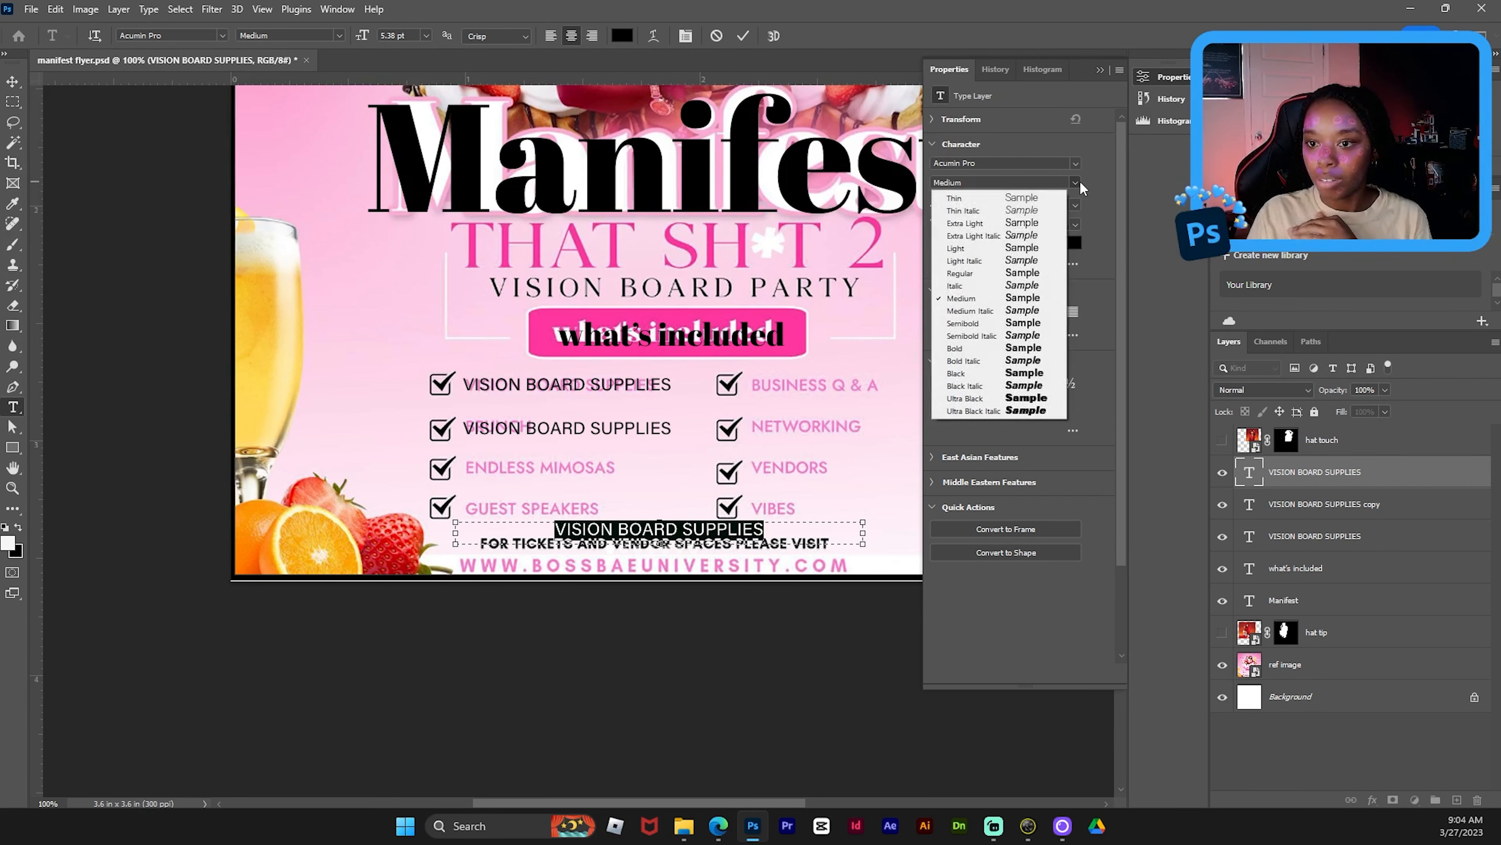
left_click(1013, 348)
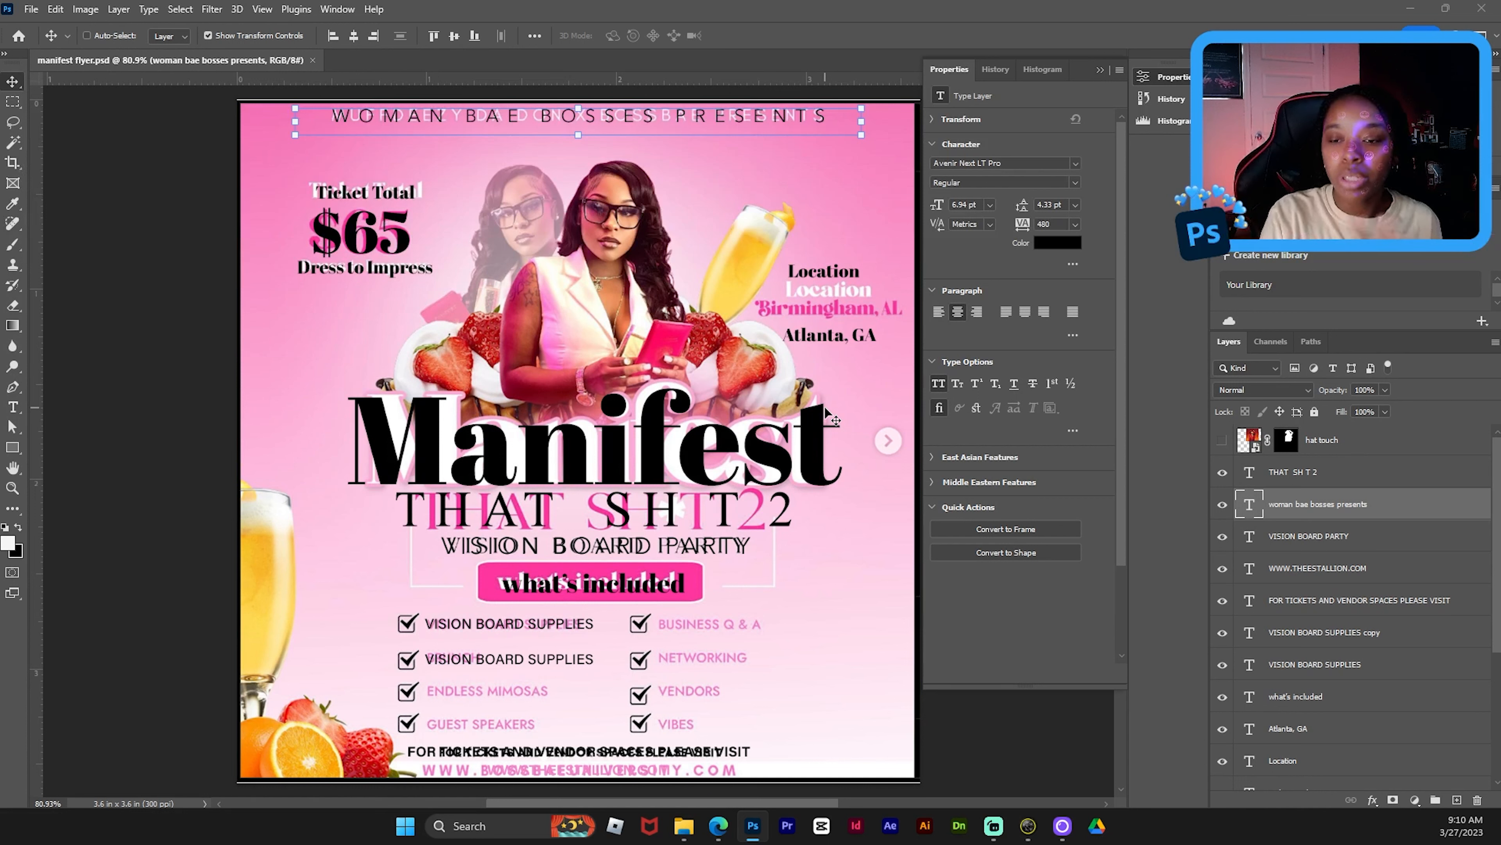
- Toggle the visibility of the ref image layer to check the new text without the reference flyer
scroll(1359, 494, "down", 5)
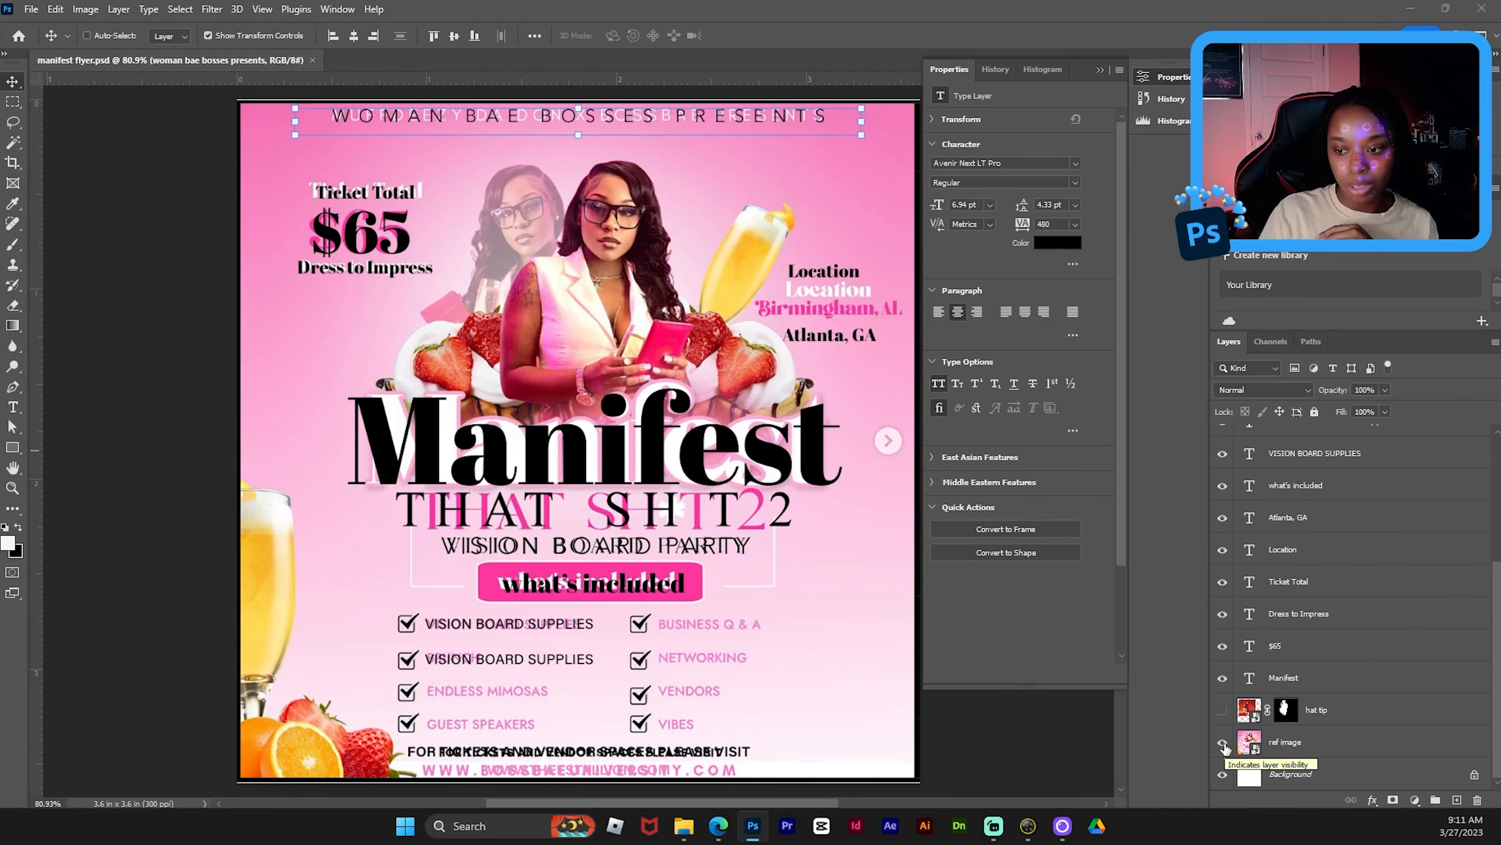
left_click(1222, 743)
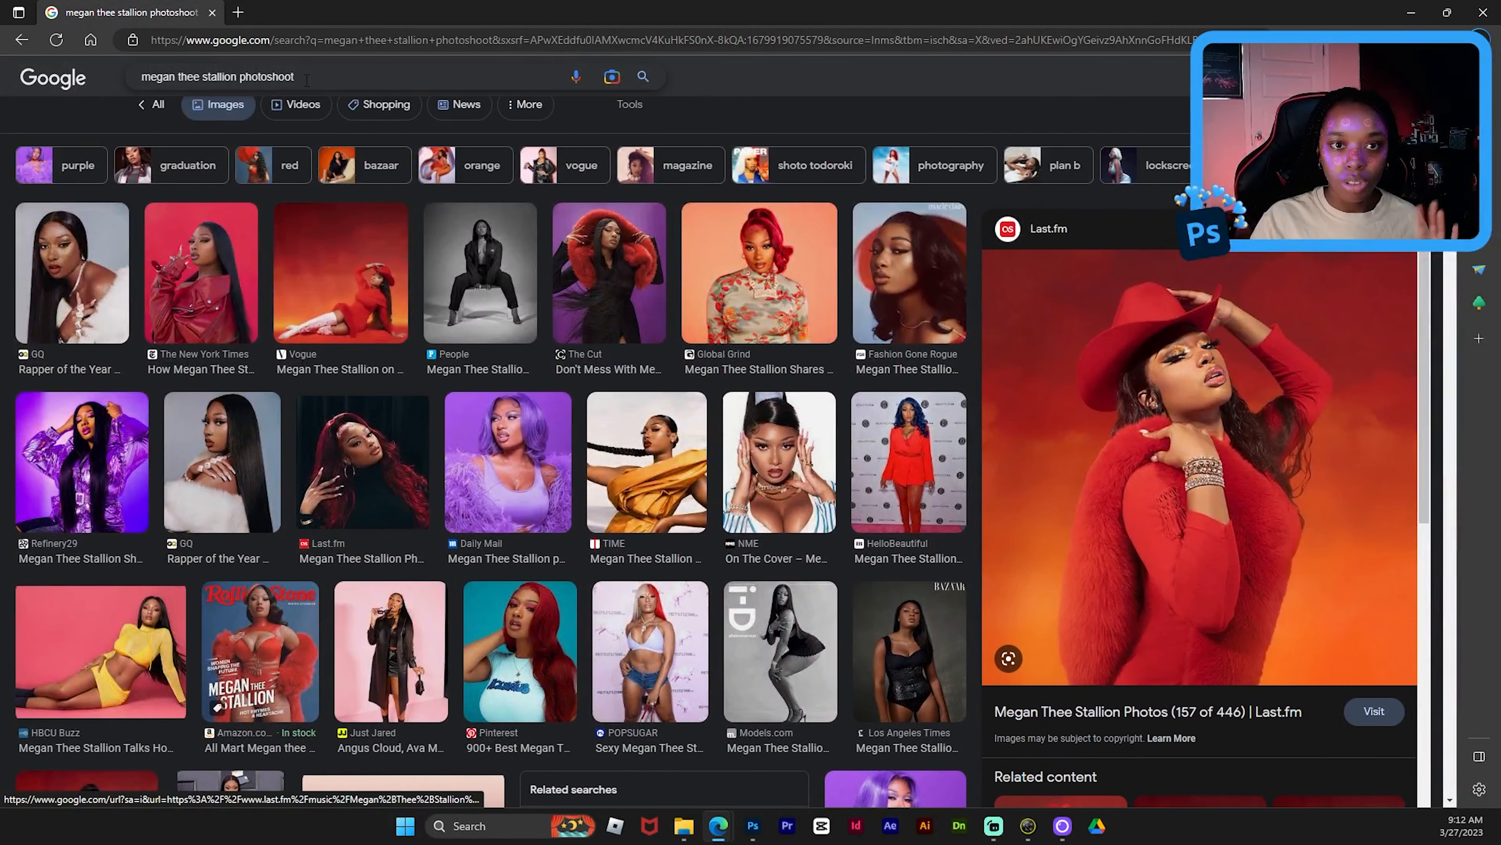
- Replace the photoshoot query in Google with a search for "checklist box"
key("ctrl+plus")
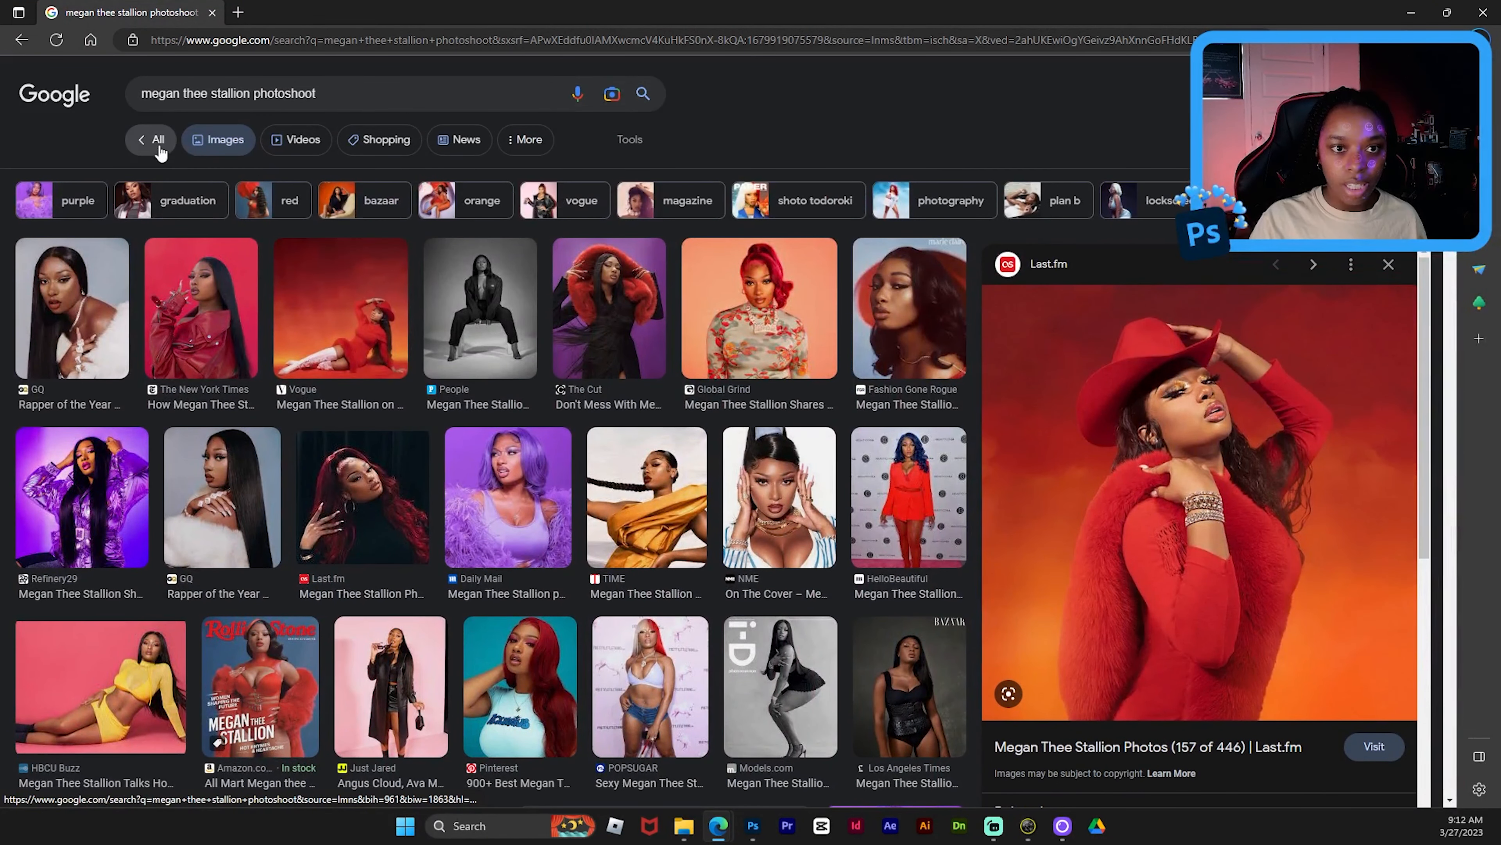
left_click(160, 146)
left_click_drag(180, 95, 414, 99)
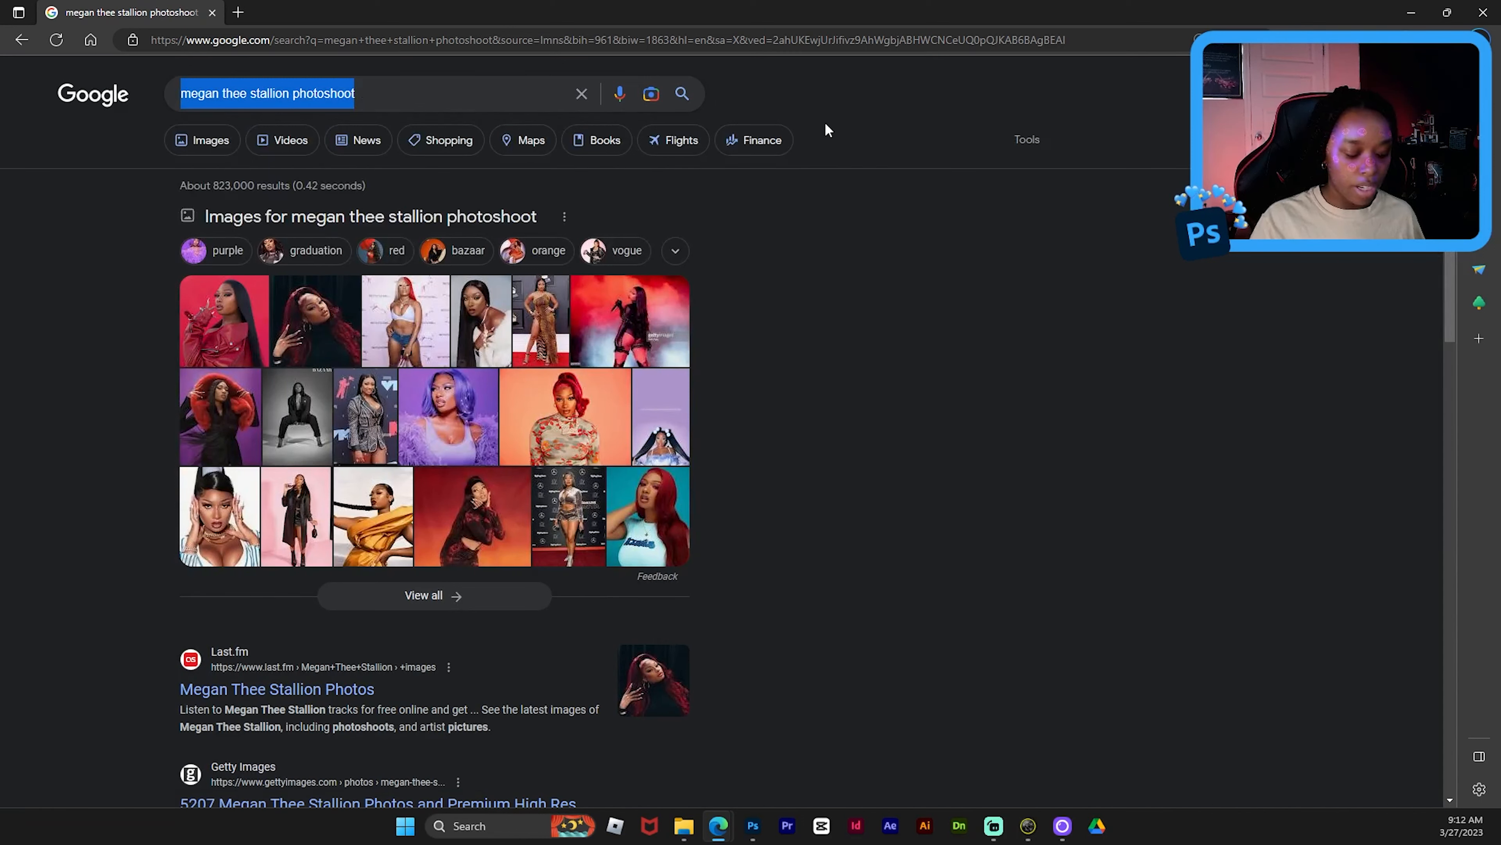
type("checkli")
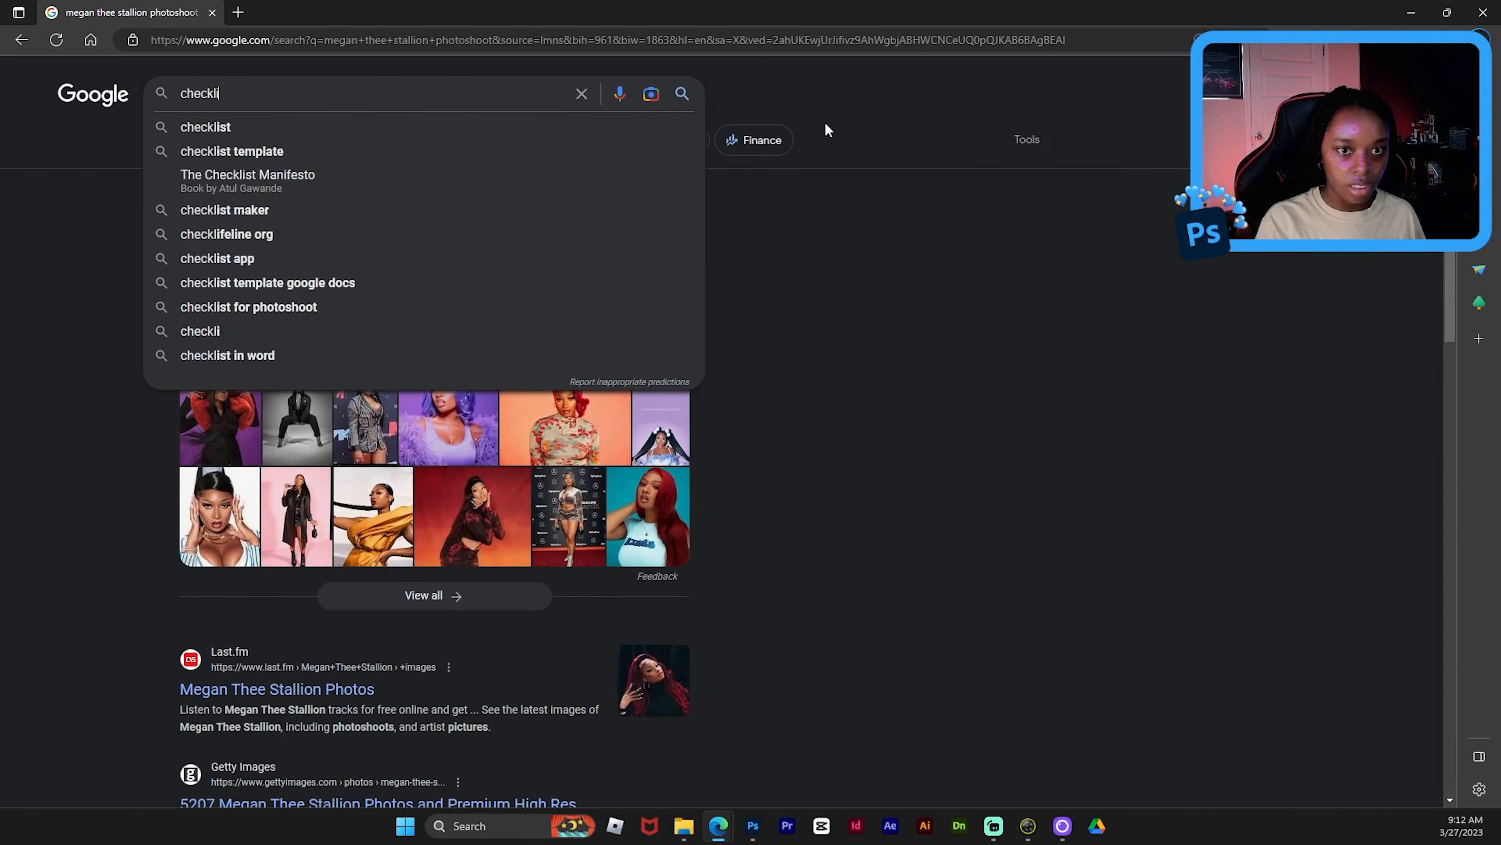
type("st box")
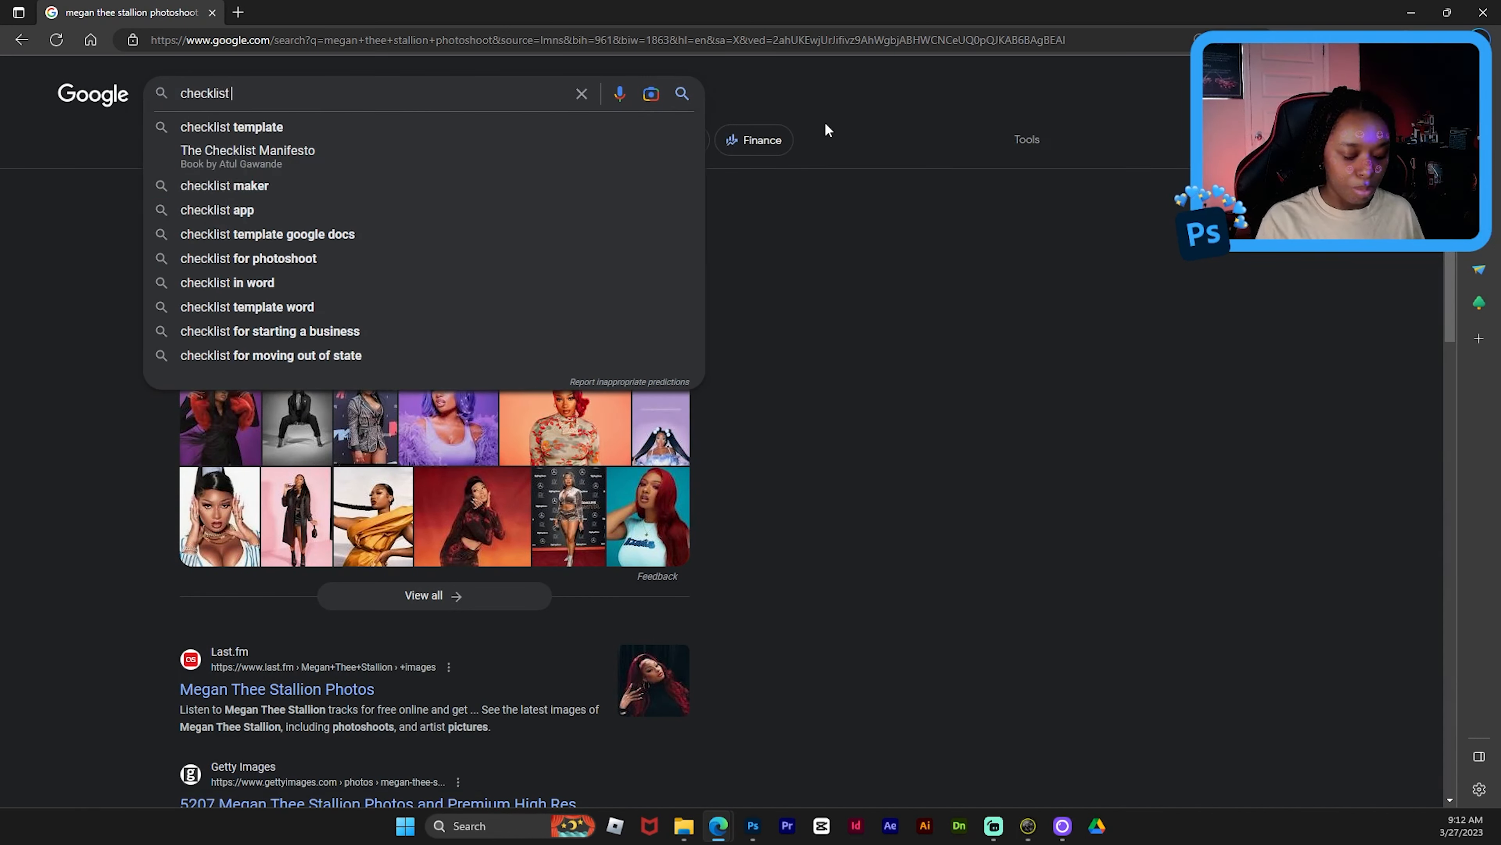
key("Return")
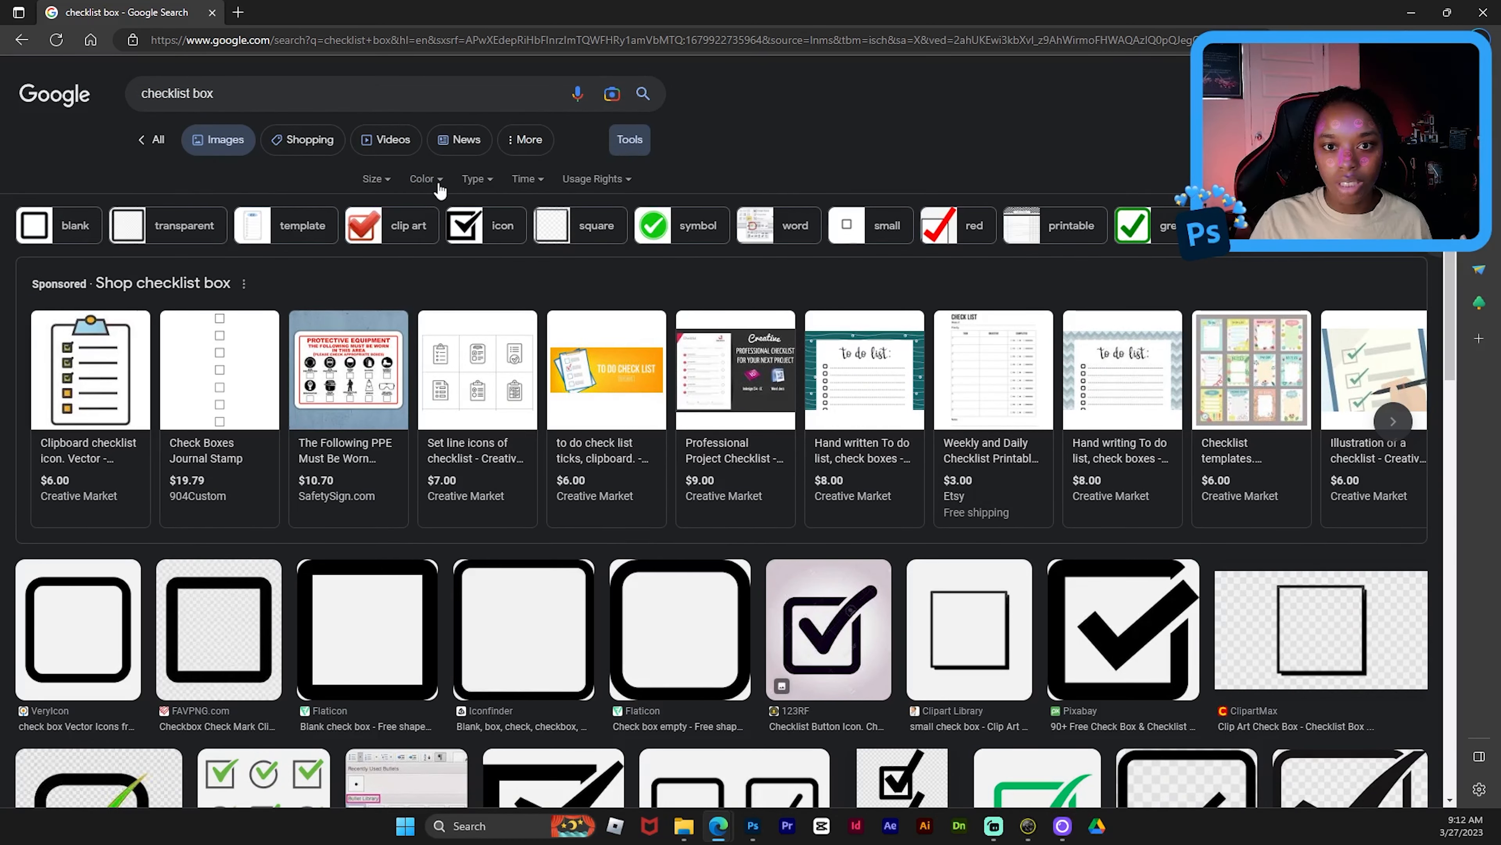
- Filter the checklist box image results to transparent ones and copy the image link of the OnlineWebFonts check box icon
left_click(427, 180)
left_click(466, 260)
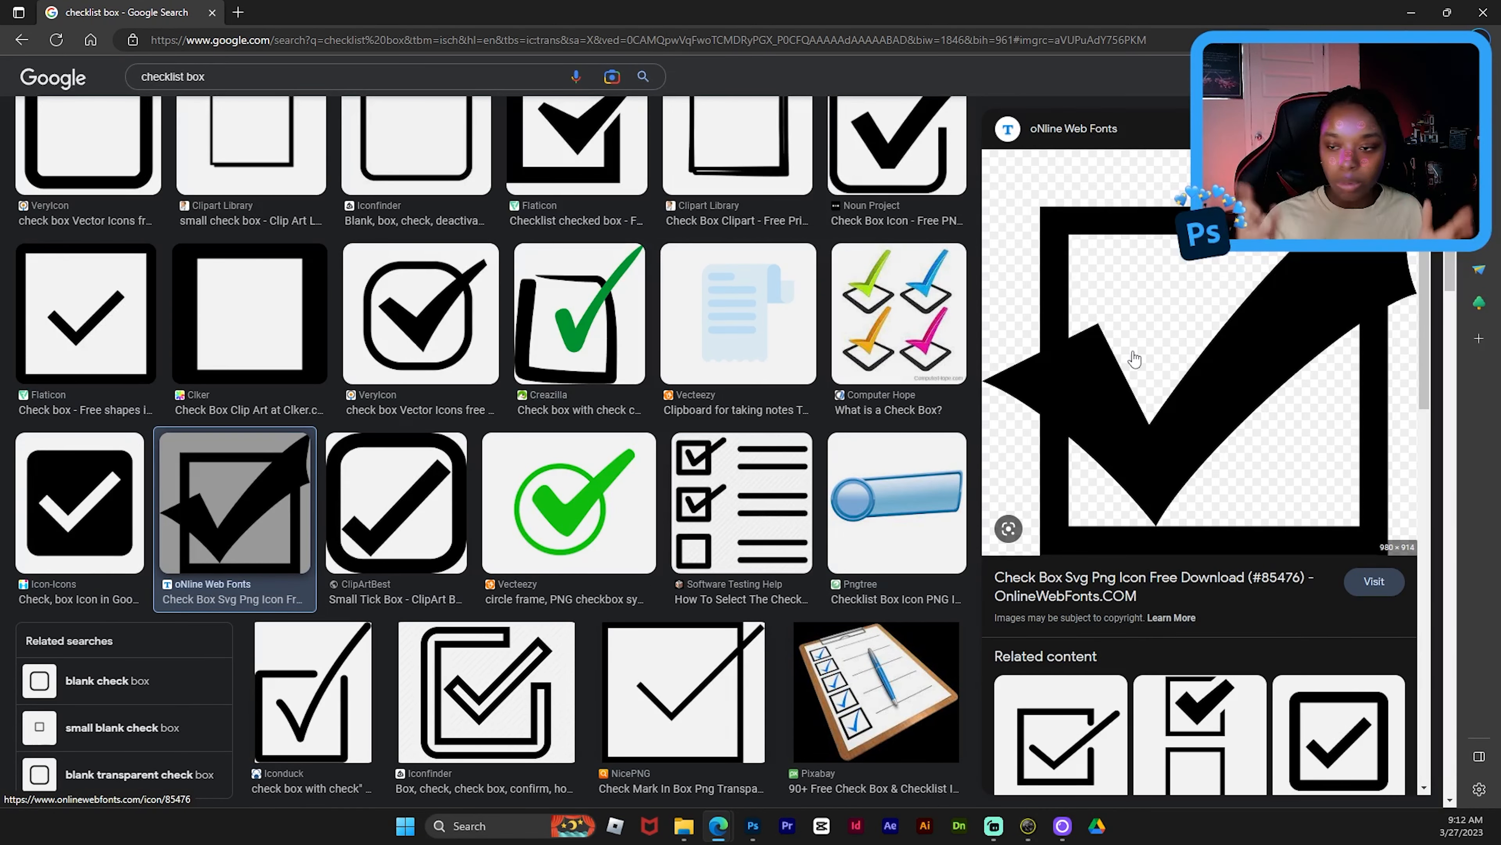
right_click(1117, 311)
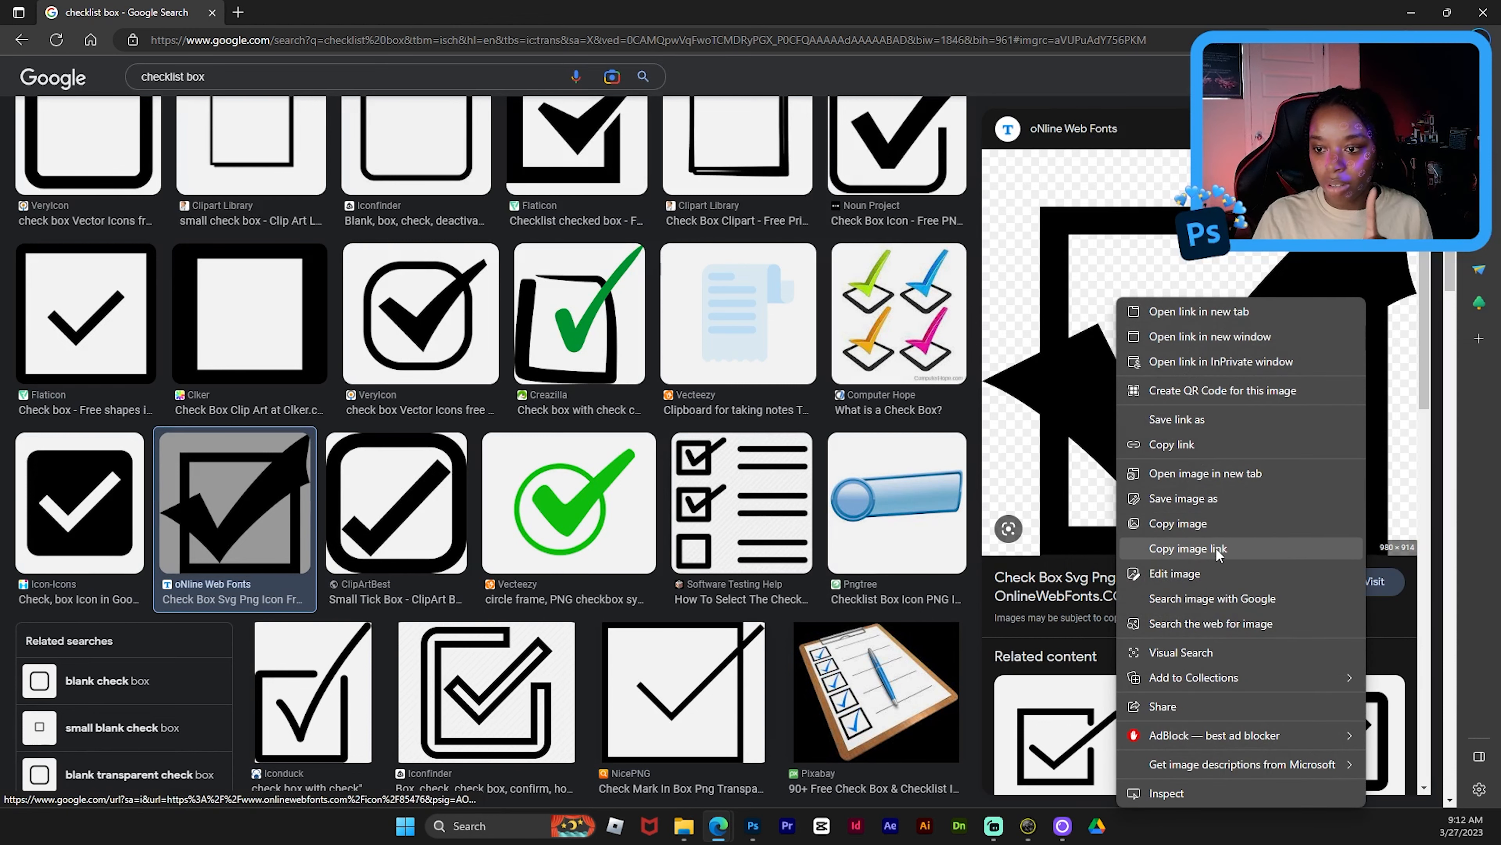
left_click(1216, 531)
left_click(1411, 13)
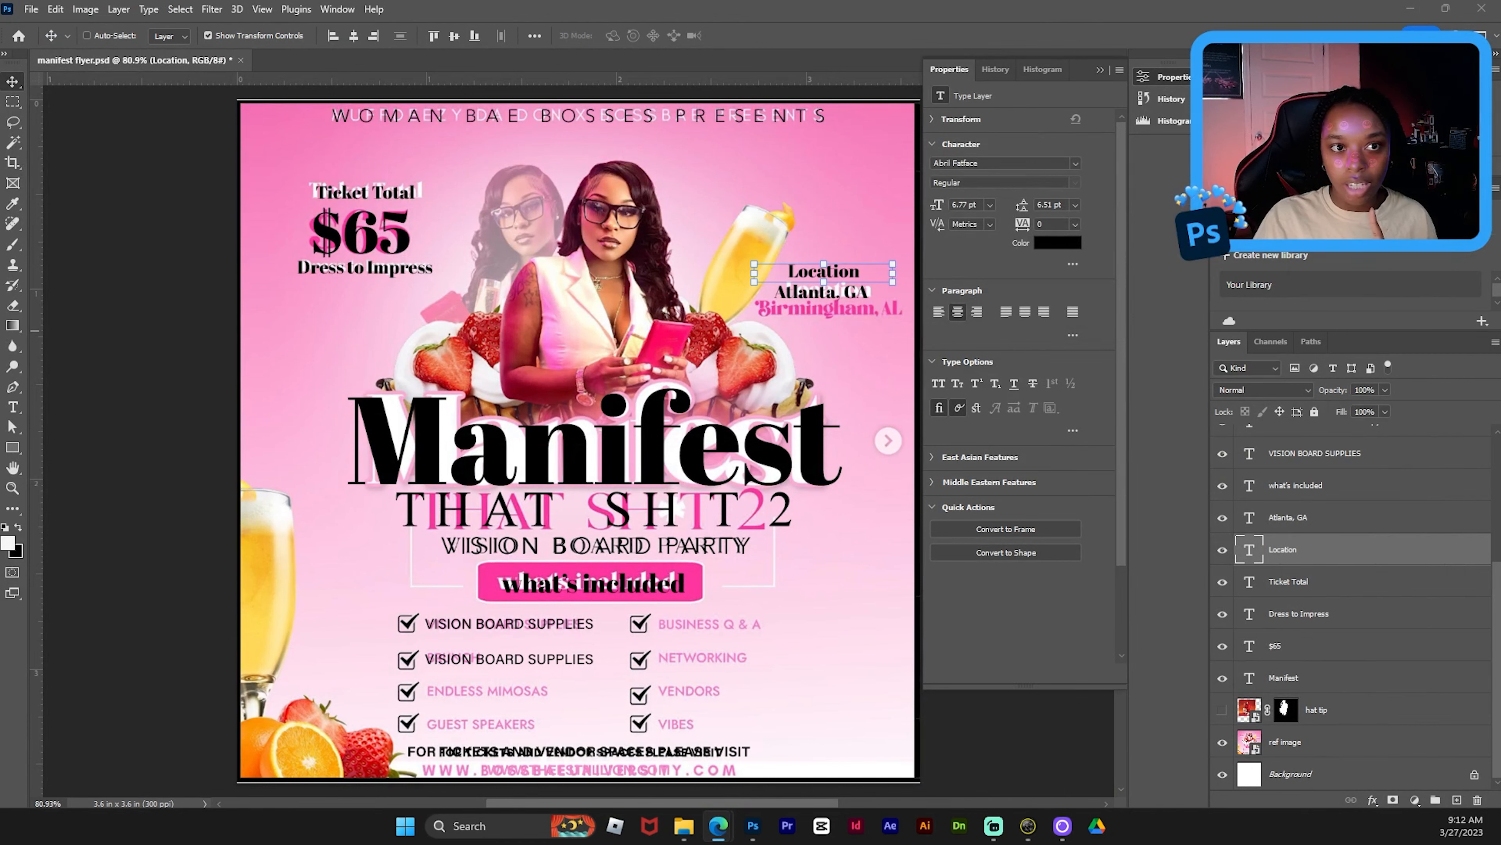
left_click(31, 9)
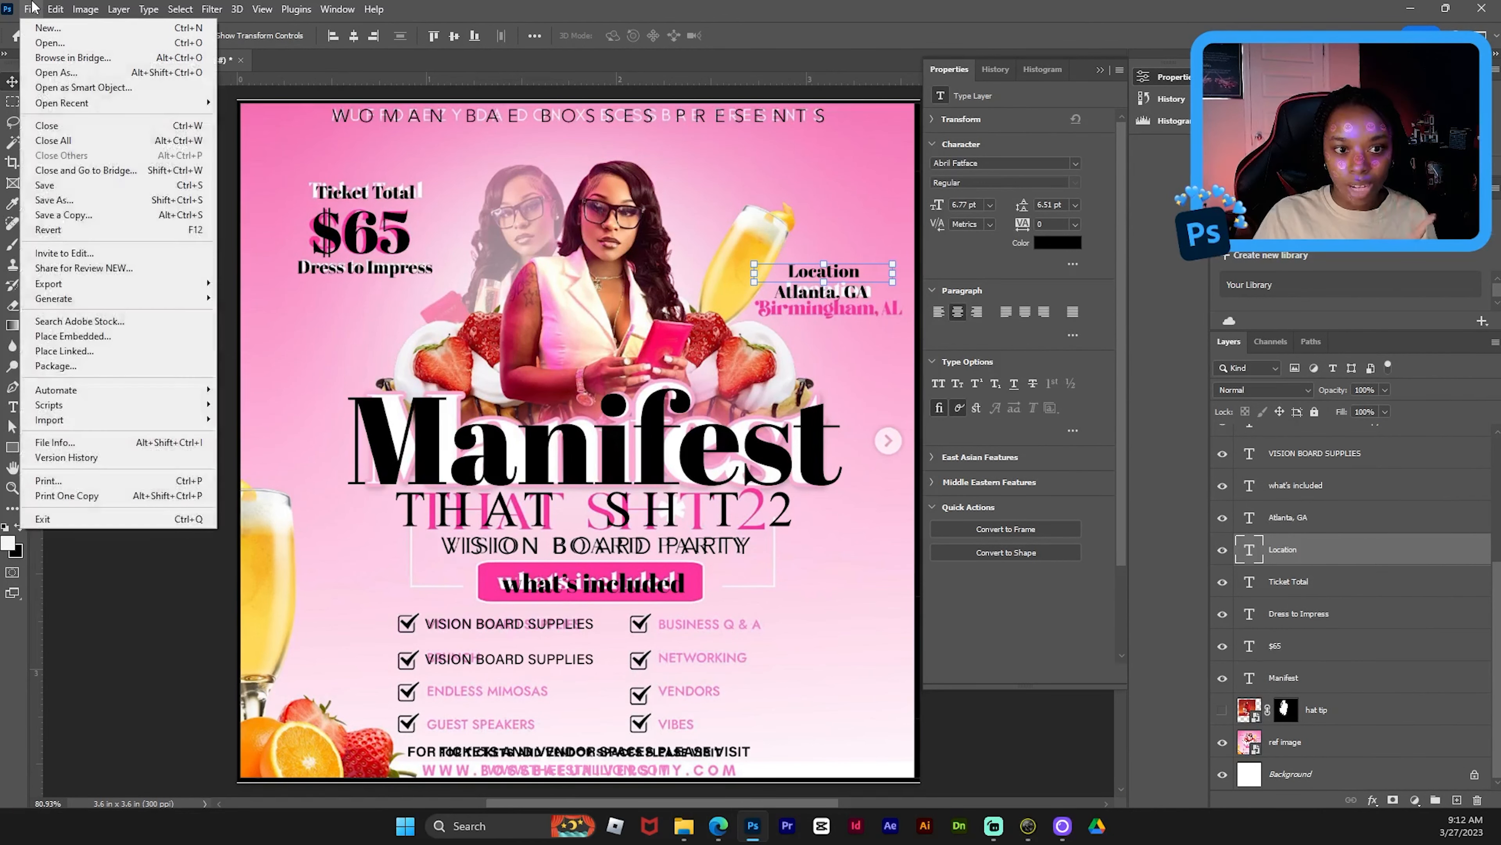
left_click(116, 351)
type("http://cdn.onlinewebfonts.com/svg/img_85476.png")
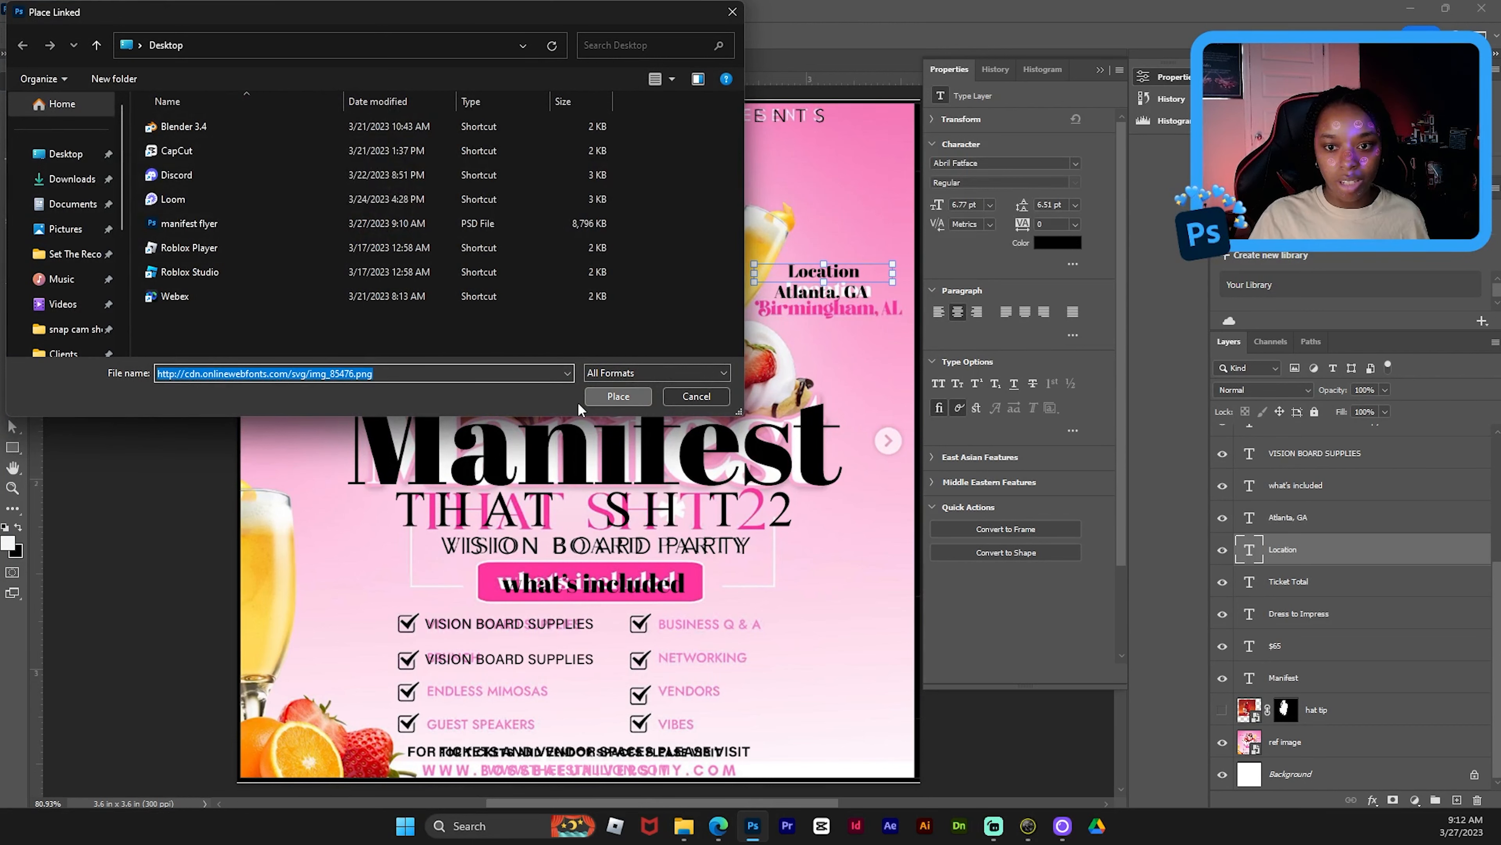
left_click(597, 399)
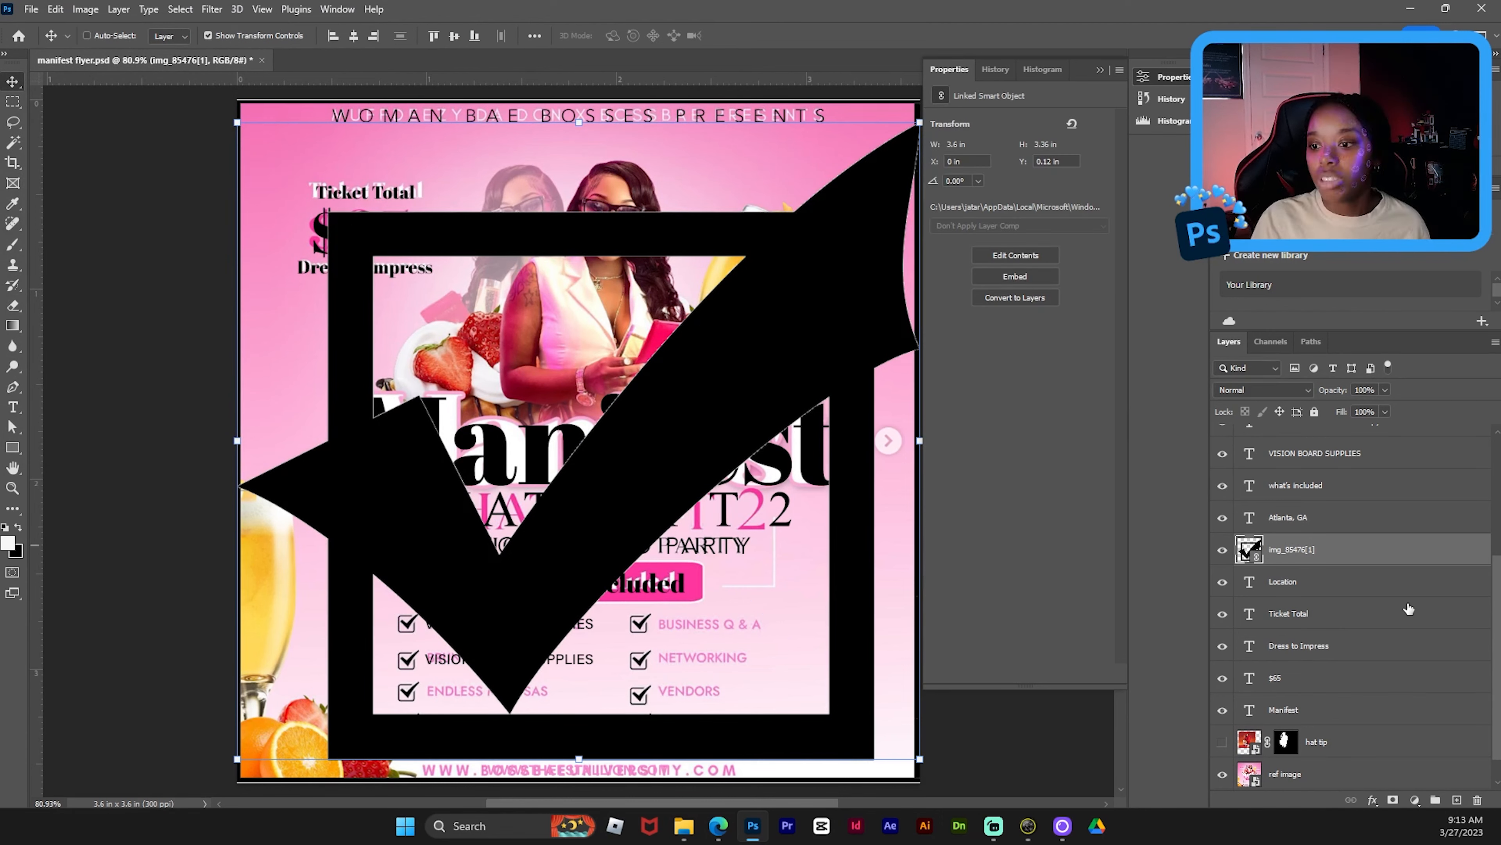
right_click(1344, 556)
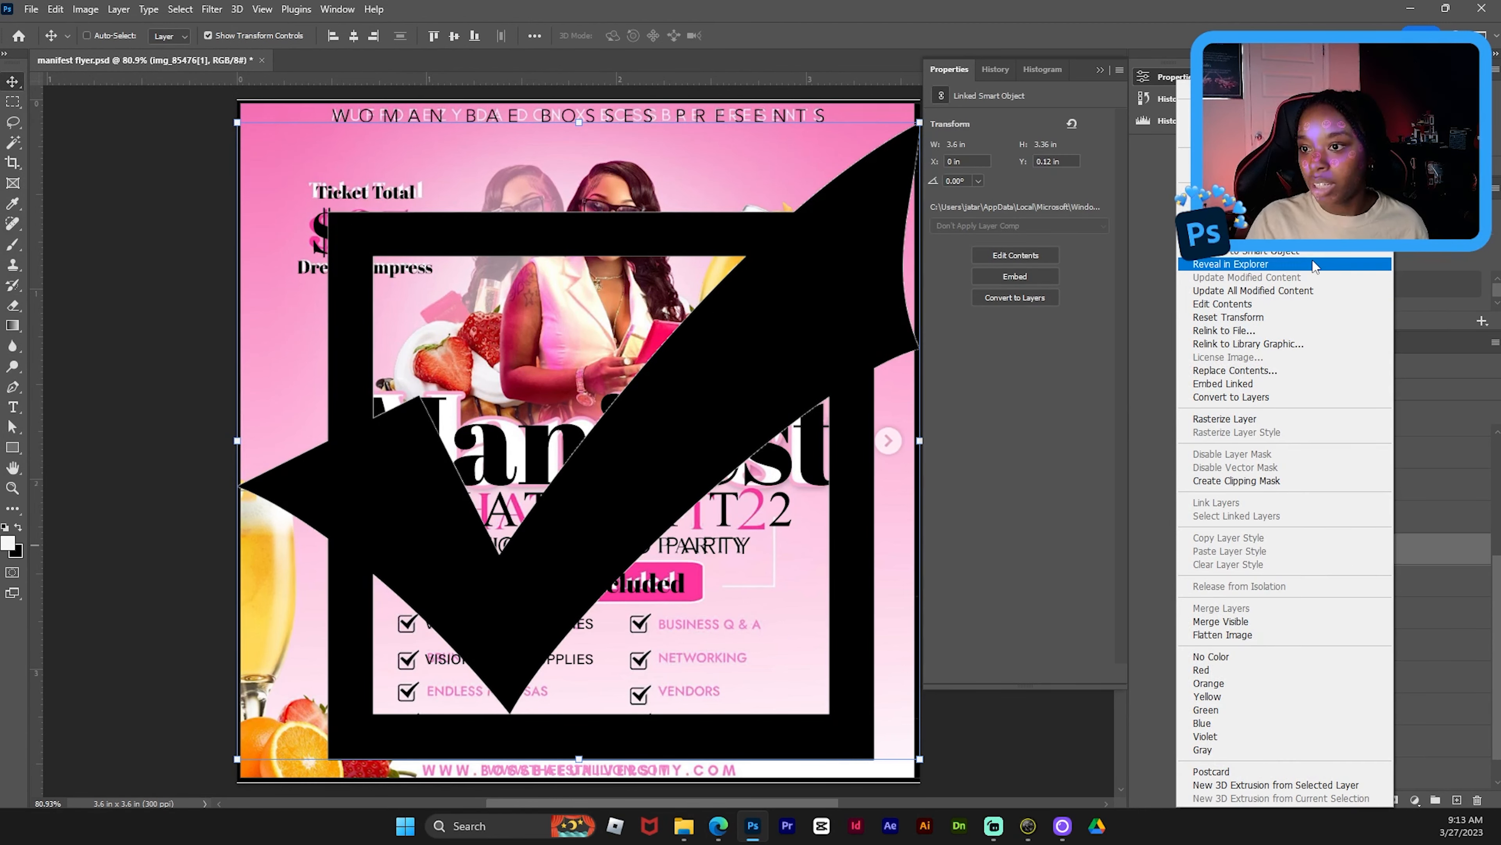
left_click(1223, 383)
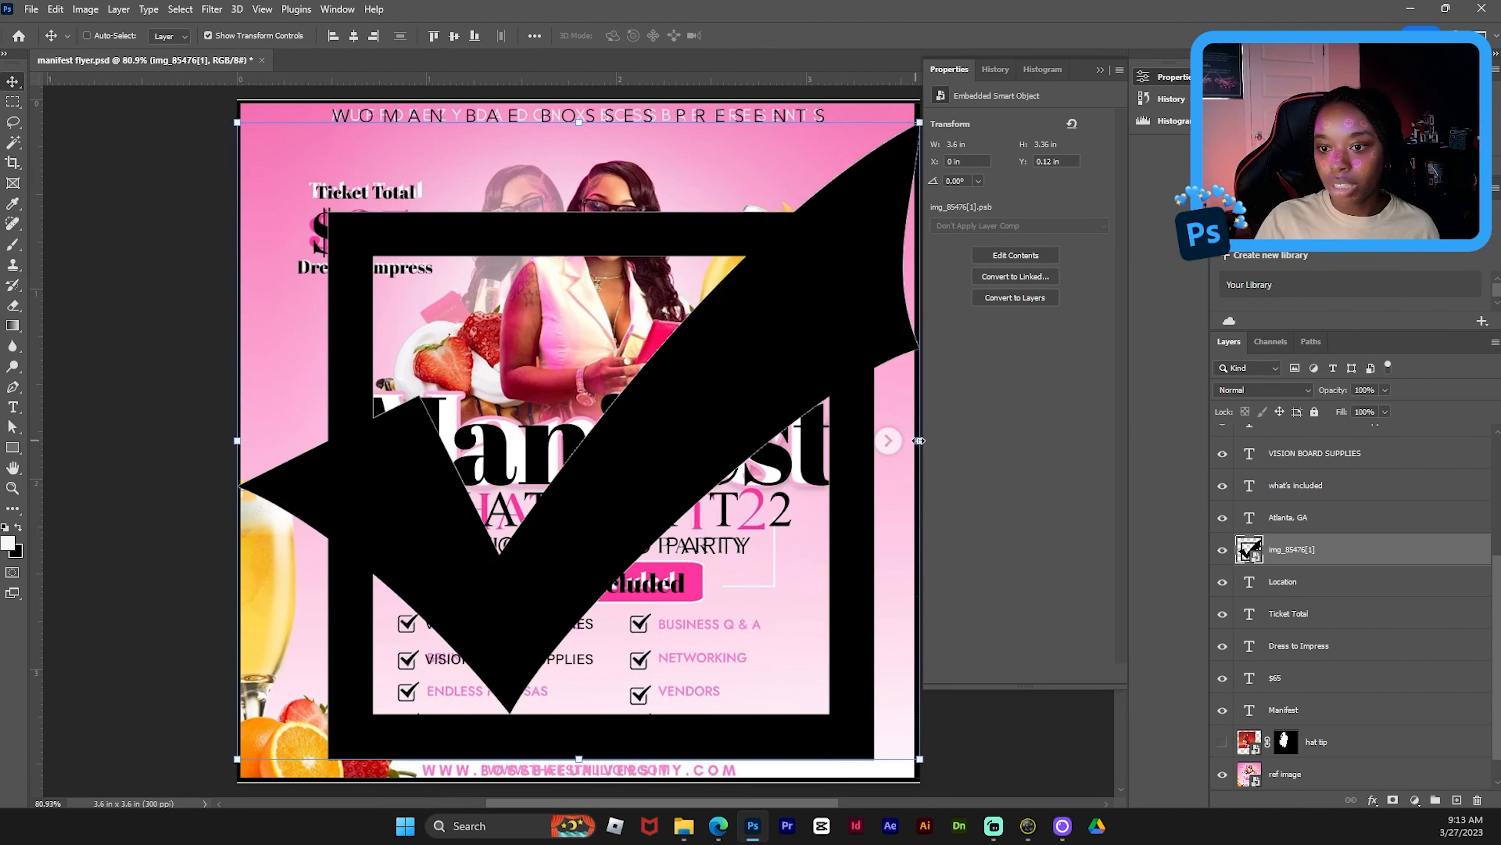
- Scale the placed check box down and fit it over the reference check box beside VISION BOARD SUPPLIES
left_click_drag(918, 440, 415, 556)
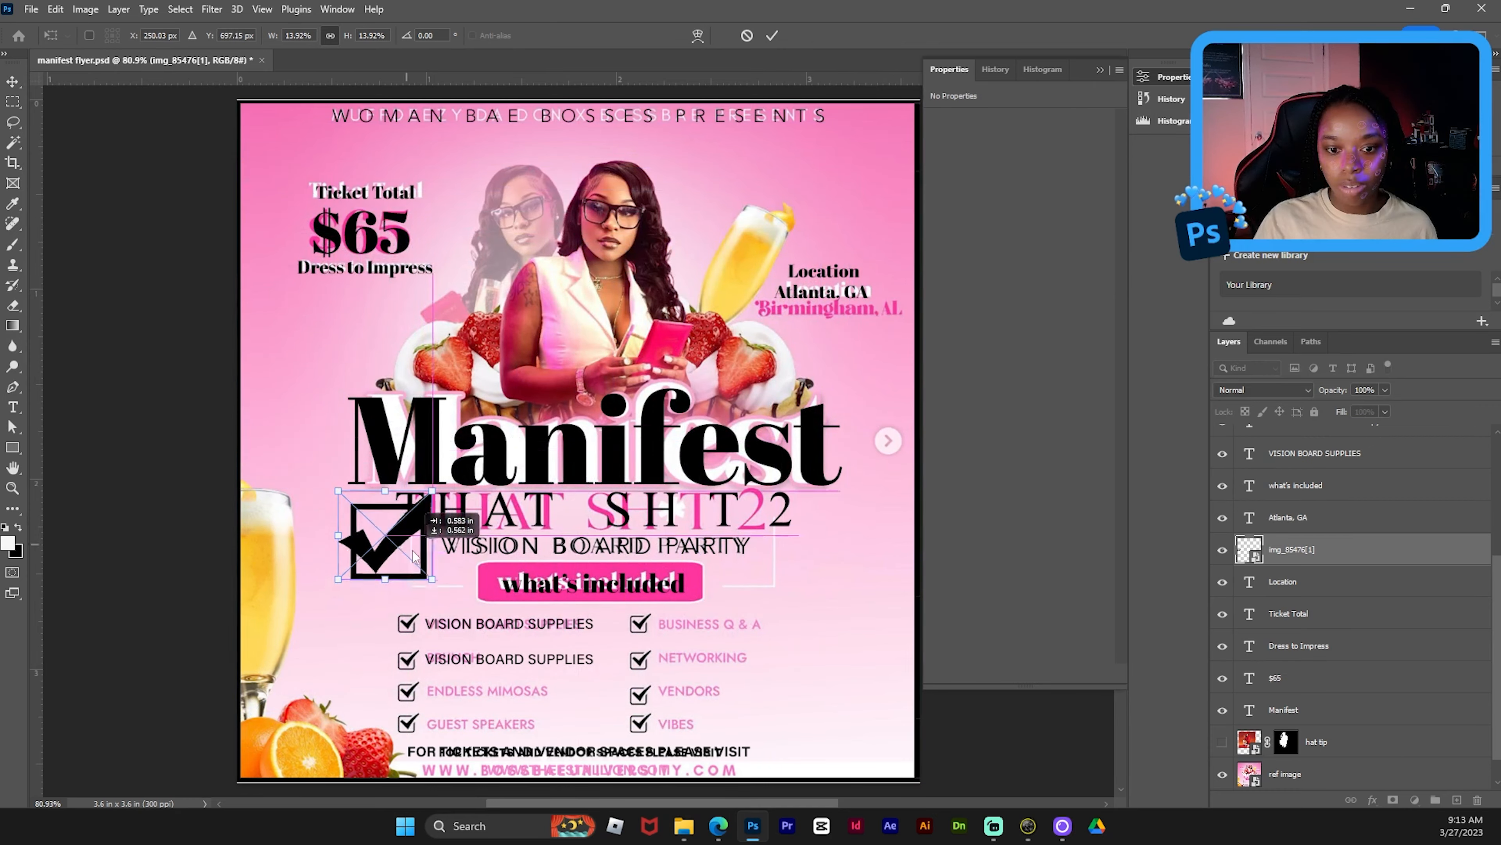
key("ctrl+plus")
key("ctrl+plus")
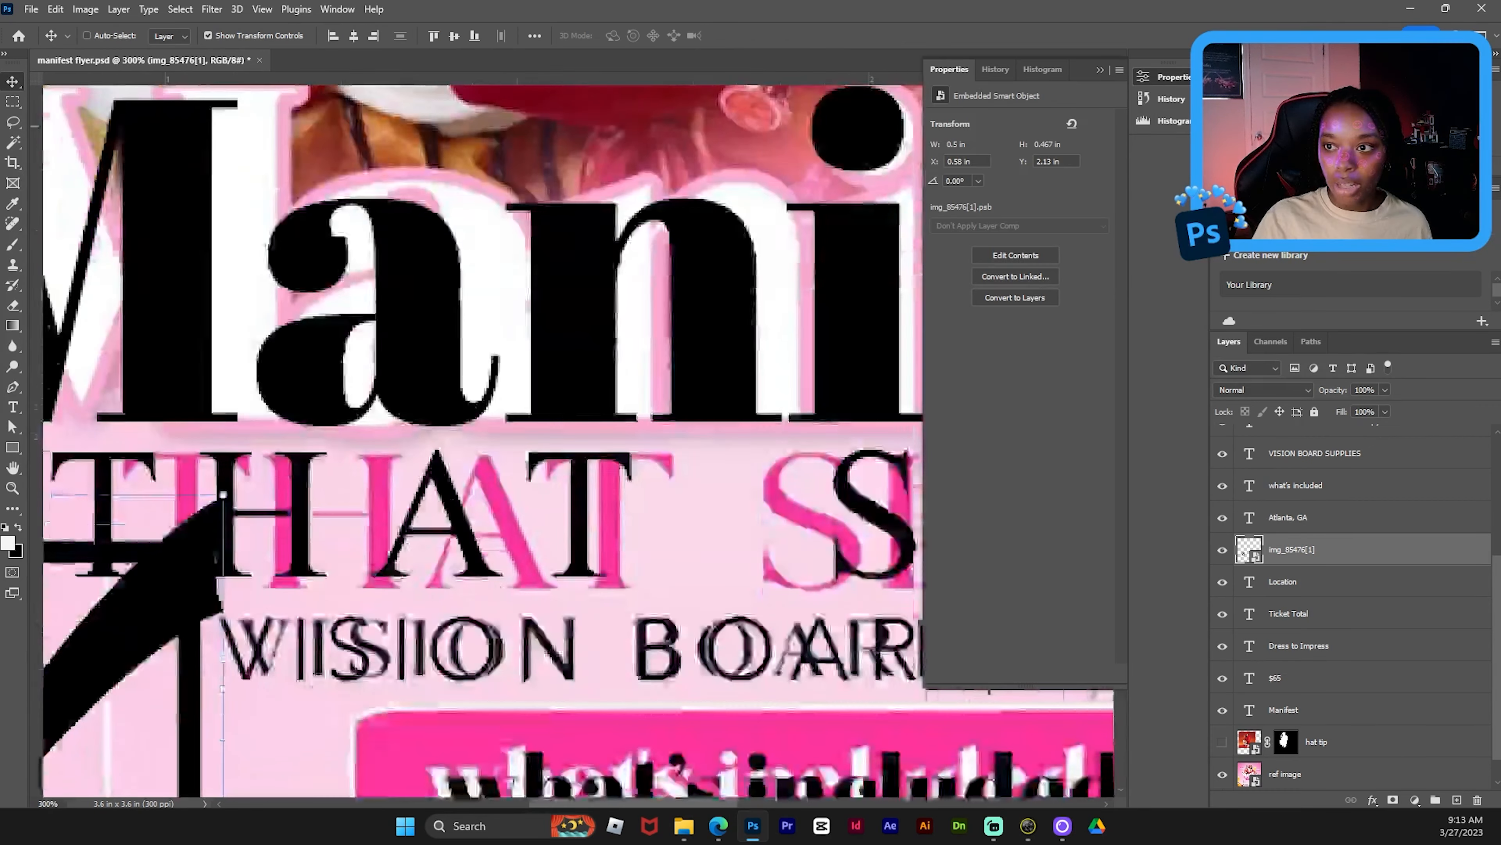
scroll(683, 158, "left", 5)
scroll(683, 157, "down", 7)
scroll(683, 158, "up", 1)
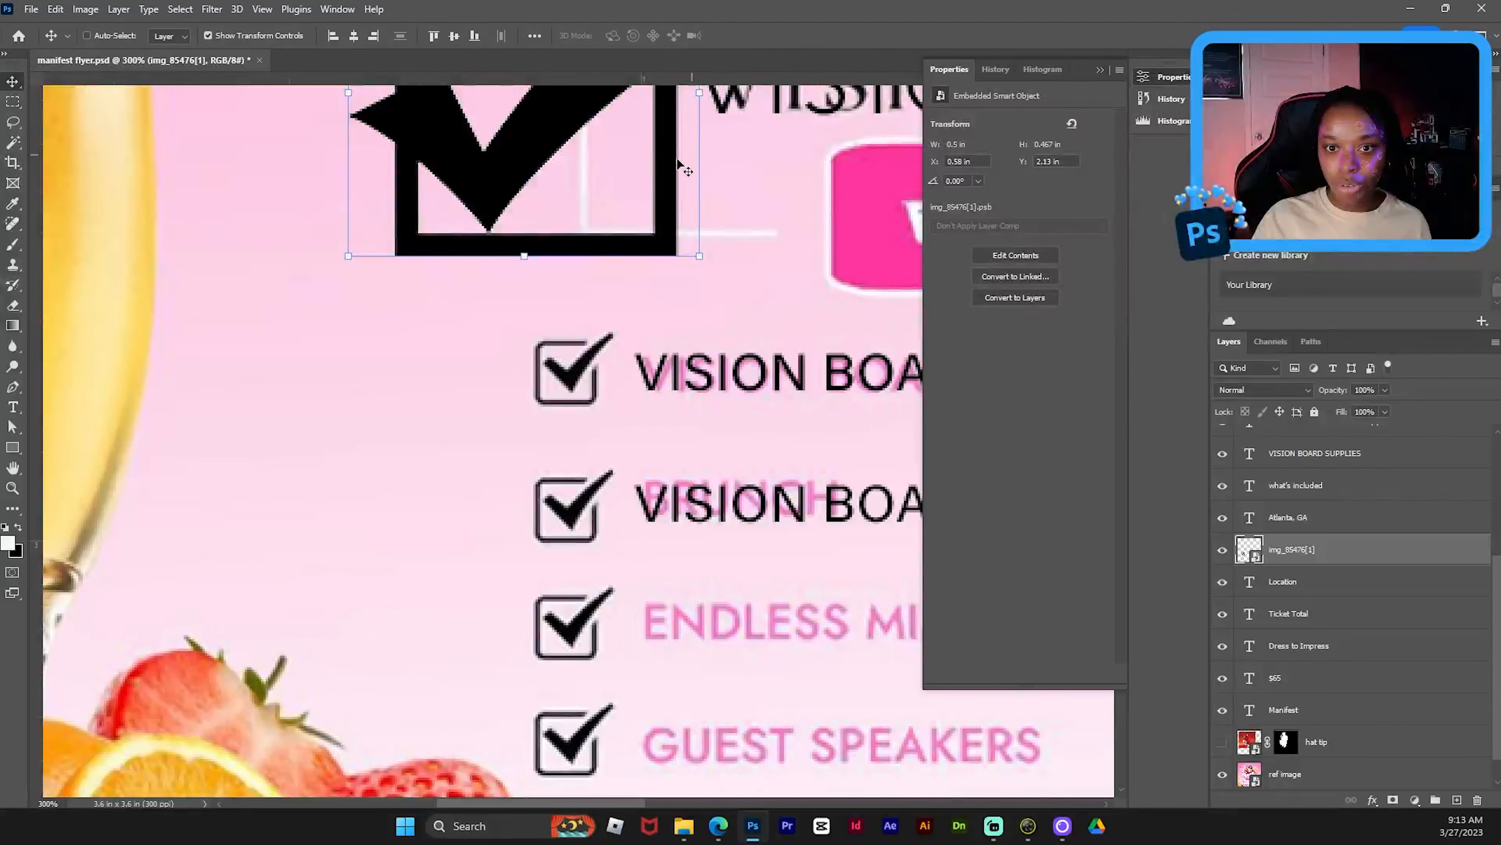
left_click_drag(682, 157, 671, 305)
left_click_drag(687, 431, 545, 346)
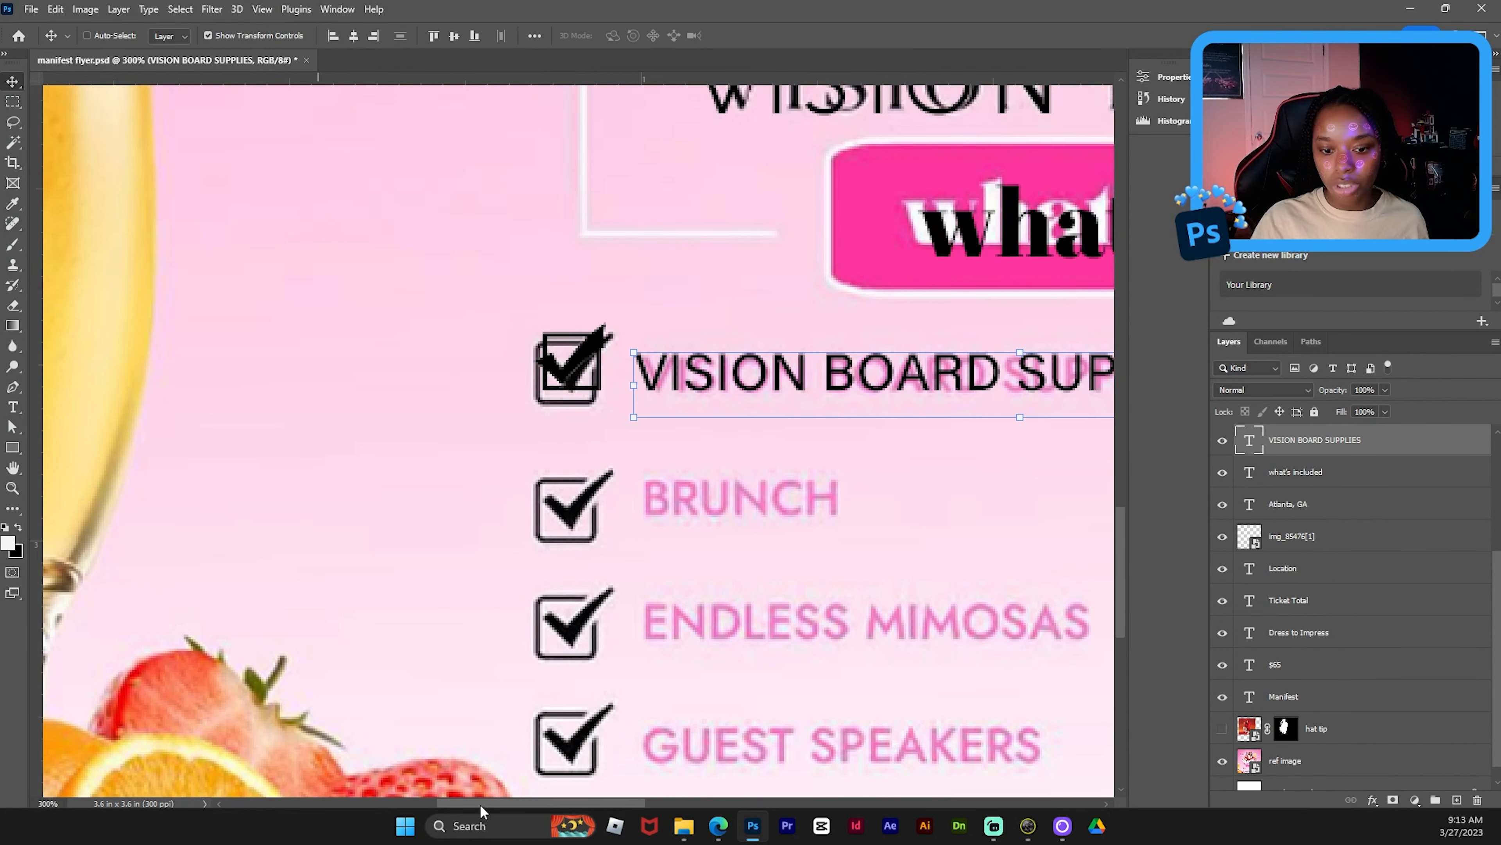
- Fill the two-column checklist with copies of the check box and VISION BOARD SUPPLIES text, placed over the eight reference rows
left_click_drag(480, 804, 538, 804)
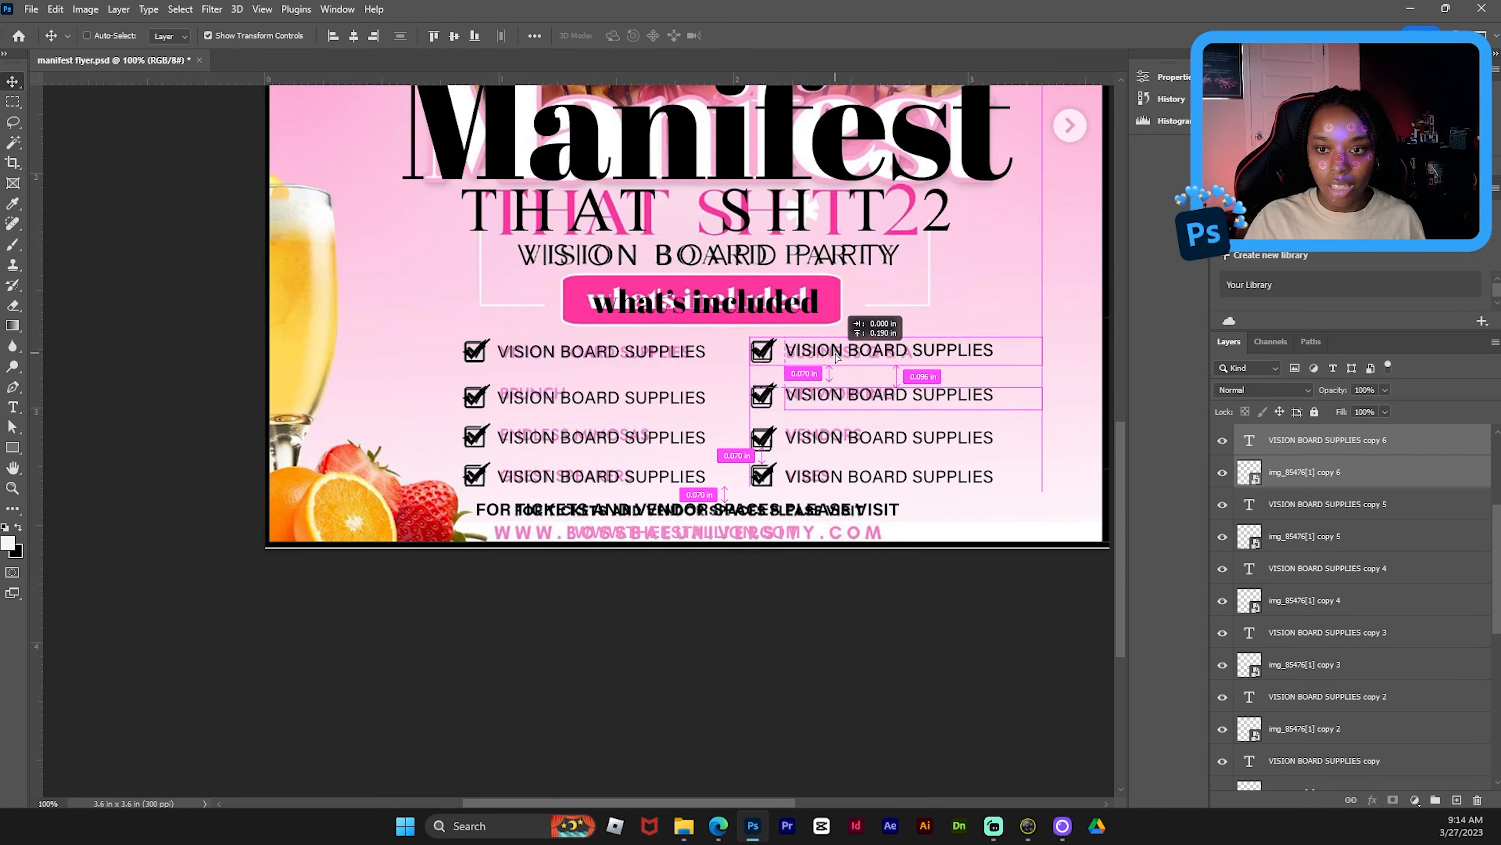
left_click_drag(836, 355, 843, 354)
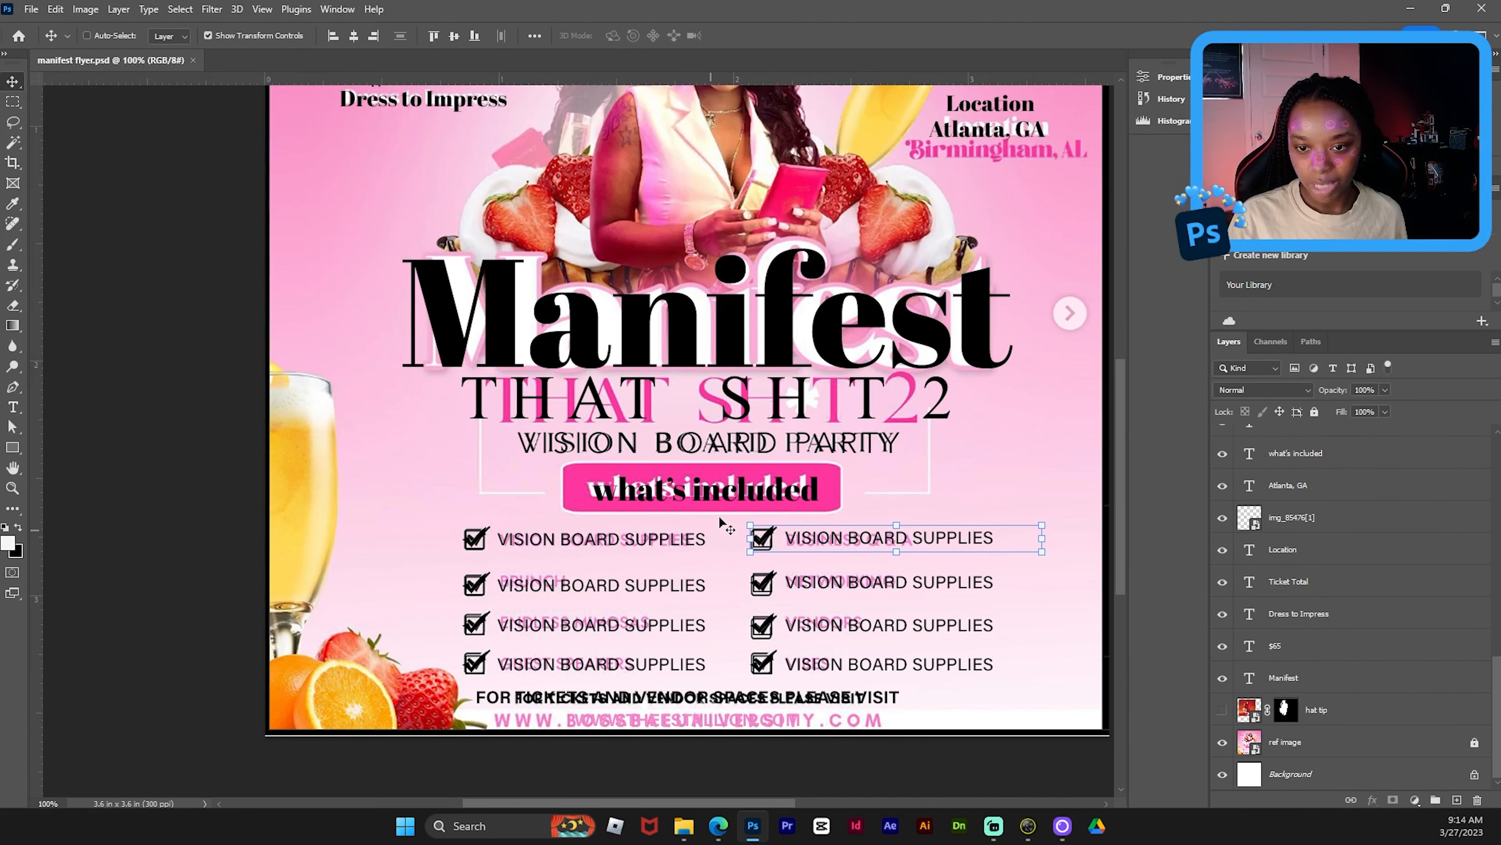
- Draw a rectangle about 498 x 83 px over the word THAT, above the what's included layer, and give it a white (ffffff) stroke
left_click(739, 500, "ctrl")
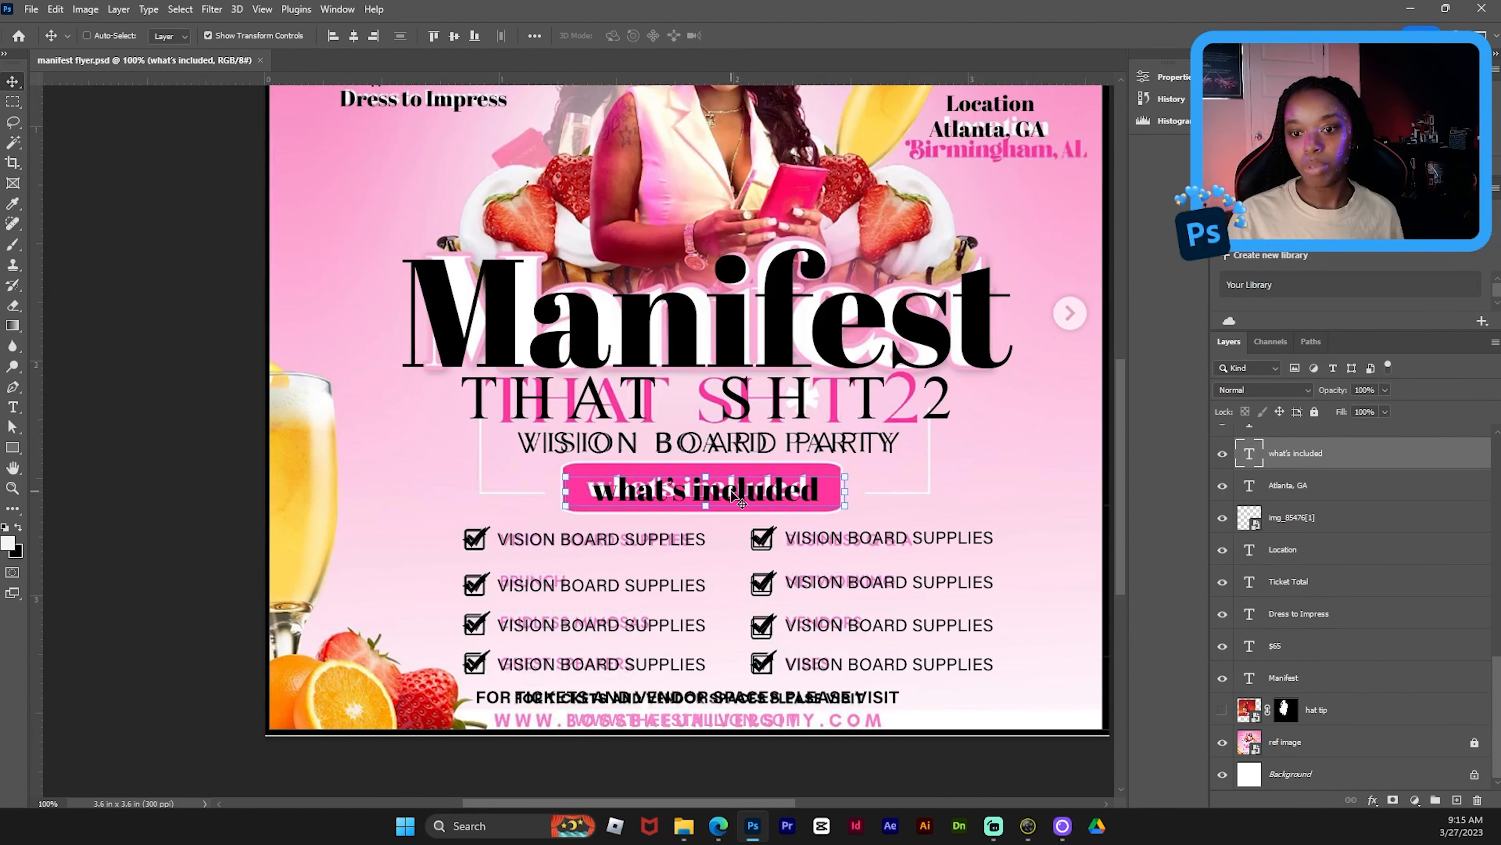
key("u")
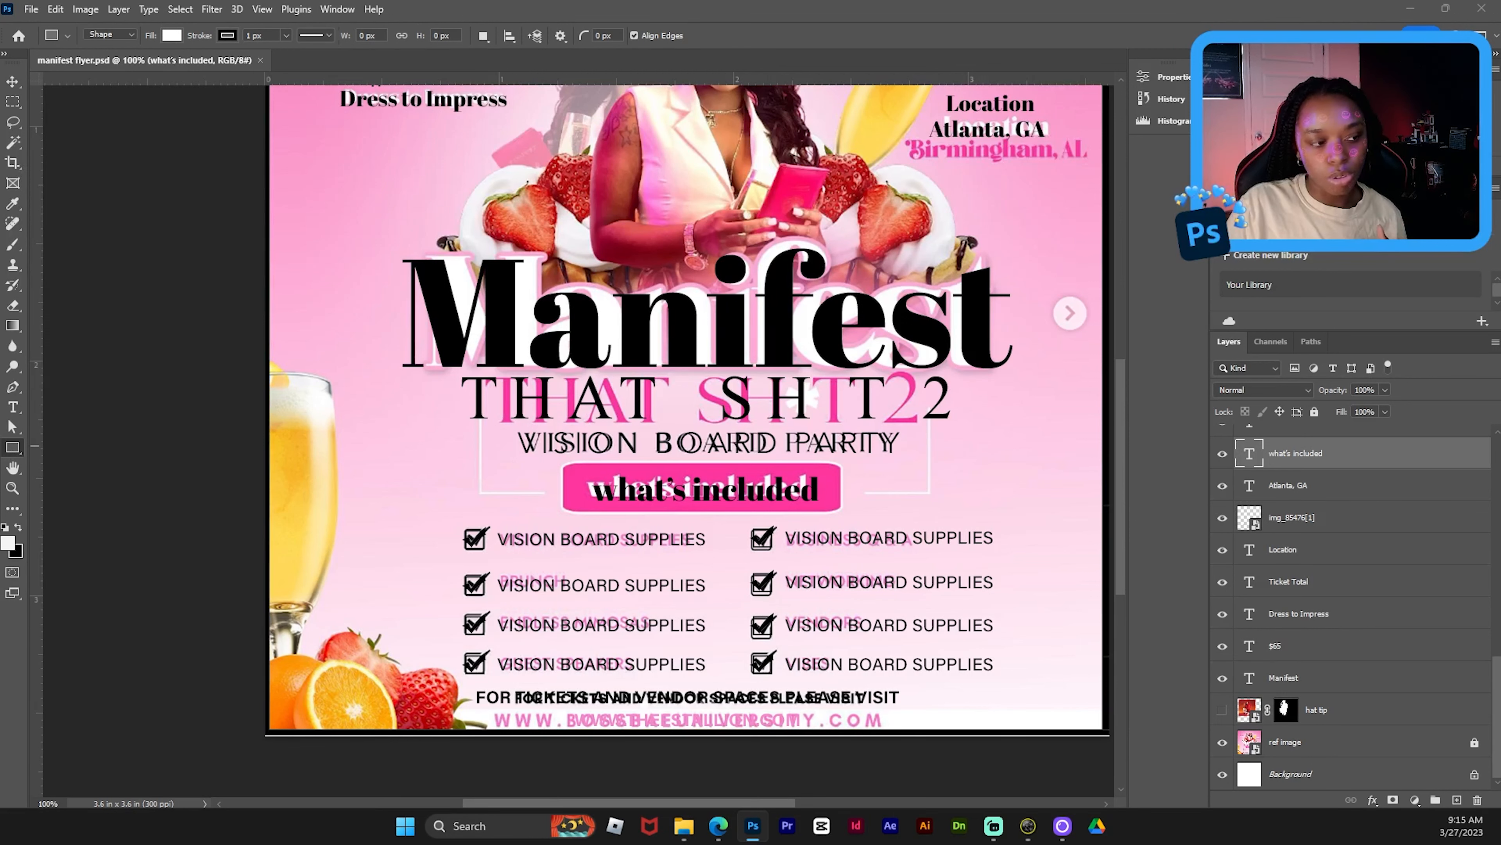
left_click_drag(325, 370, 715, 434)
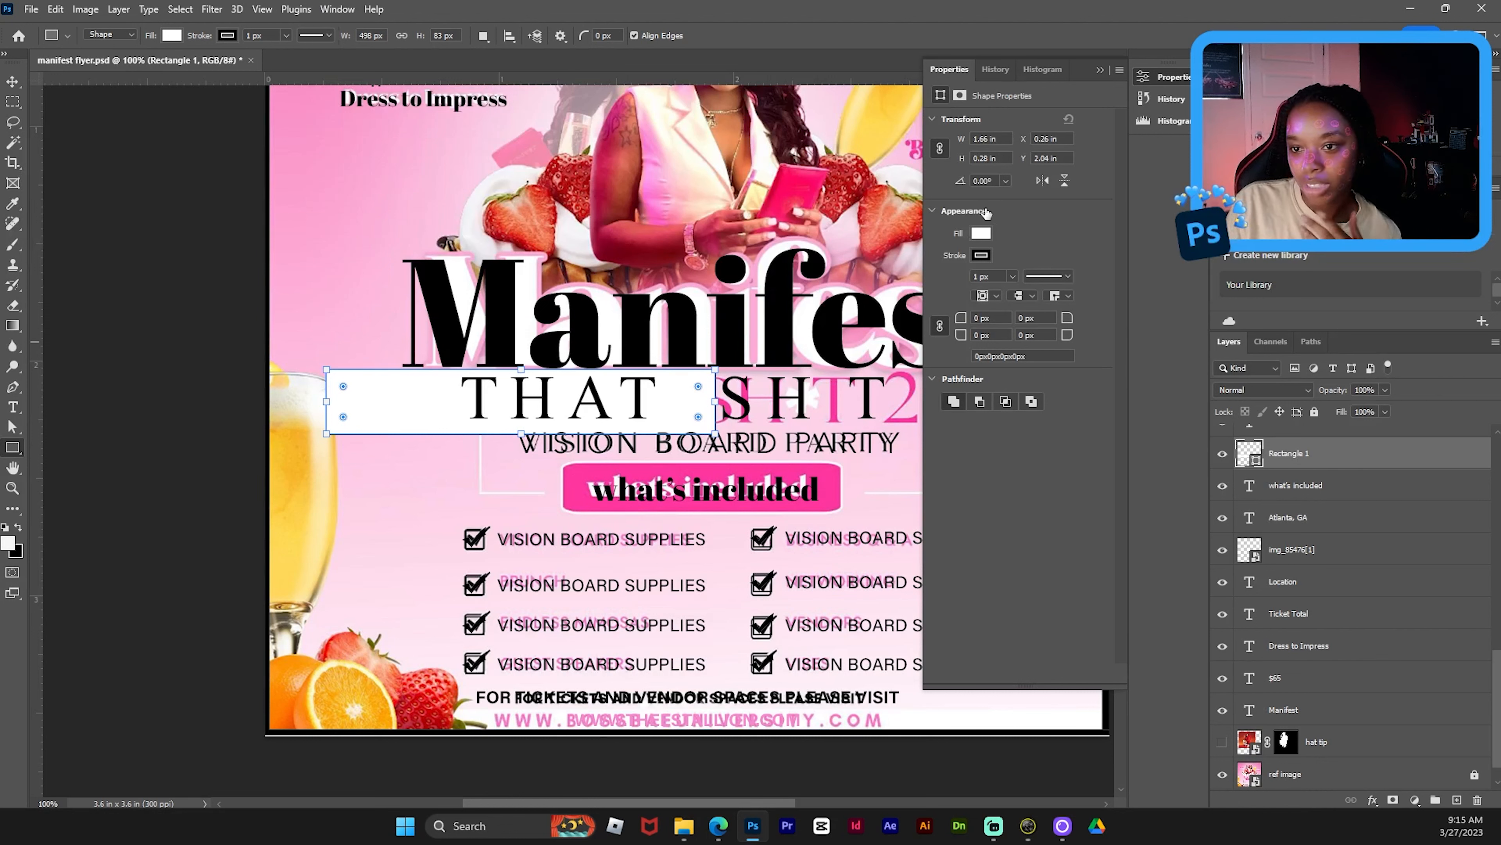
left_click(982, 256)
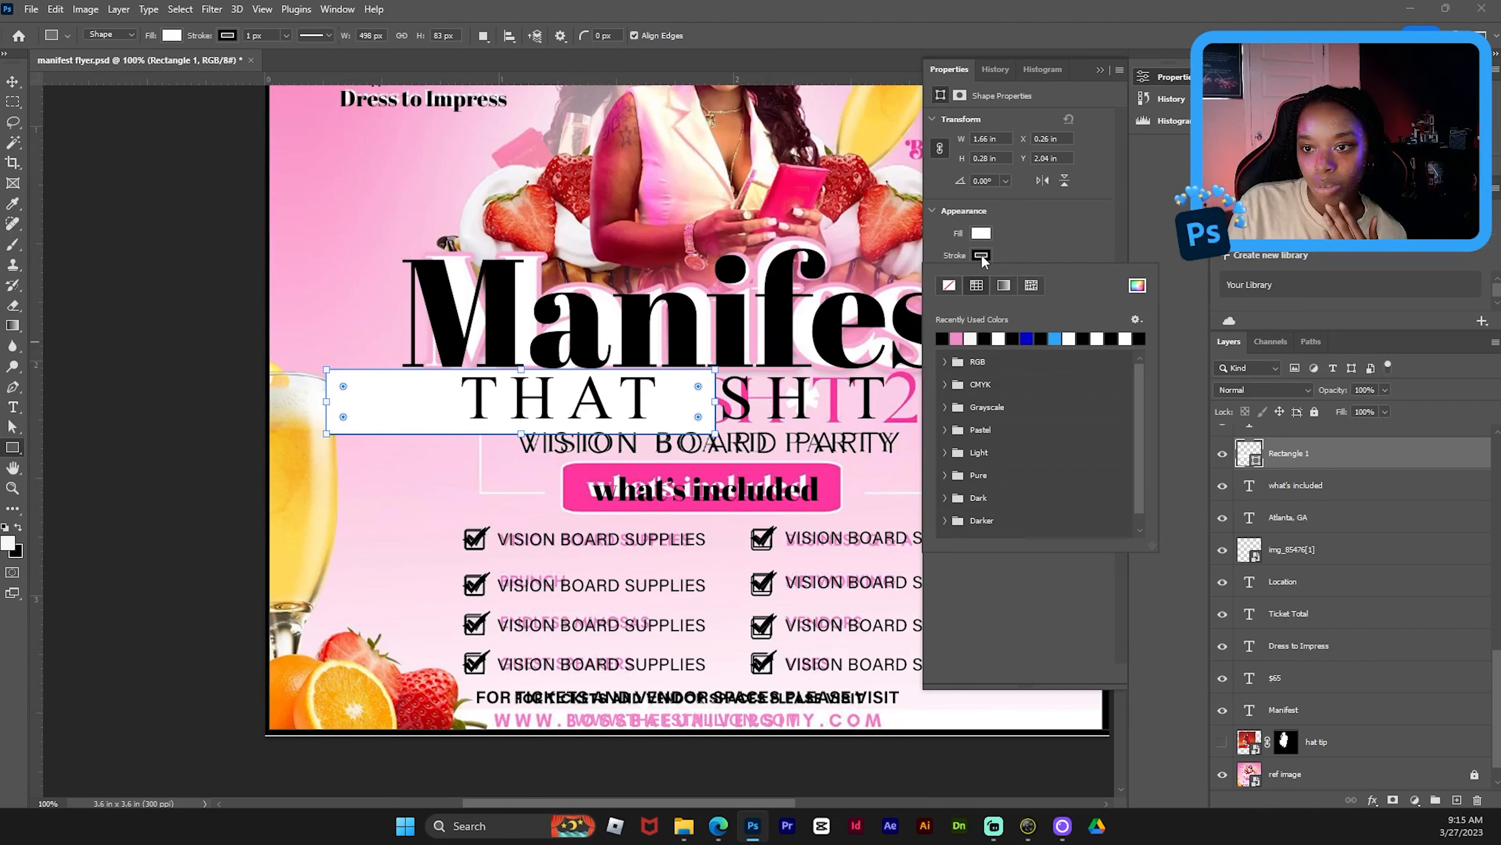
left_click(1144, 286)
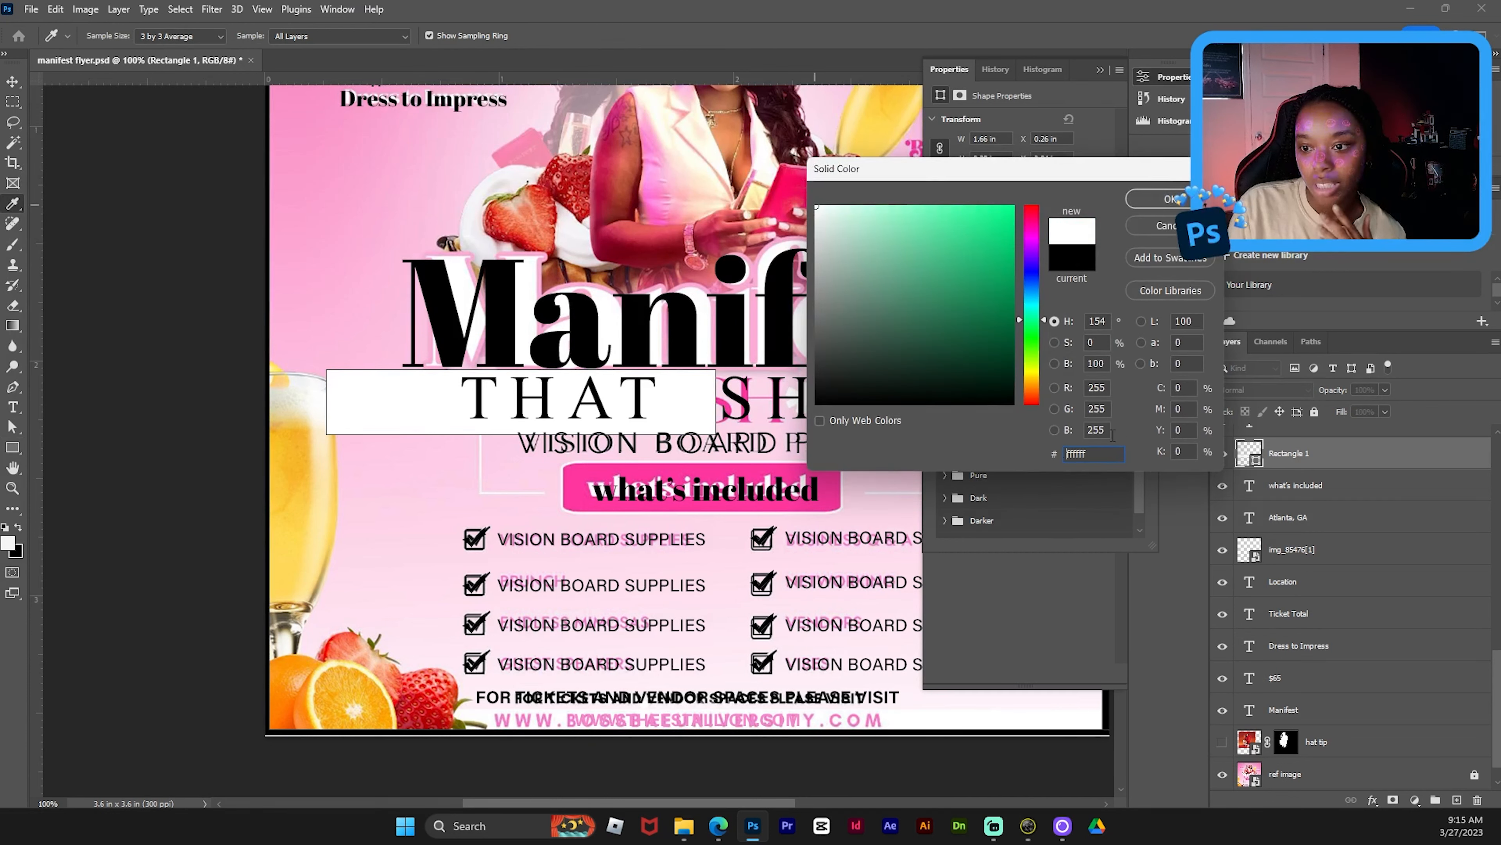
left_click(1147, 204)
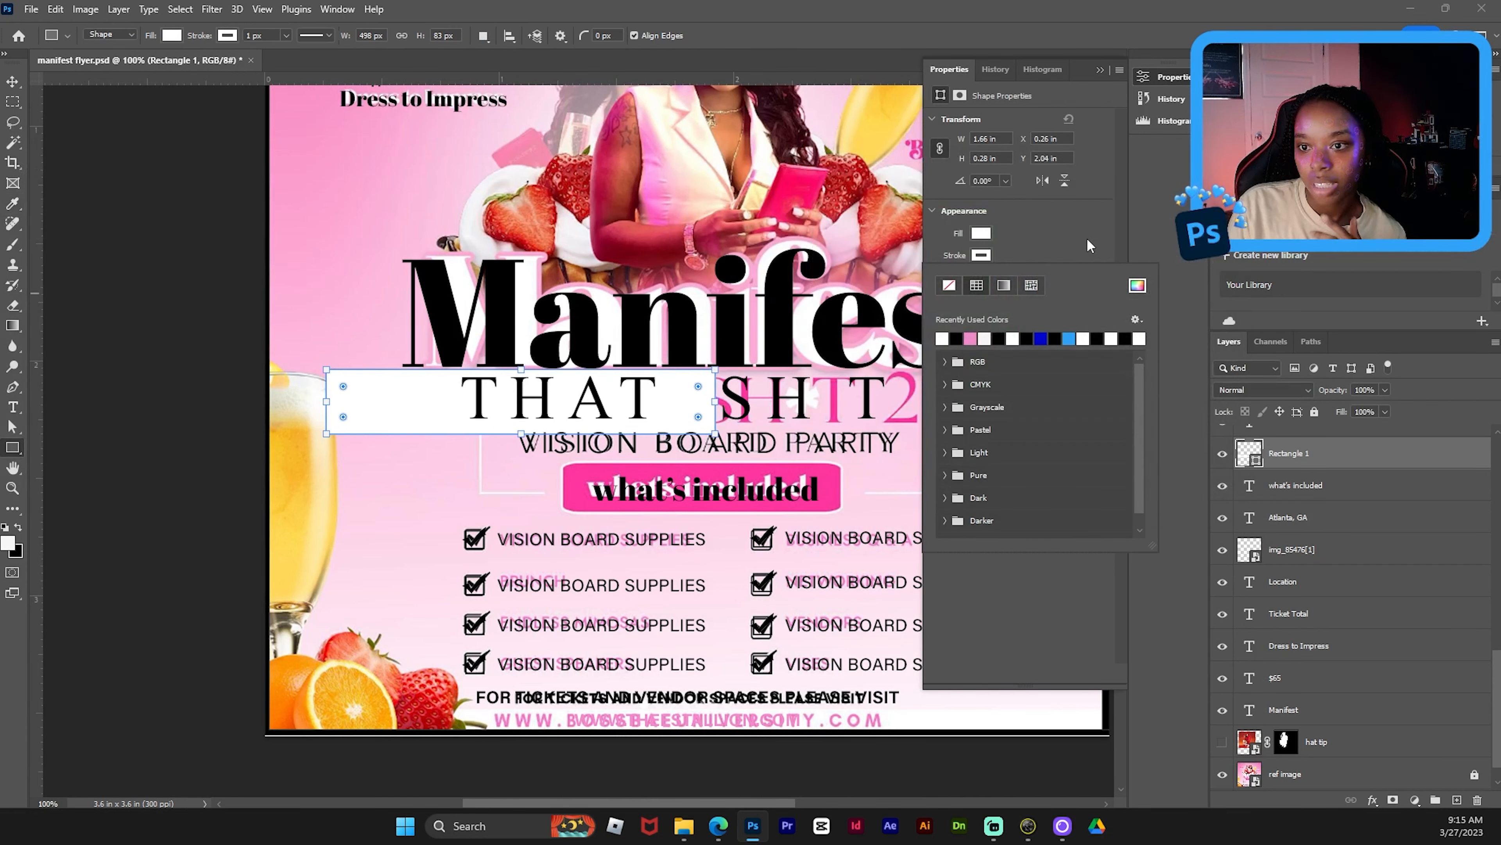
left_click(1018, 244)
- Fill the rectangle with the pink (ff379f) sampled from the reference banner
left_click(982, 233)
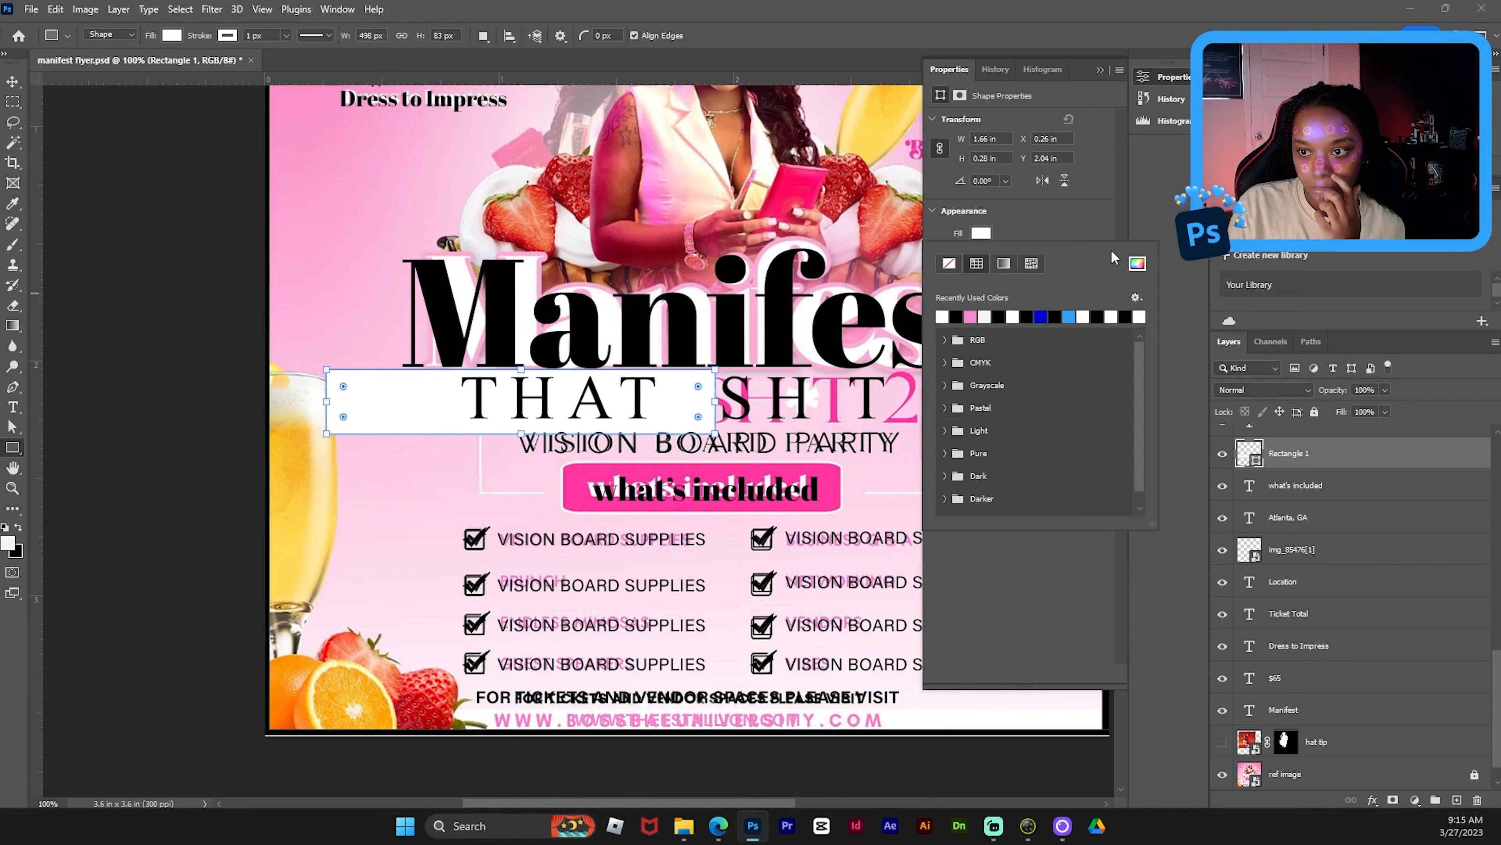
left_click(1141, 270)
left_click(587, 472)
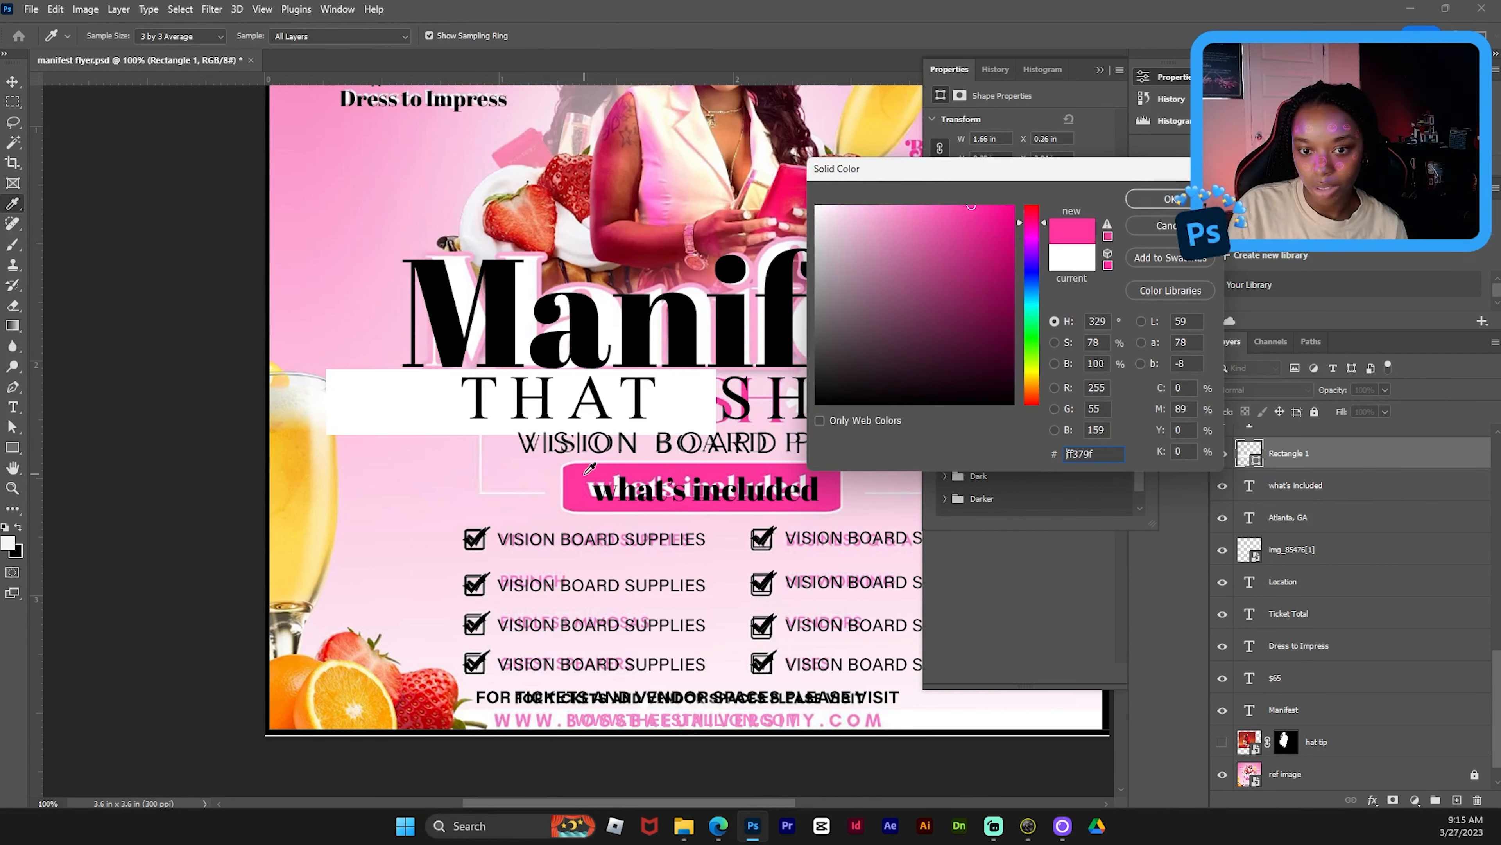
left_click(1147, 199)
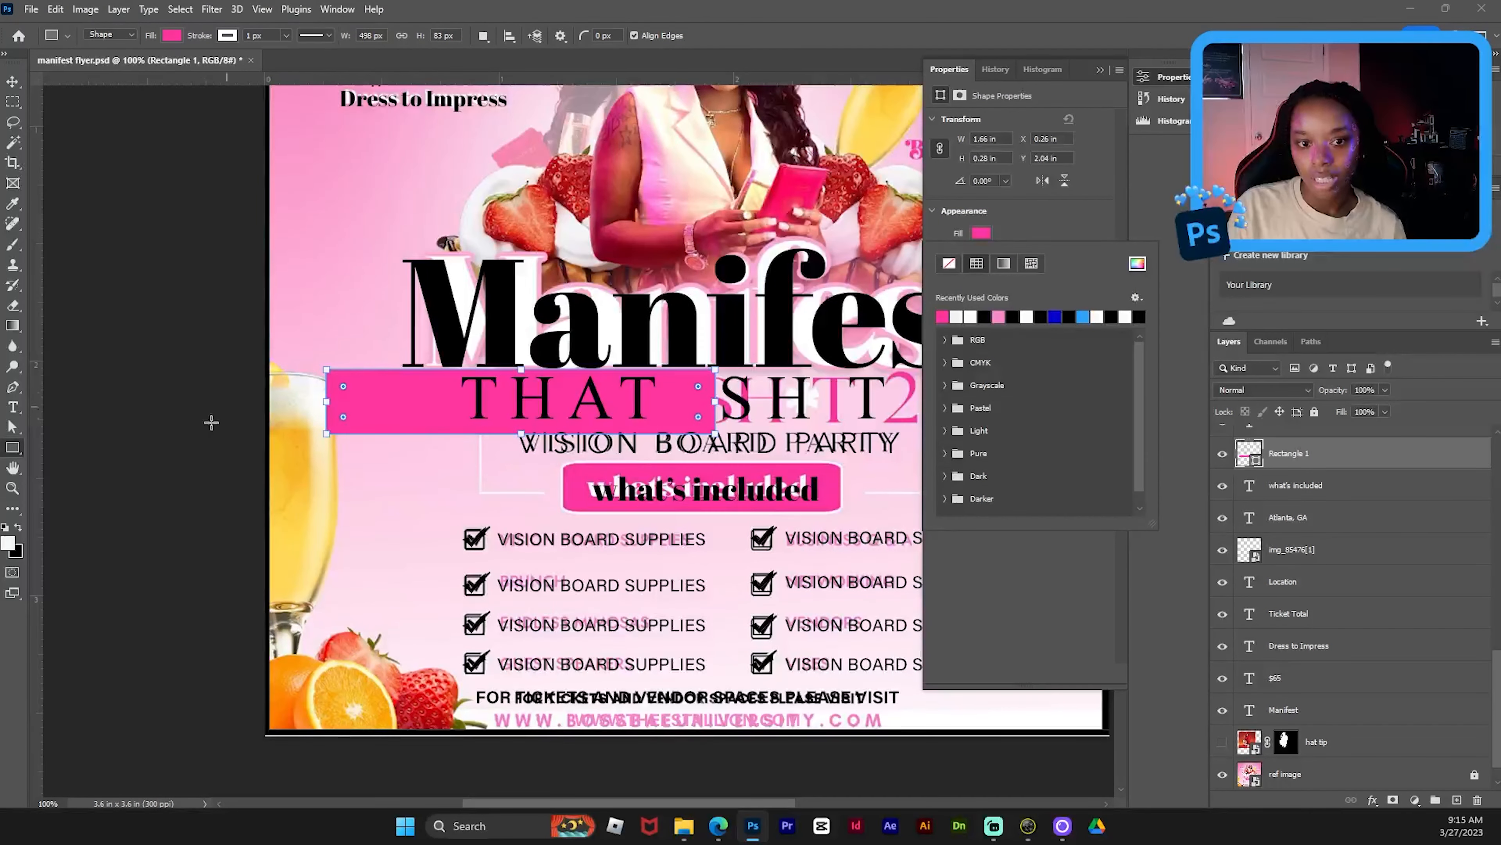
- Set the pink rectangle's stroke width to 2 px and fit it as a banner behind the "what's included" text
key("v")
left_click(1409, 501)
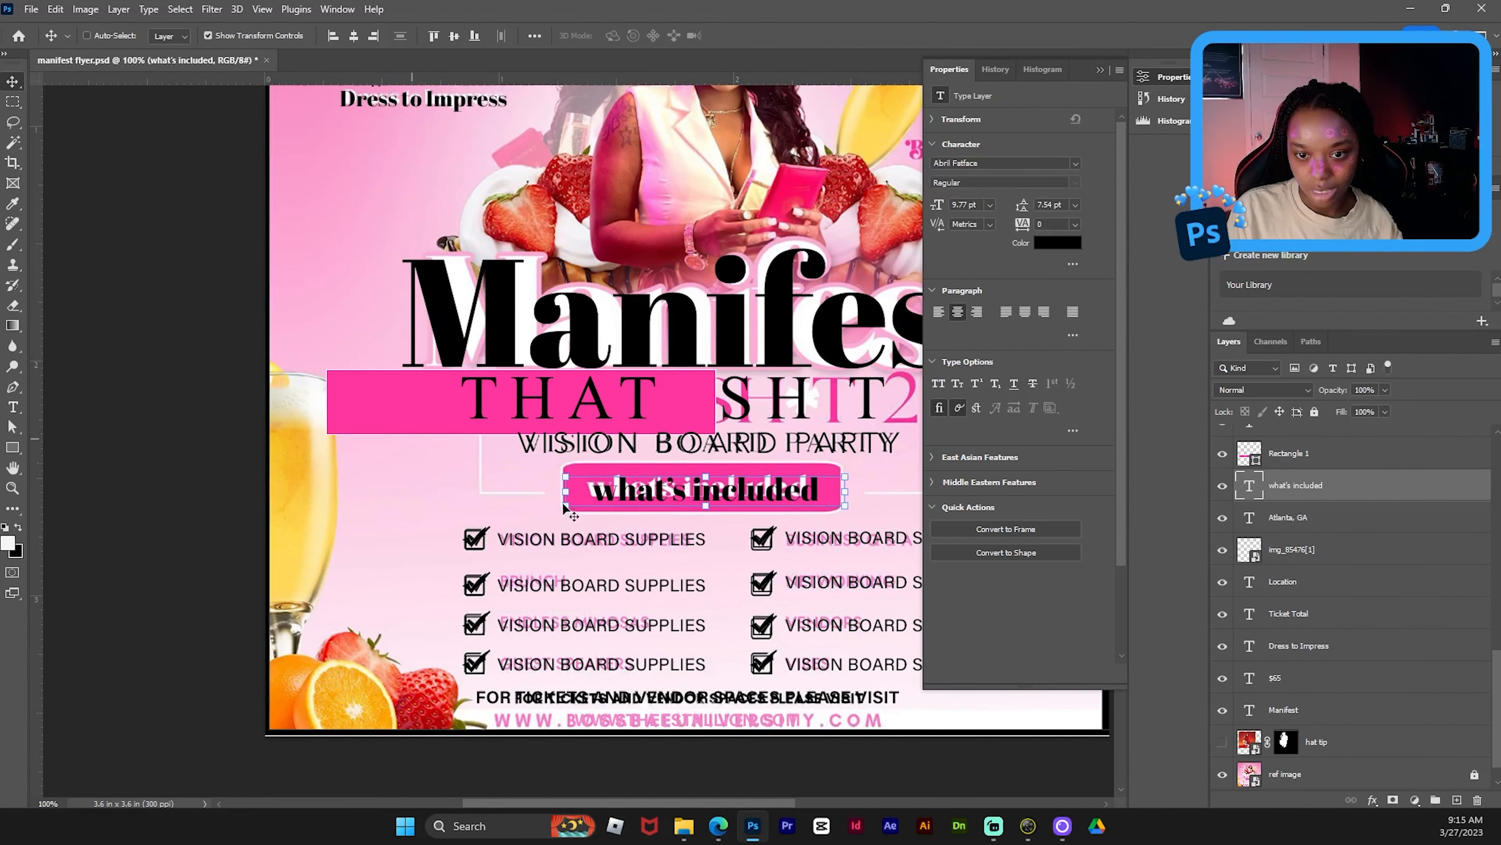
left_click(1406, 455)
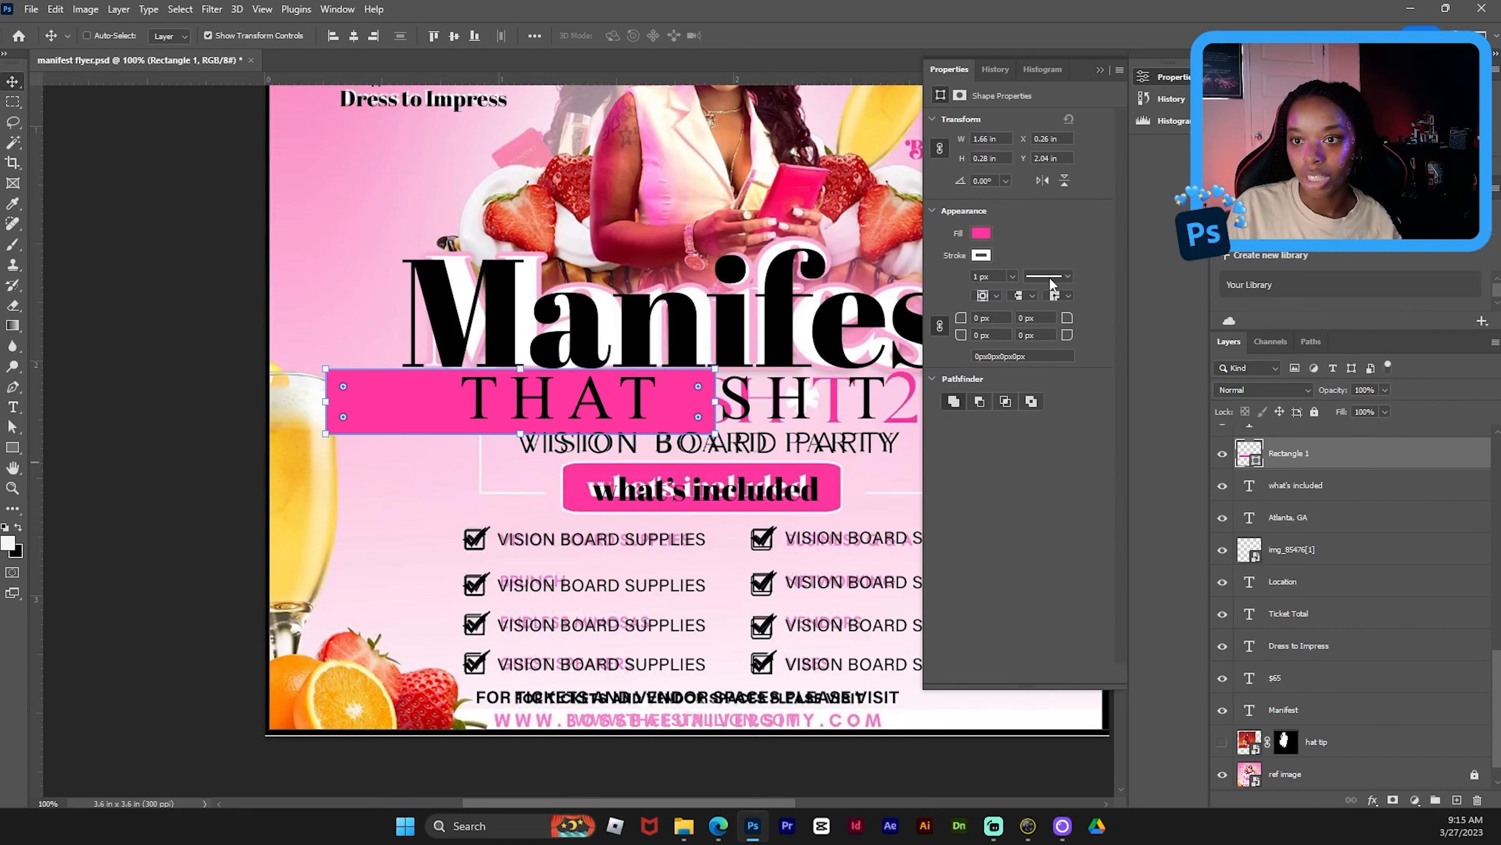
left_click(995, 276)
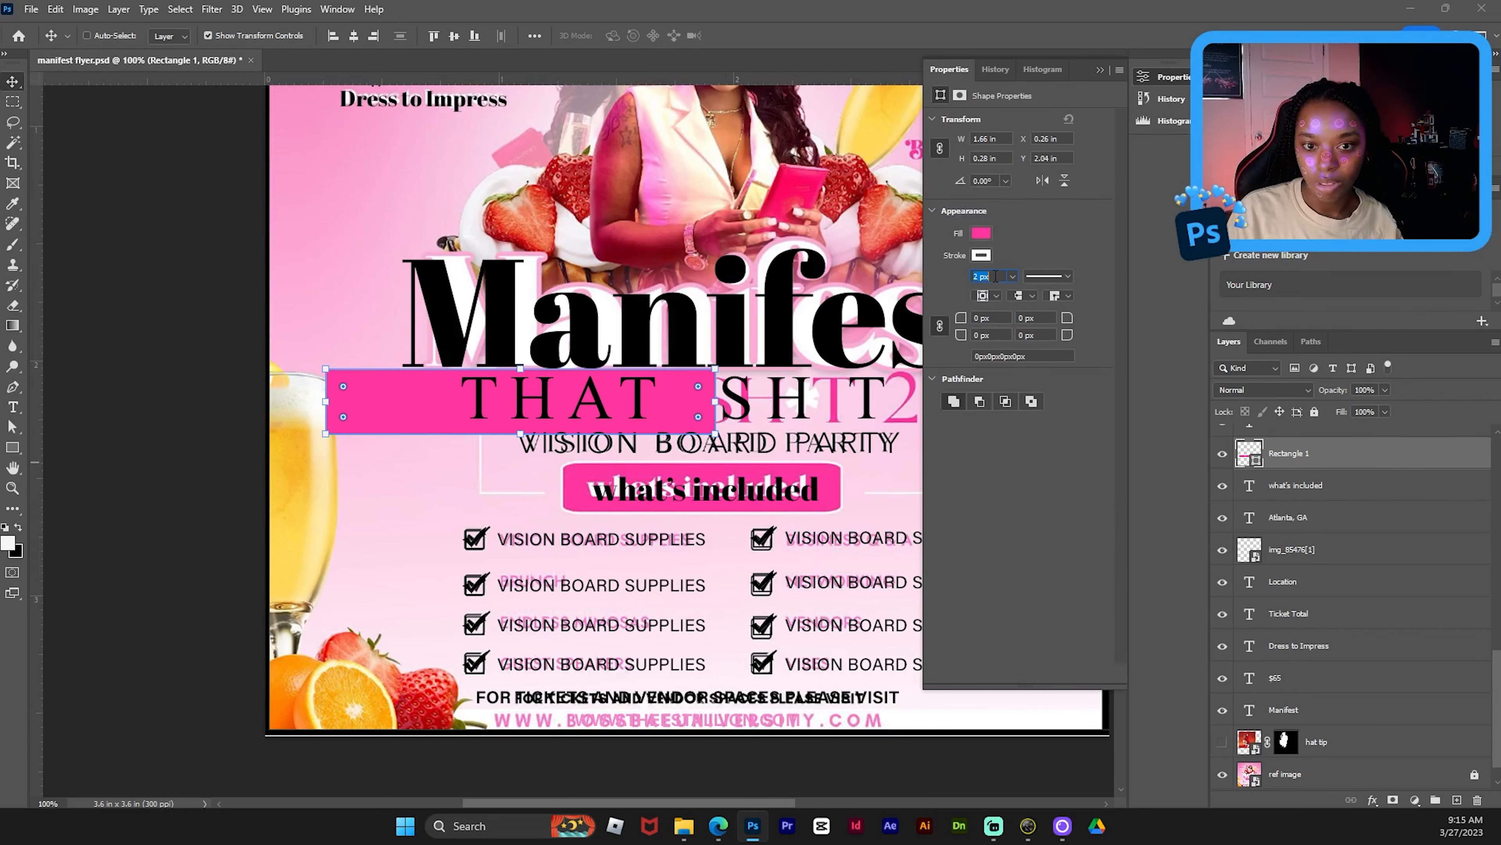
left_click(1343, 479)
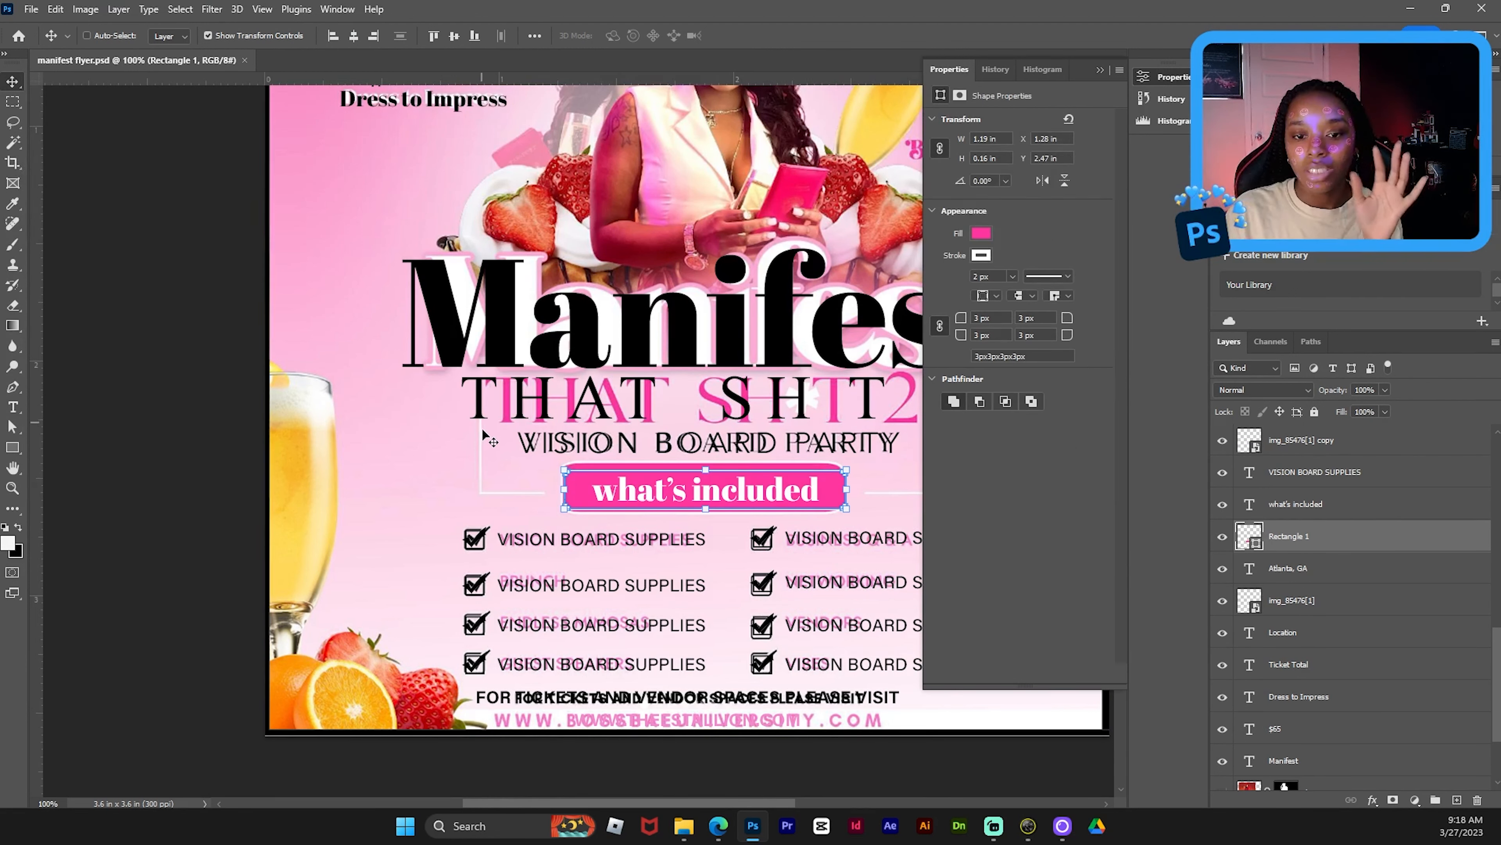
left_click(1184, 77)
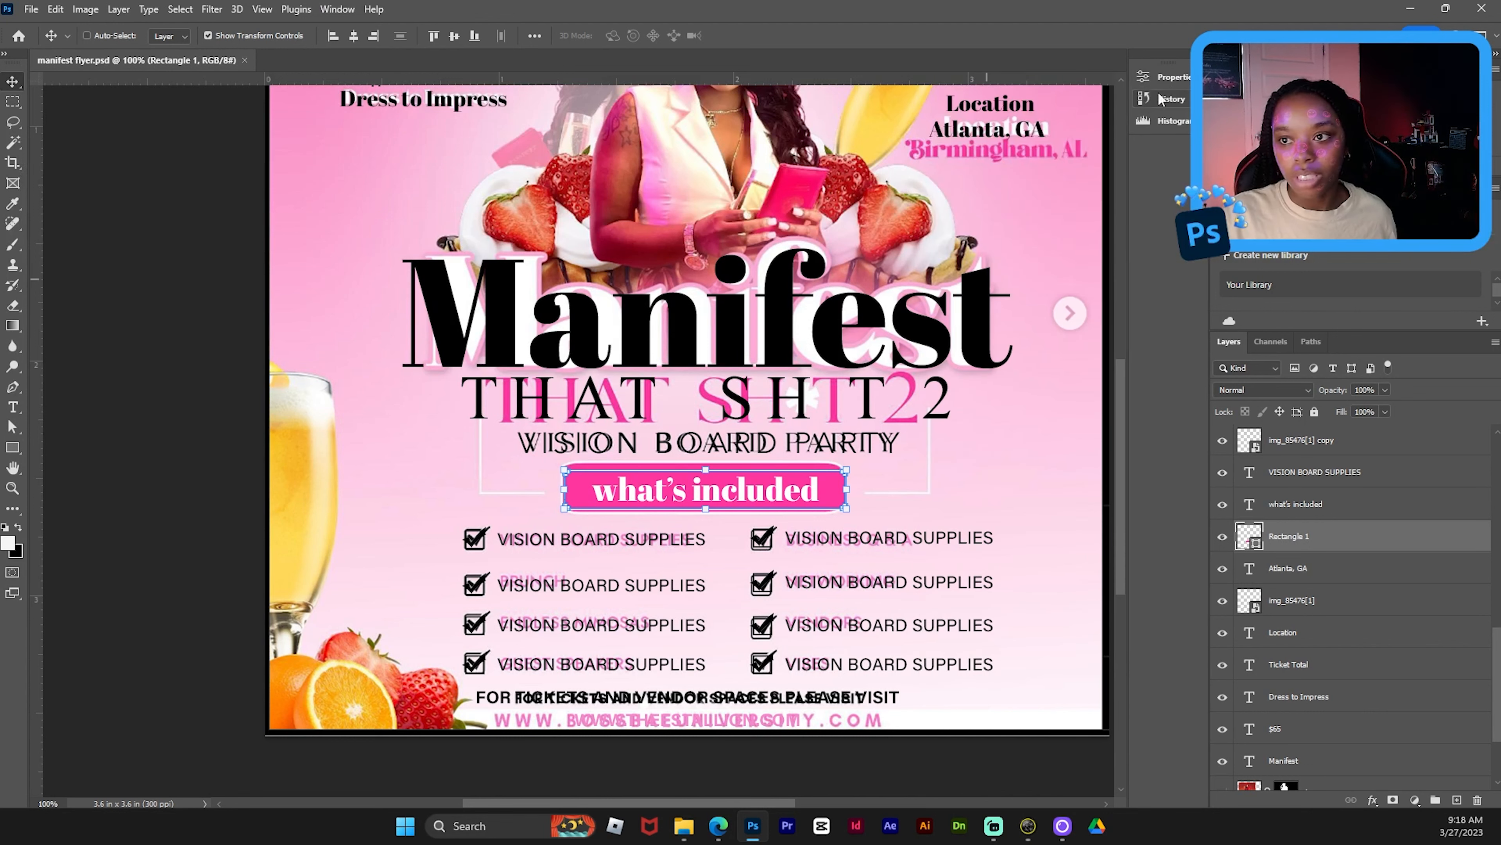
- Draw a vertical line about 108 px long to the left above the Manifest title and set its stroke width to 1 px
left_click(14, 450)
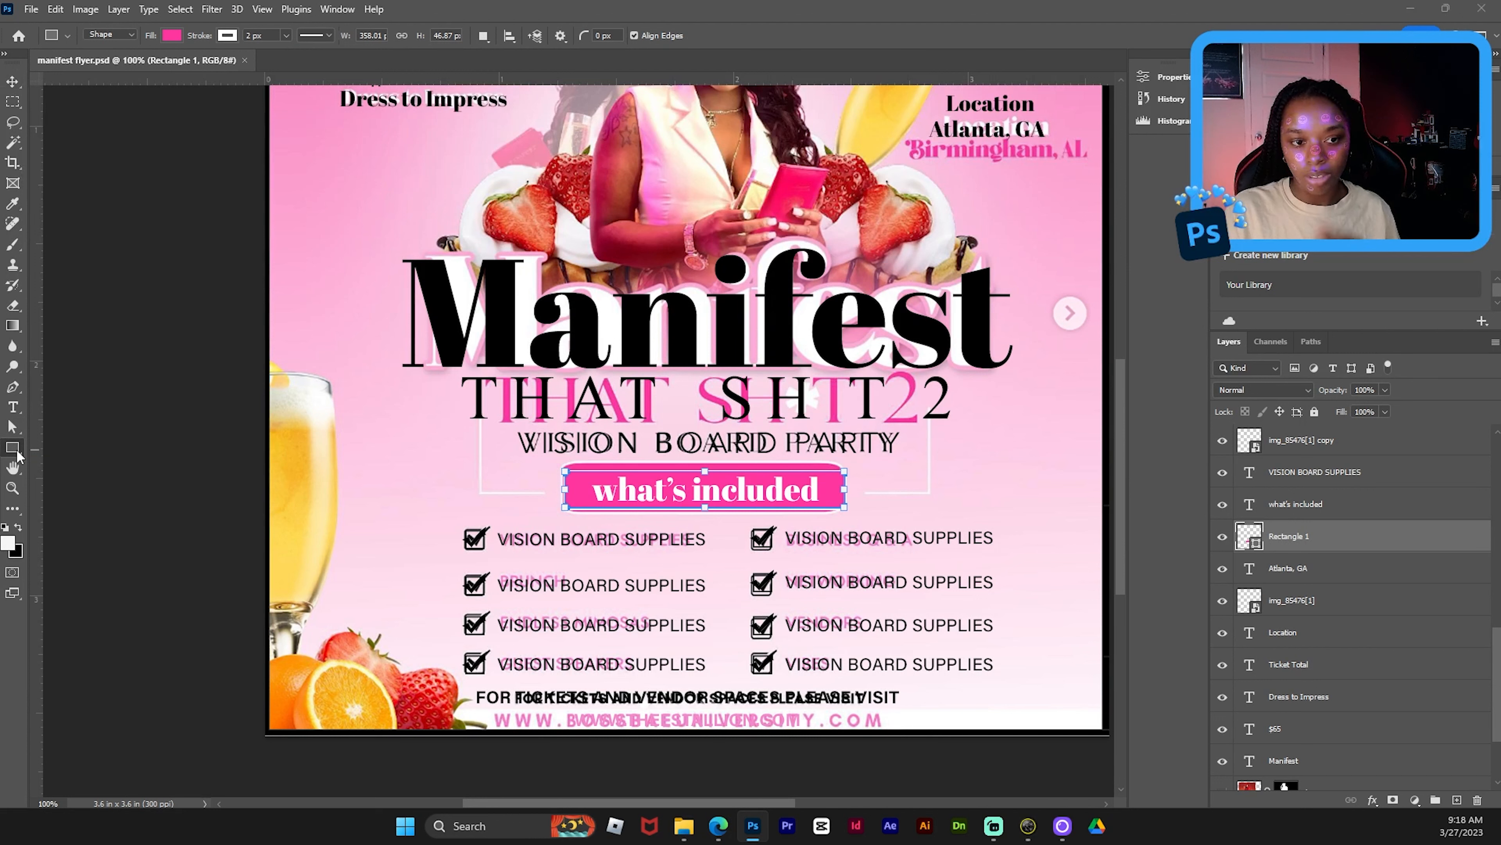
left_click(65, 504)
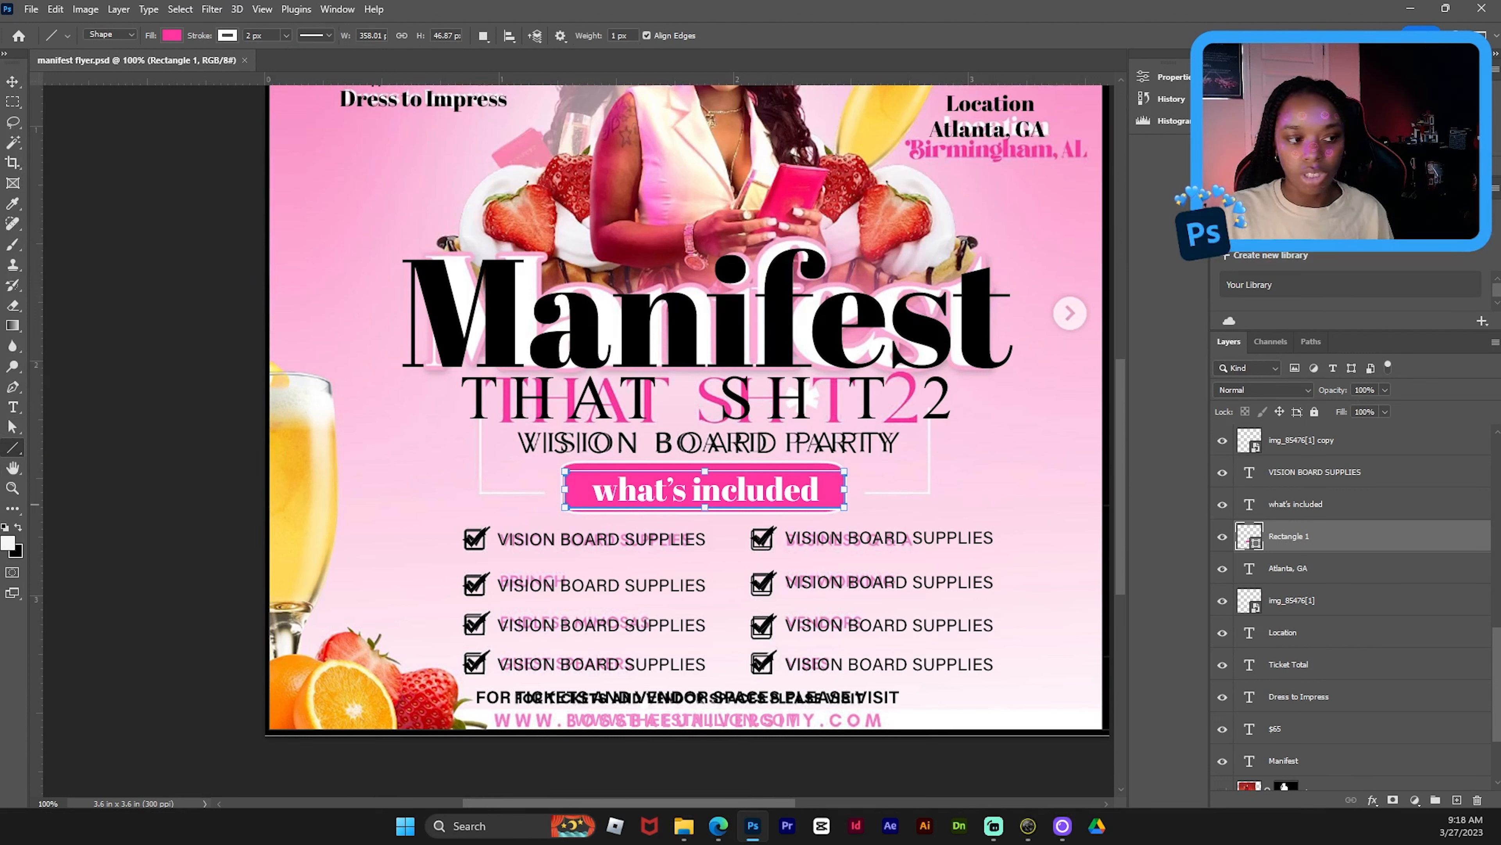
left_click_drag(363, 182, 397, 268)
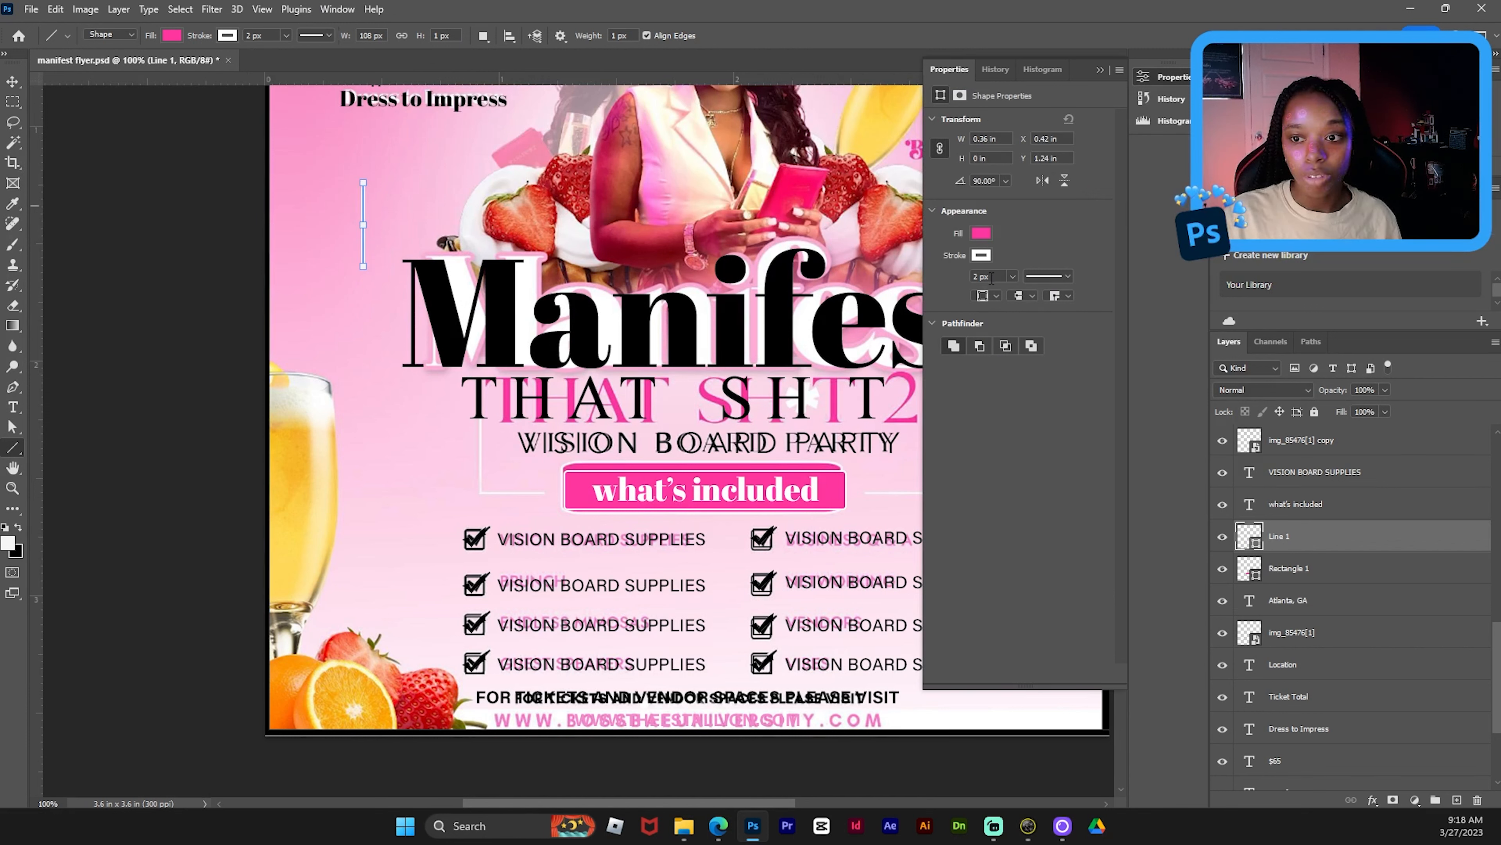
key("Return")
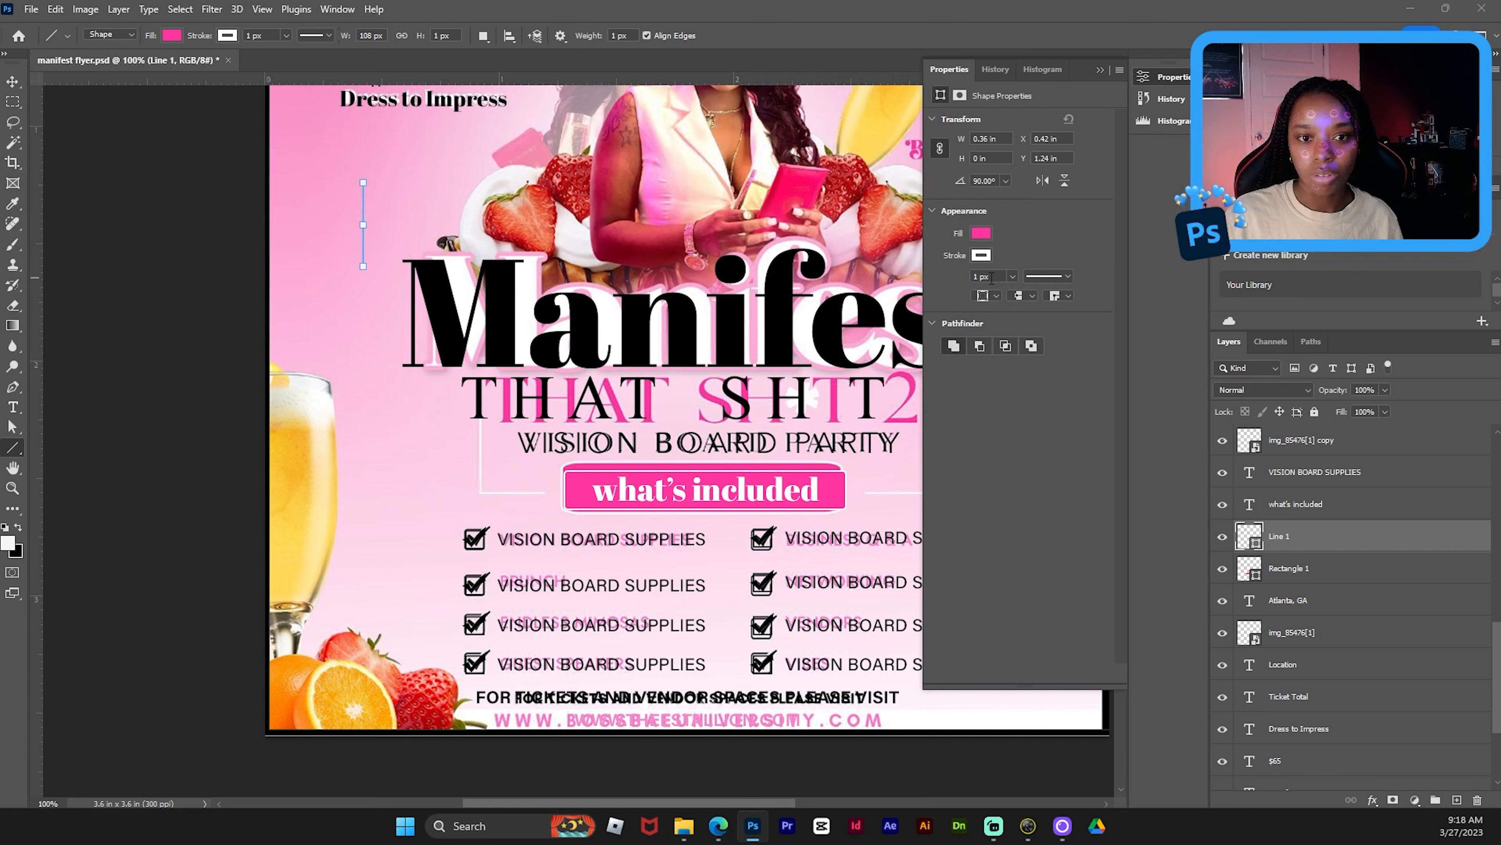
- Move the vertical line down beside the left upright of the reference bracket and turn off the transform controls
left_click(11, 81)
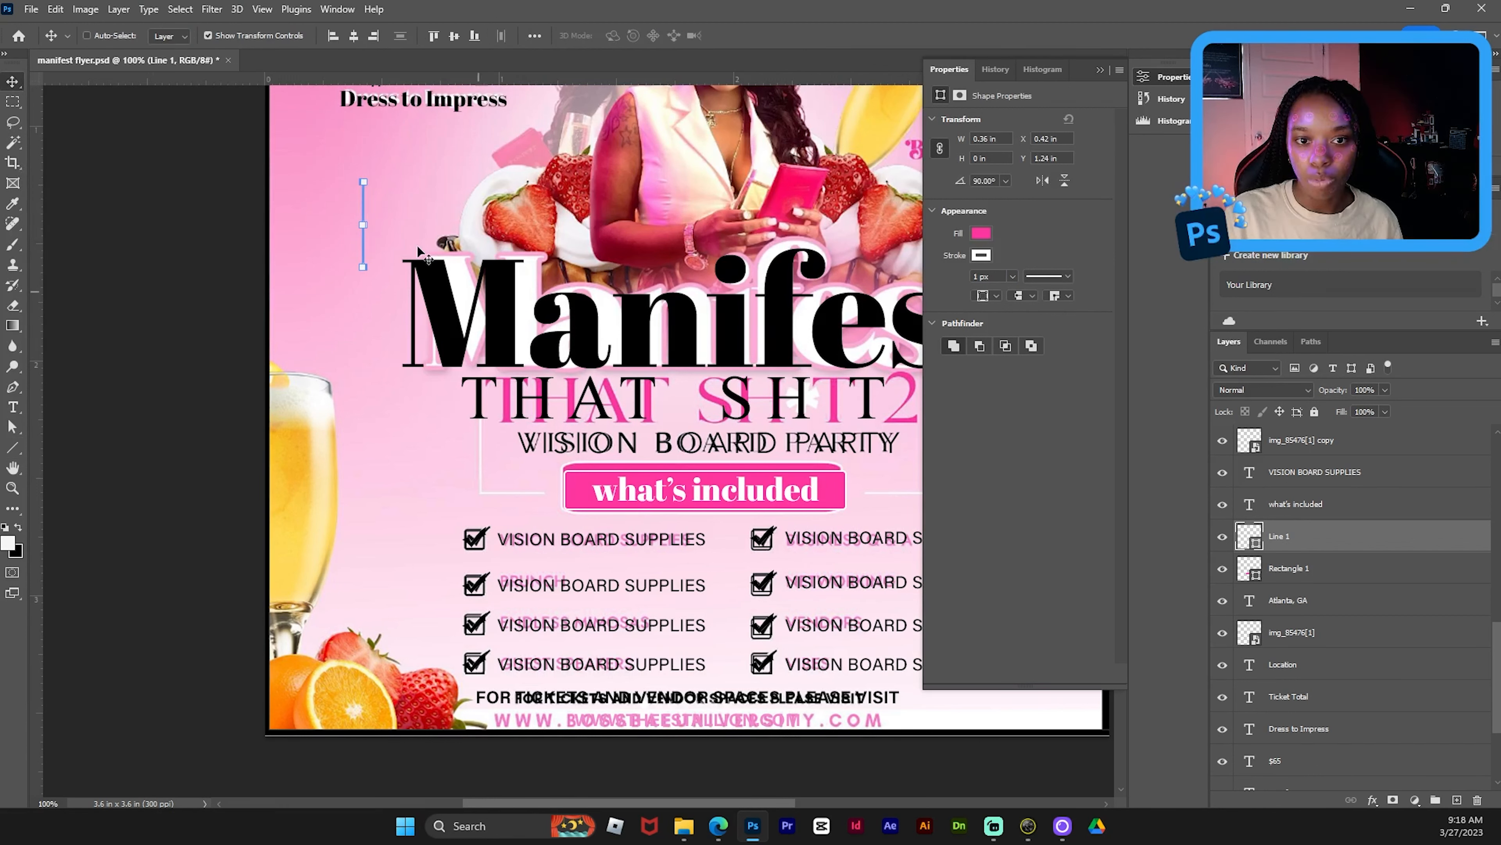
left_click_drag(425, 254, 542, 521)
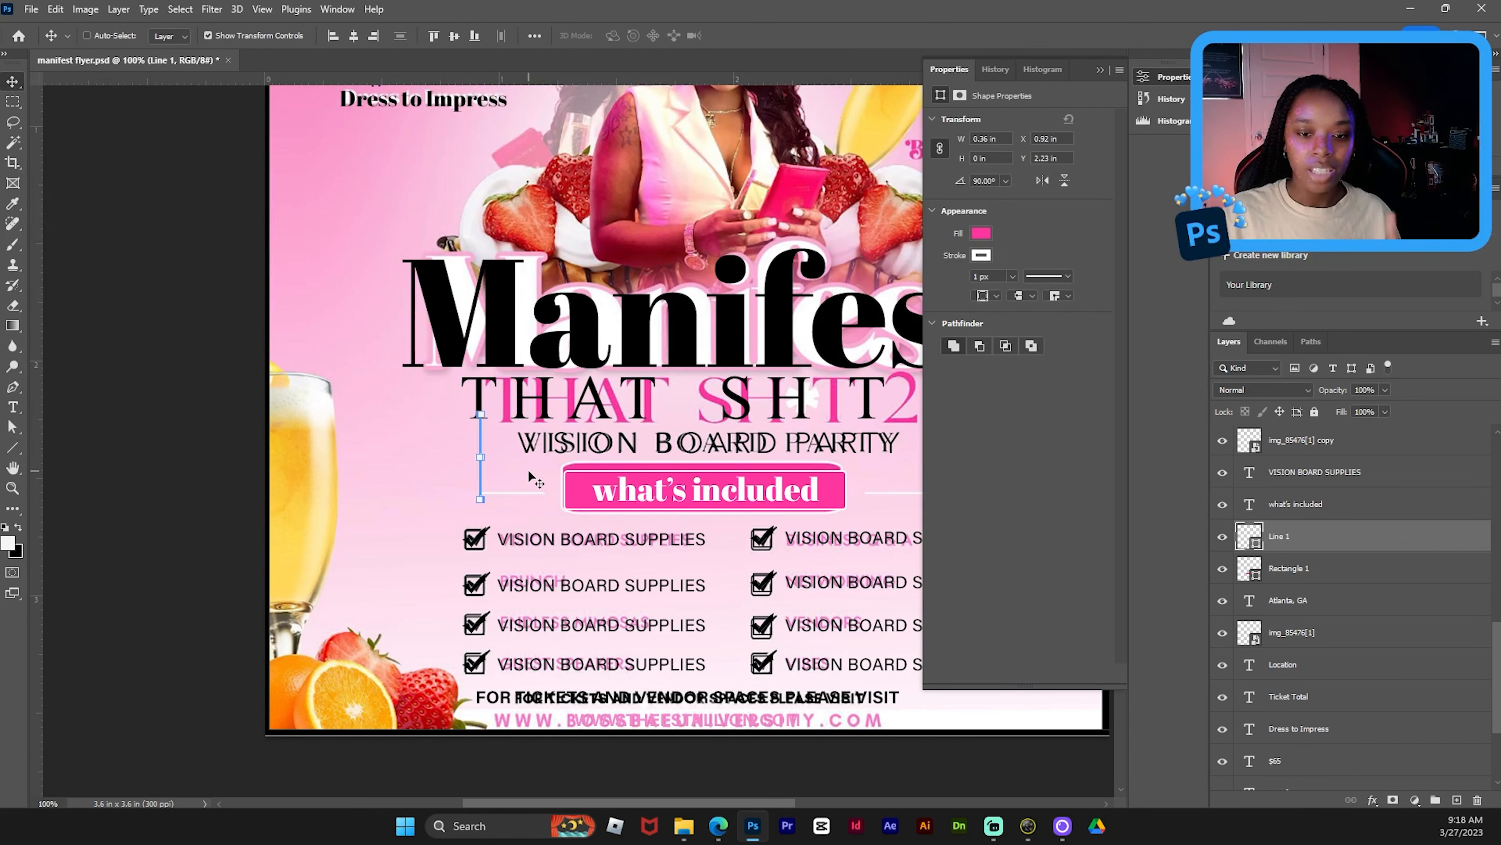
key("ctrl+plus")
key("ctrl+plus")
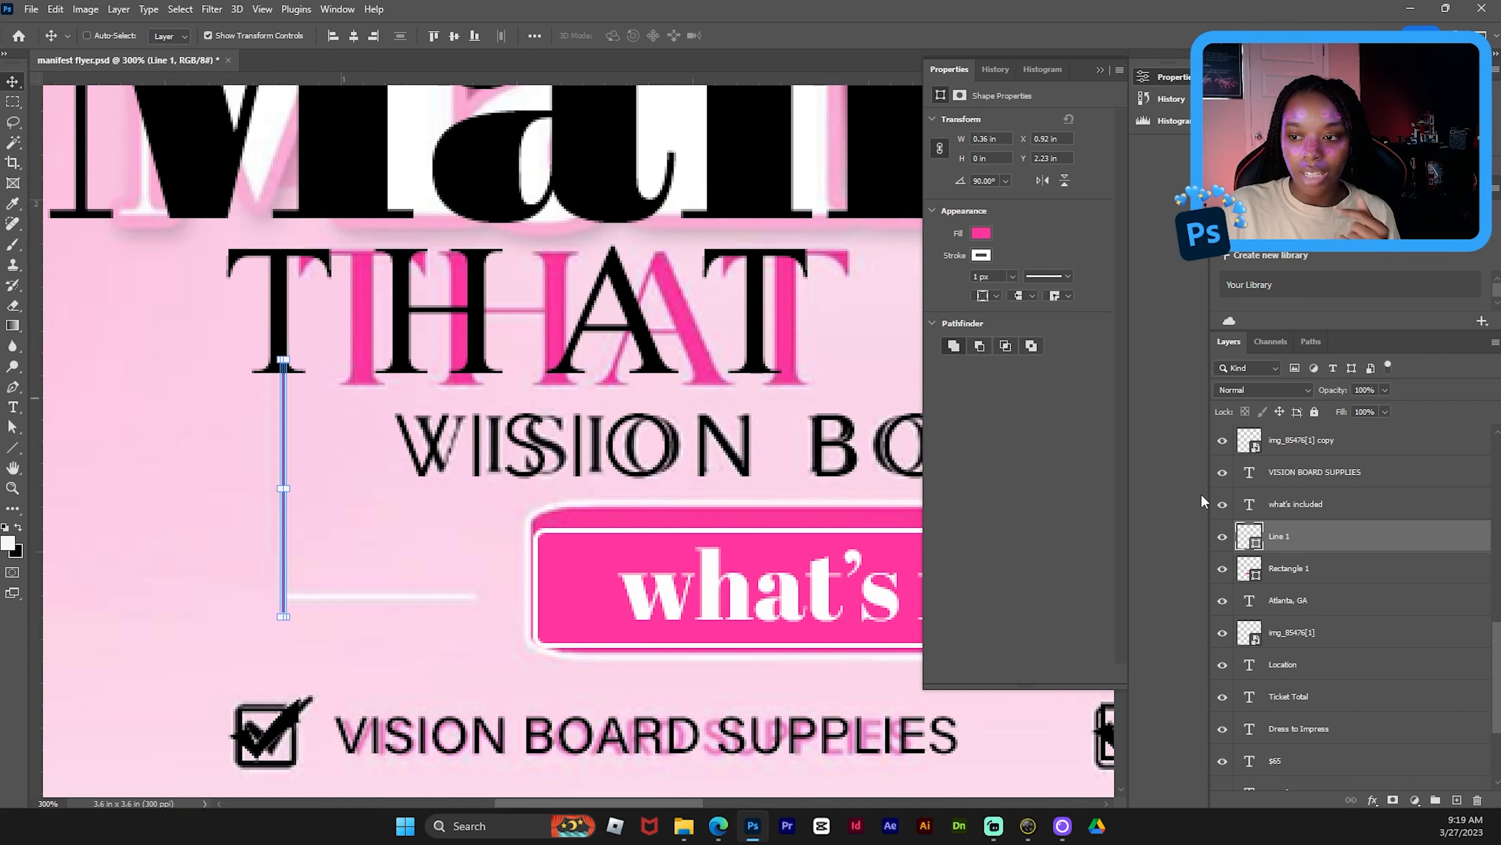
left_click(1379, 610)
left_click(1371, 536)
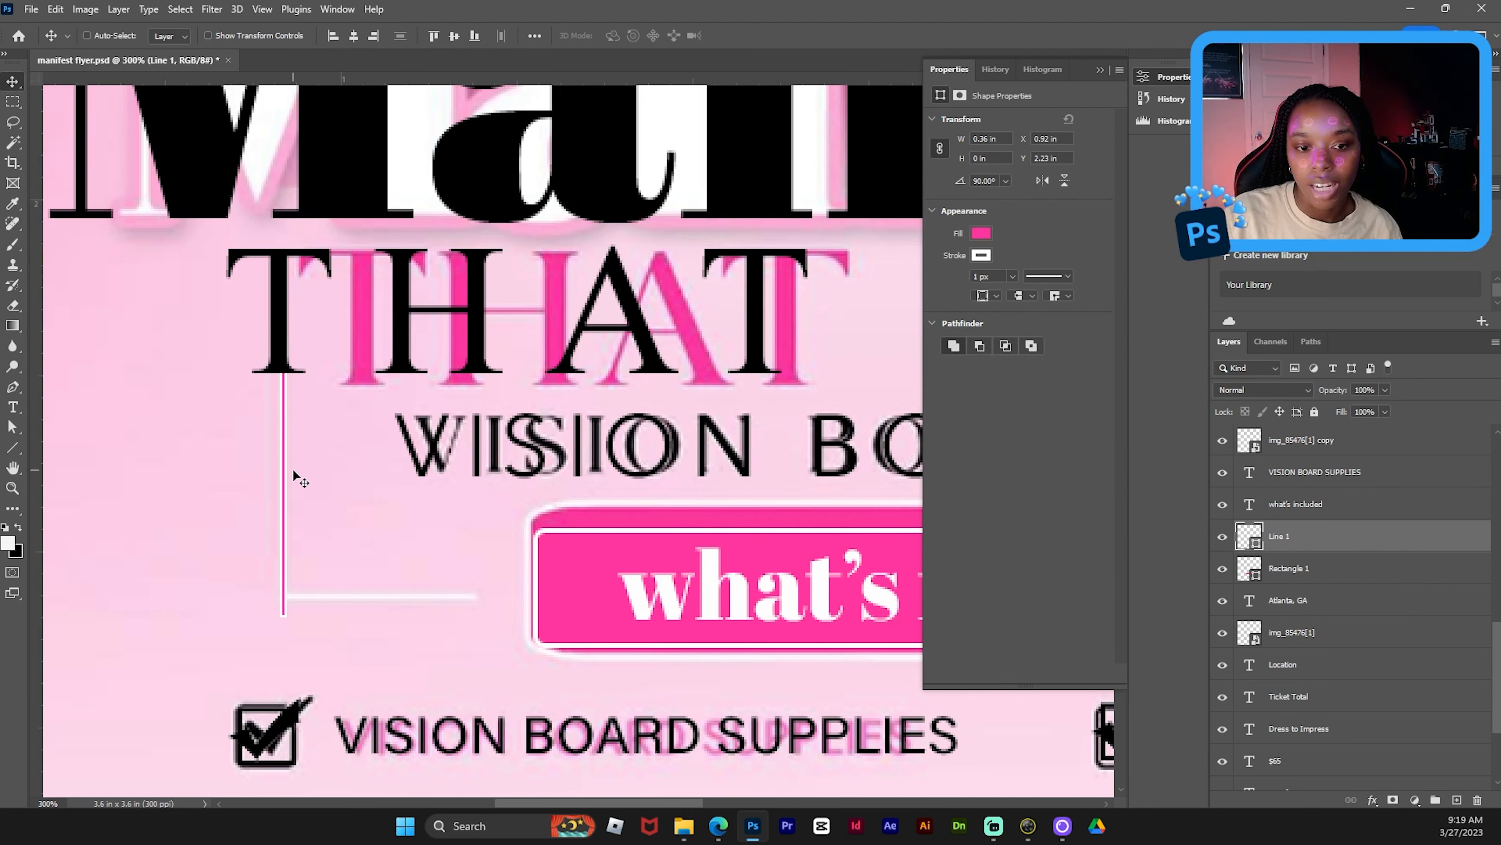
left_click_drag(363, 521, 330, 516)
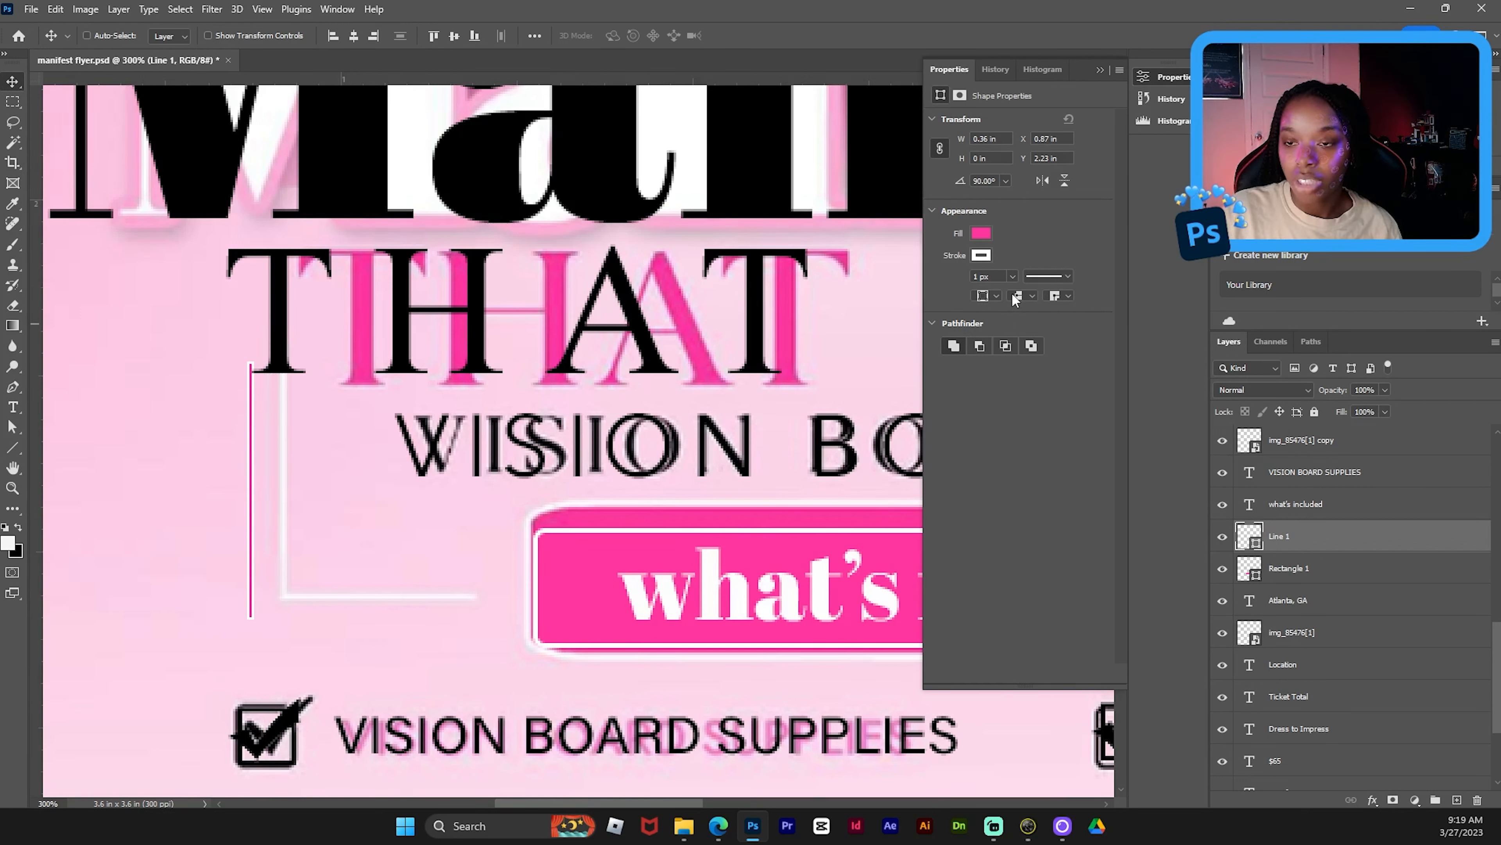
- Set the vertical line's fill to white and remove its stroke
left_click(980, 234)
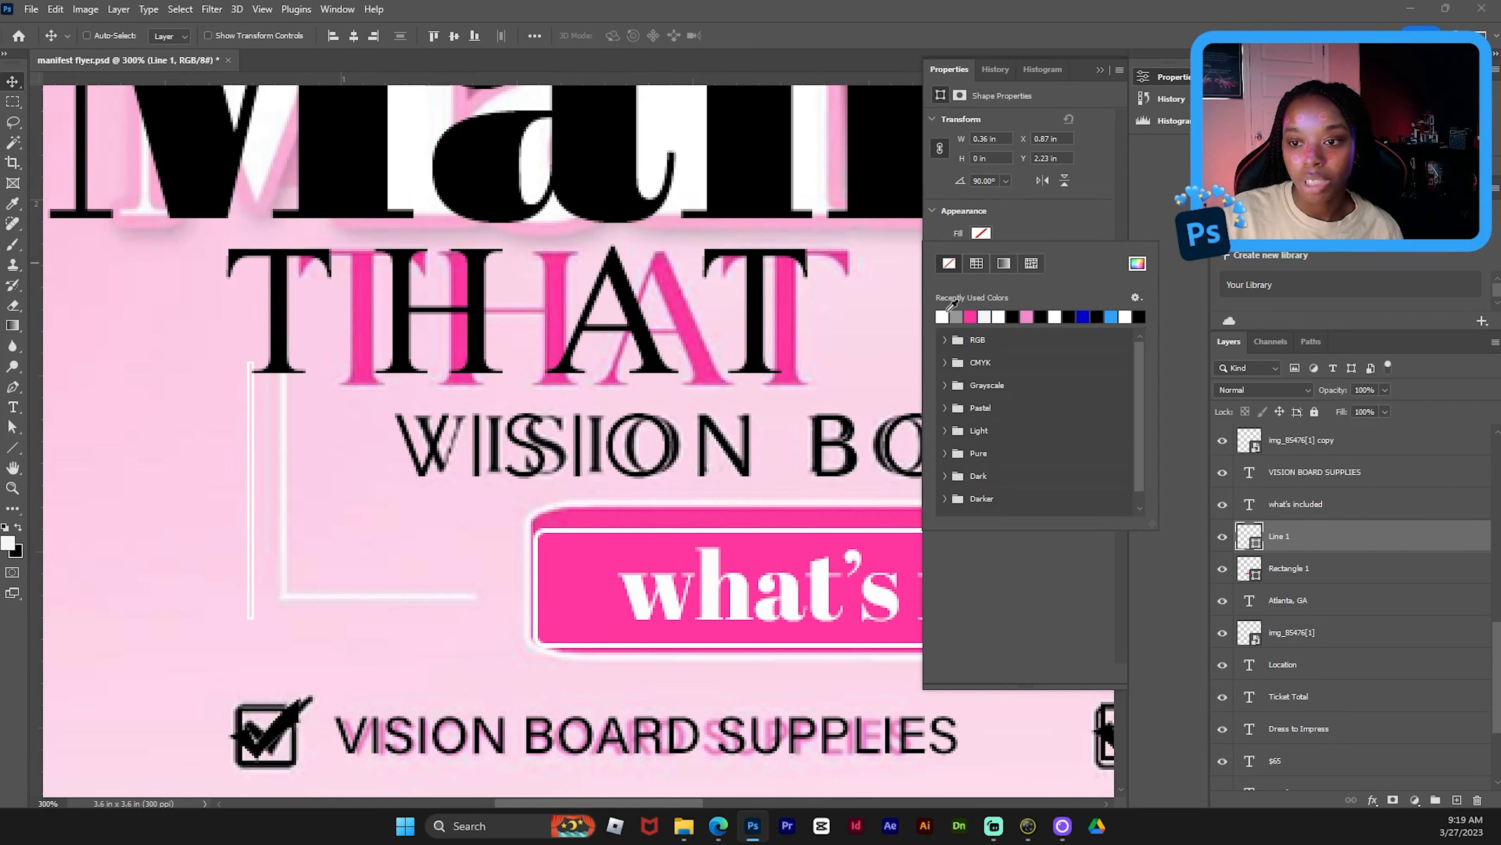
left_click(944, 317)
left_click(1046, 233)
left_click(982, 255)
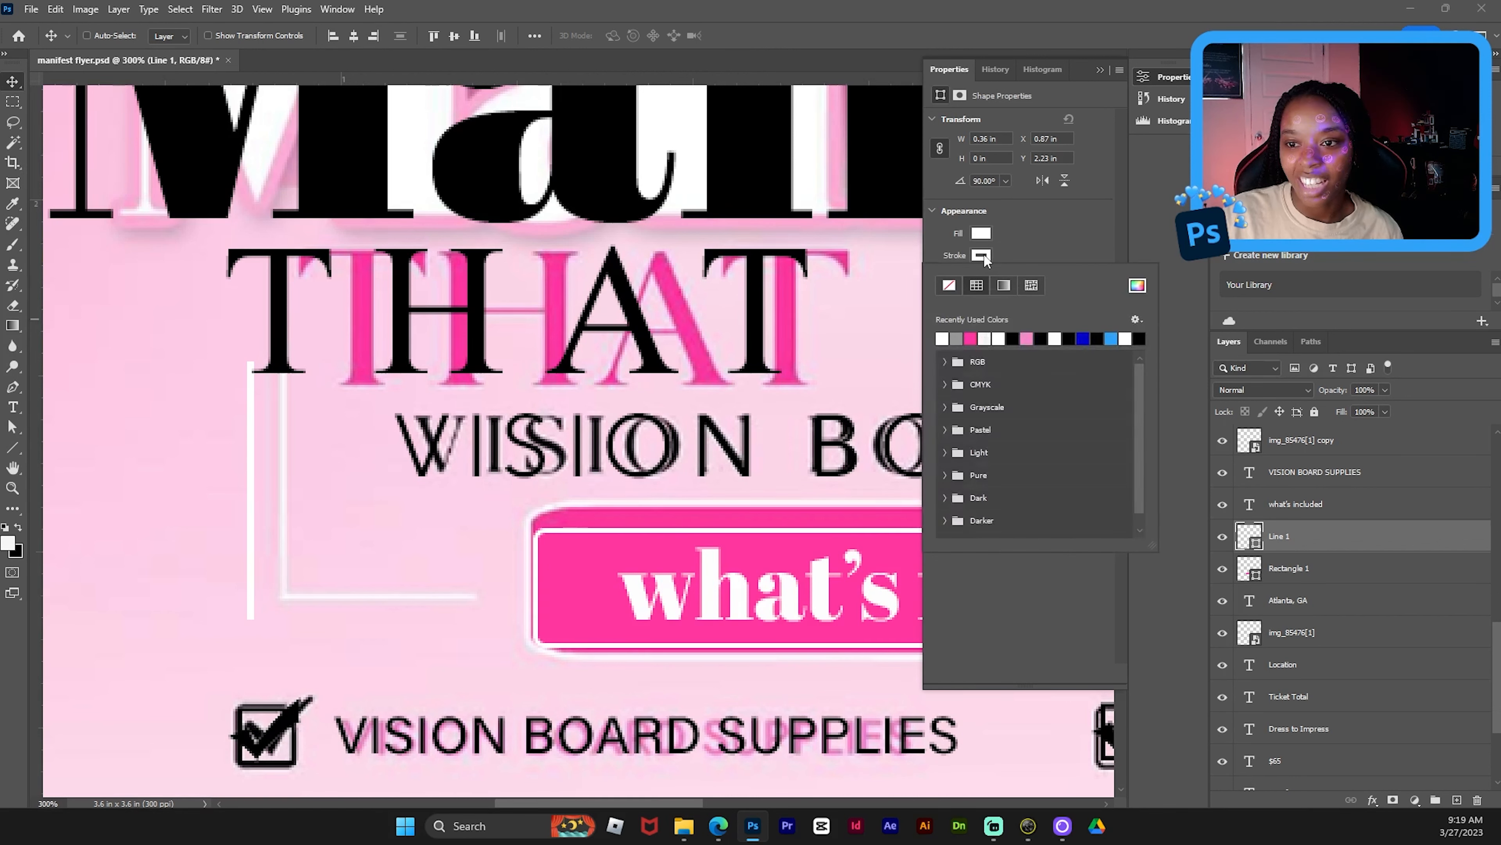
left_click(953, 286)
left_click(1047, 241)
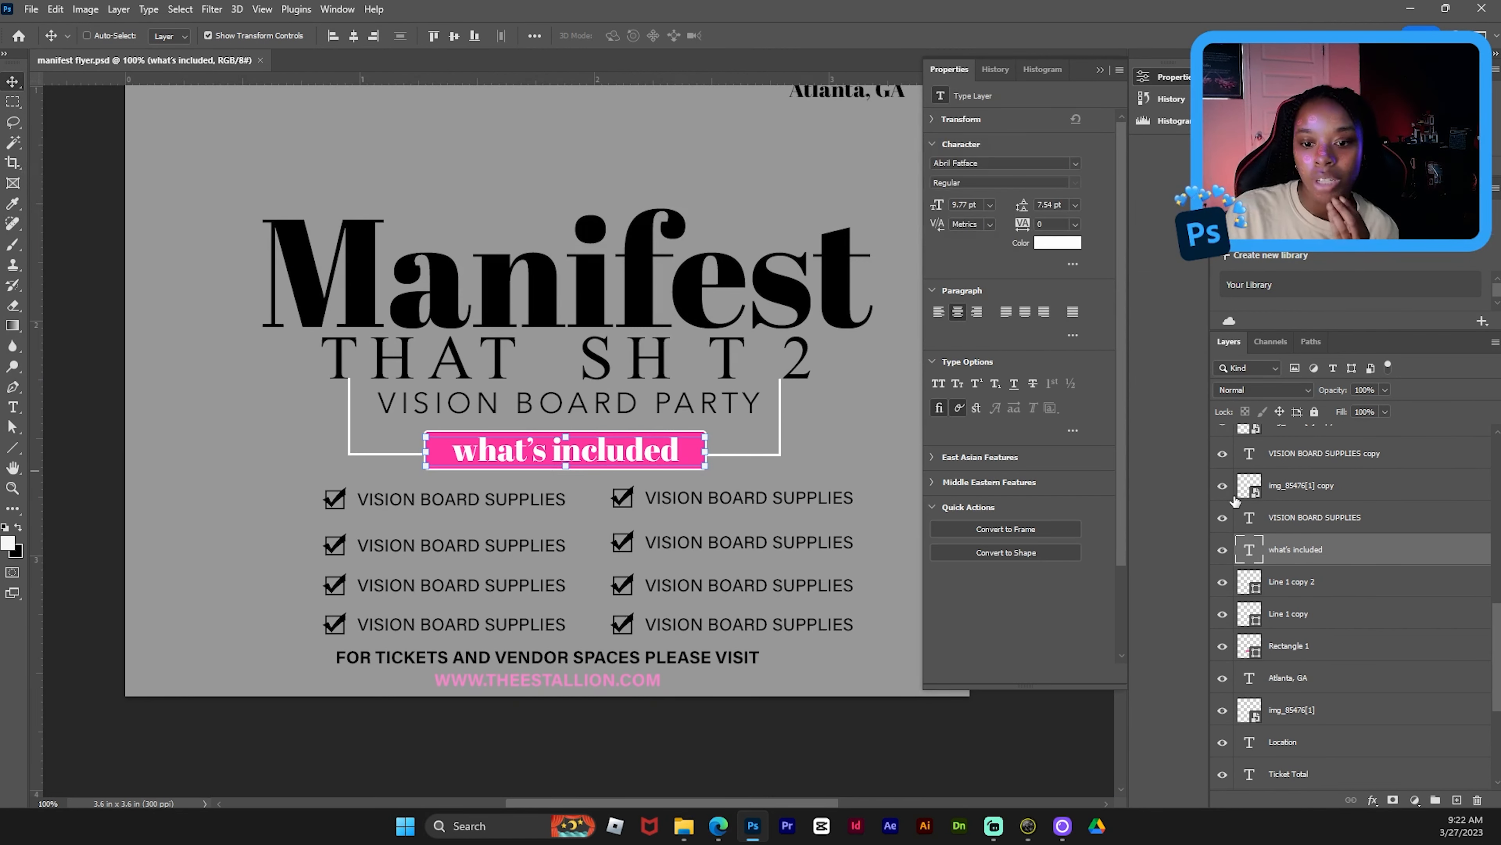
- Show the ref image layer again and compare its title with the Manifest text by hiding and reshowing that text layer
scroll(1337, 674, "down", 5)
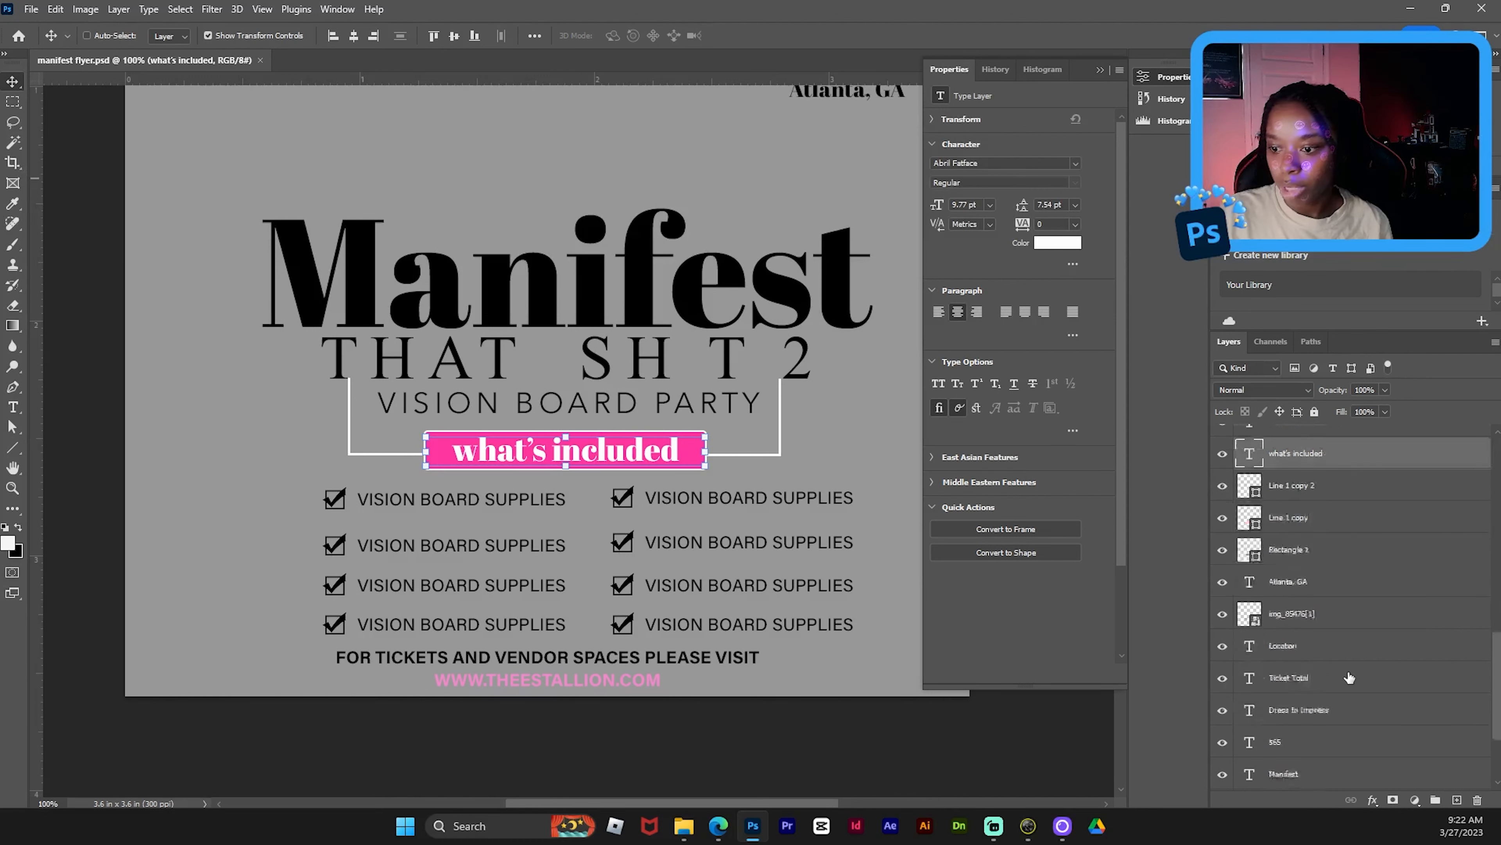
left_click(1223, 710)
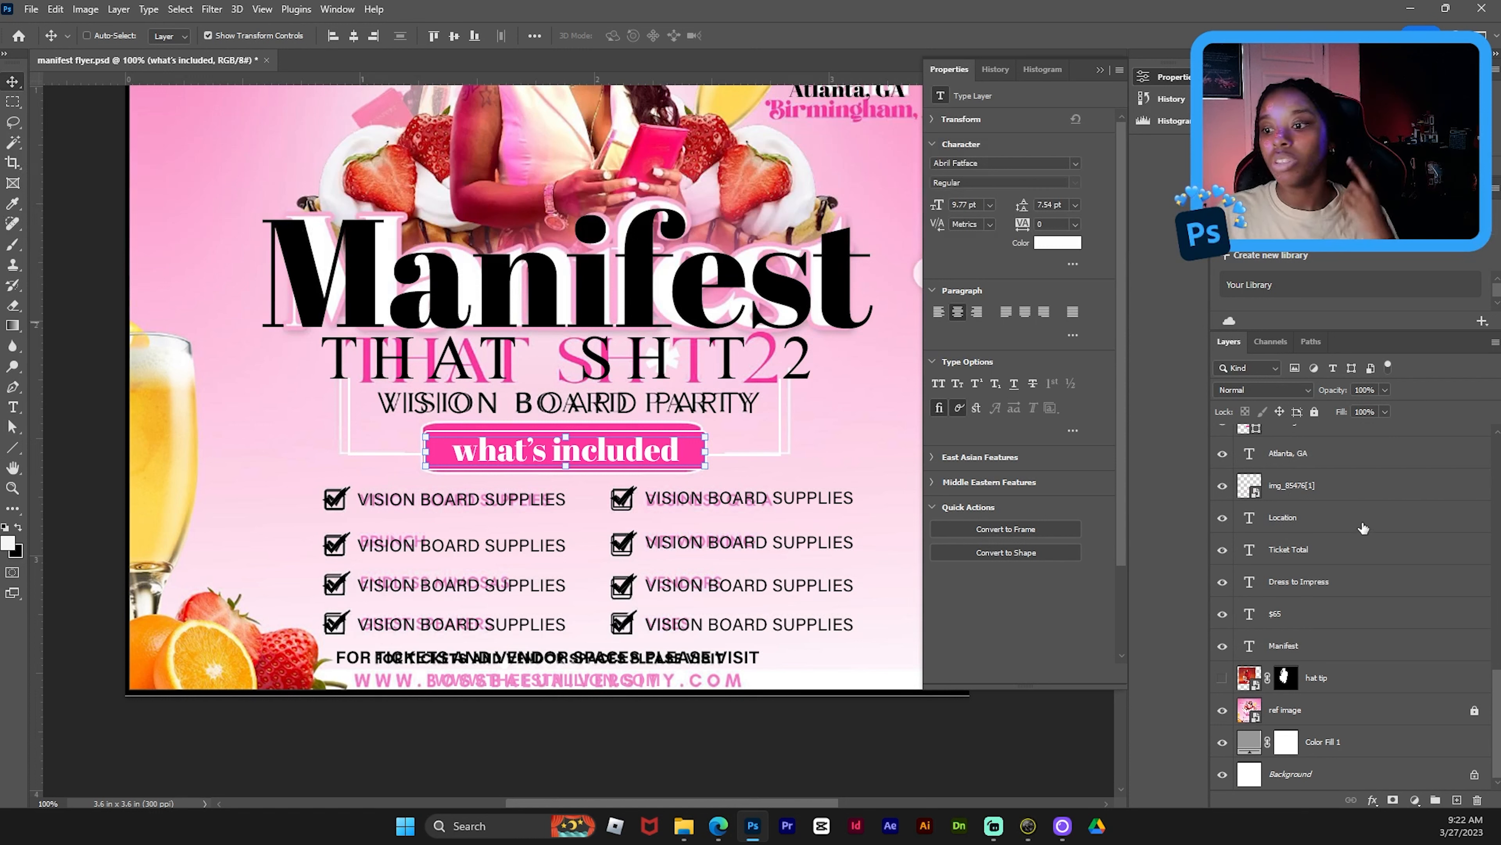
scroll(1352, 543, "up", 2)
scroll(1344, 542, "down", 3)
left_click(1283, 645)
left_click(1223, 645)
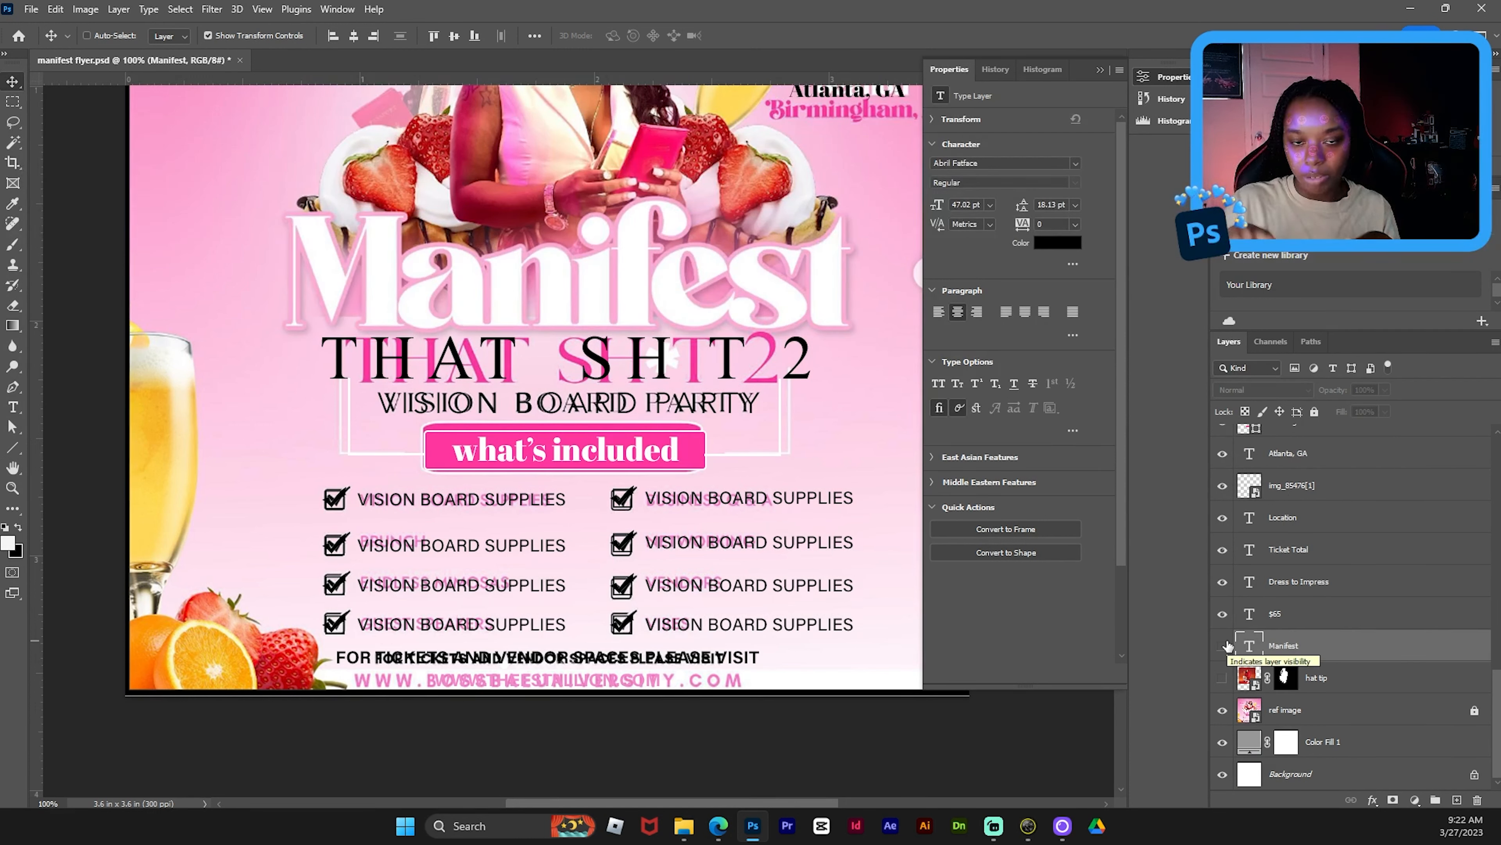
left_click(1222, 646)
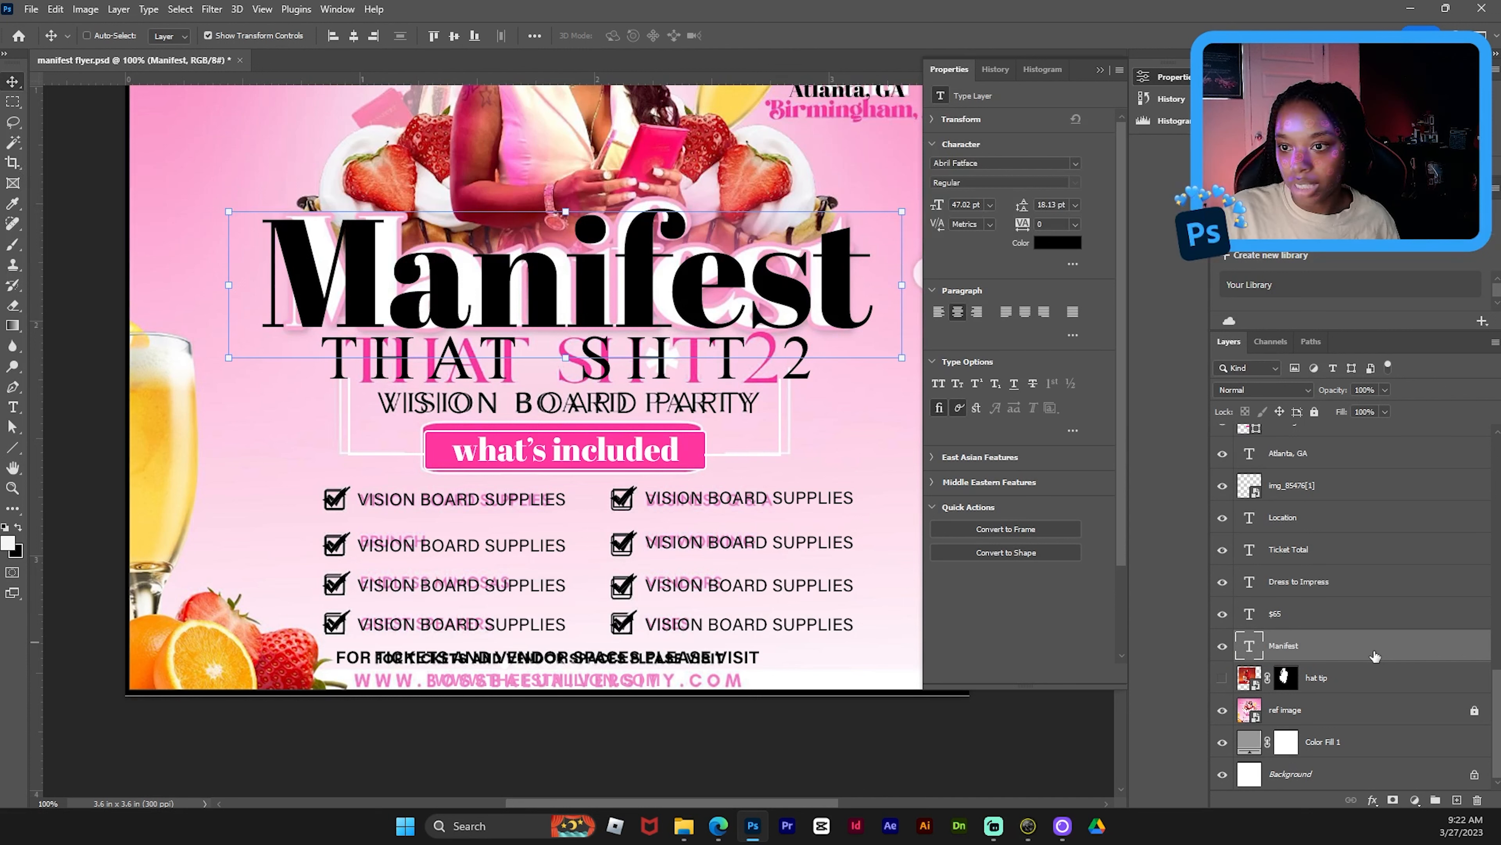
- Add an outside stroke of 3 px to the Manifest title, colored light pink (#f7a5c8) sampled from the reference
double_click(1376, 655)
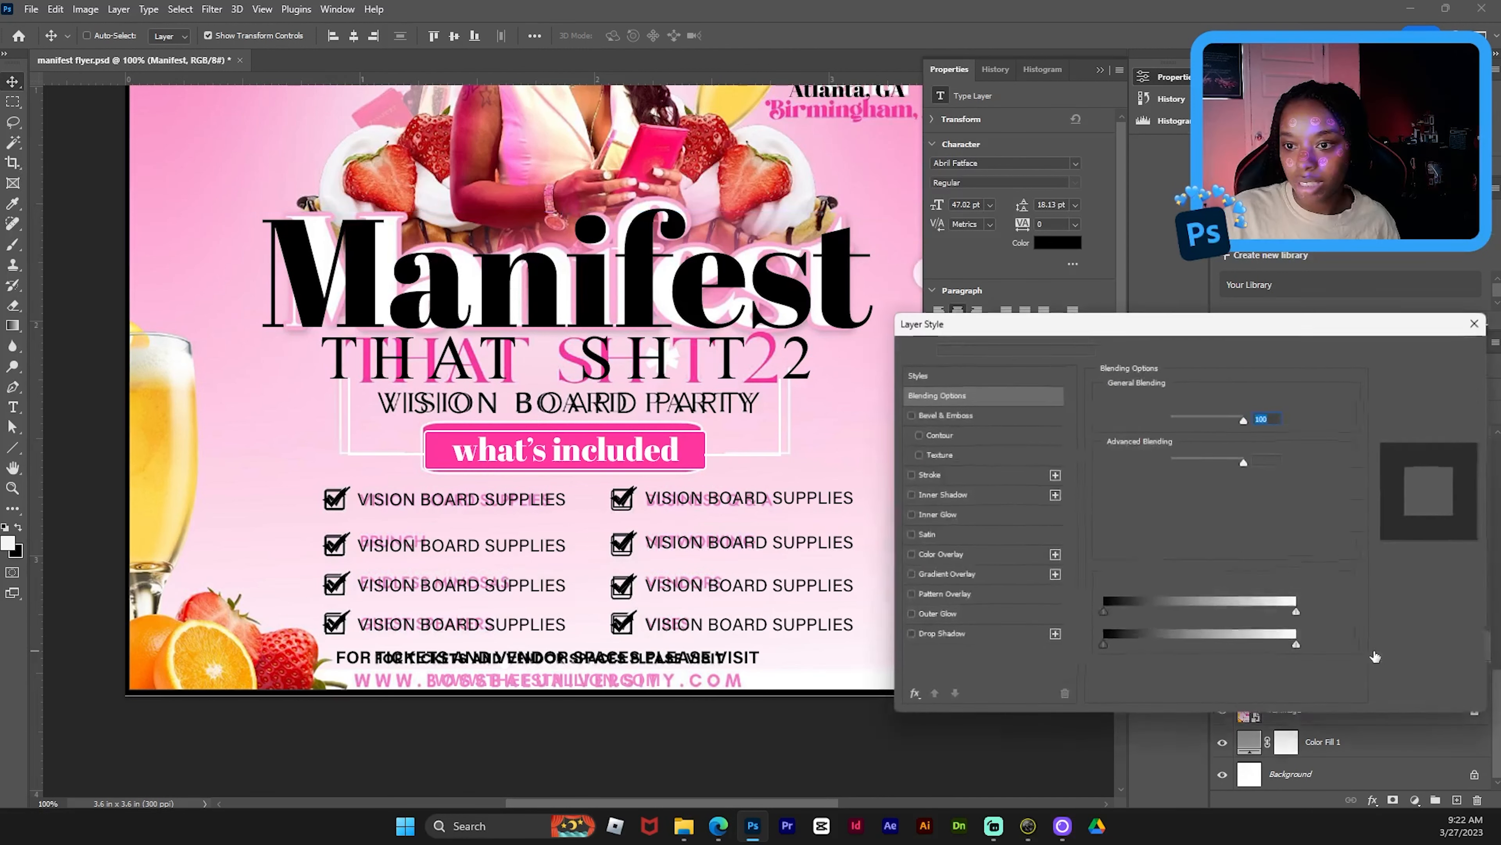
left_click(939, 473)
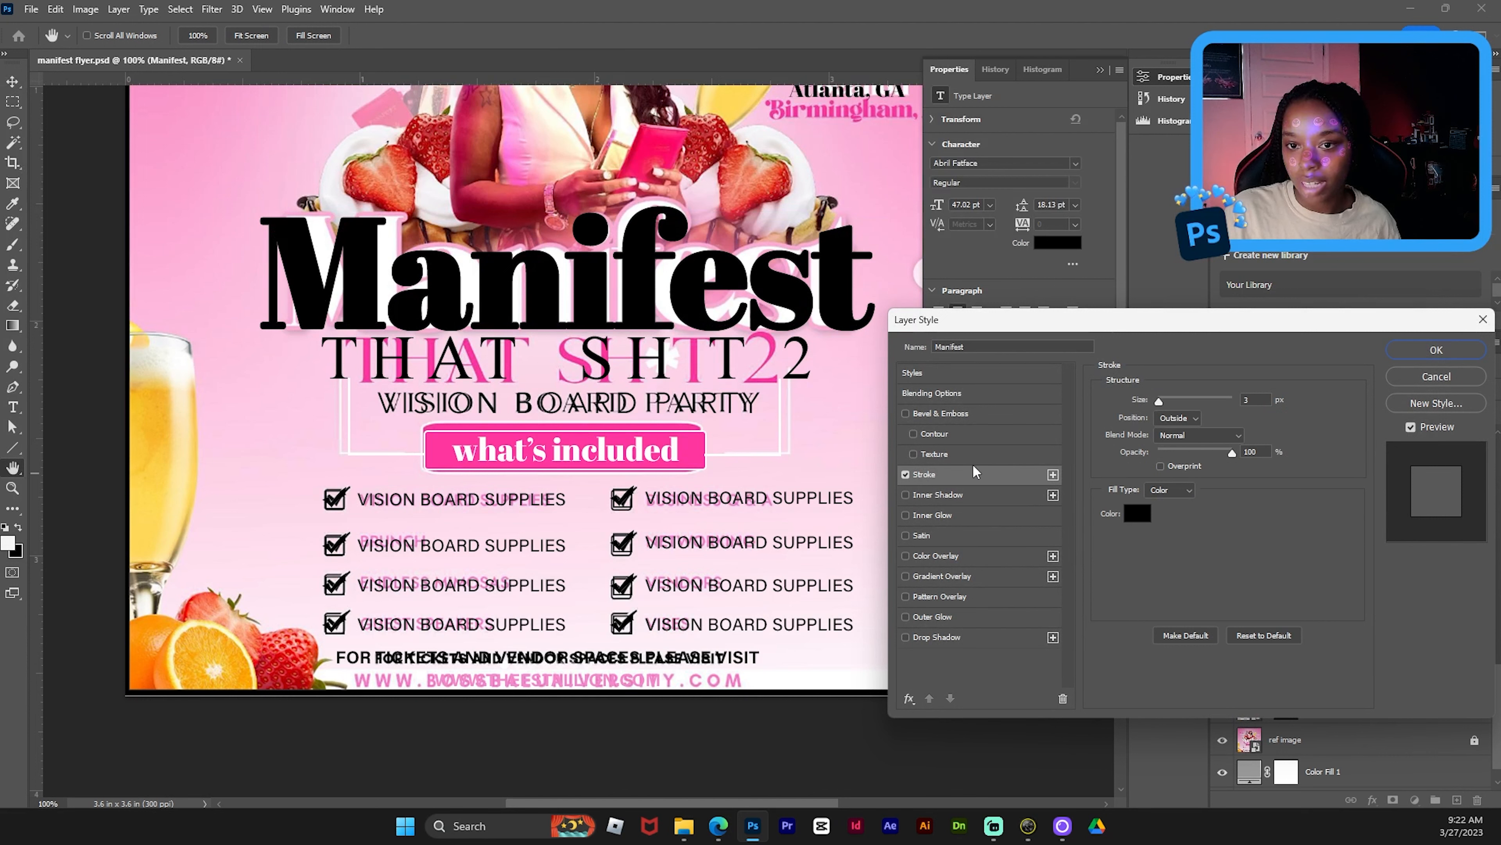
left_click_drag(1173, 325, 1172, 188)
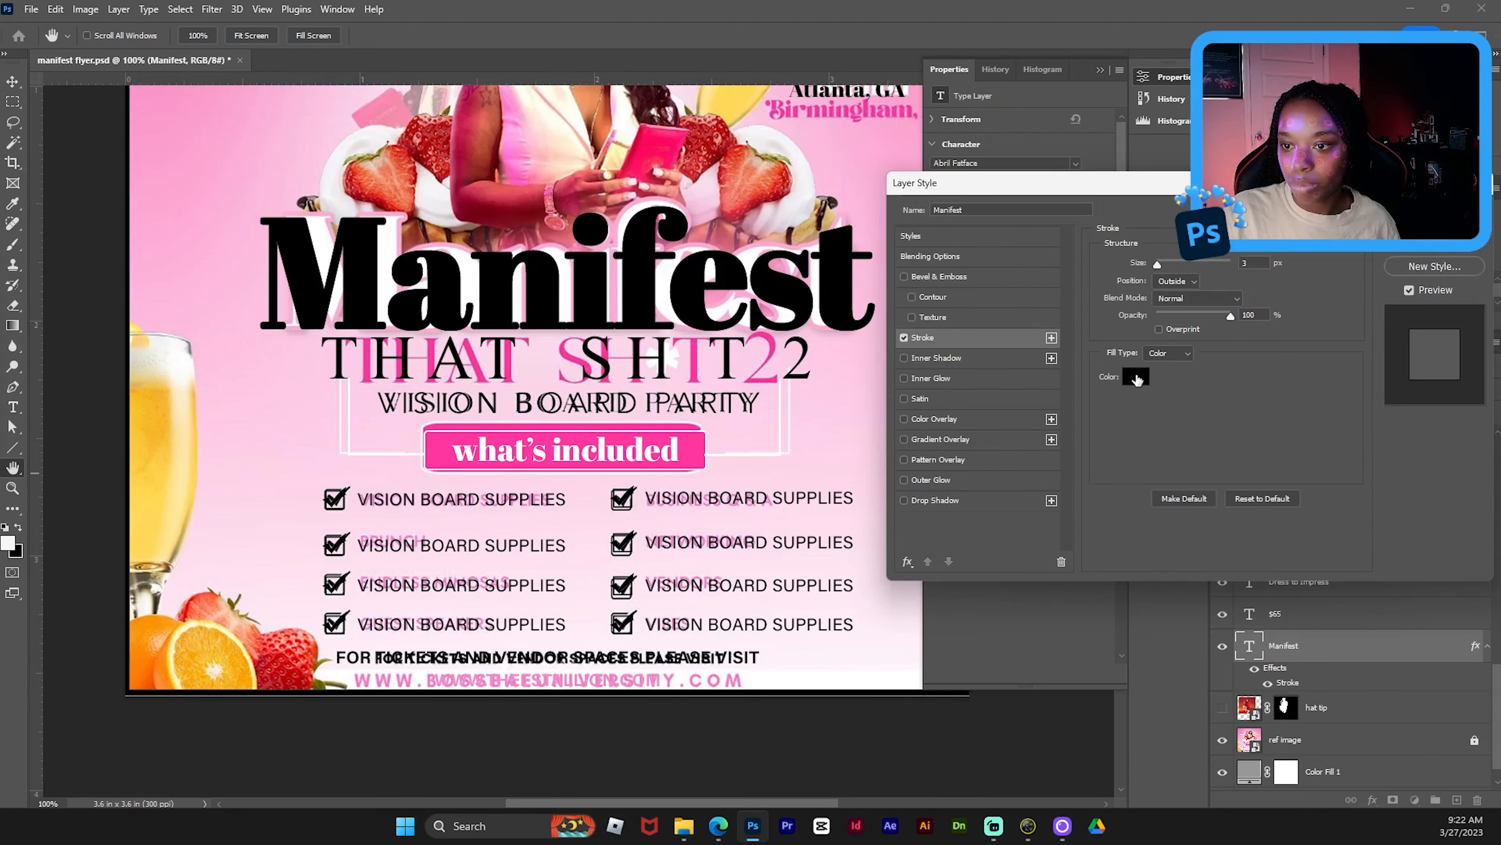
left_click(1137, 376)
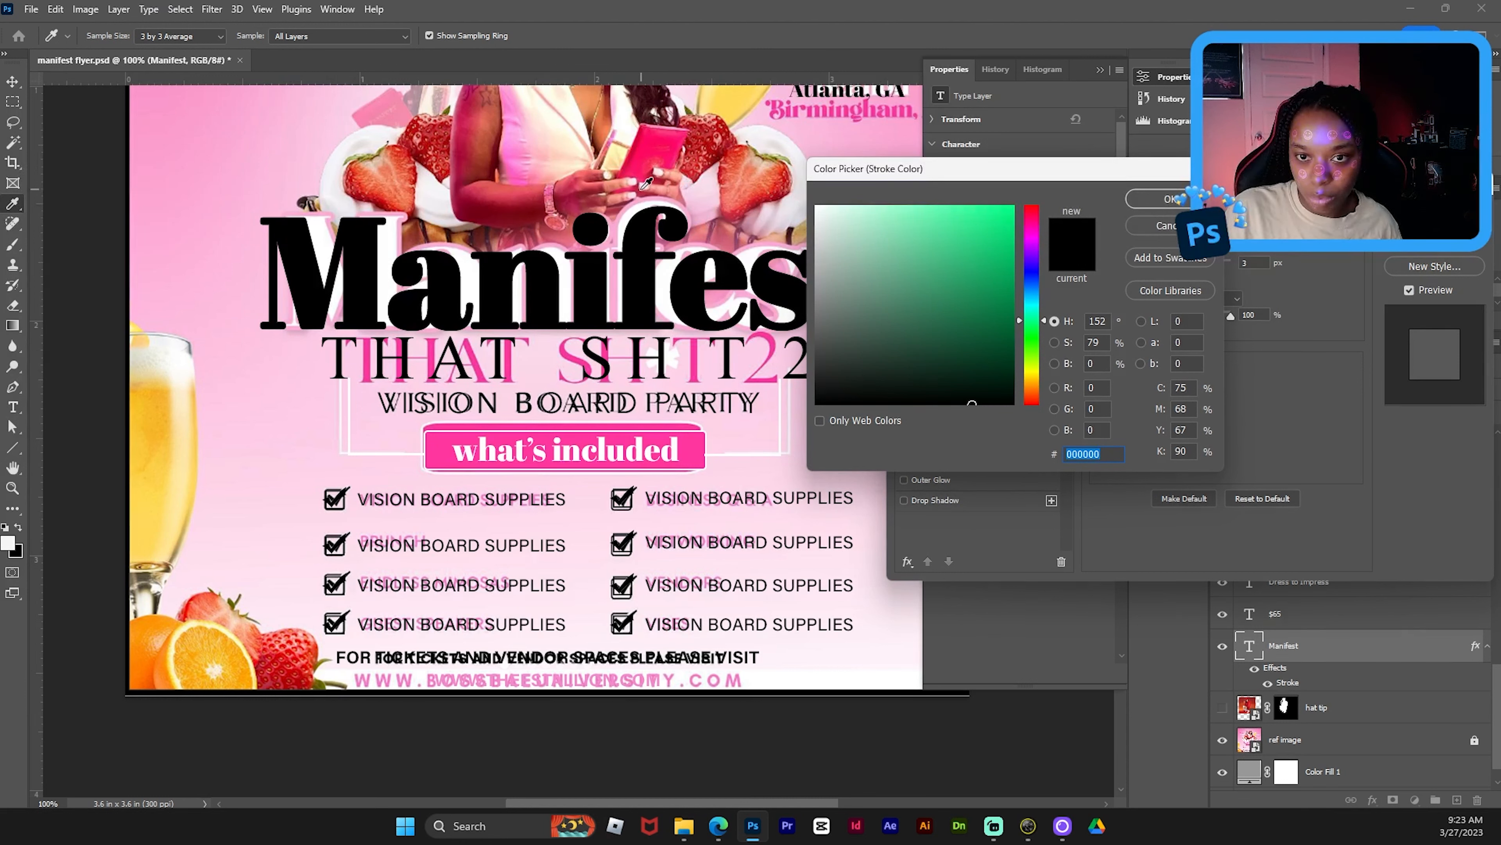
left_click(627, 206)
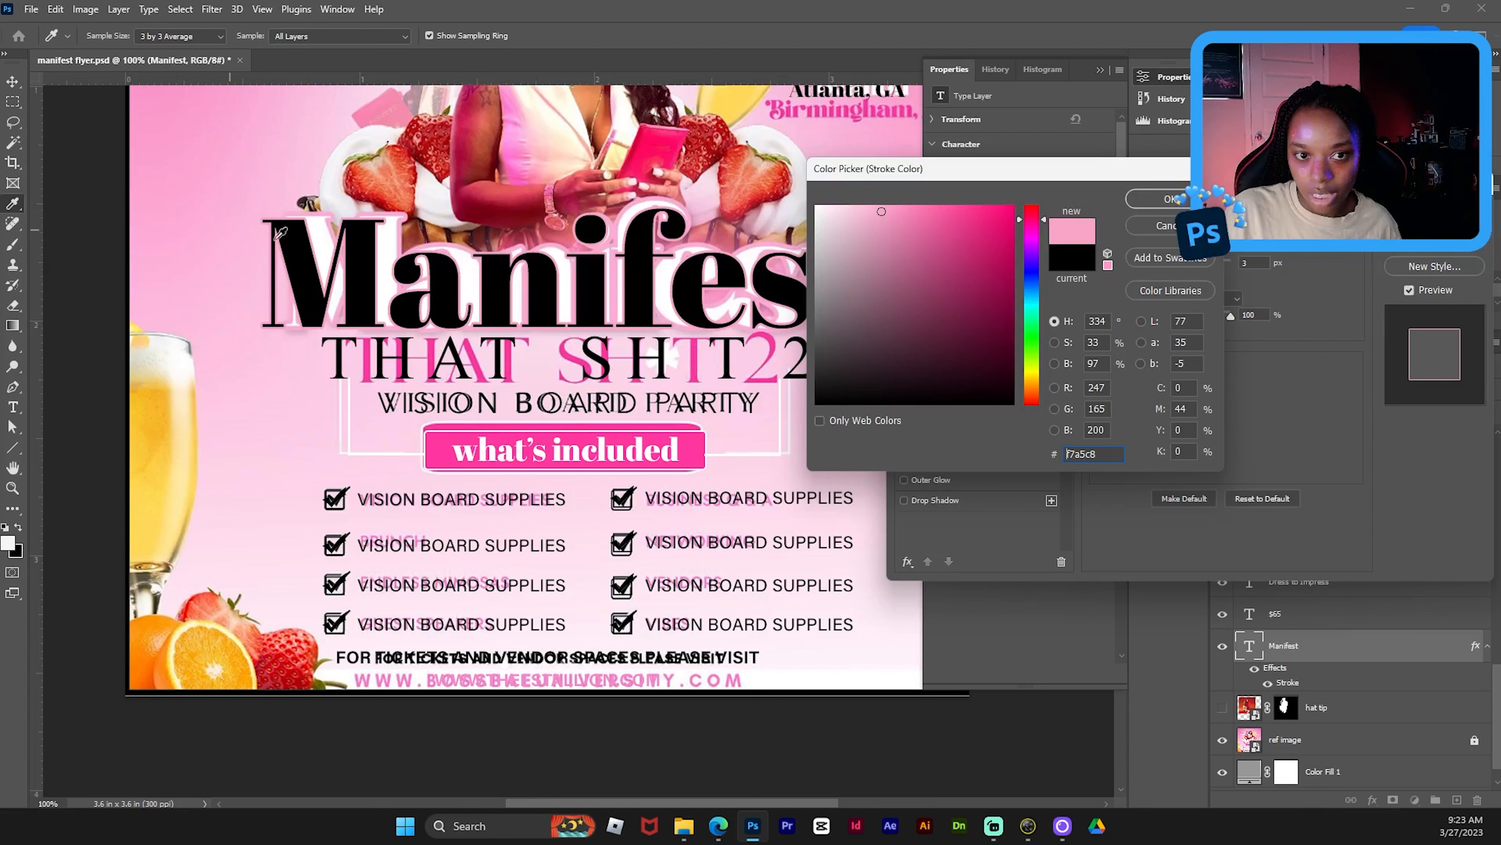
left_click(1163, 199)
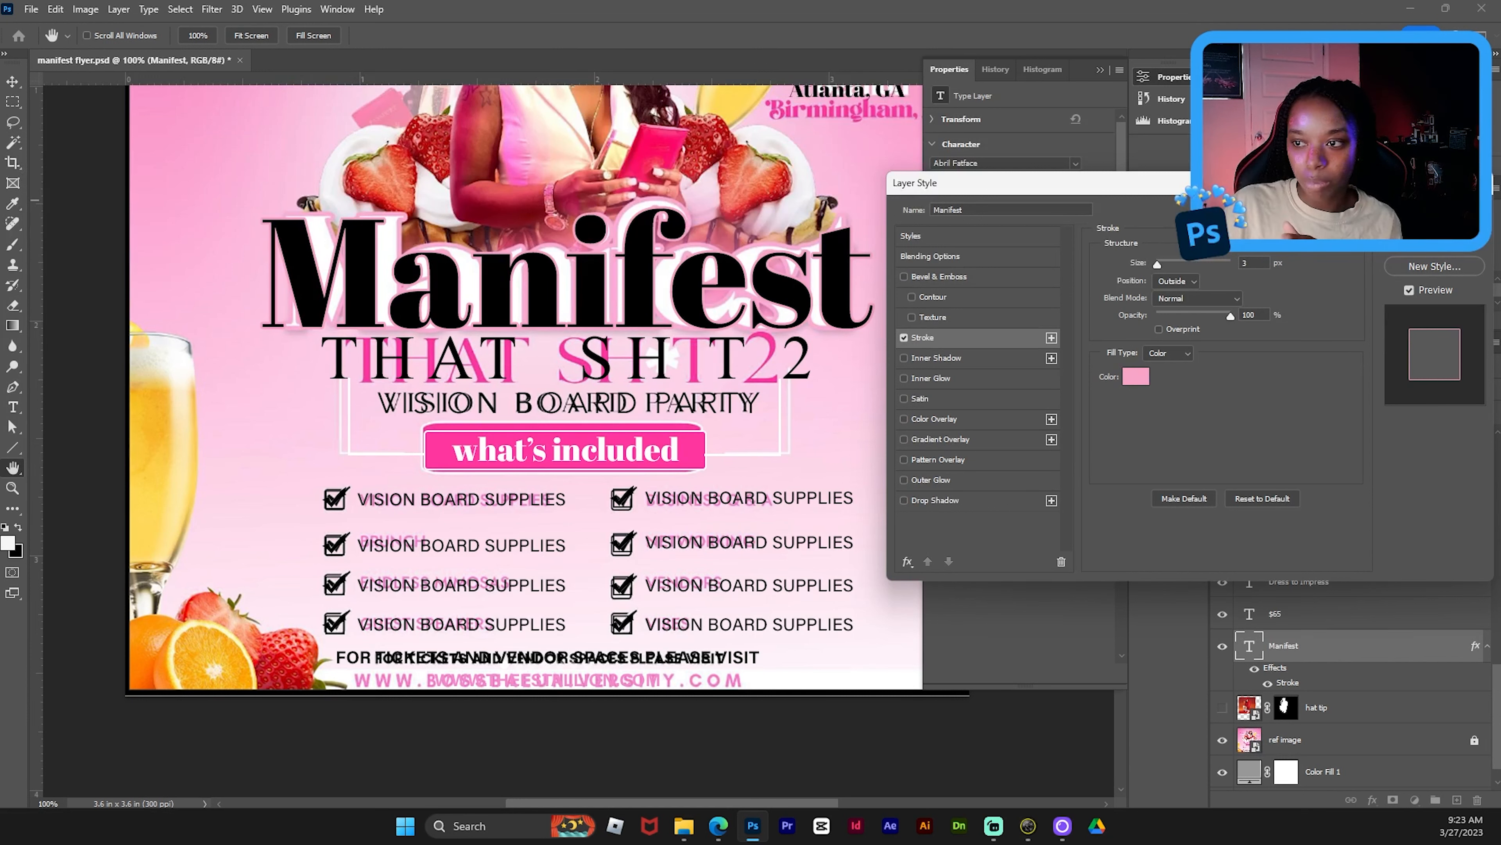
left_click(1435, 216)
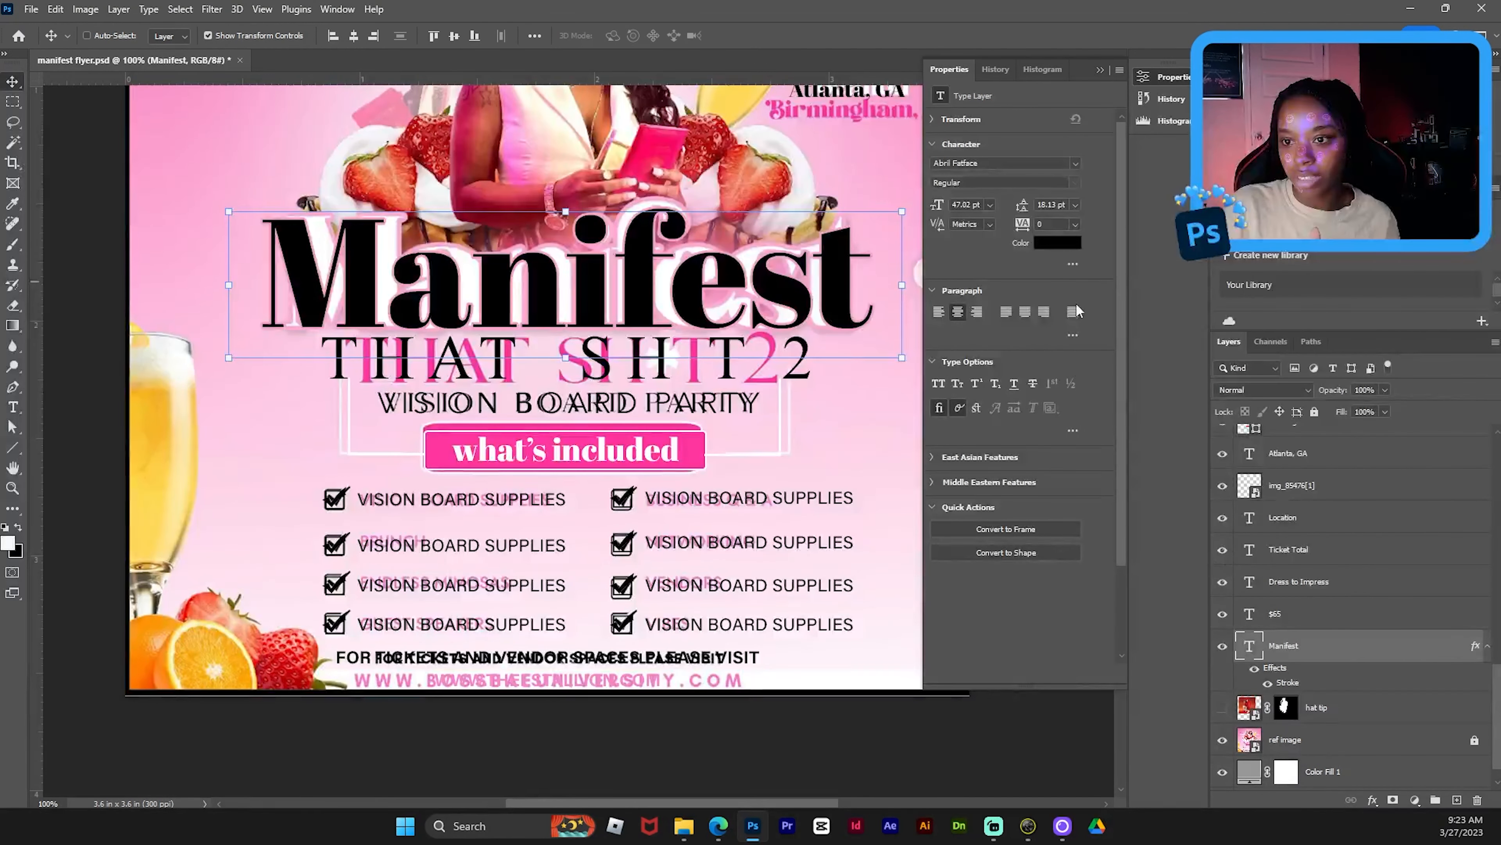
- Set the Manifest title's text color to white (ffffff)
left_click(1057, 243)
type("ffffff")
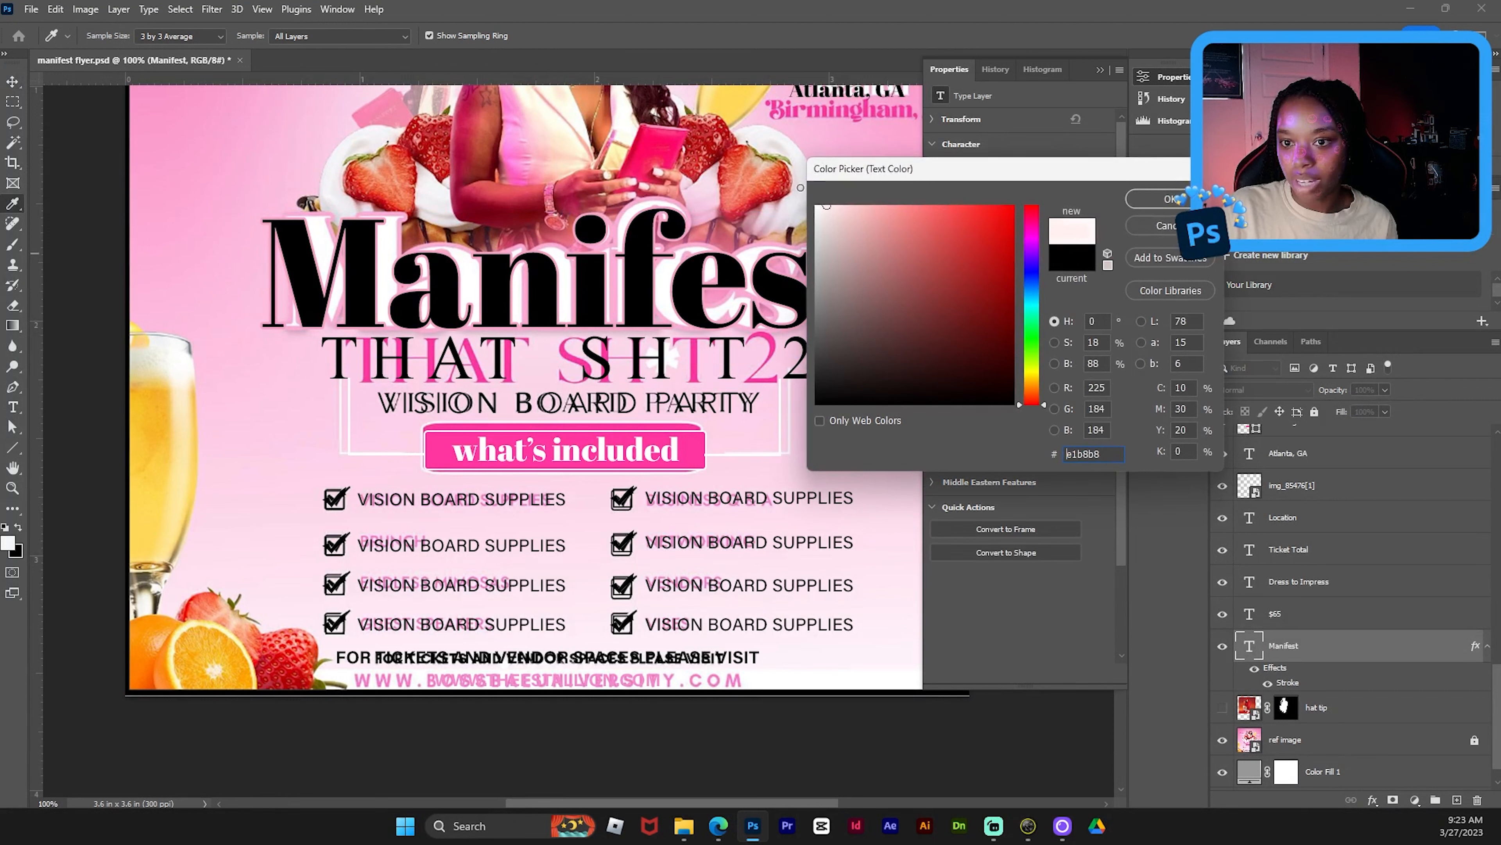
left_click(1165, 199)
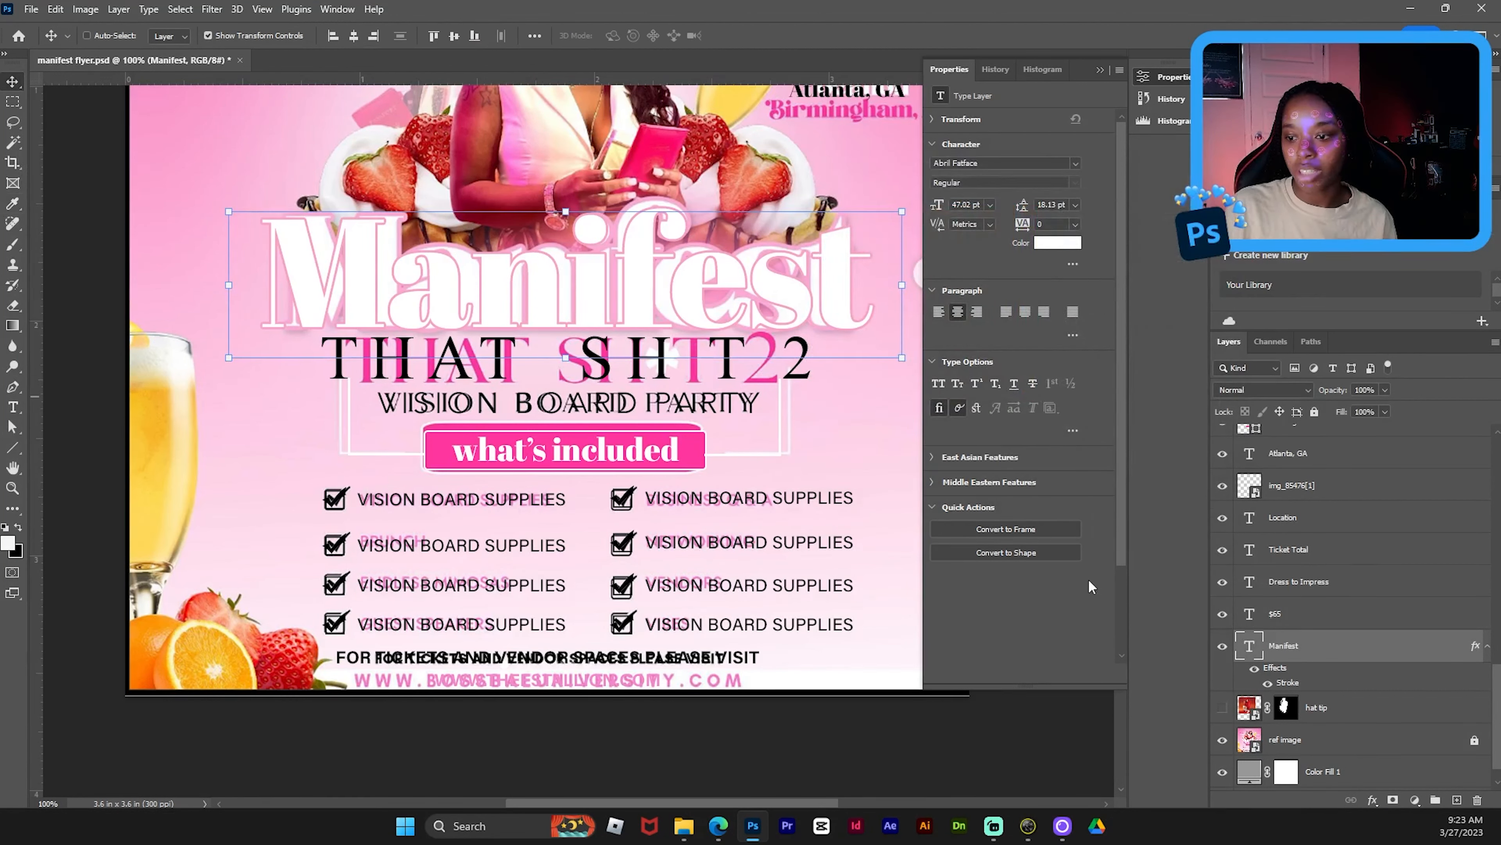
- Thicken the pink stroke around the Manifest title
double_click(1394, 649)
left_click(989, 338)
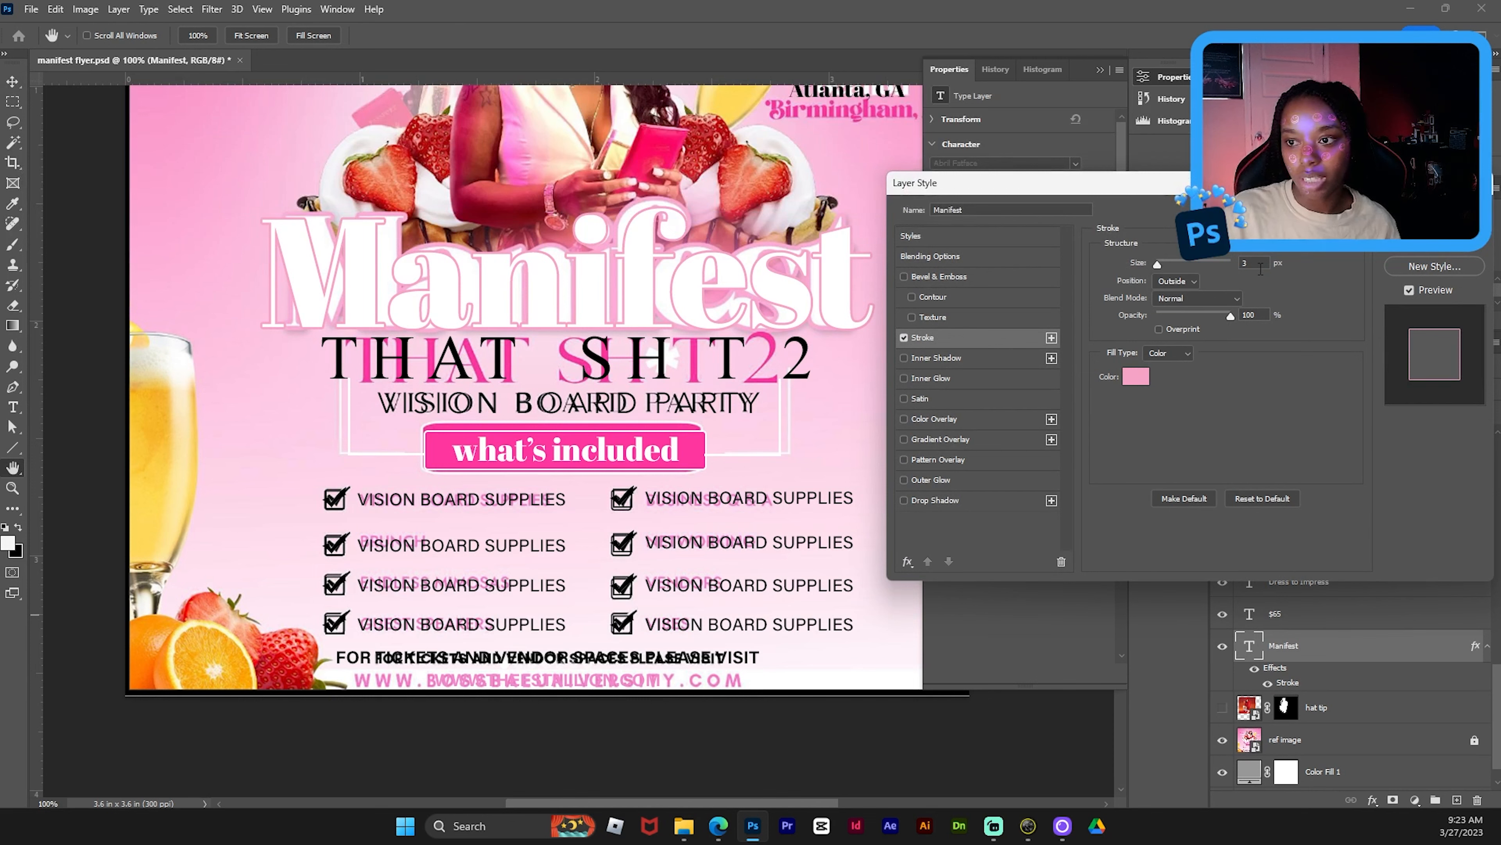
key("Return")
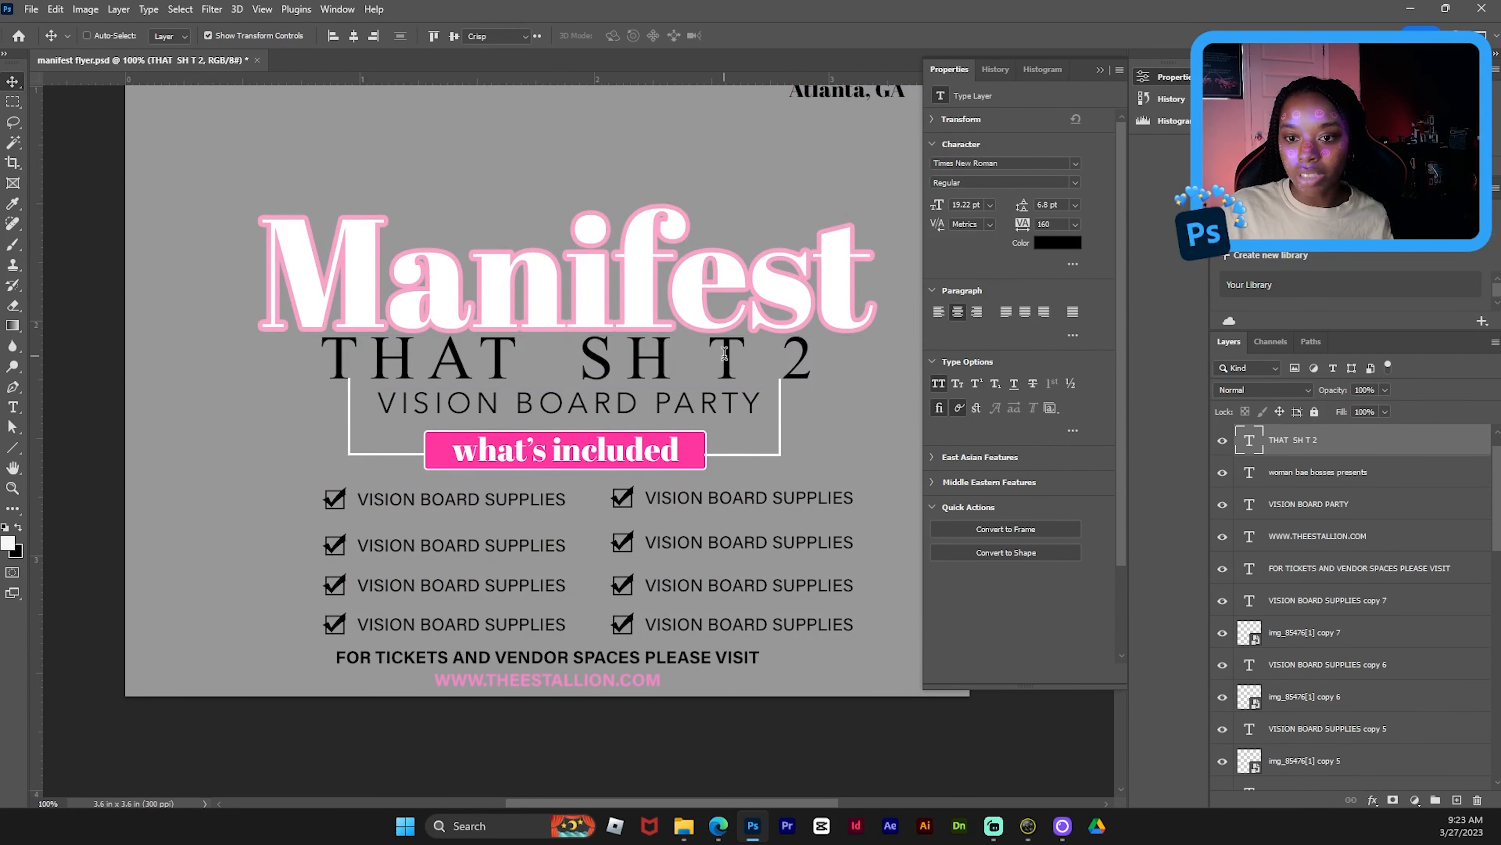
double_click(672, 359)
left_click(673, 361)
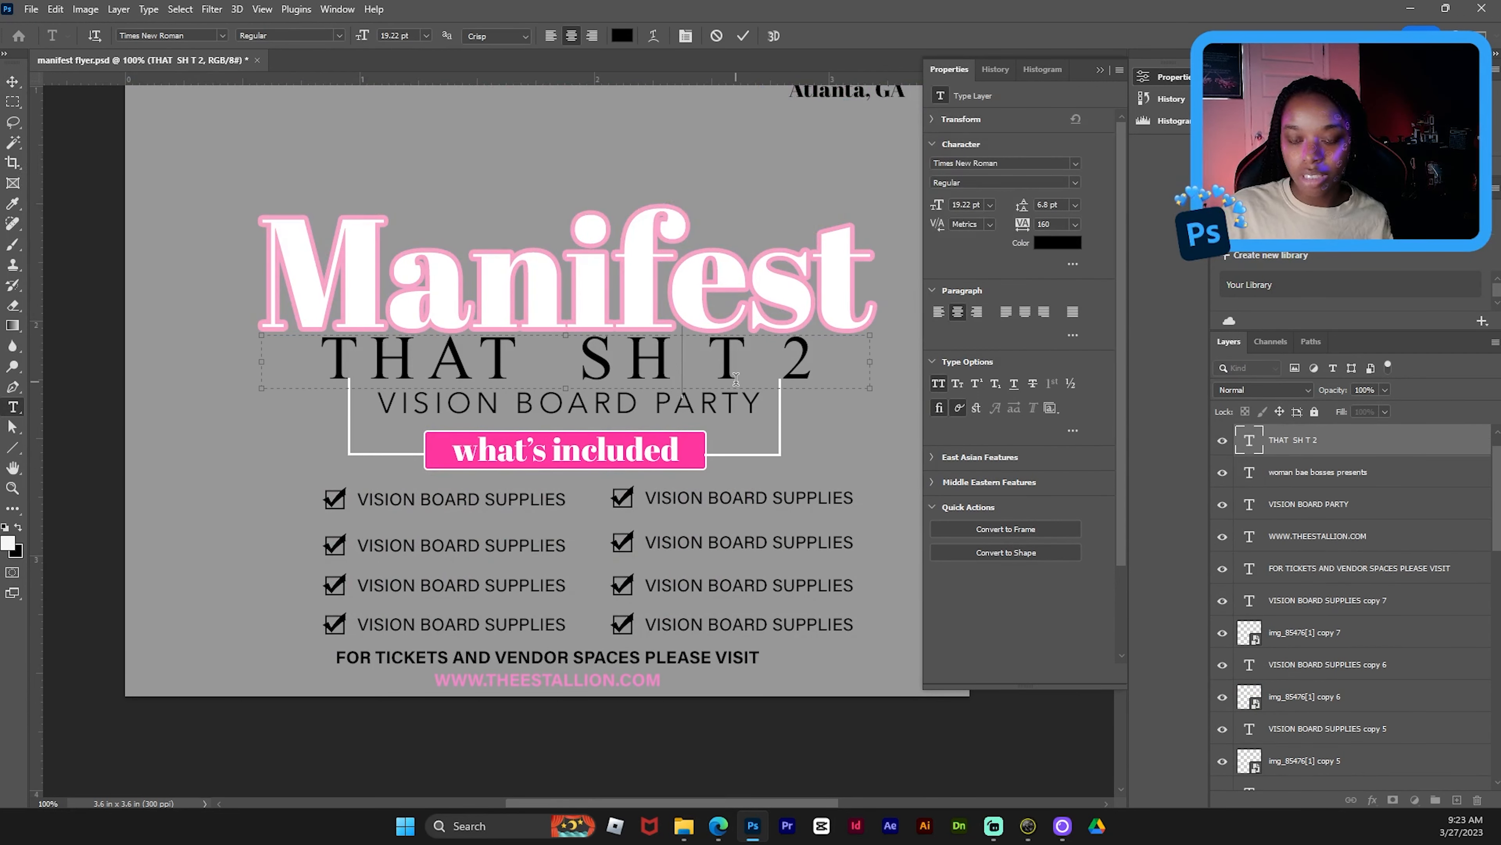
key("Delete")
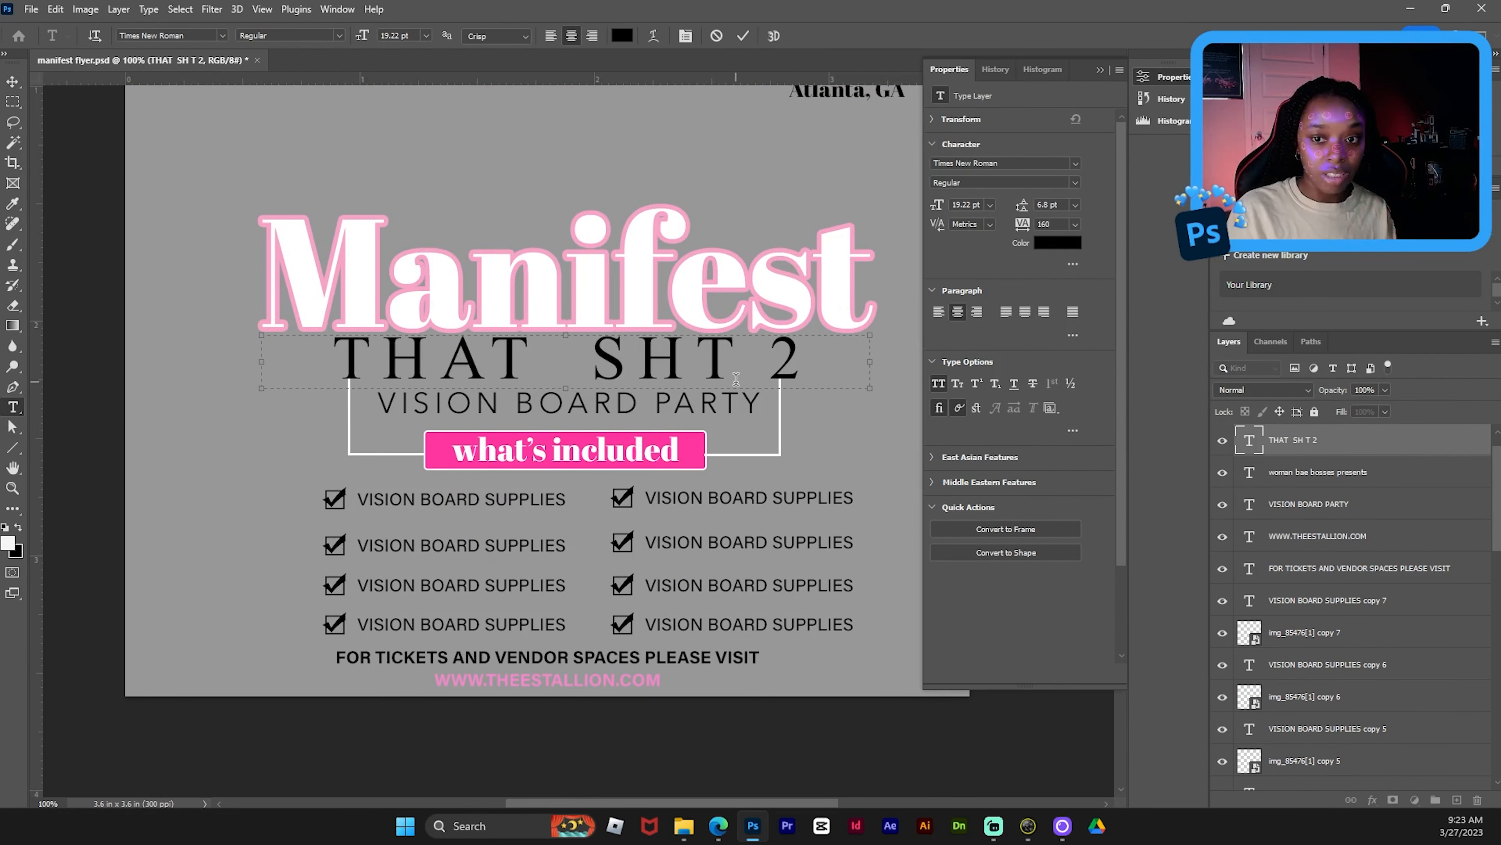
type("*")
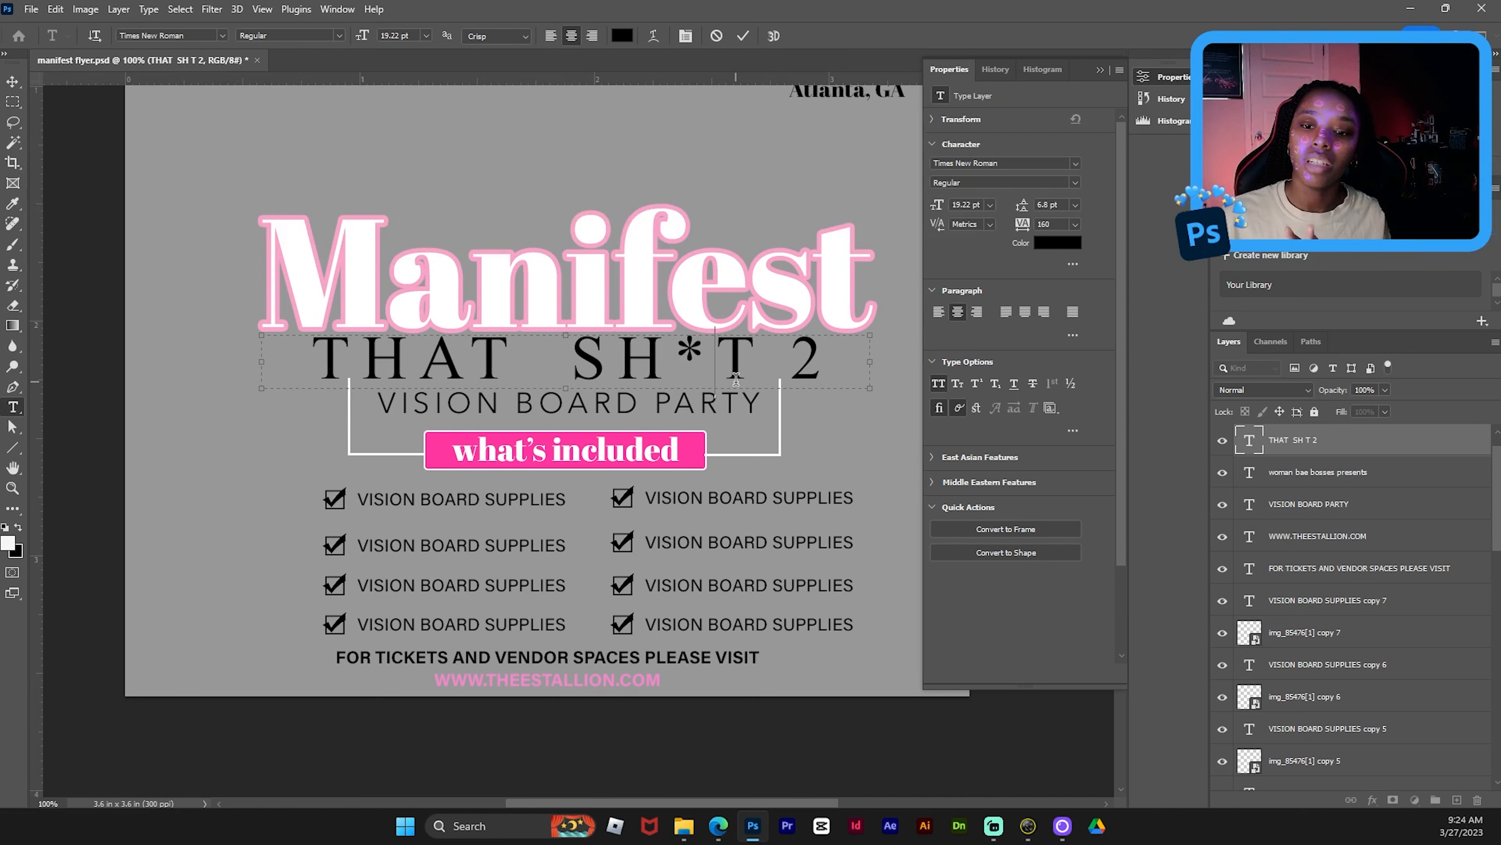
key("Escape")
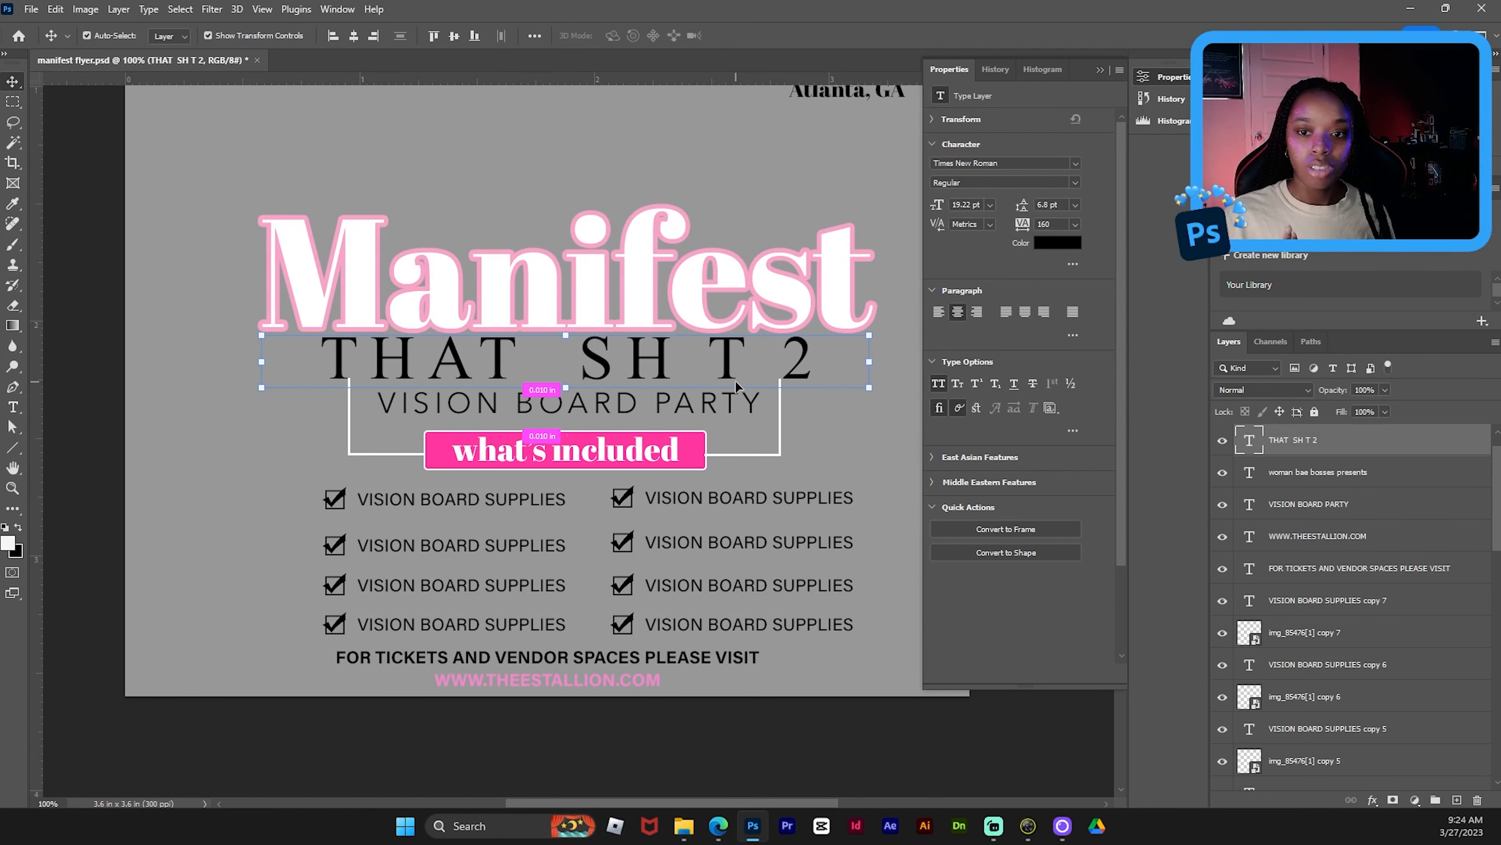
- Create a separate asterisk text layer above the Manifest title and place a duplicate of it alongside
key("v")
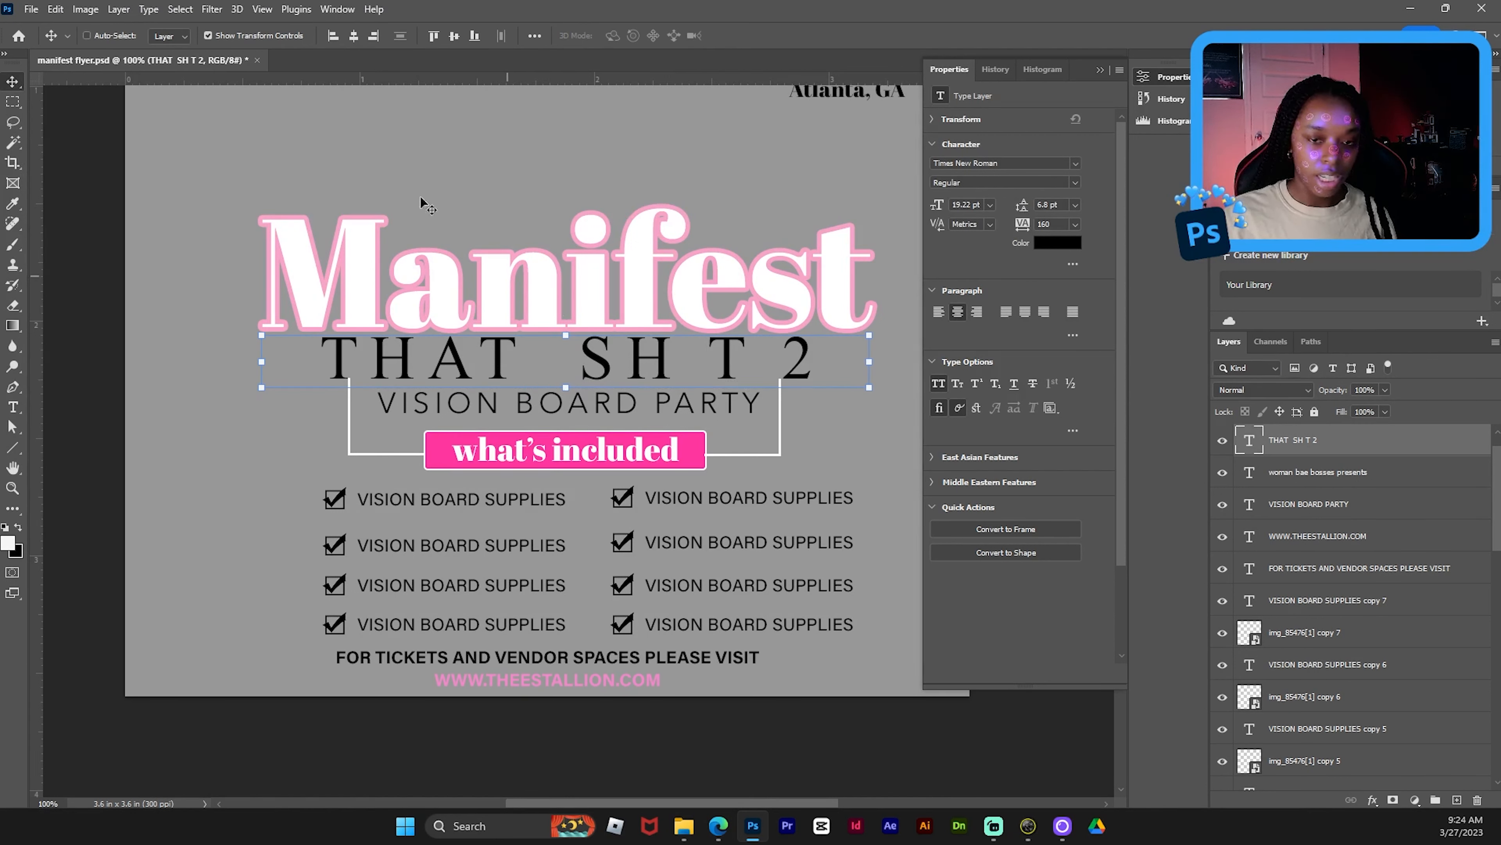
key("t")
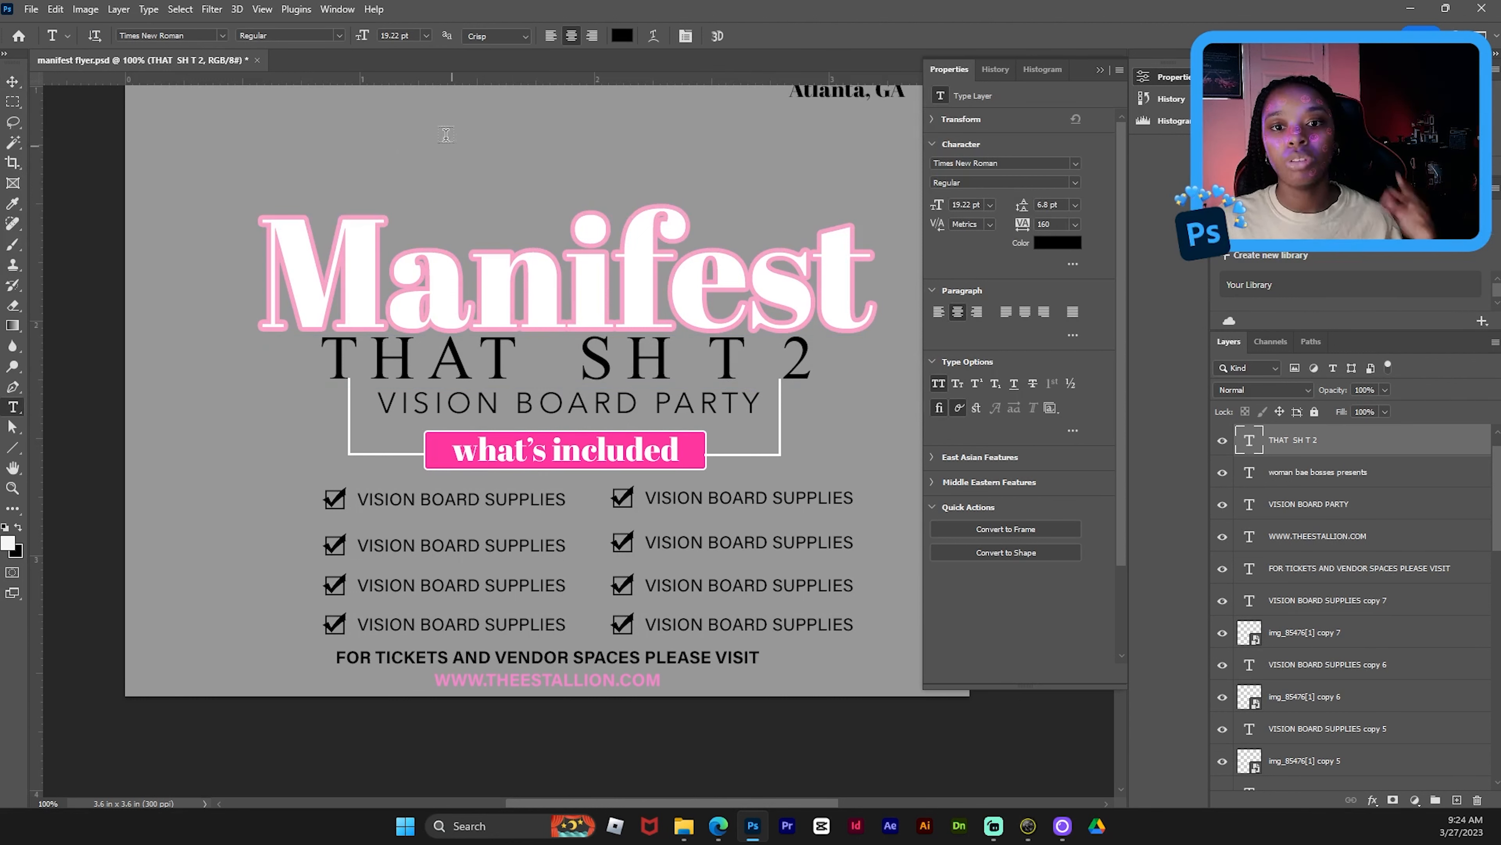
left_click_drag(426, 103, 554, 199)
type("*")
left_click(743, 36)
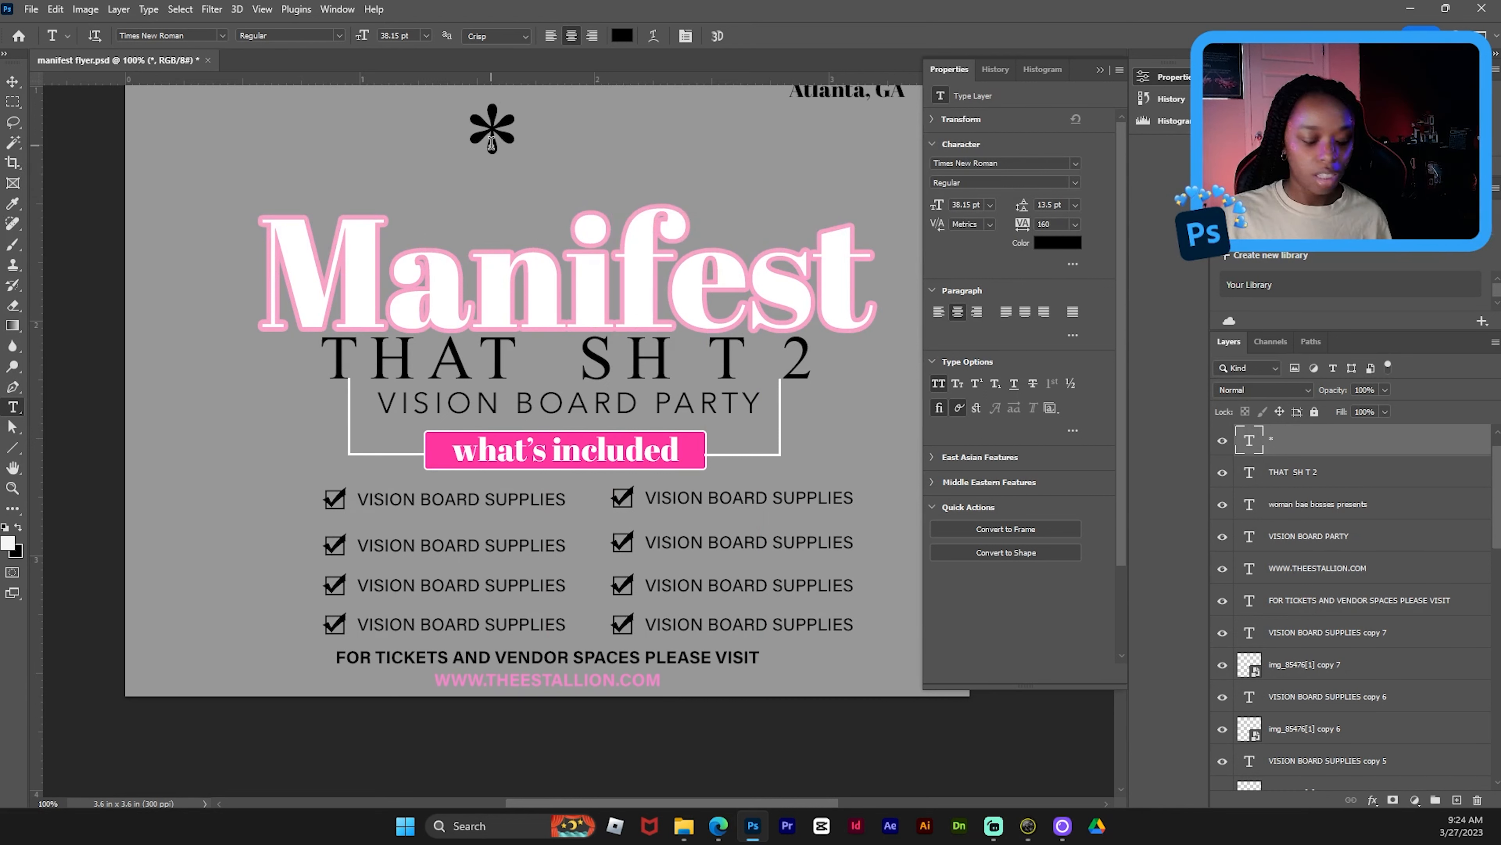
key("v")
mouse_move(491, 143)
left_mouse_down()
mouse_move(390, 169)
mouse_move(502, 158)
left_mouse_up()
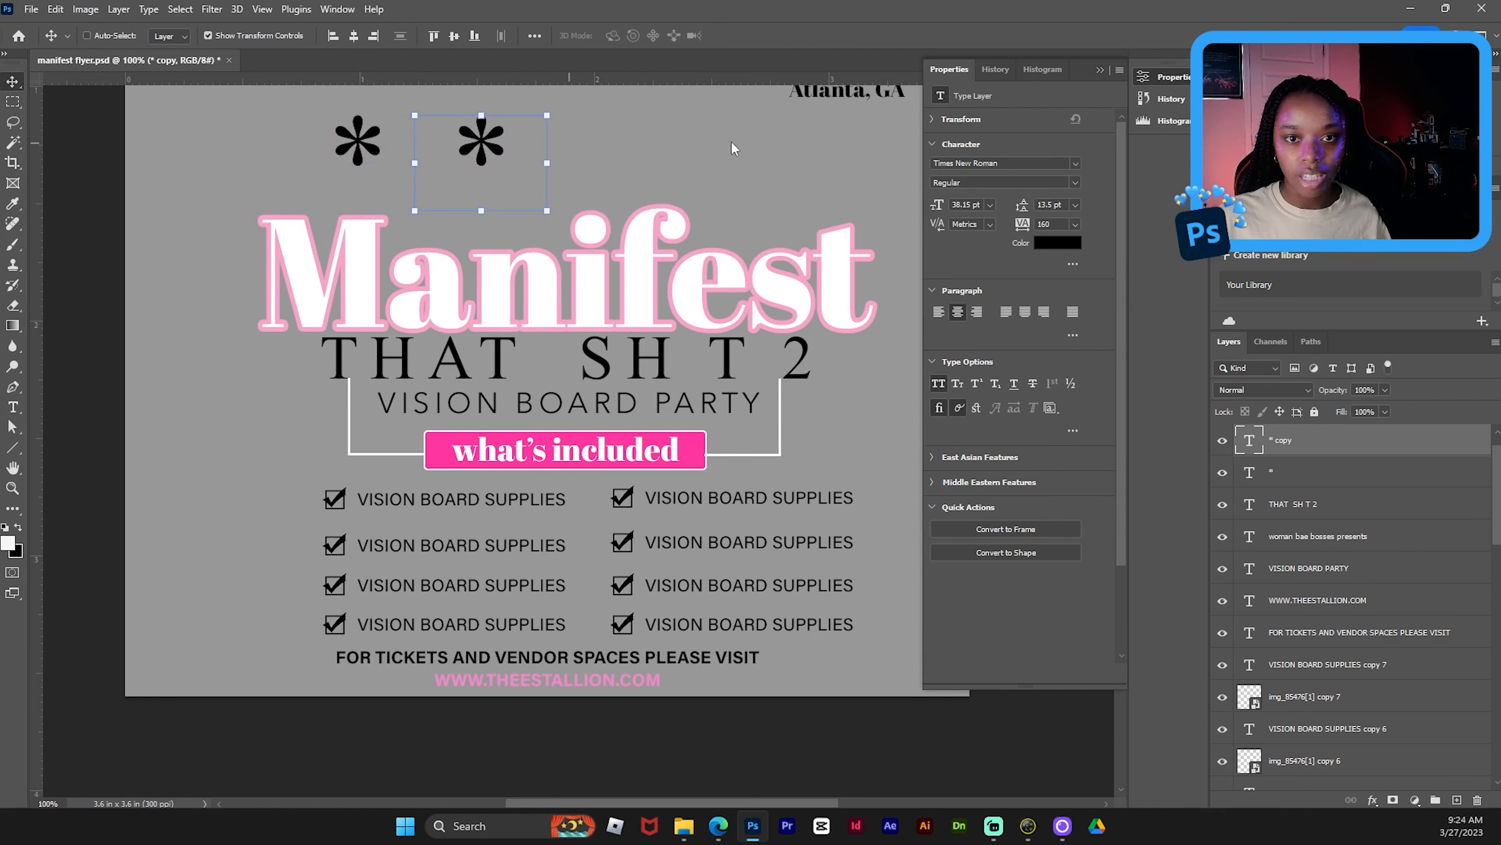
- Change the asterisk's font to Antique Olive Nord D and fit it, at about 23 pt, into the gap between SH and T
left_click(1075, 165)
key("Down")
key("Down")
key("Down")
key("Down")
key("Down")
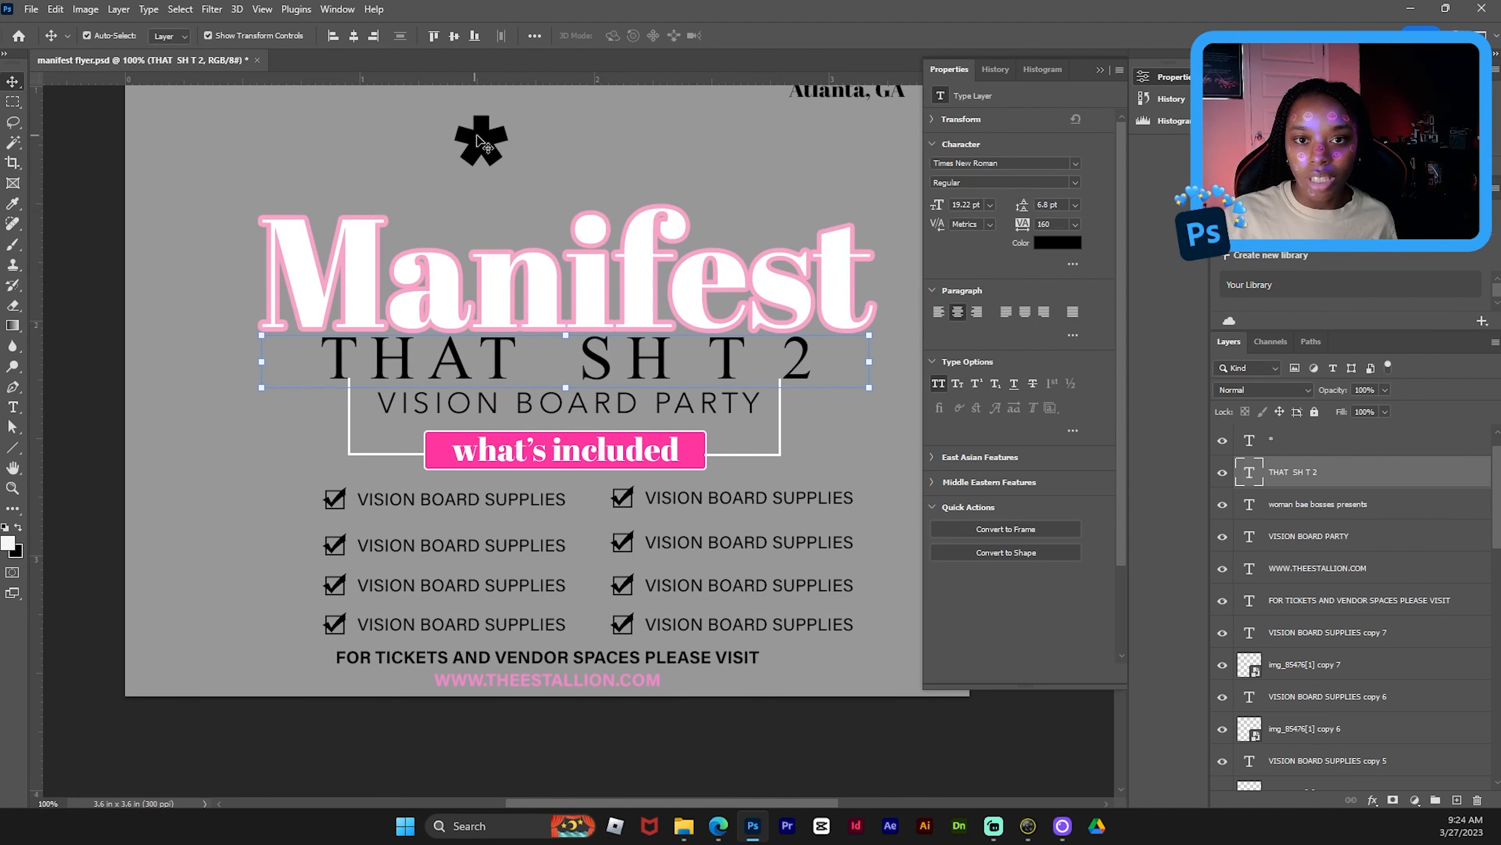
left_click(481, 147, "ctrl")
left_click_drag(485, 157, 694, 380)
- Show the ref image layer and recolor the THAT SH T 2 text with the hot pink sampled from the what's included banner
scroll(1247, 707, "down", 10)
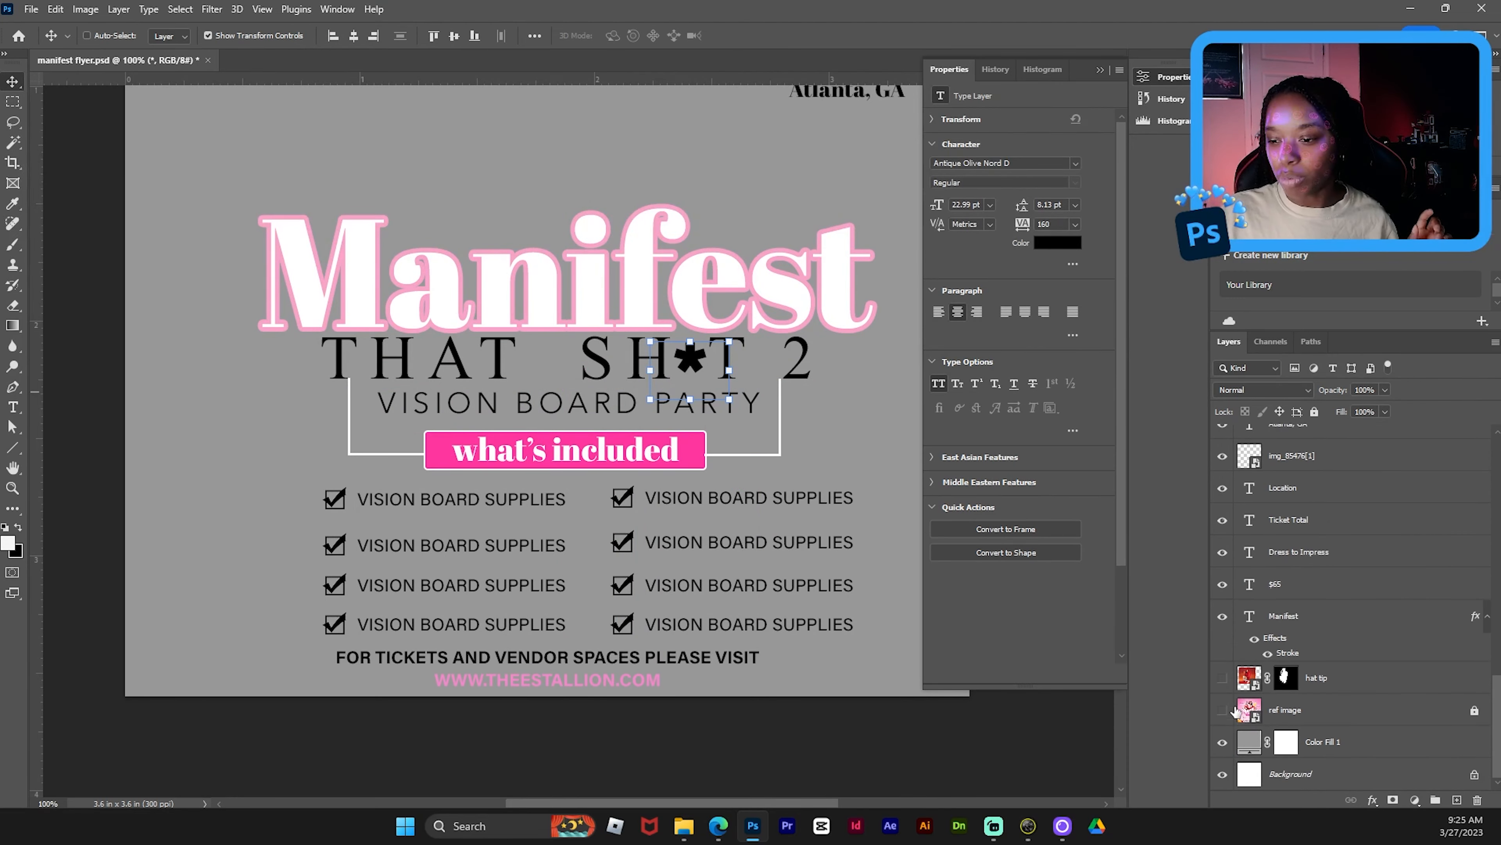
left_click(1222, 710)
left_click(795, 359, "ctrl")
left_click(1057, 243)
left_click(698, 441)
left_click(1159, 199)
- Set the asterisk's text color to white
left_click(690, 358, "ctrl")
left_click(1058, 243)
left_click_drag(839, 231, 774, 195)
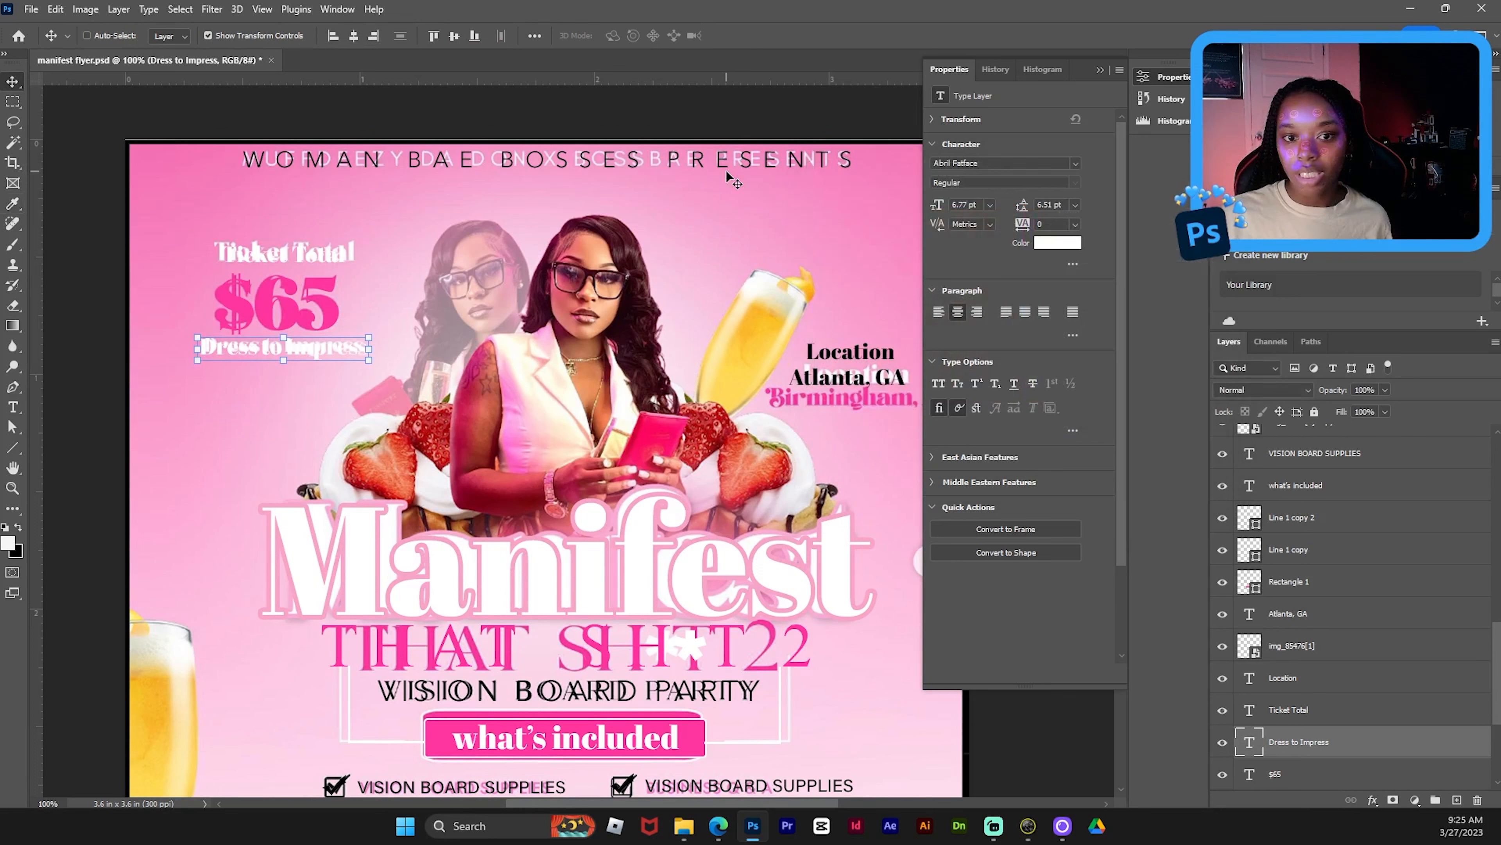
- Recolor the Atlanta, GA text with the hot pink sampled from the $65 price
left_click(1057, 244)
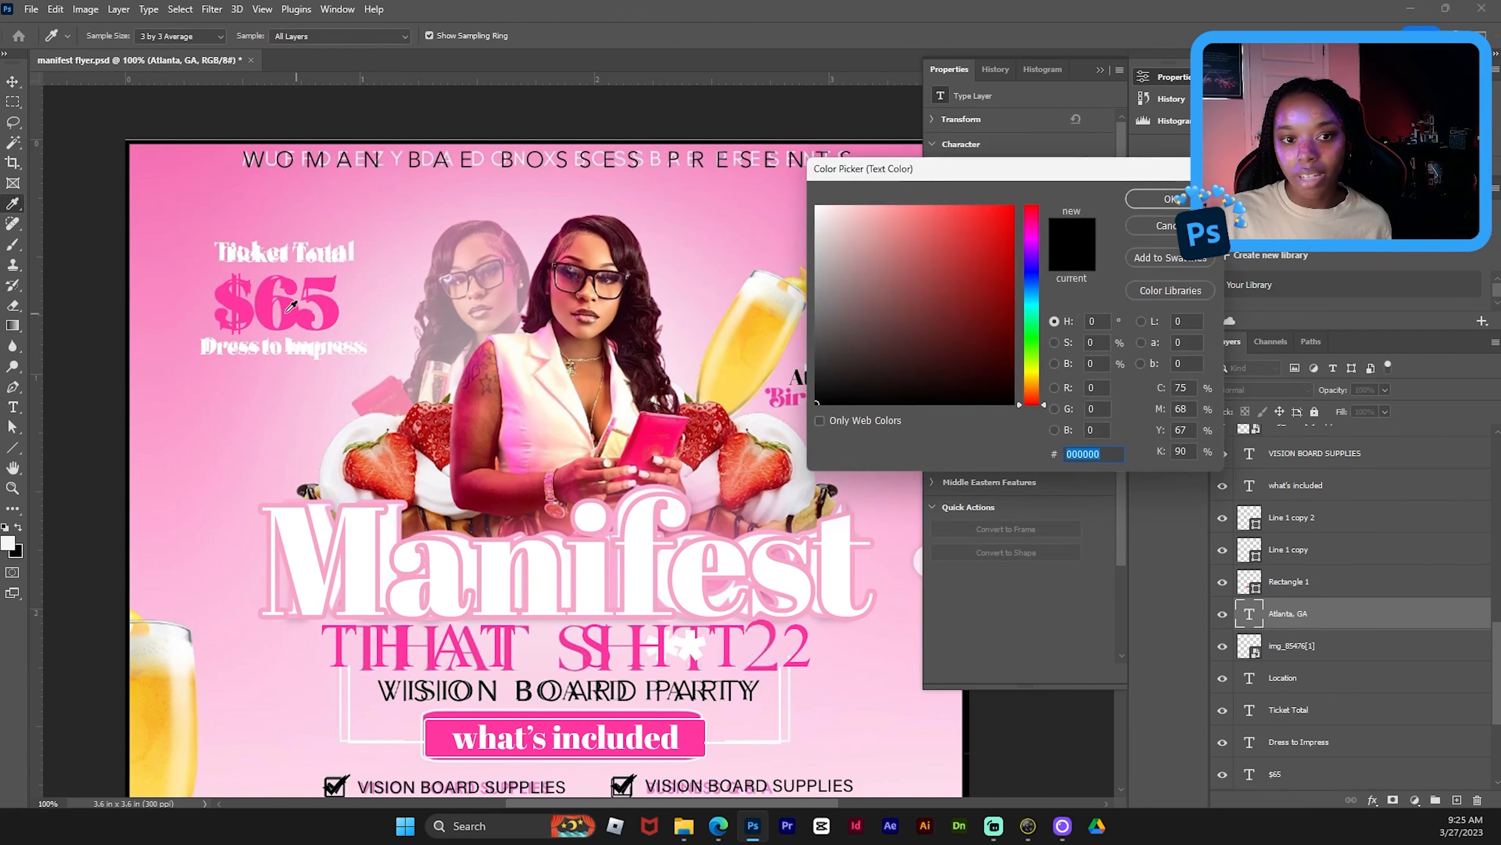
left_click(291, 305)
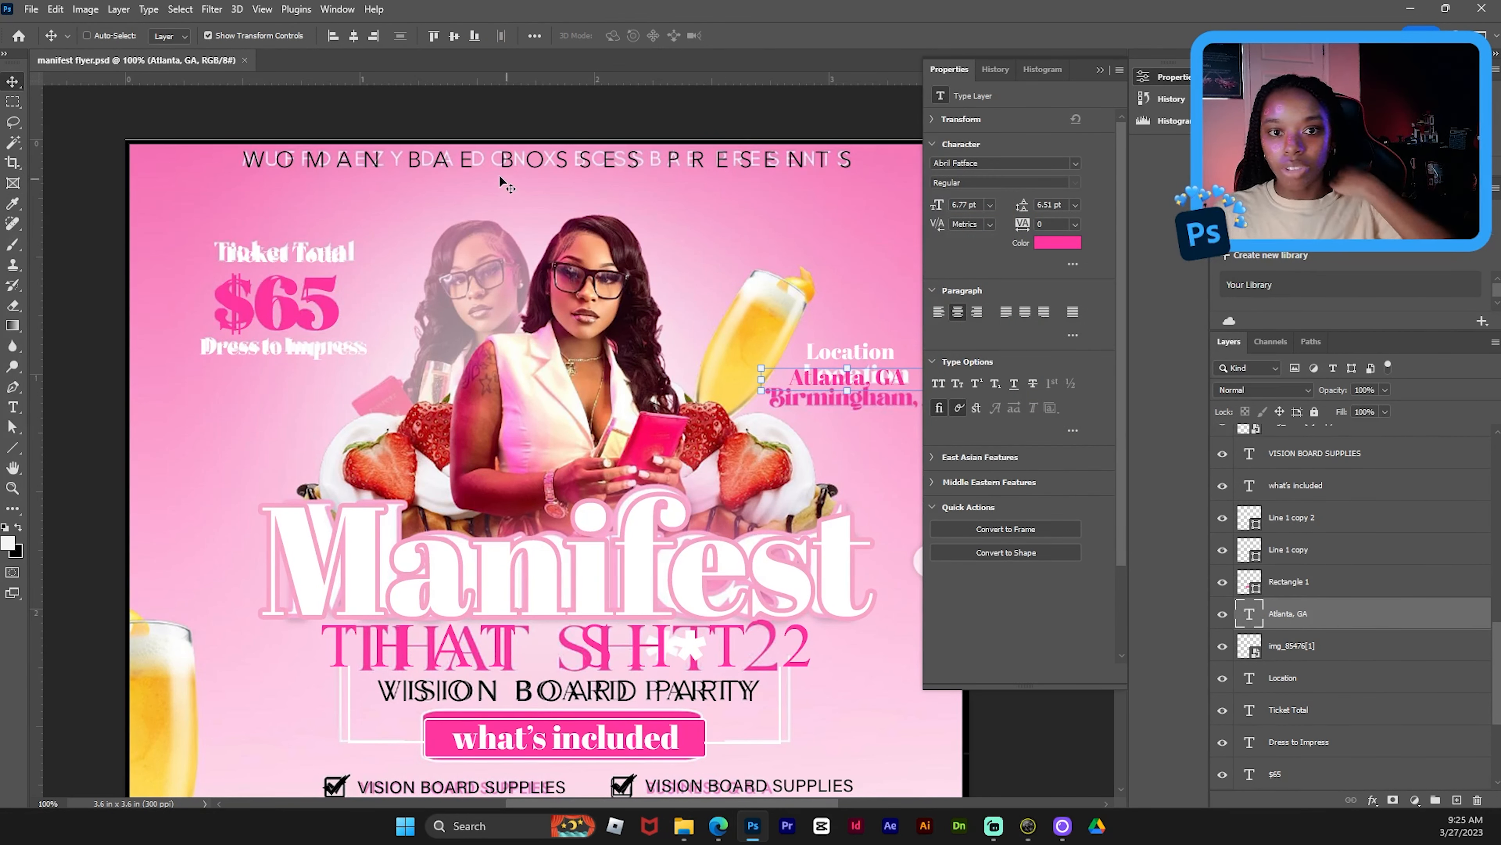
- Move the header line below the reference's header and correct its wording to WOMEN BAE BOSSES PRESENTS
left_click(464, 168, "ctrl")
left_click_drag(464, 168, 465, 208)
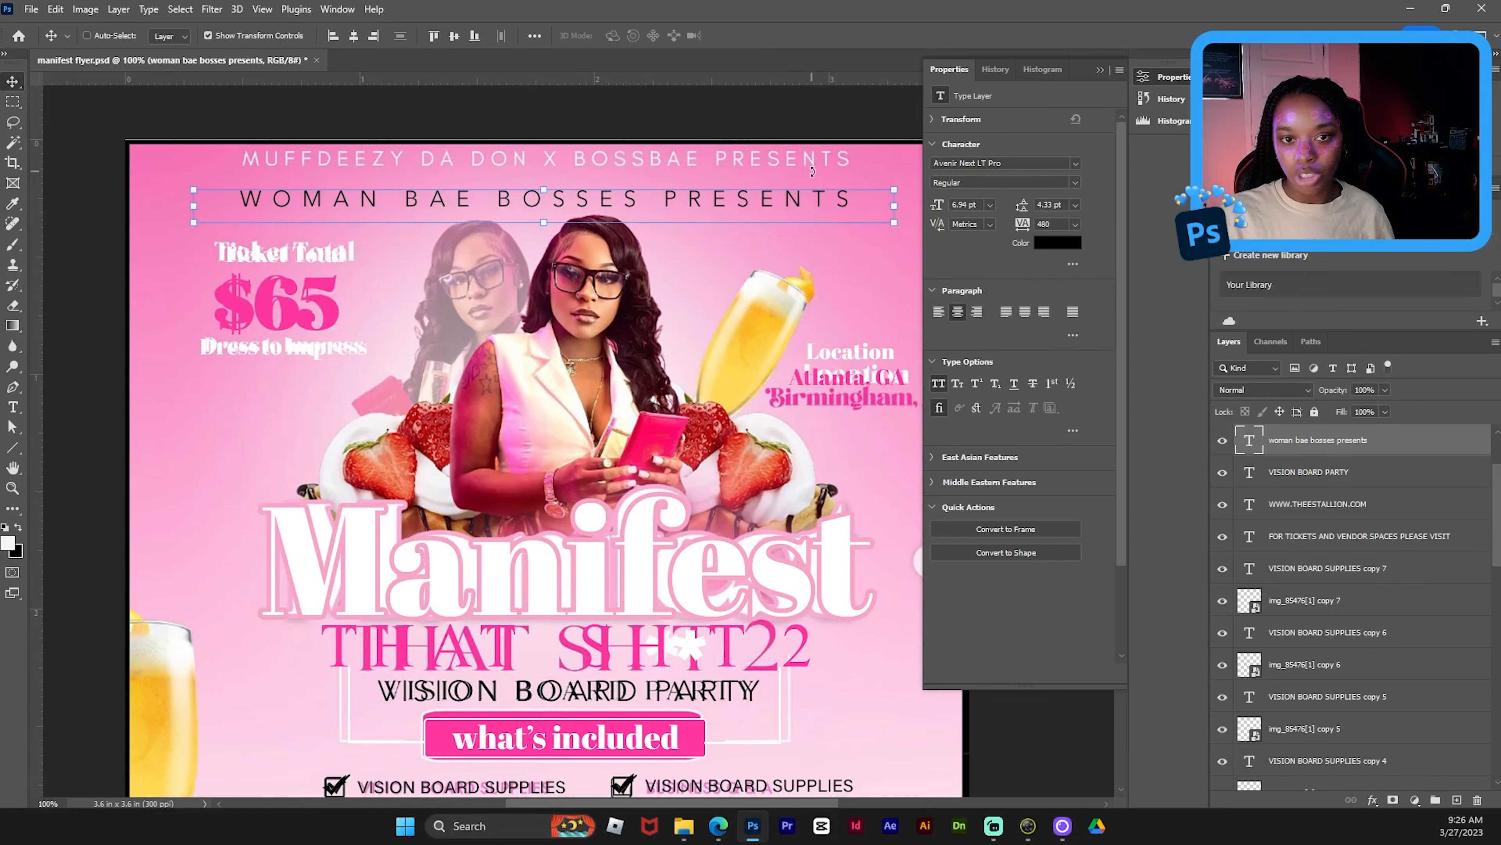
left_click_drag(691, 199, 680, 203)
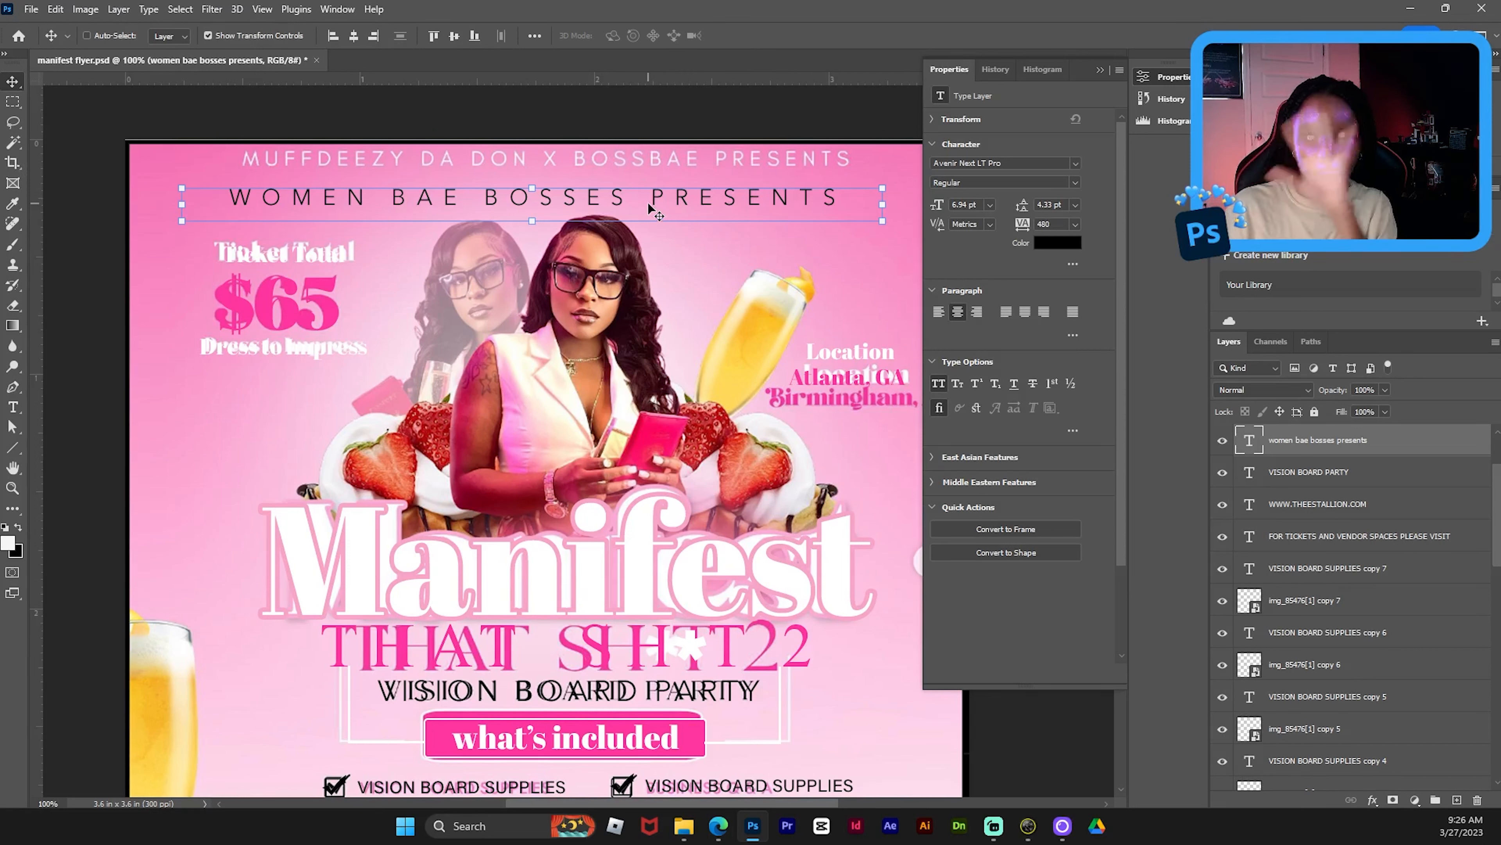
- Select the whole WOMEN BAE BOSSES PRESENTS line and increase its letter tracking
double_click(654, 200)
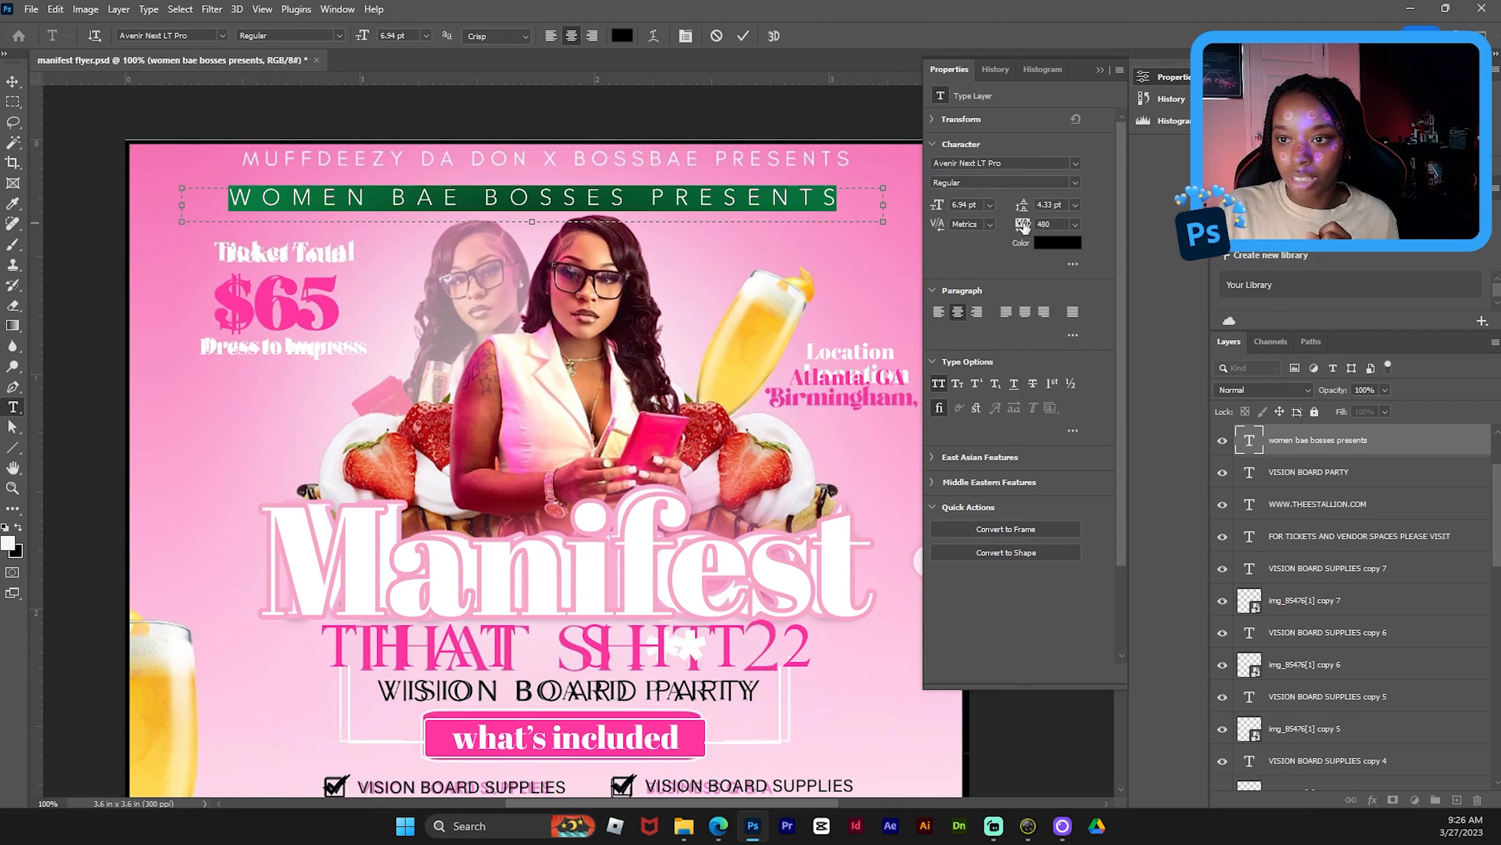
key("Up")
key("Up")
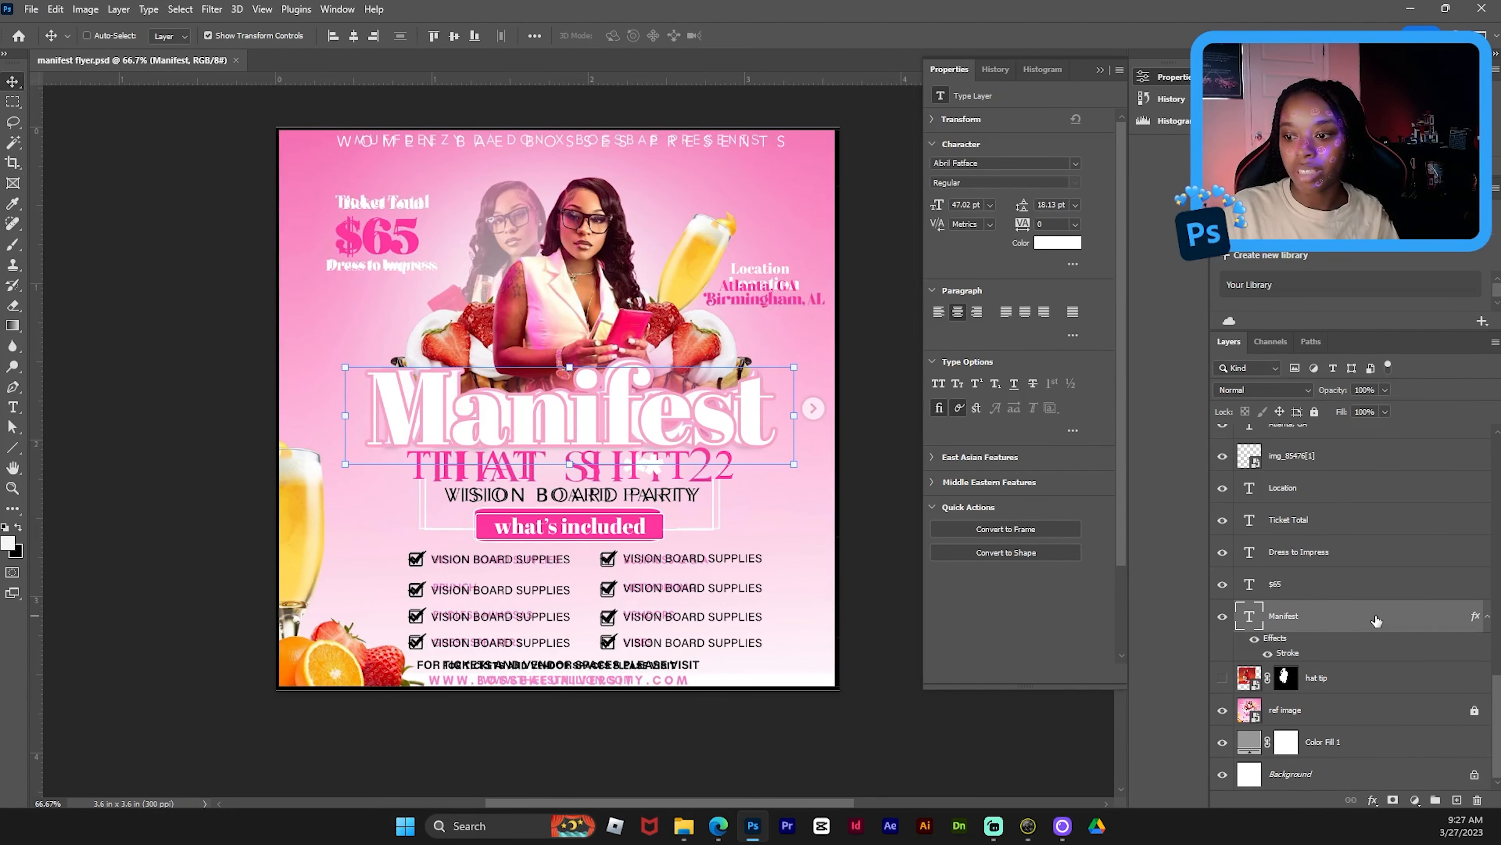
- Add a drop shadow effect to the Manifest title layer
double_click(1376, 620)
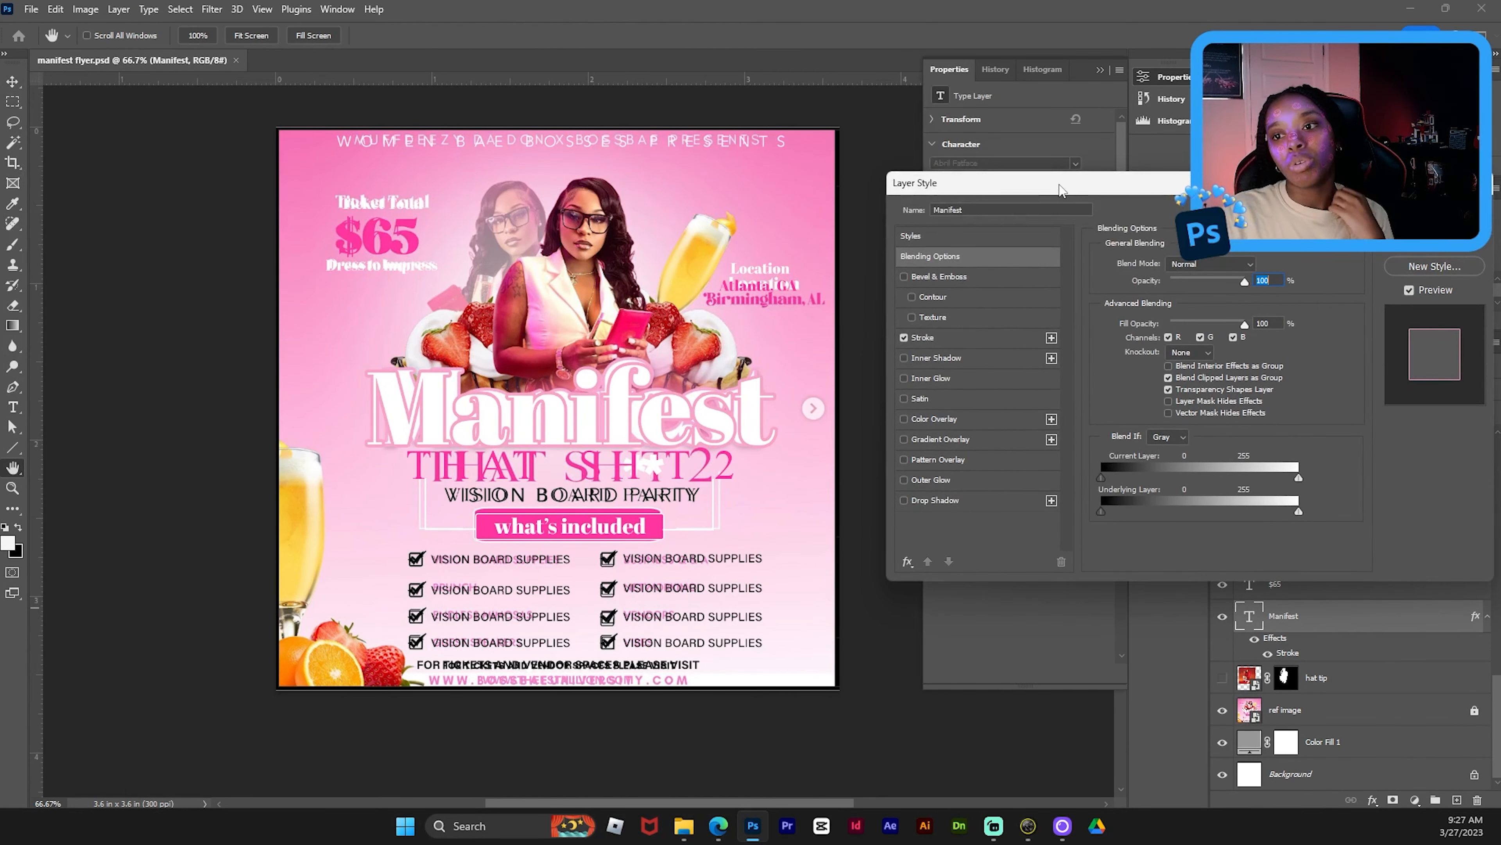
left_click_drag(1060, 189, 993, 147)
left_click(795, 454)
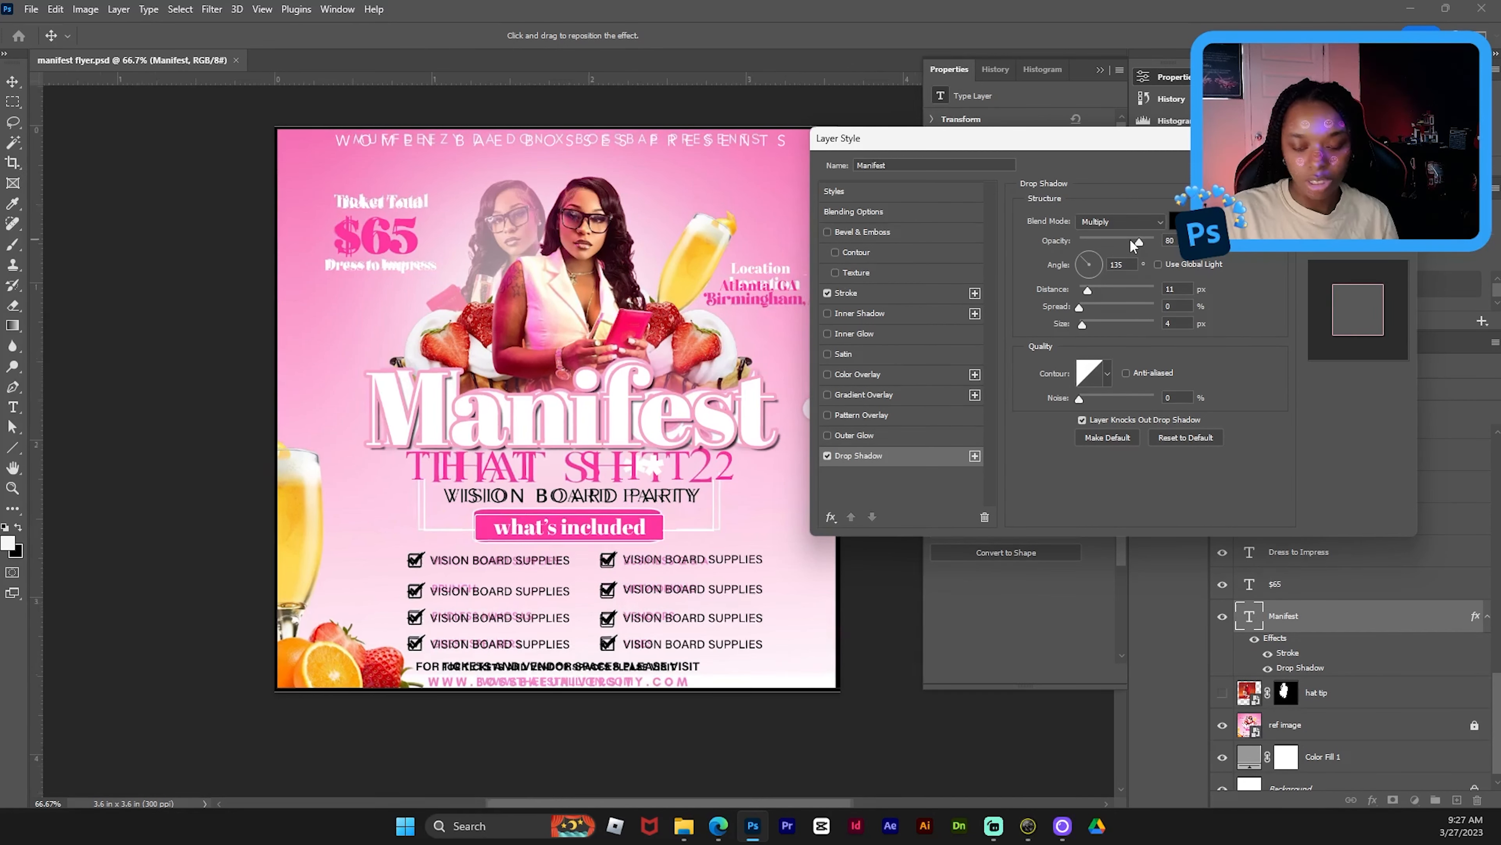
- Set the Manifest drop shadow's opacity to 54%, spread to 3% and size to 9 px, and apply the layer style
key("ctrl+plus")
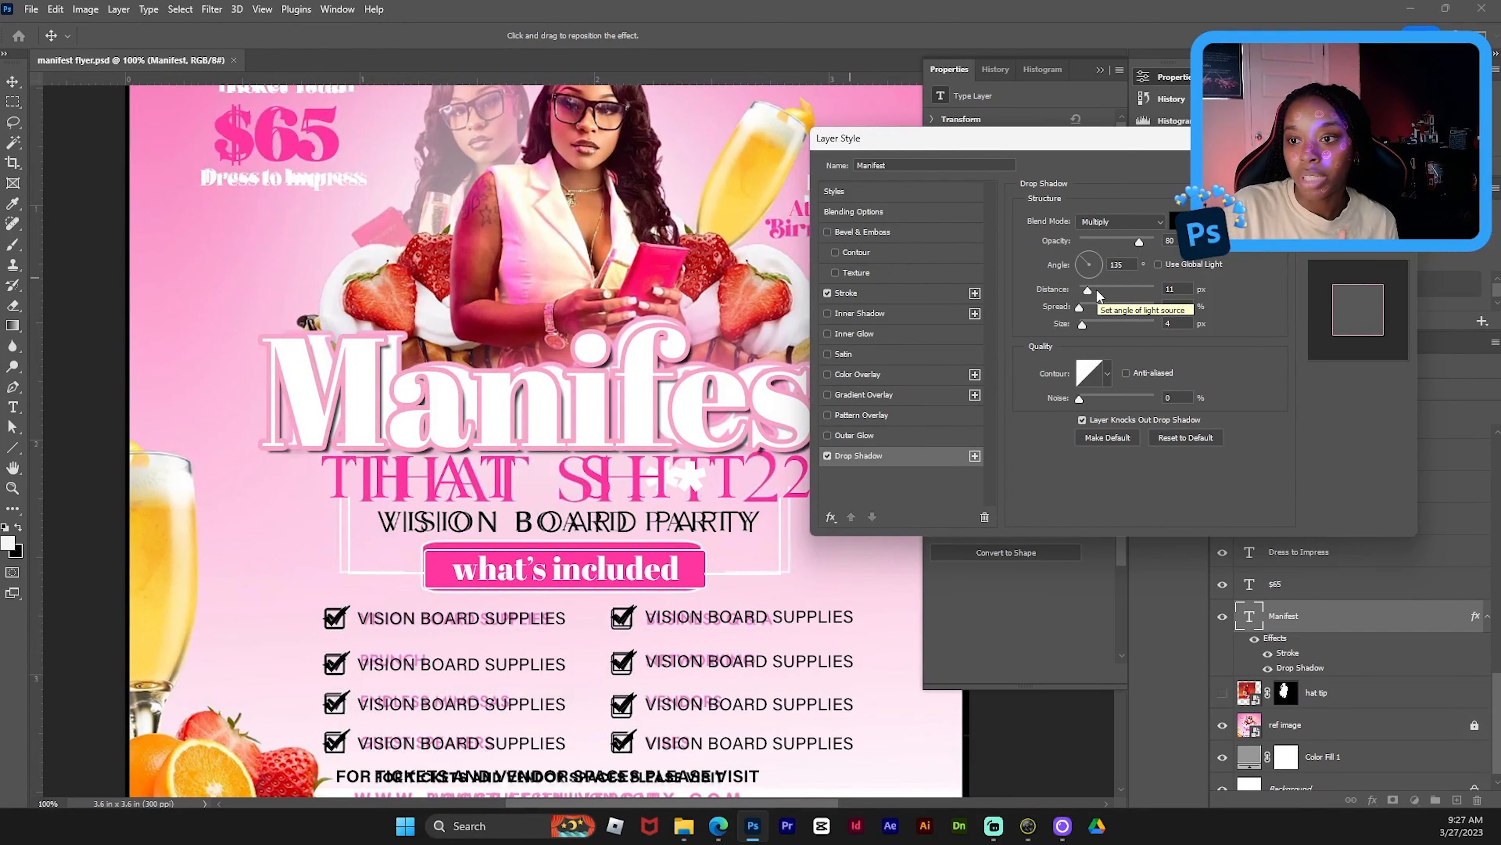
left_click(1125, 240)
left_click_drag(1126, 240, 1120, 237)
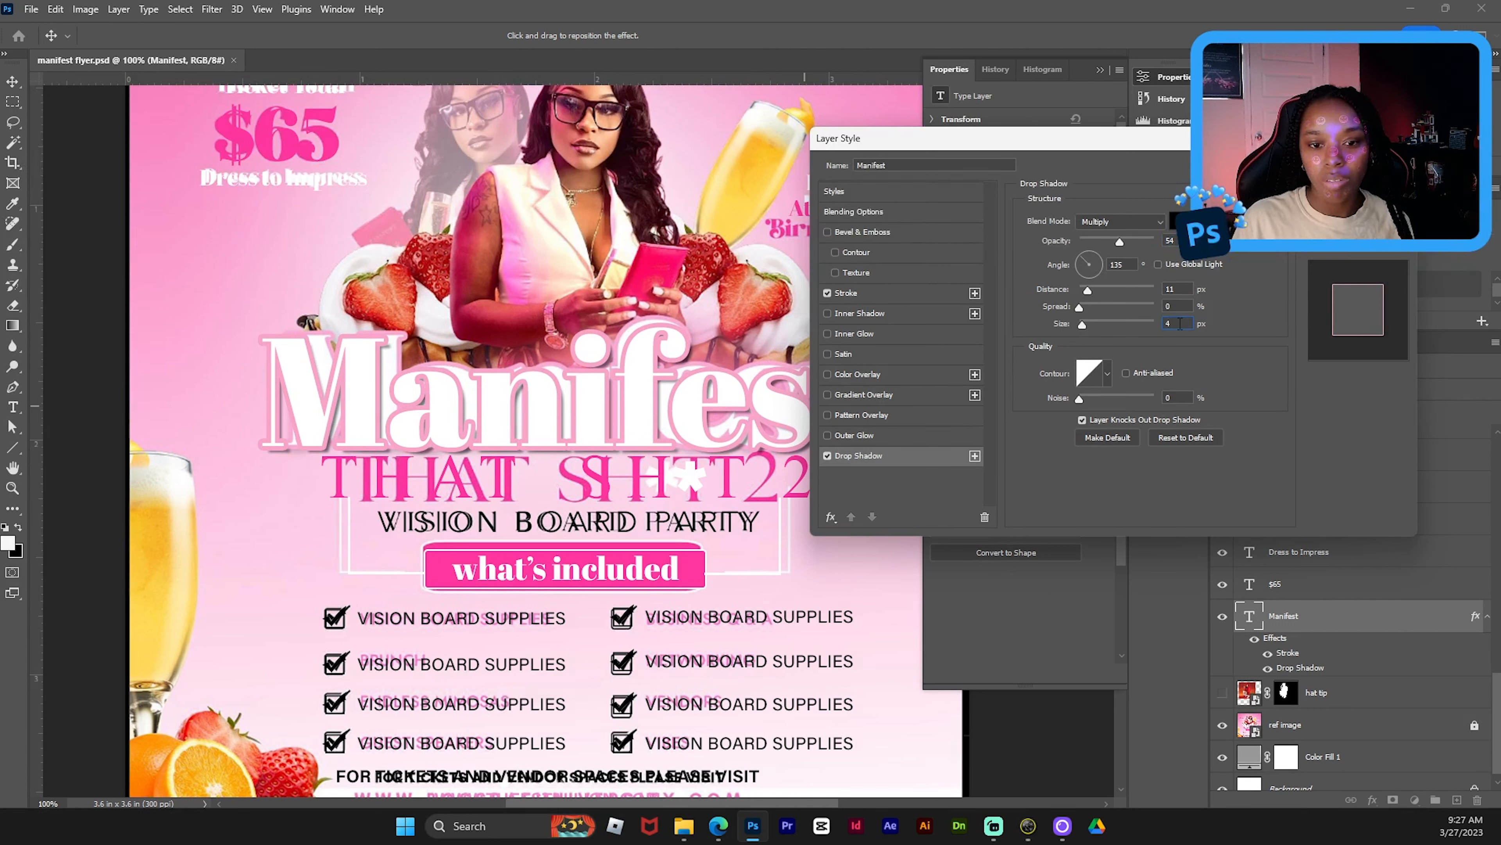
key("Up")
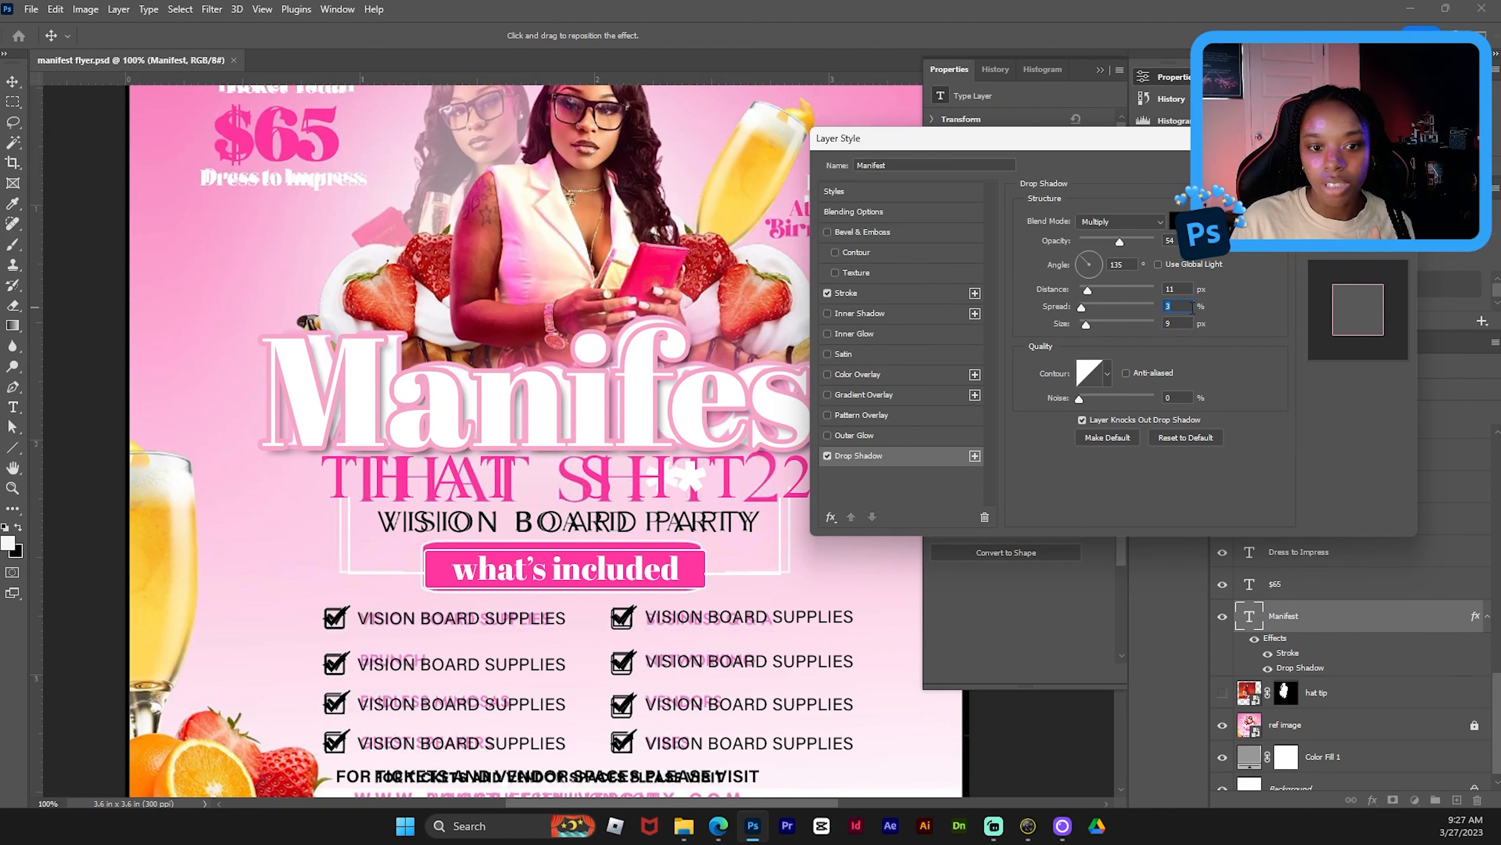
key("Return")
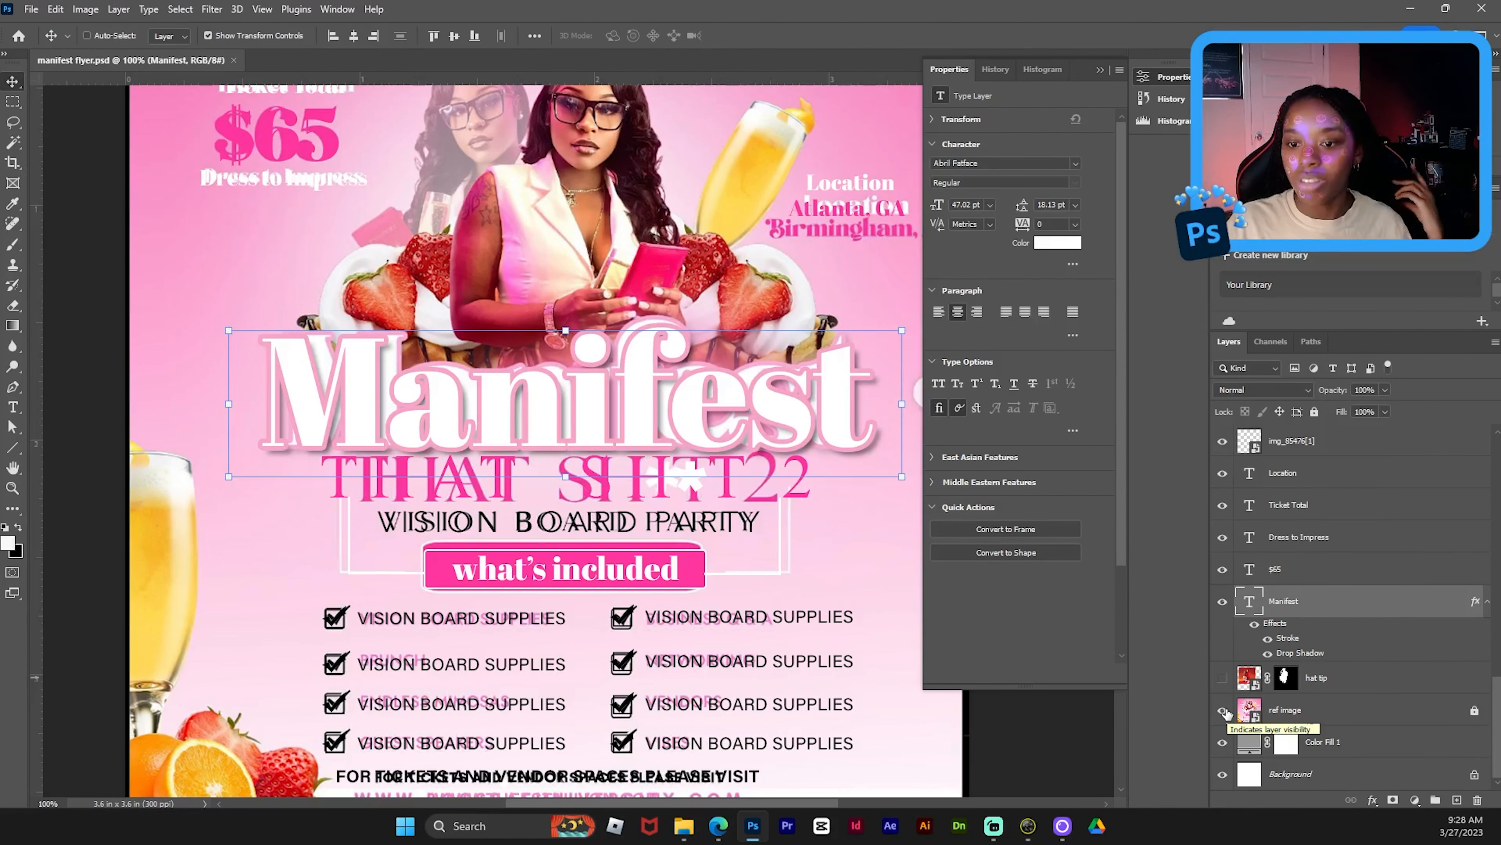
key("ctrl+minus")
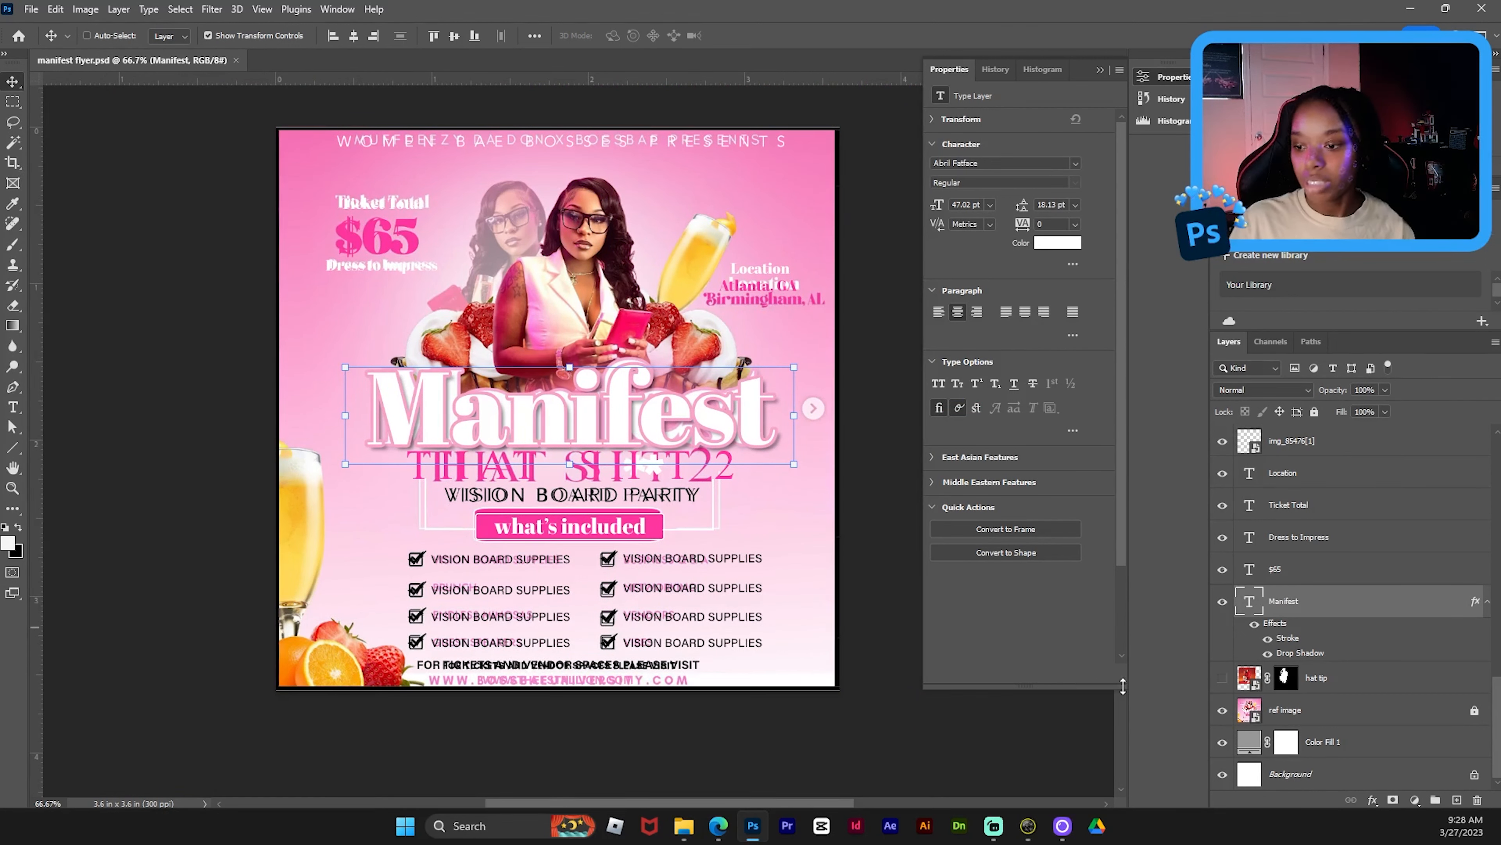
- Hide the ref image layer and add a gradient fill layer directly above Color Fill 1
left_click(1222, 710)
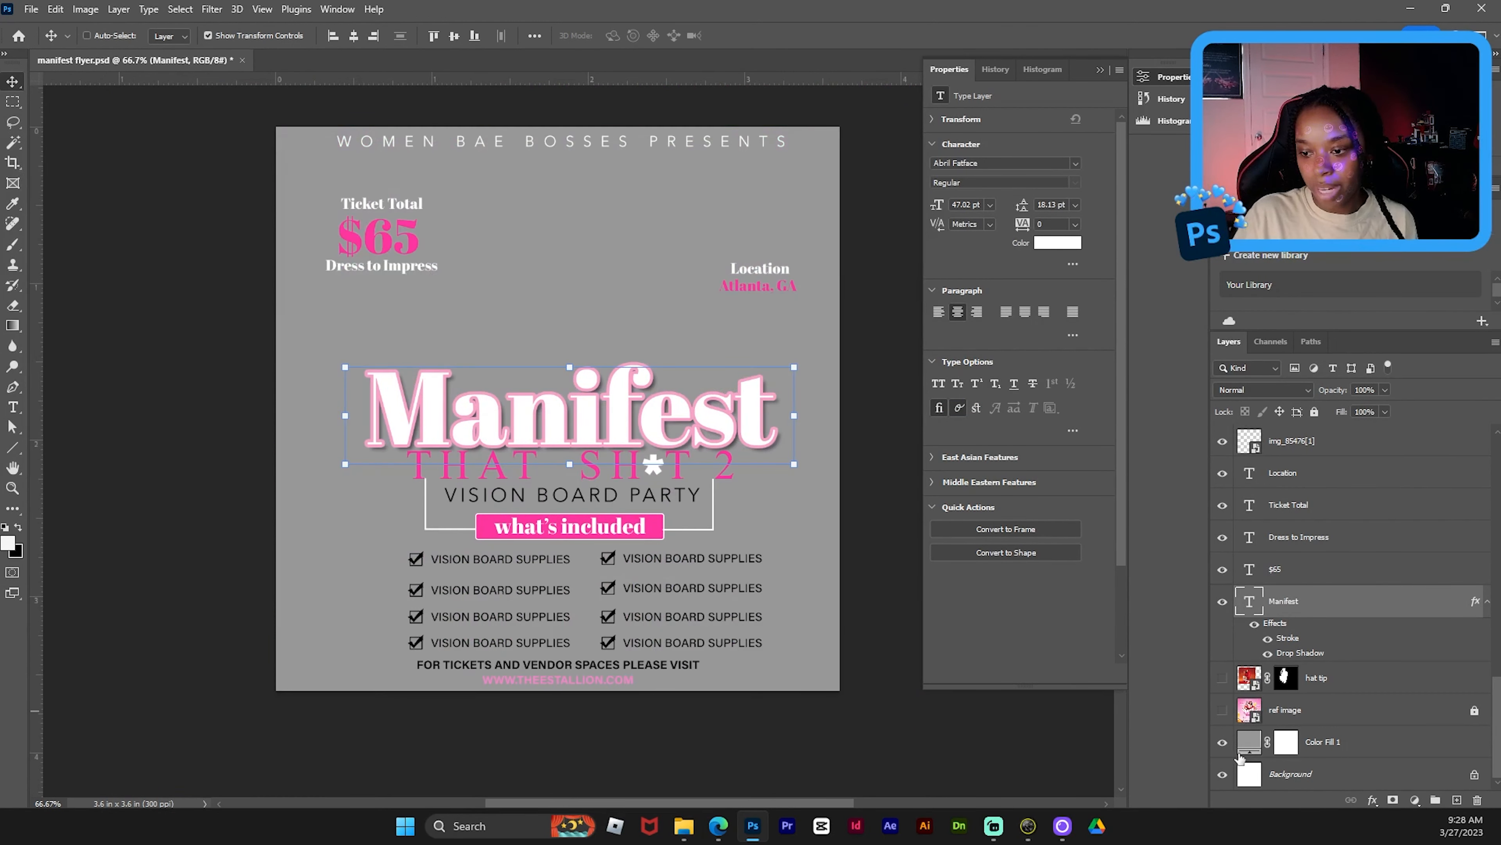
left_click(1378, 745)
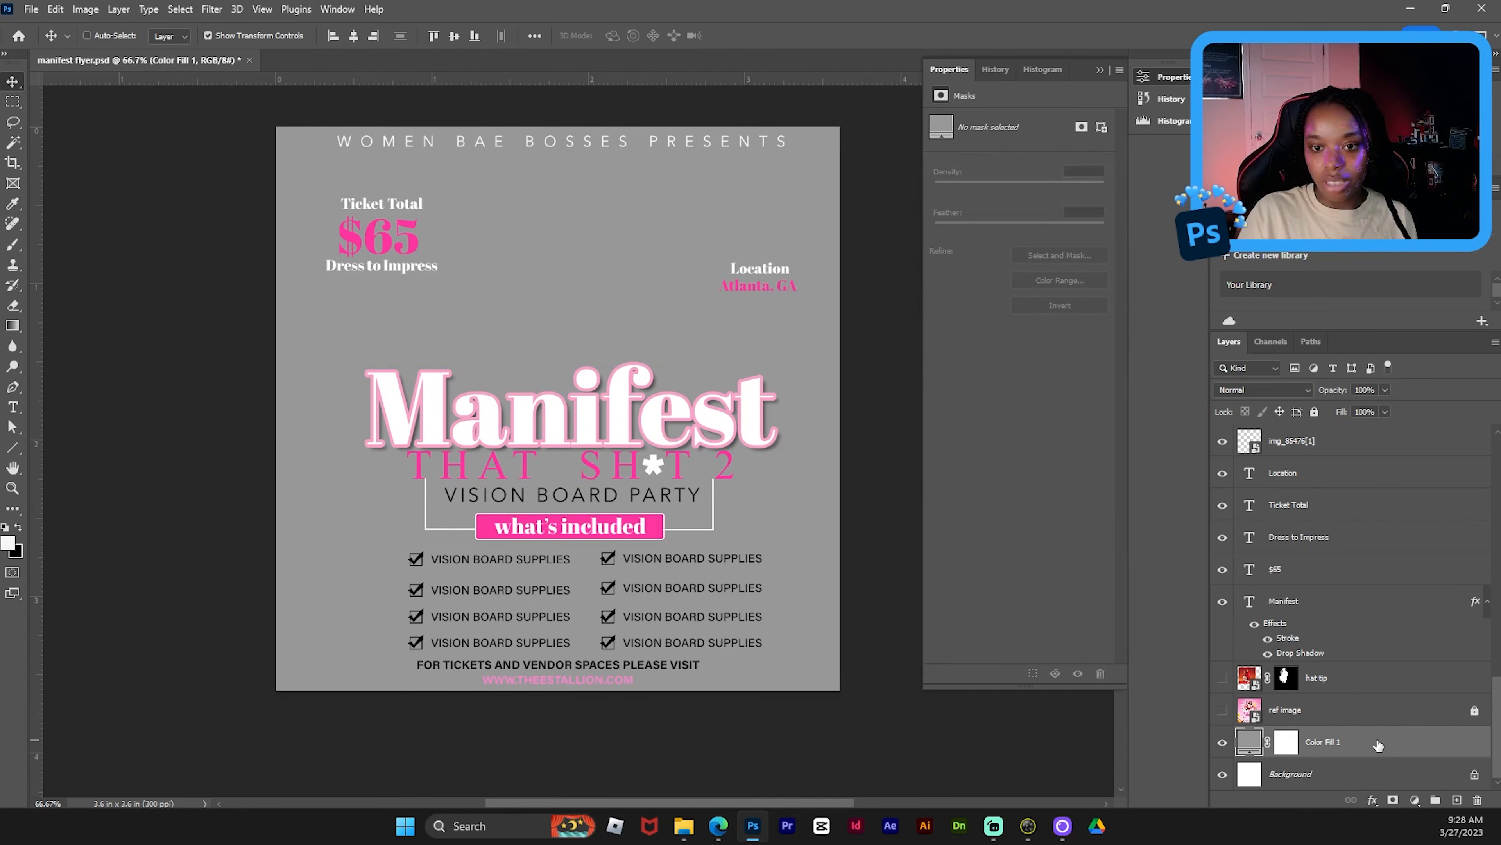
left_click(1415, 801)
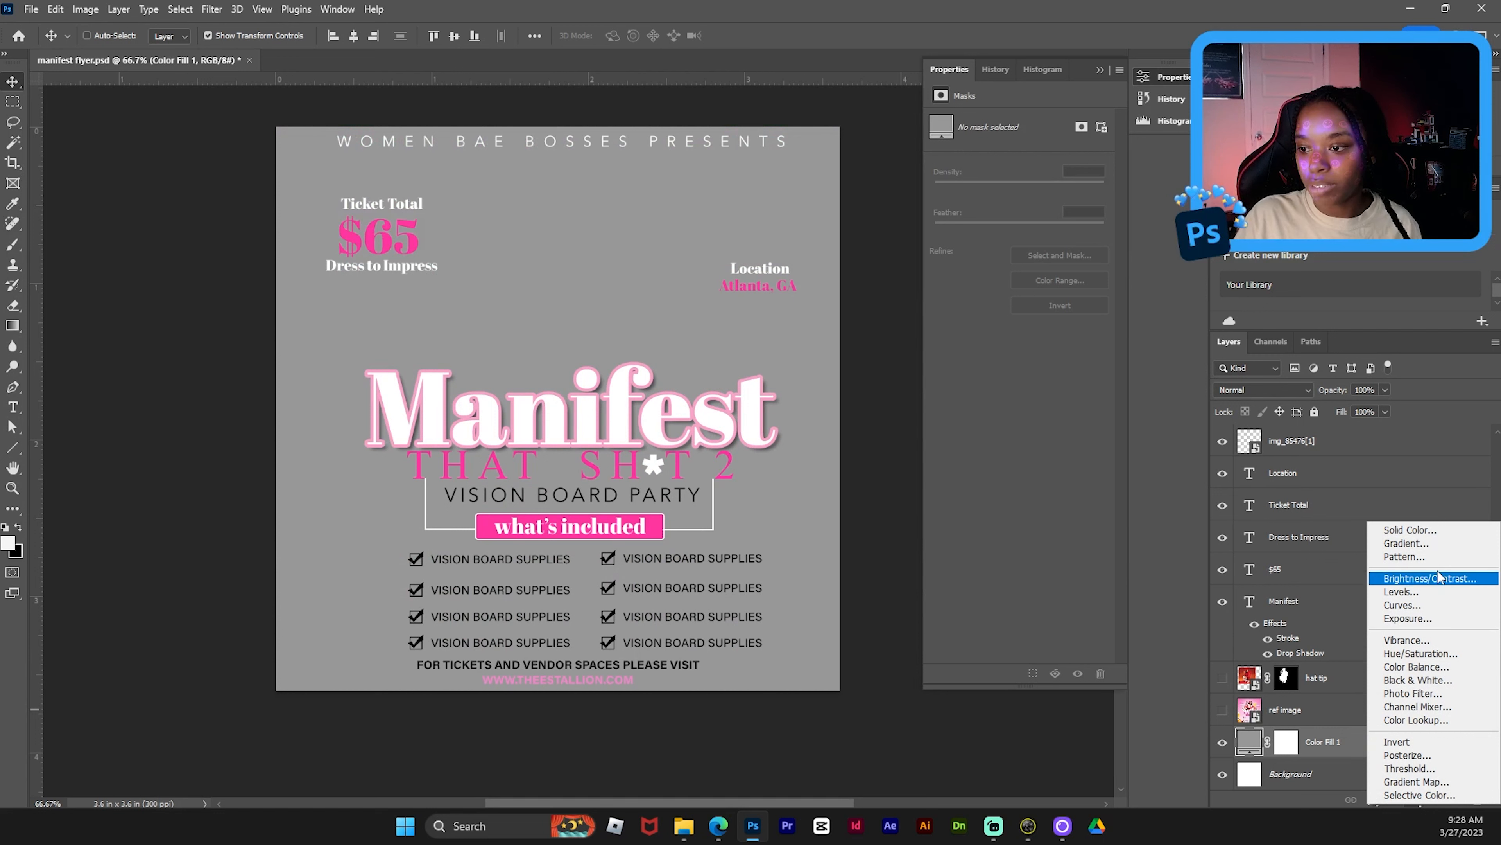
left_click(1420, 547)
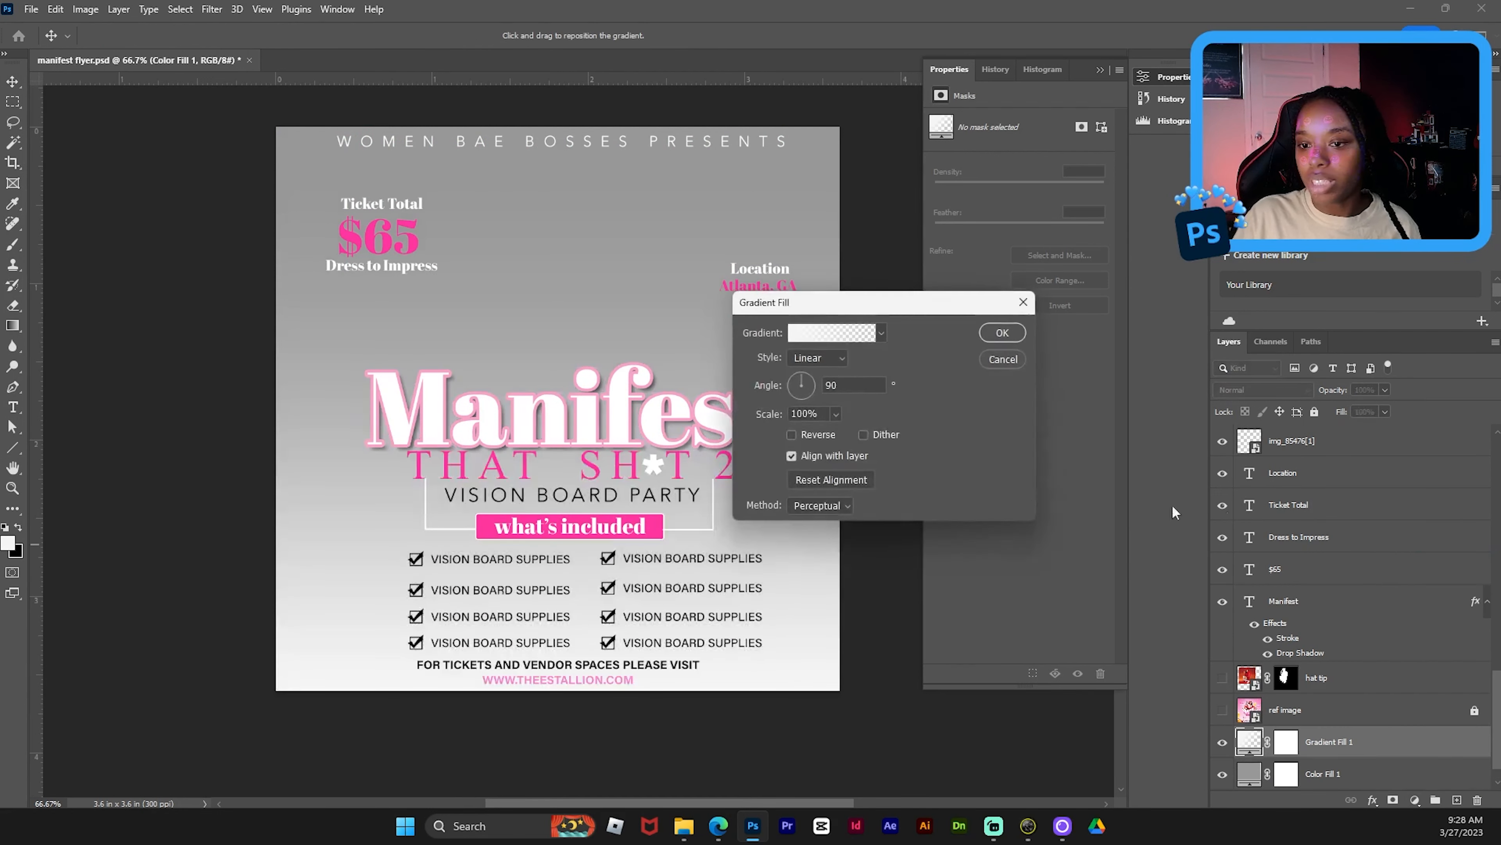
- Base the gradient fill on the Foreground to Background preset and move the gradient editor clear of the flyer's ticket text
left_click(823, 332)
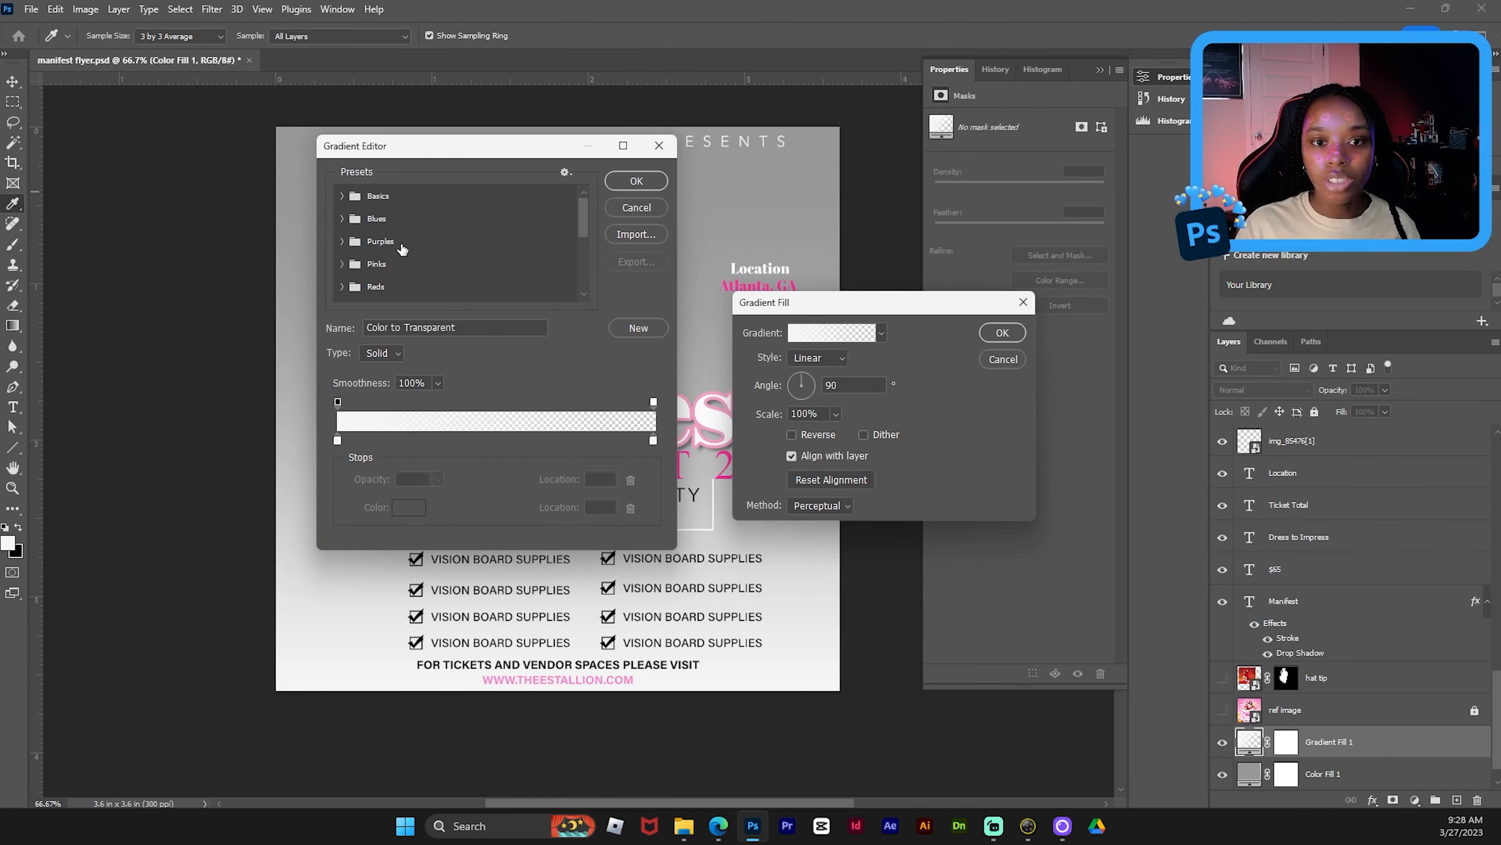
left_click(348, 201)
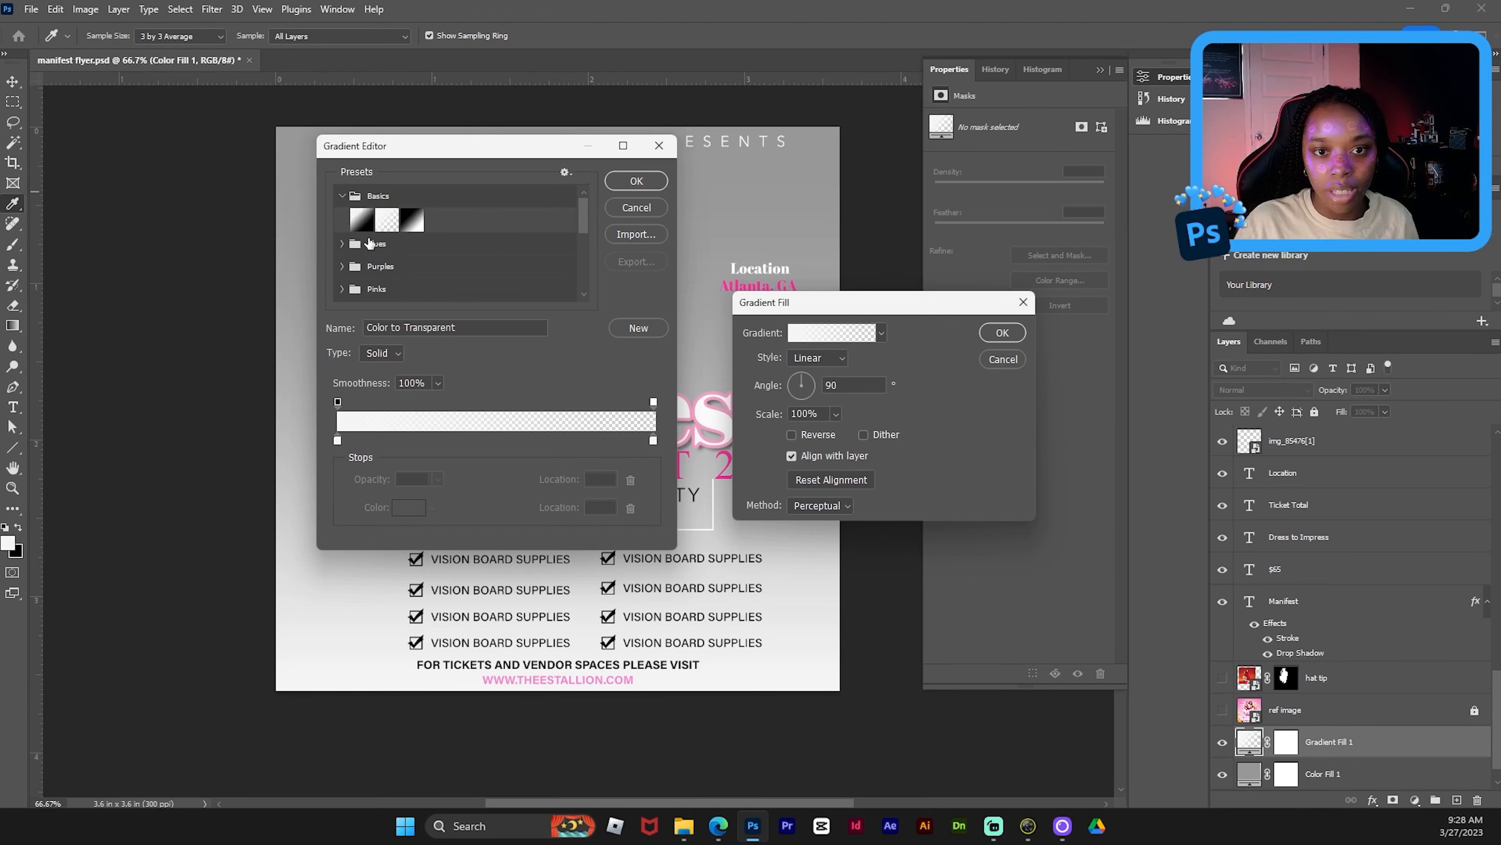
left_click(362, 220)
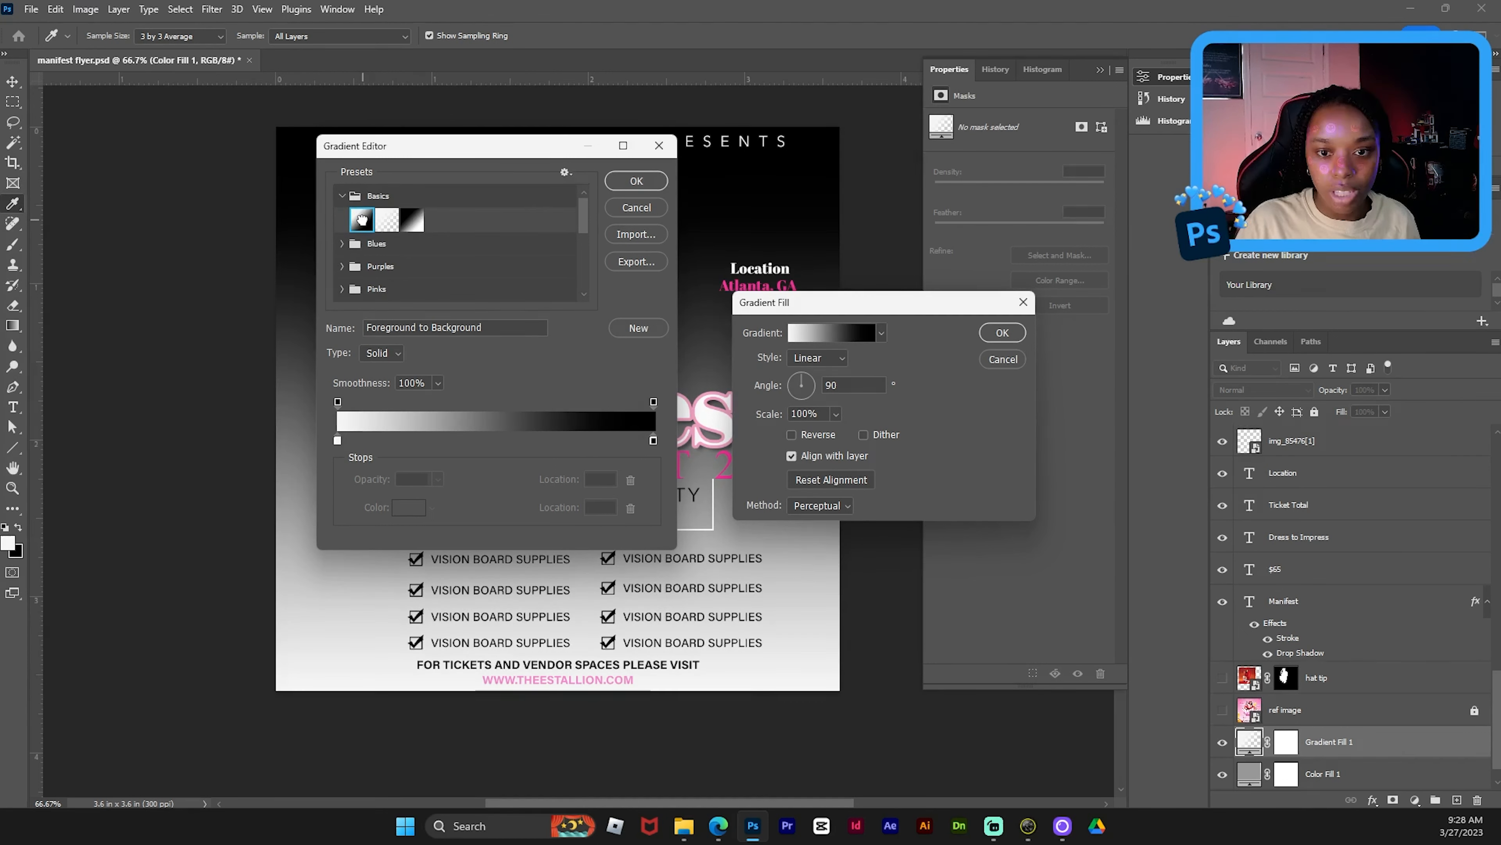
left_click_drag(520, 154, 888, 158)
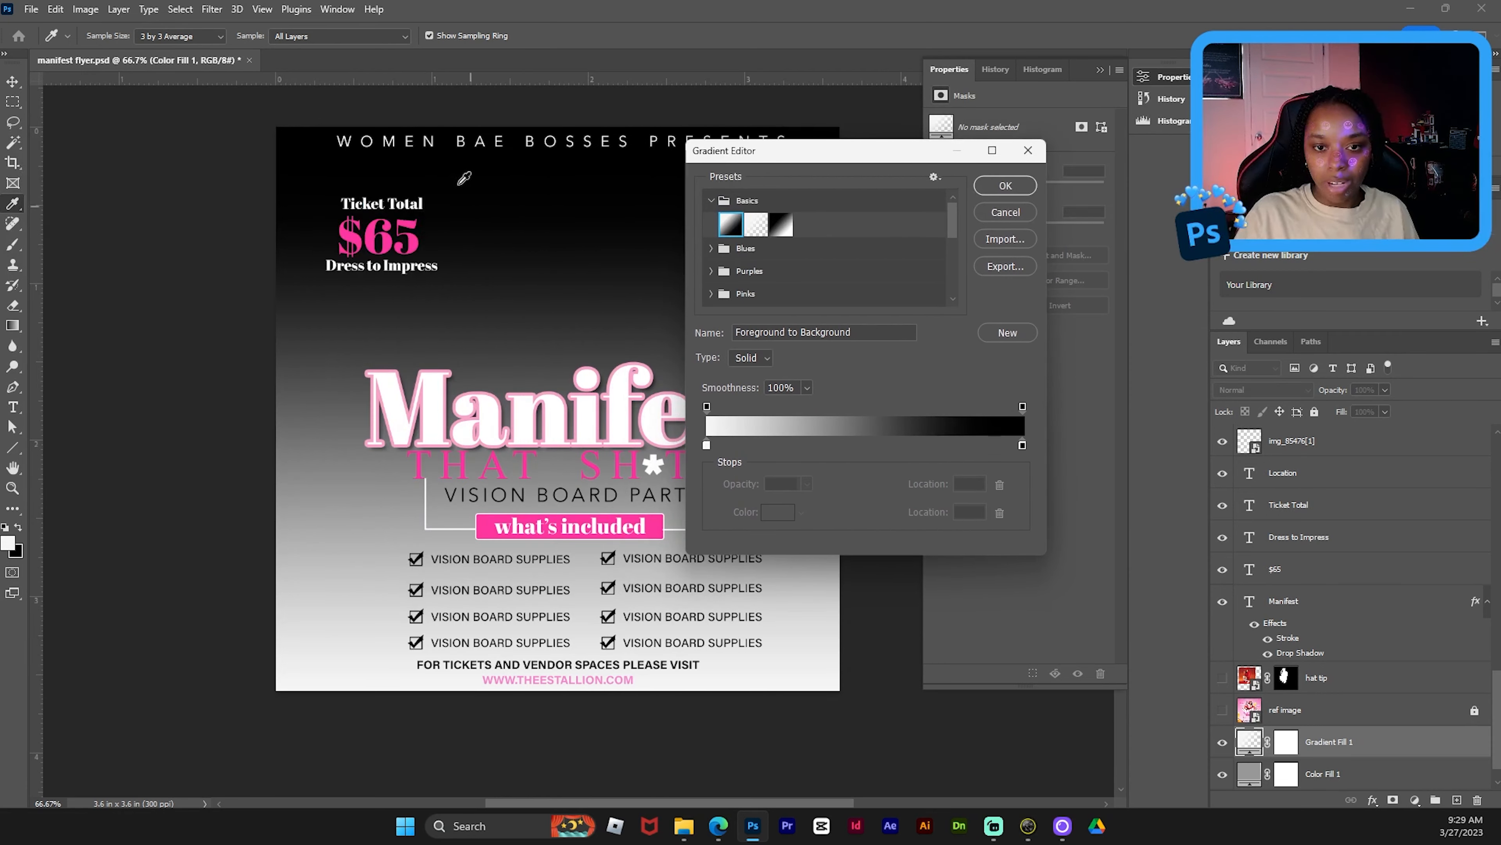
- Recolor the gradient's black end stop to light pink ff85c4, starting from the $65 text's pink, and apply the gradient fill
left_click(1023, 446)
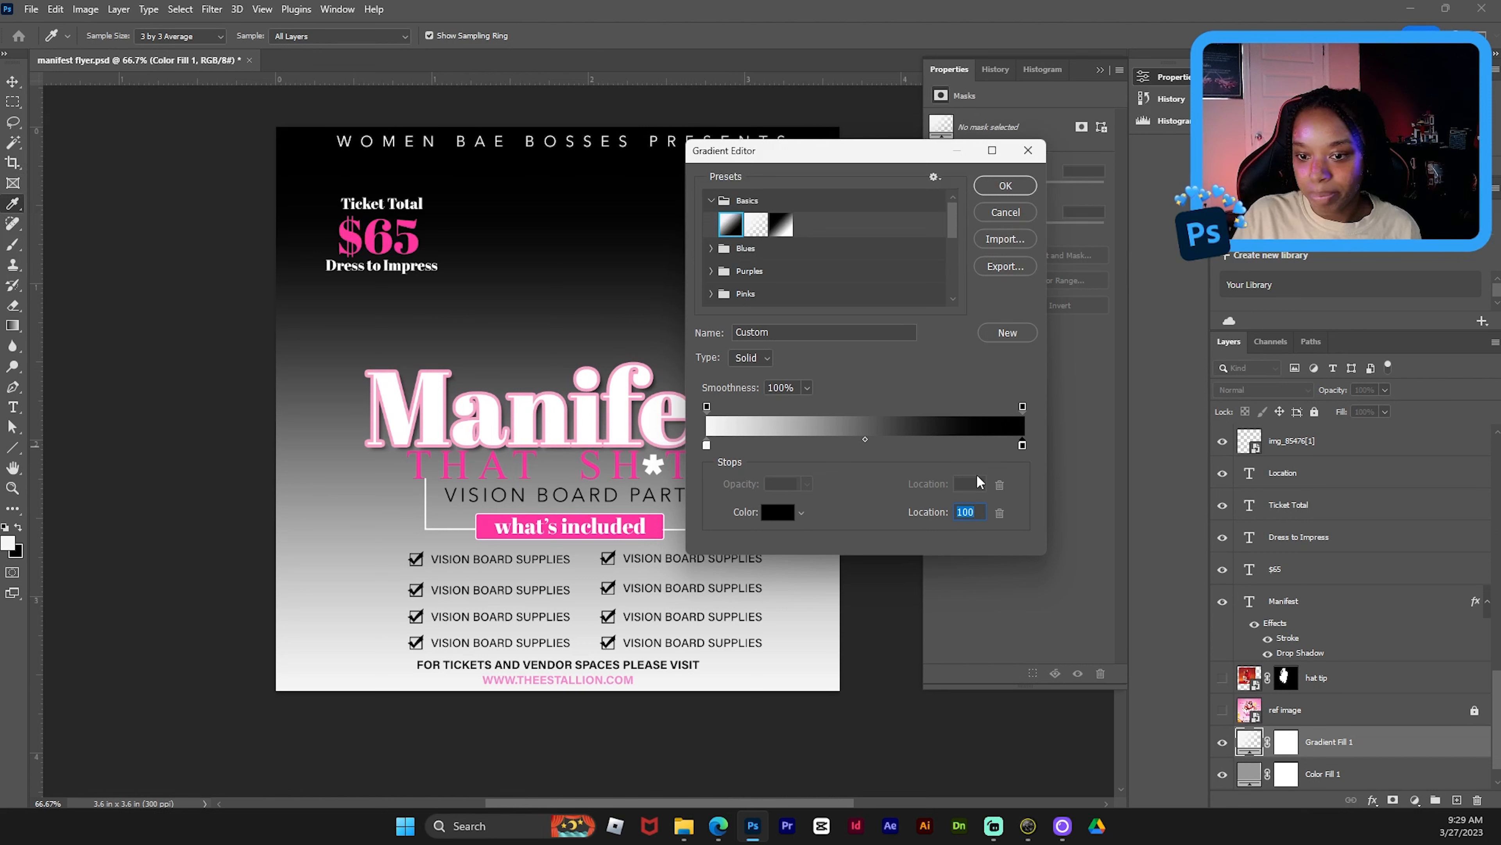
left_click(778, 514)
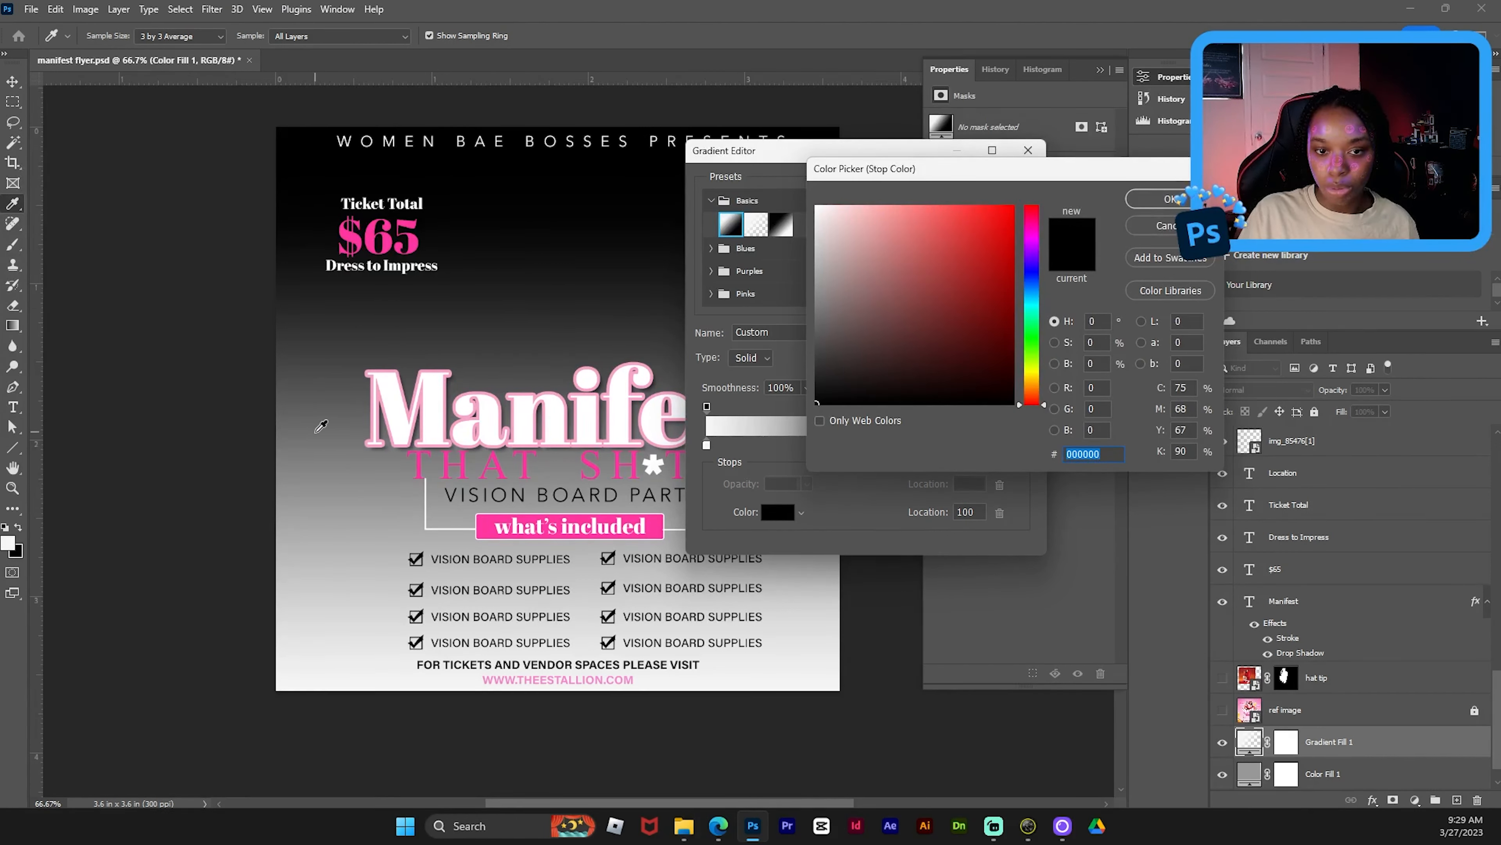
left_click(377, 230)
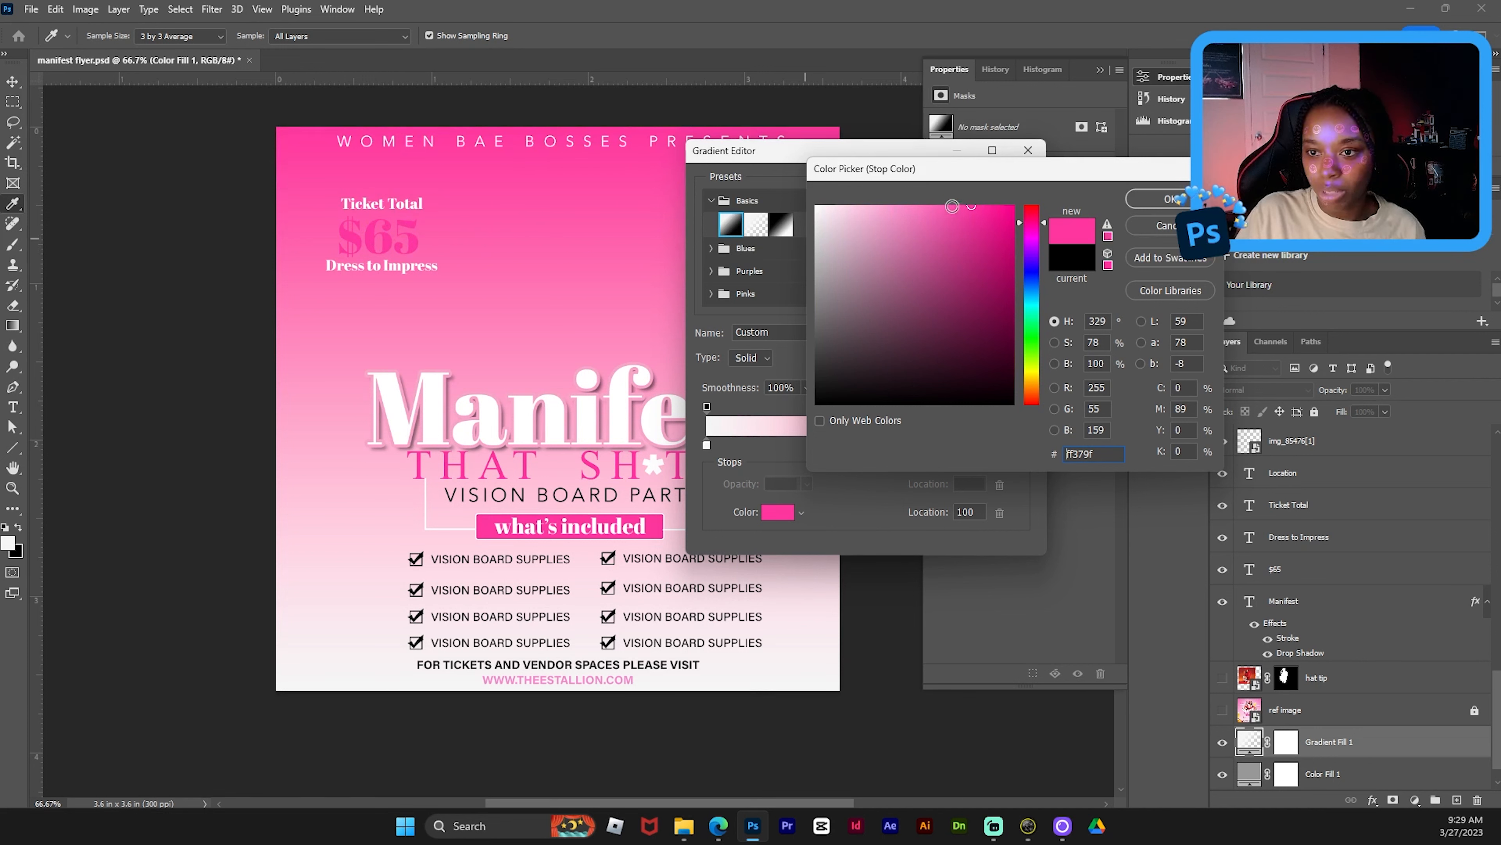
left_click_drag(946, 204, 909, 204)
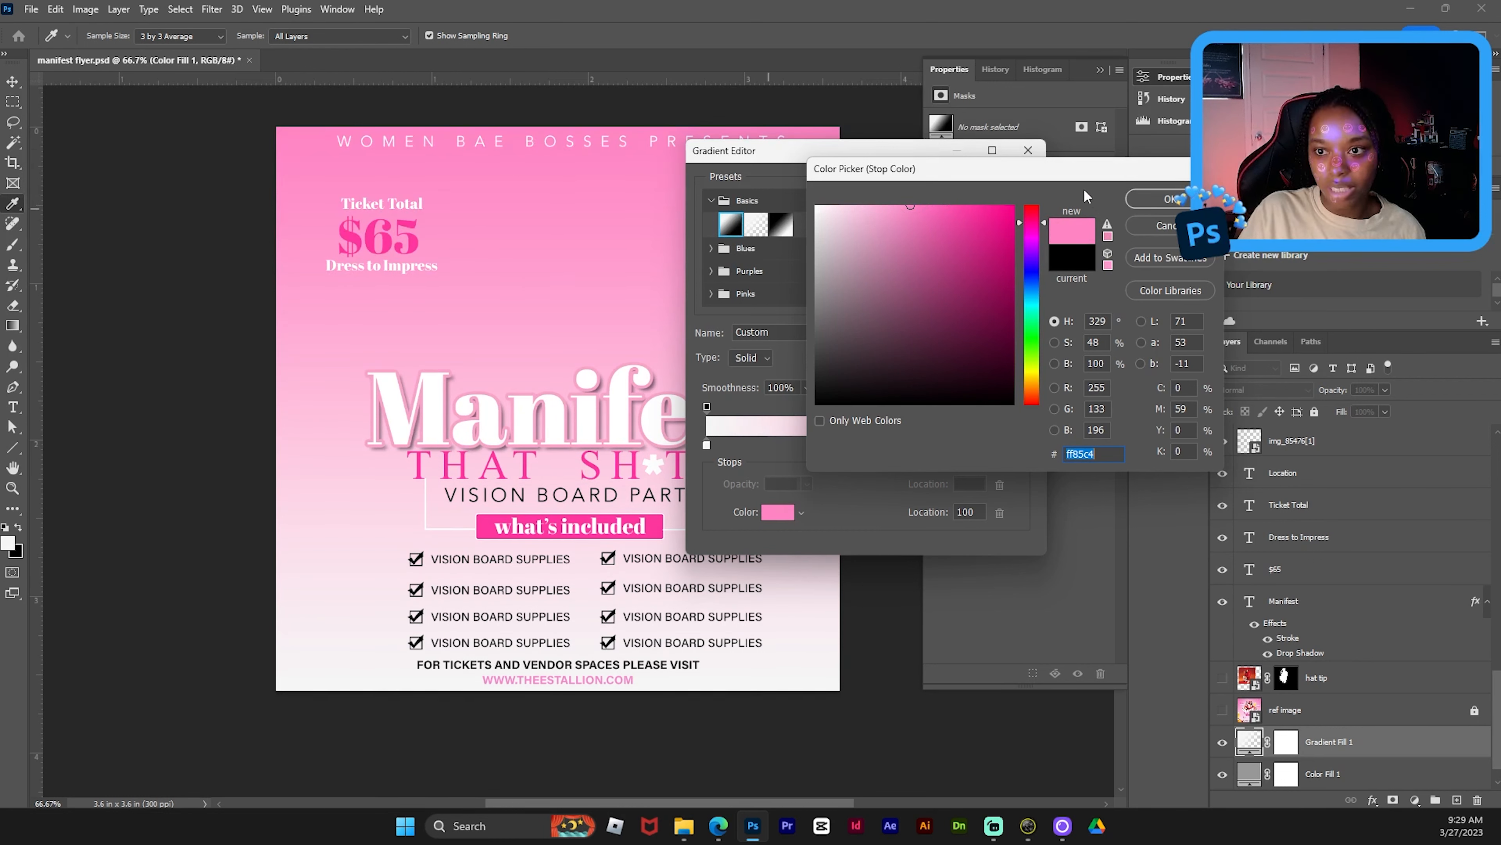
key("Return")
left_click(1026, 187)
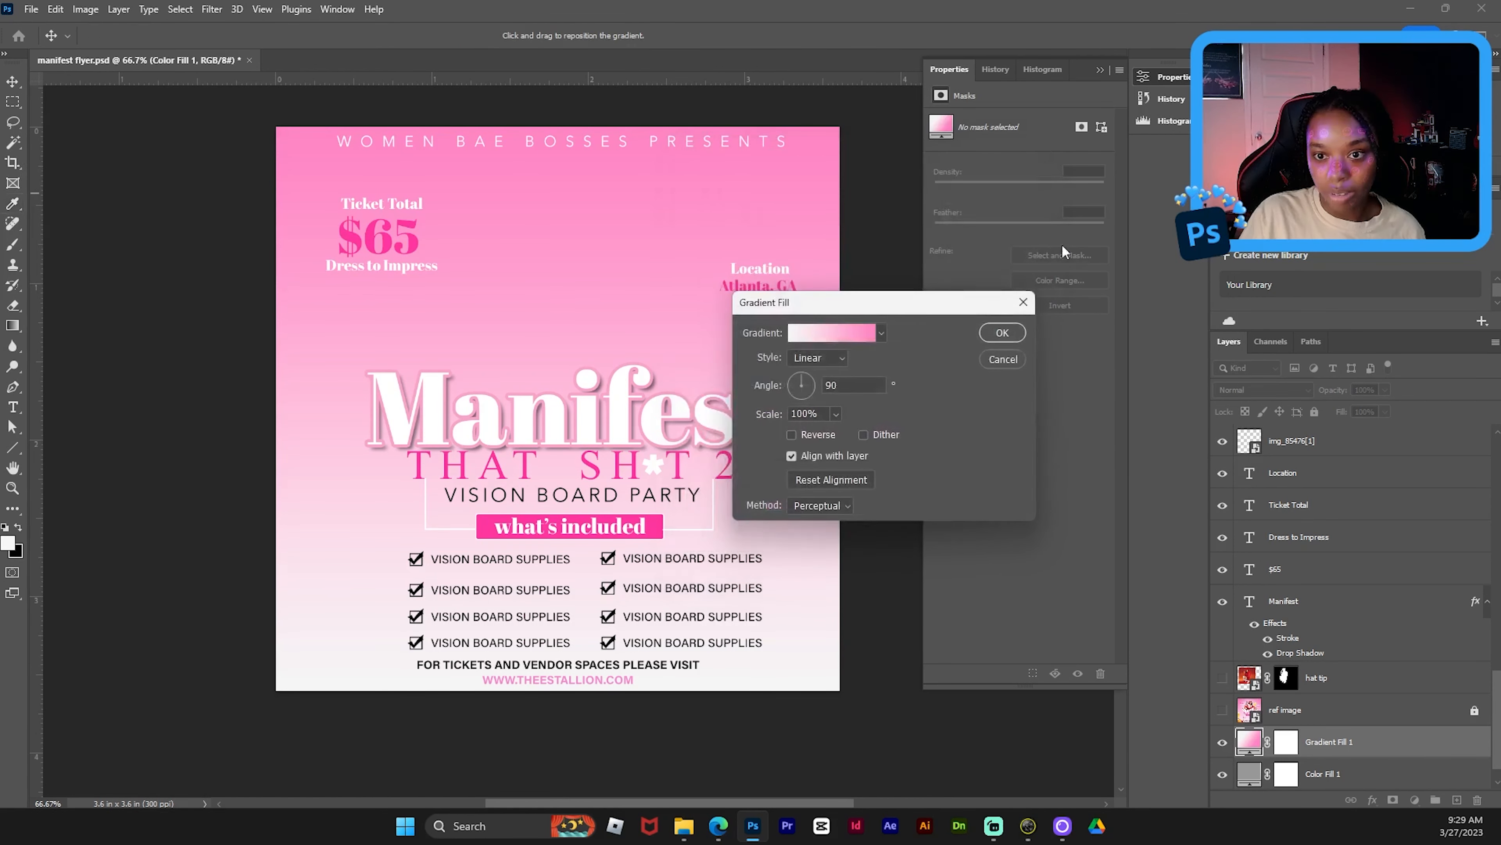
left_click(1003, 333)
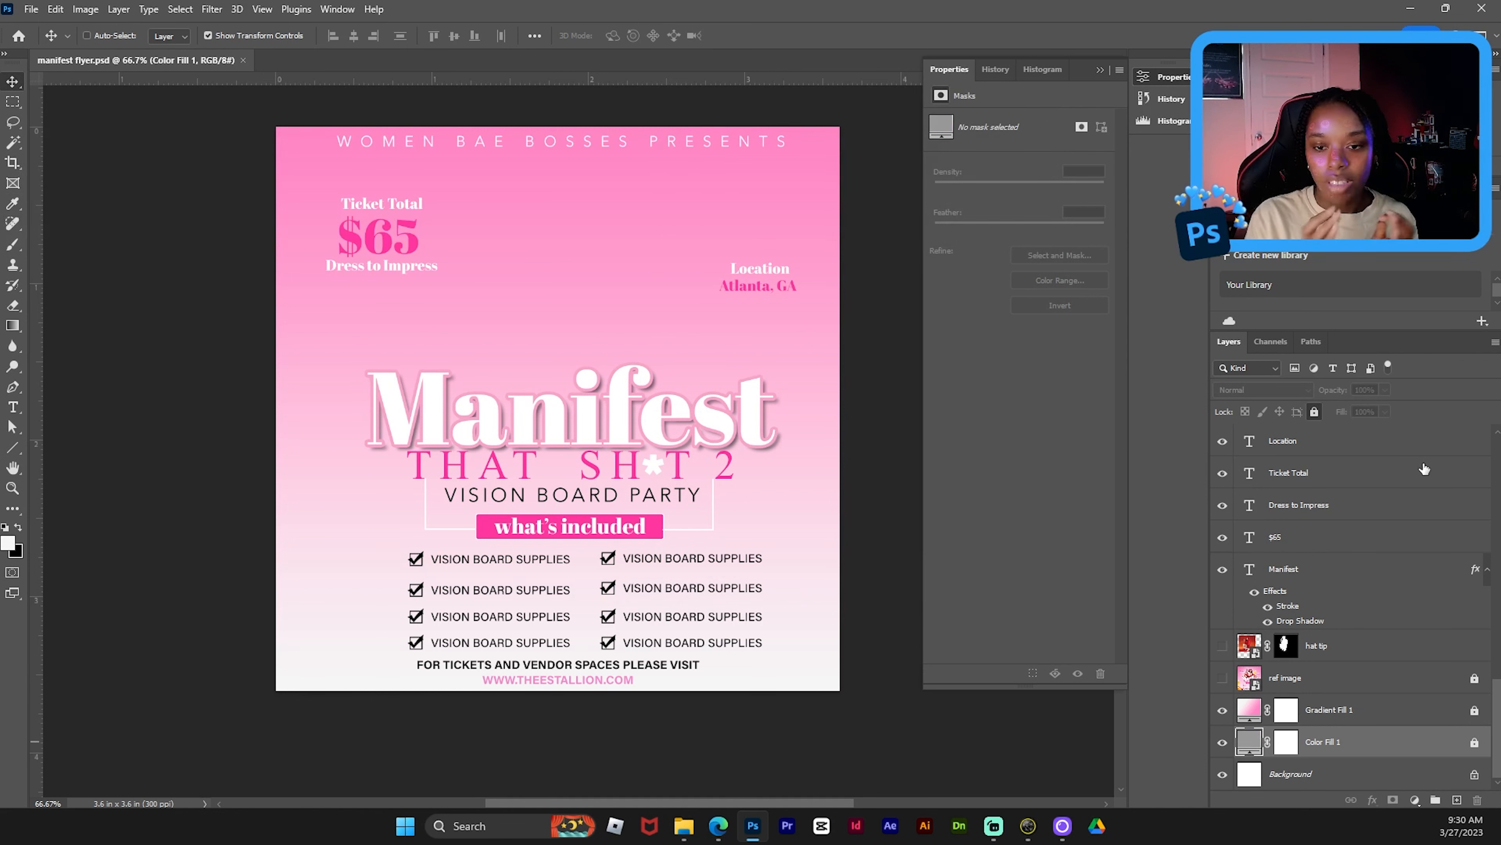
- Restack the hat touch photo layer directly below hat tip, behind the flyer text, and save the document
scroll(1357, 645, "down", 1)
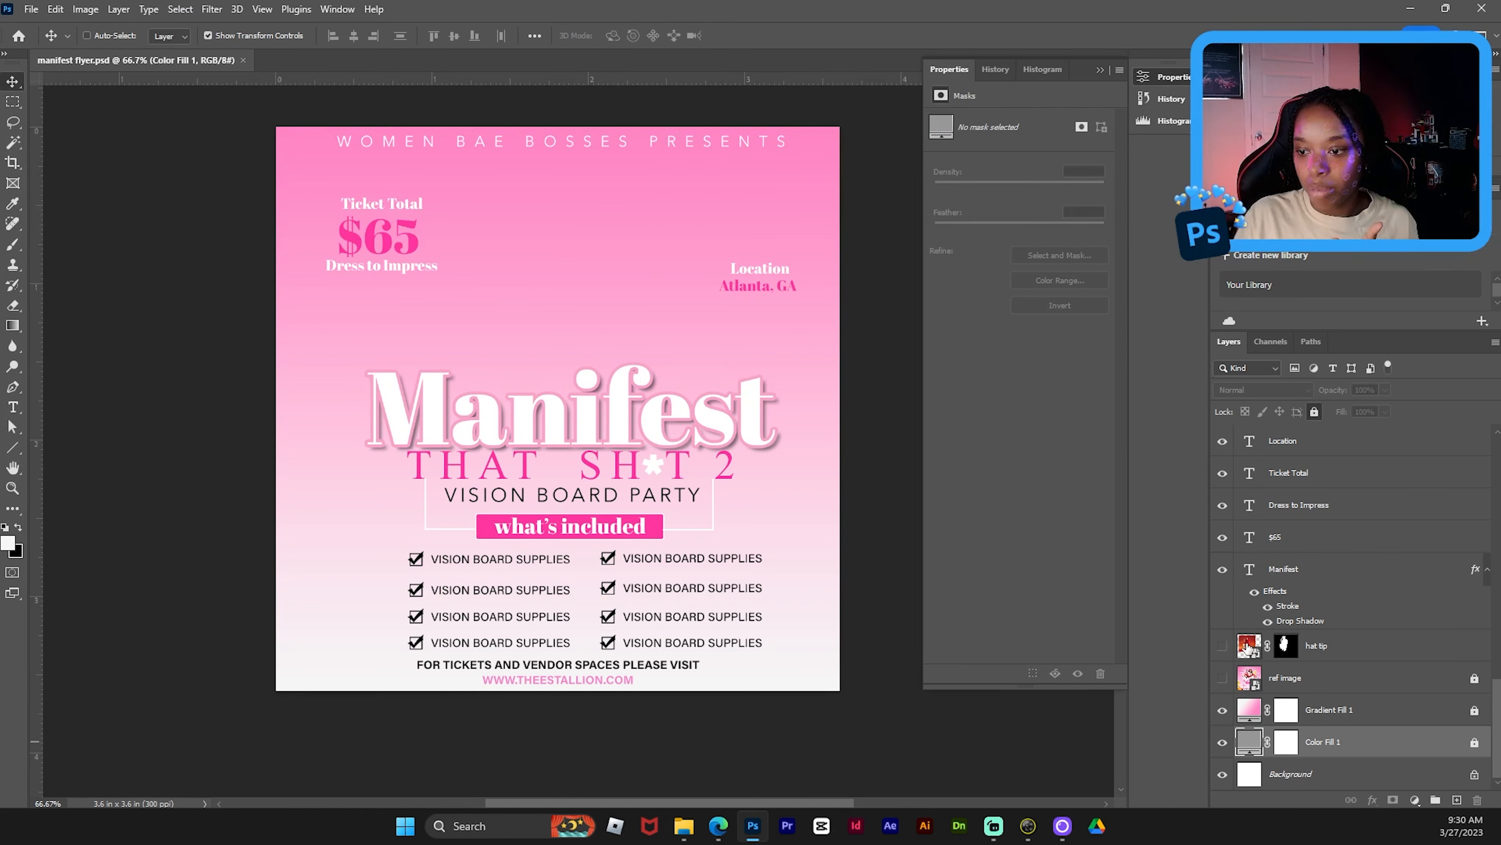
scroll(1312, 663, "up", 10)
scroll(1310, 667, "down", 10)
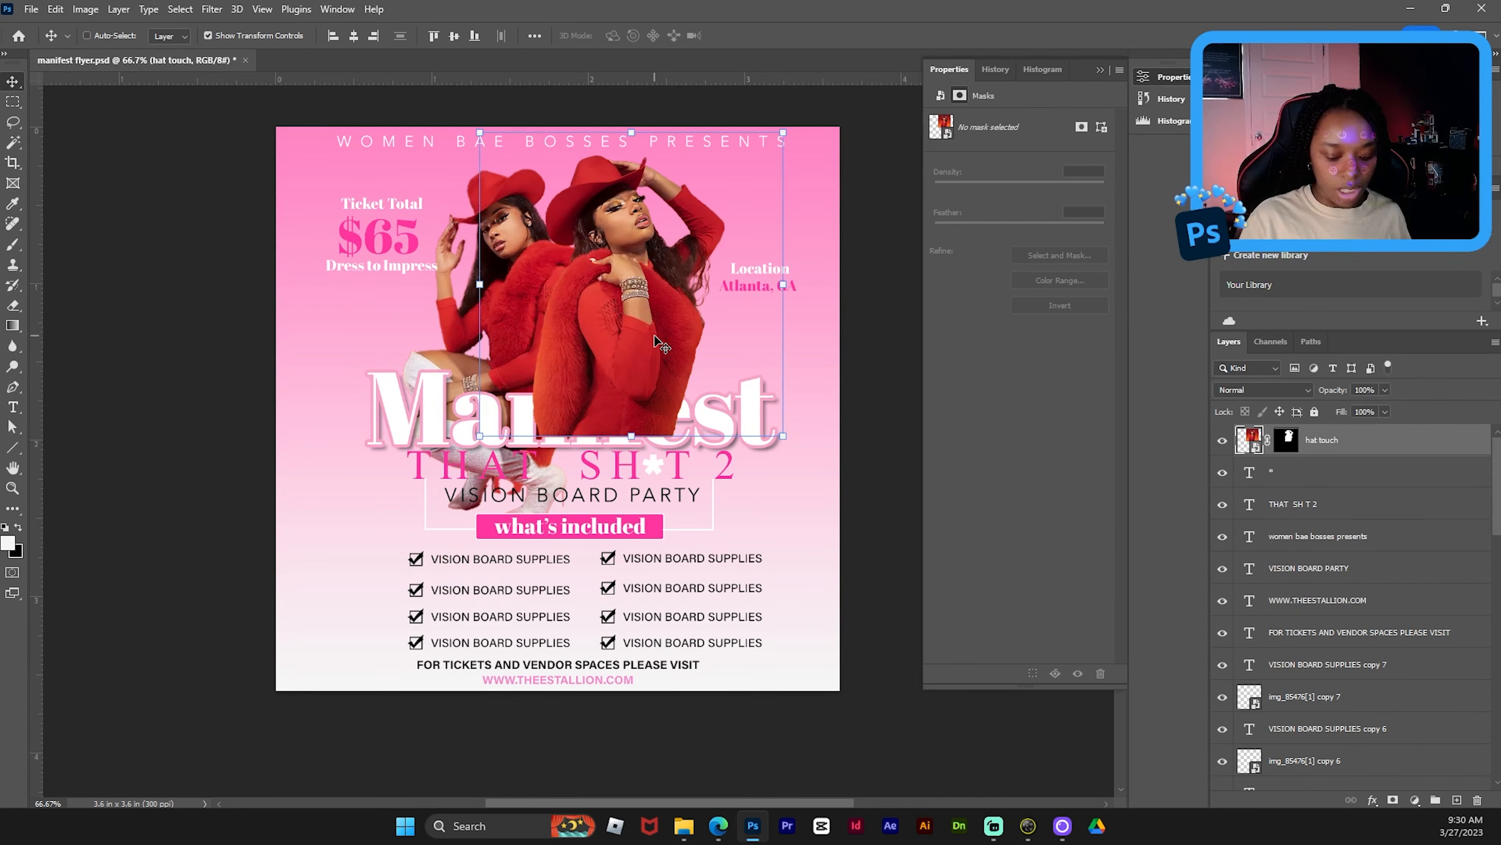
key("ctrl+shift+bracketleft")
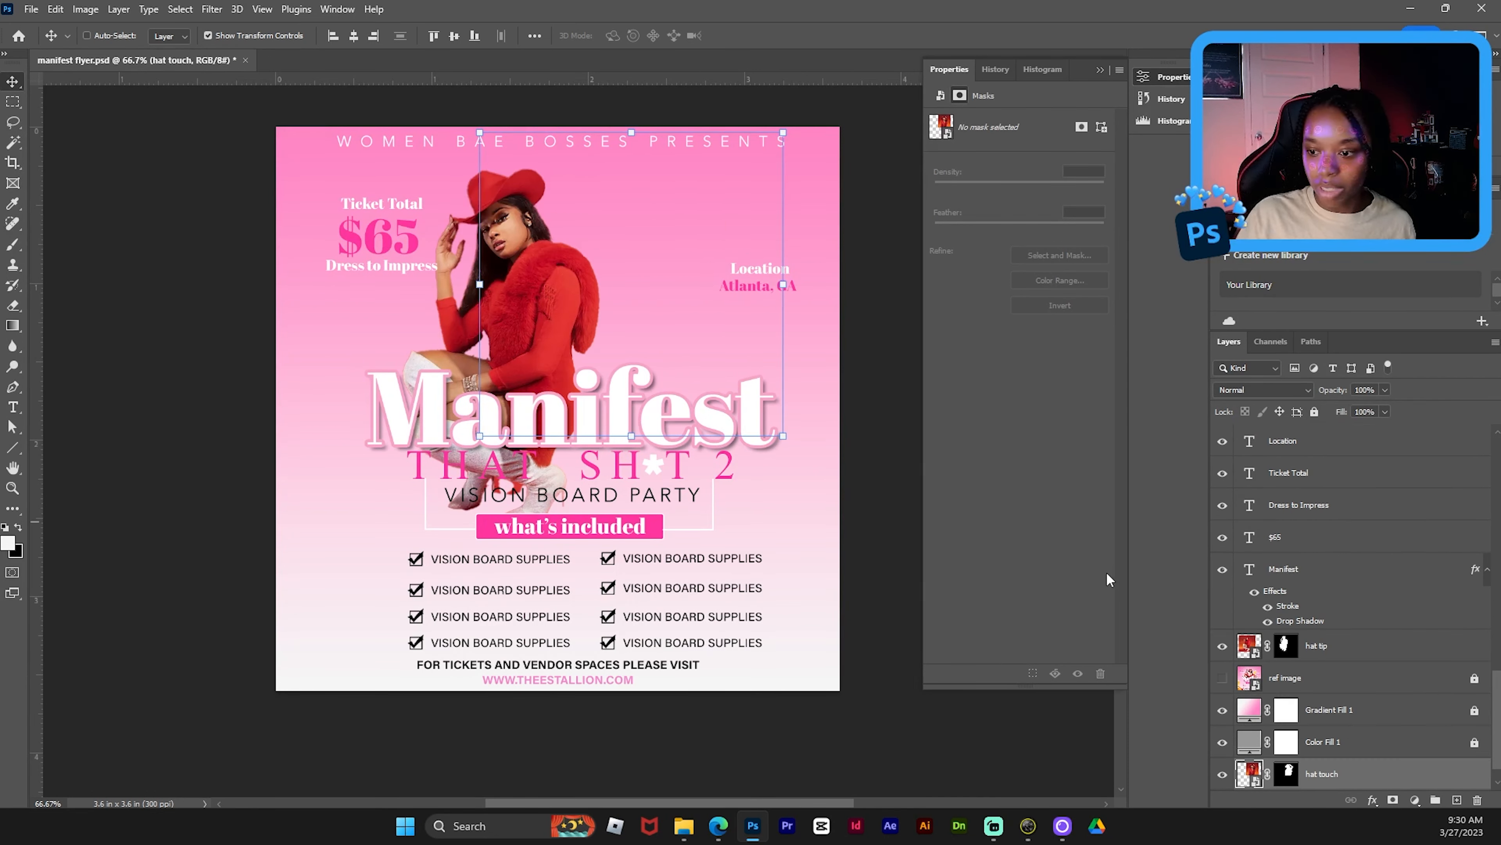
left_click_drag(1383, 784, 1355, 675)
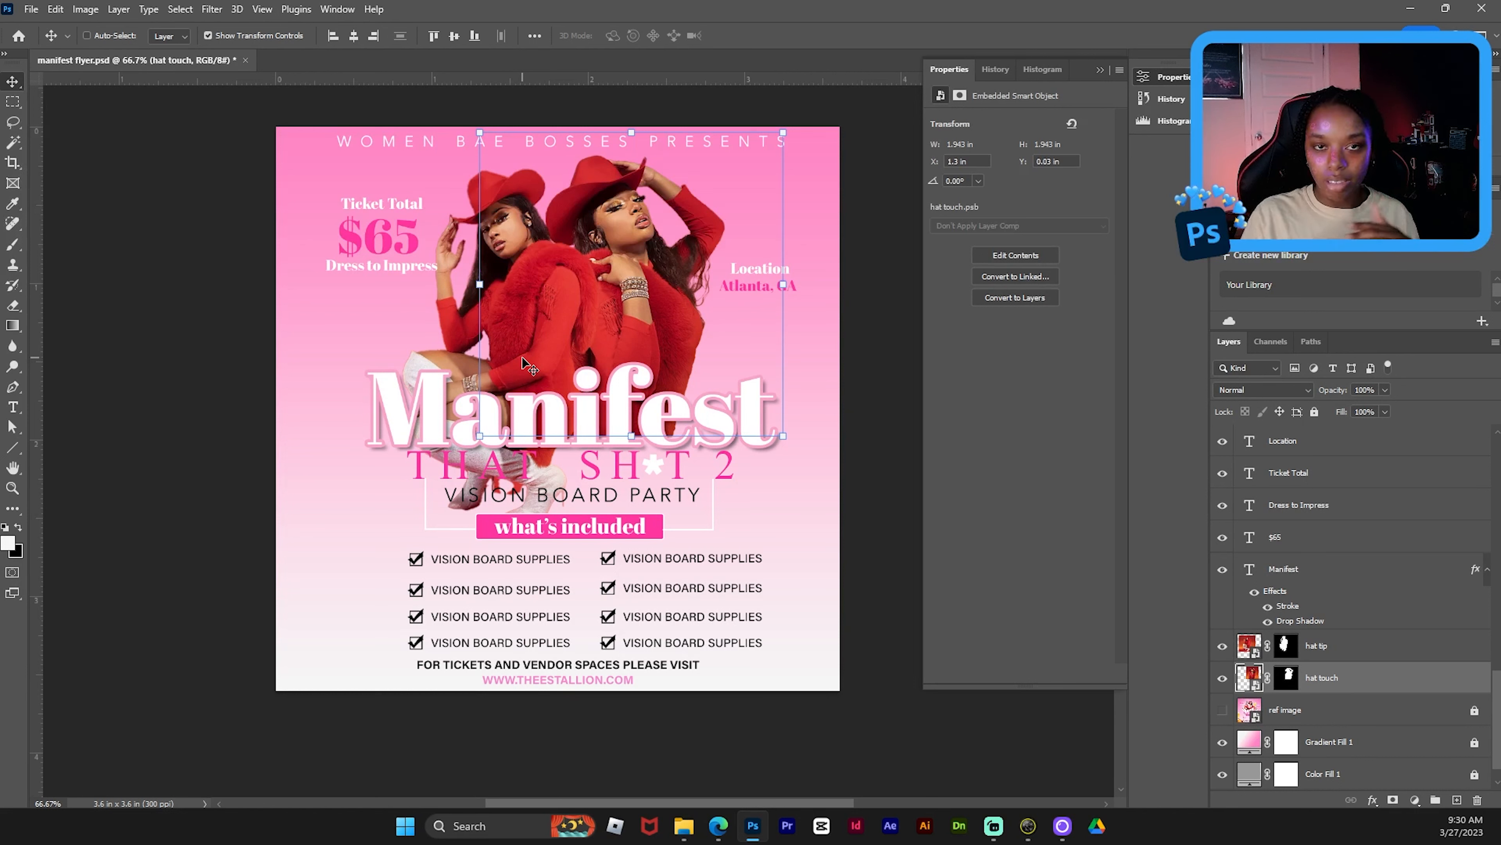
key("ctrl+s")
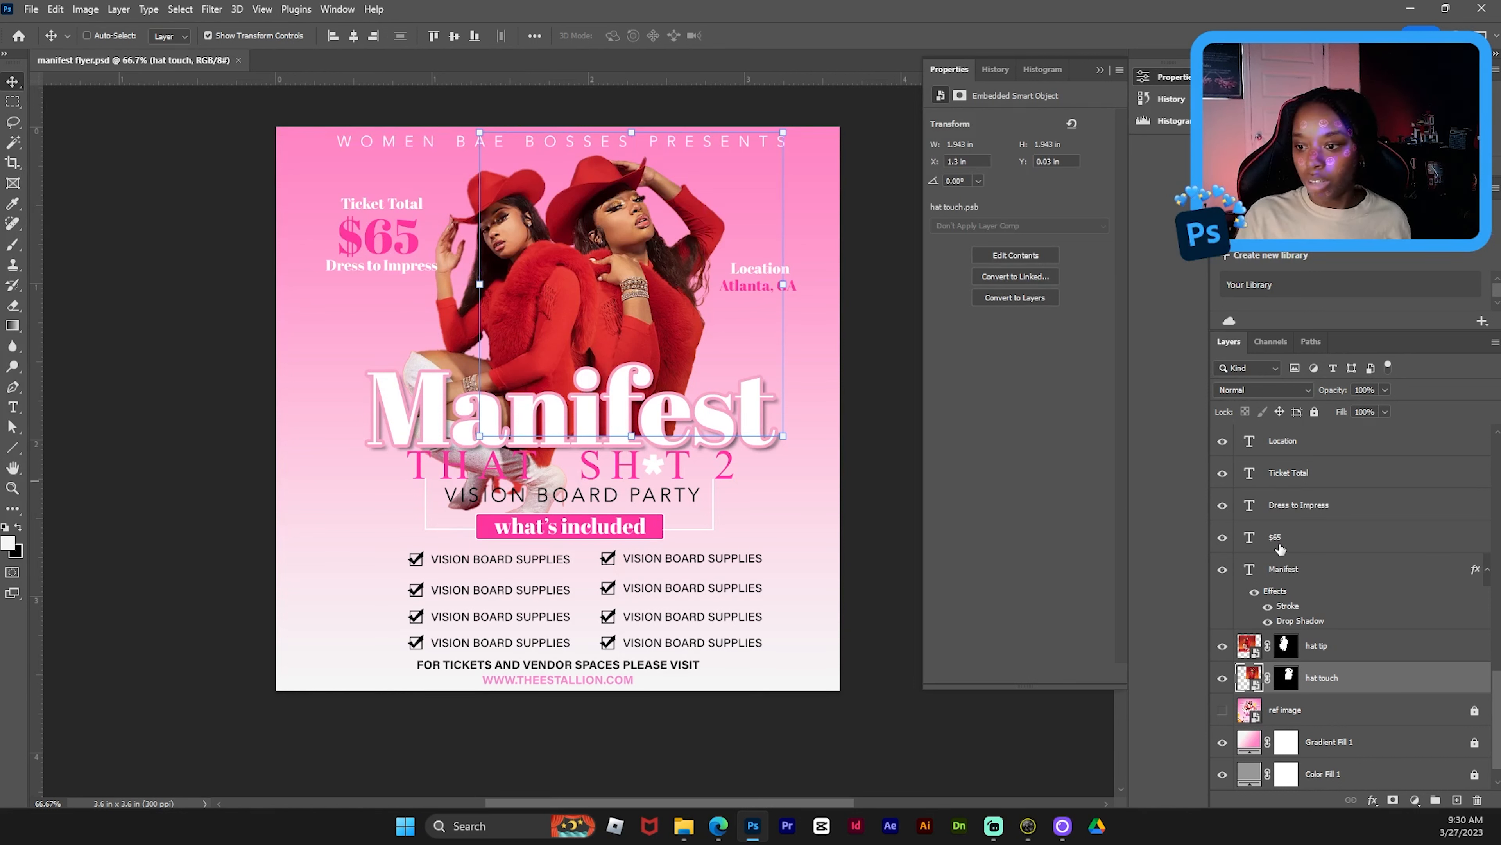
- On the hat tip layer mask, select a rectangle from the Manifest title's lower edge down over the checklist and fill it with black
left_click(1347, 651)
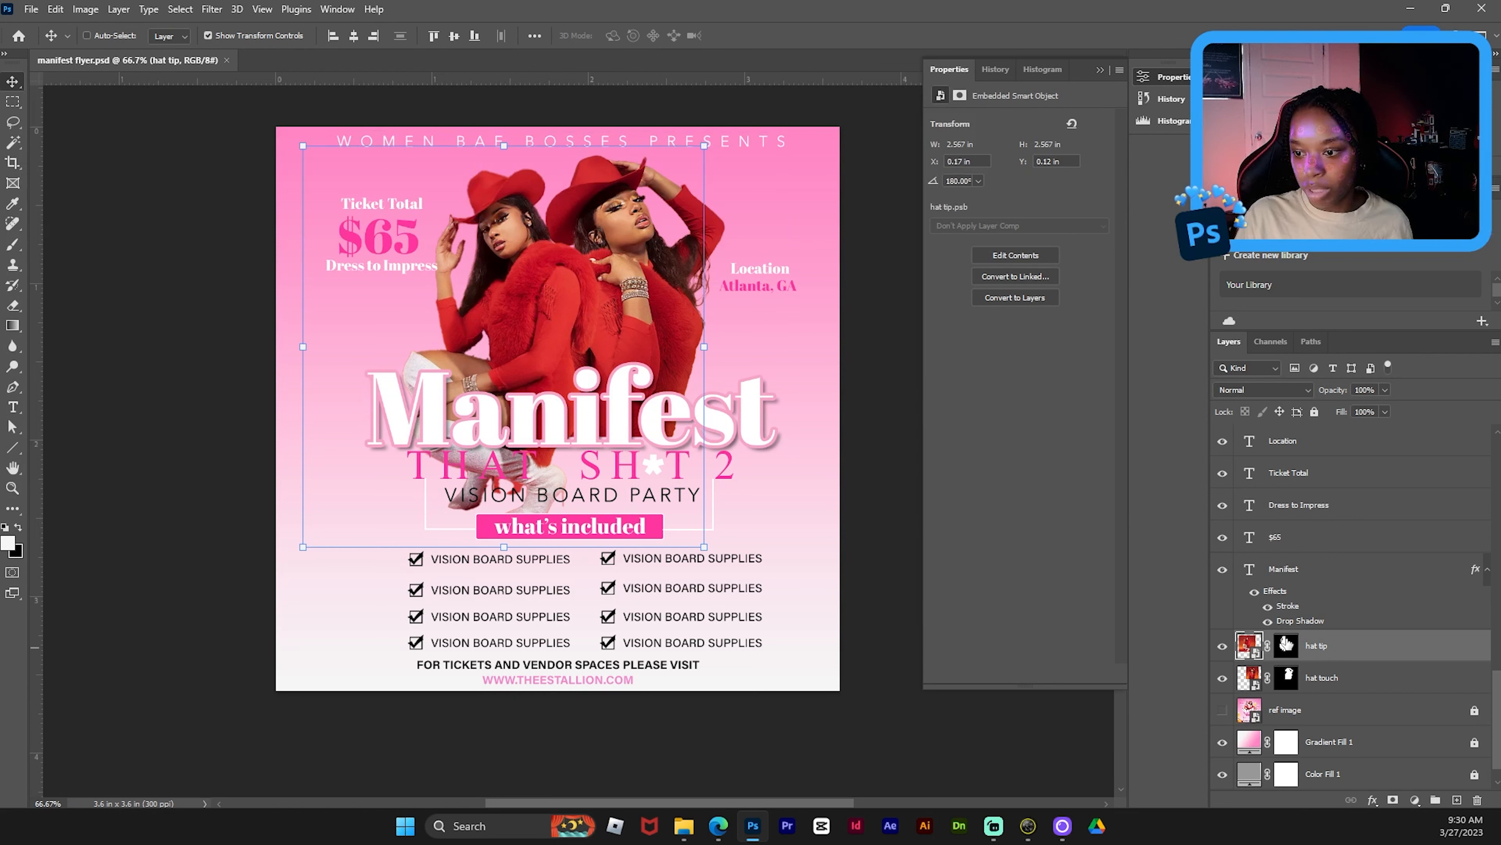
left_click(1286, 646)
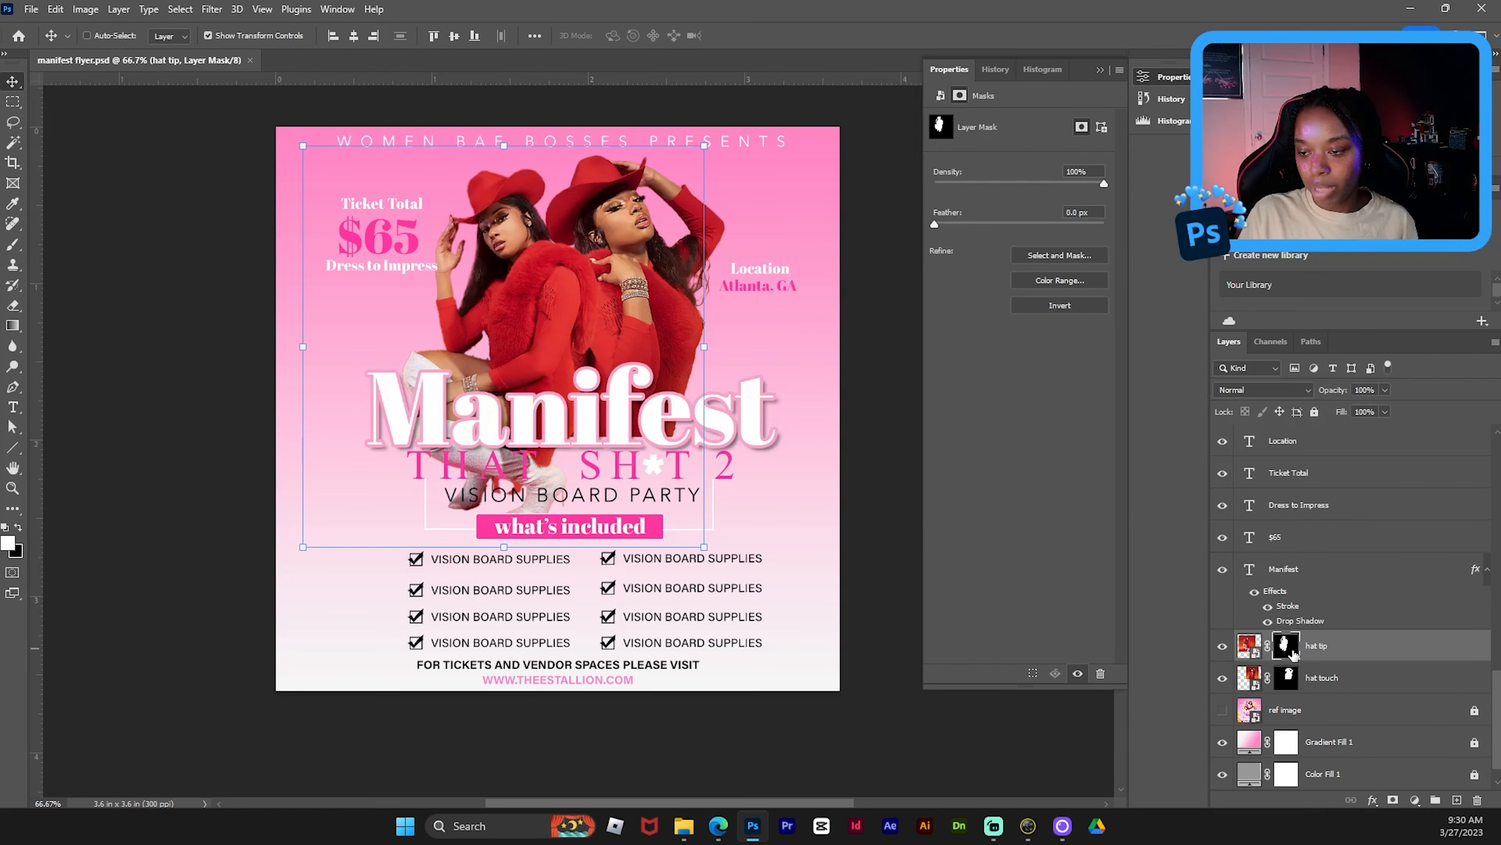
left_click(15, 105)
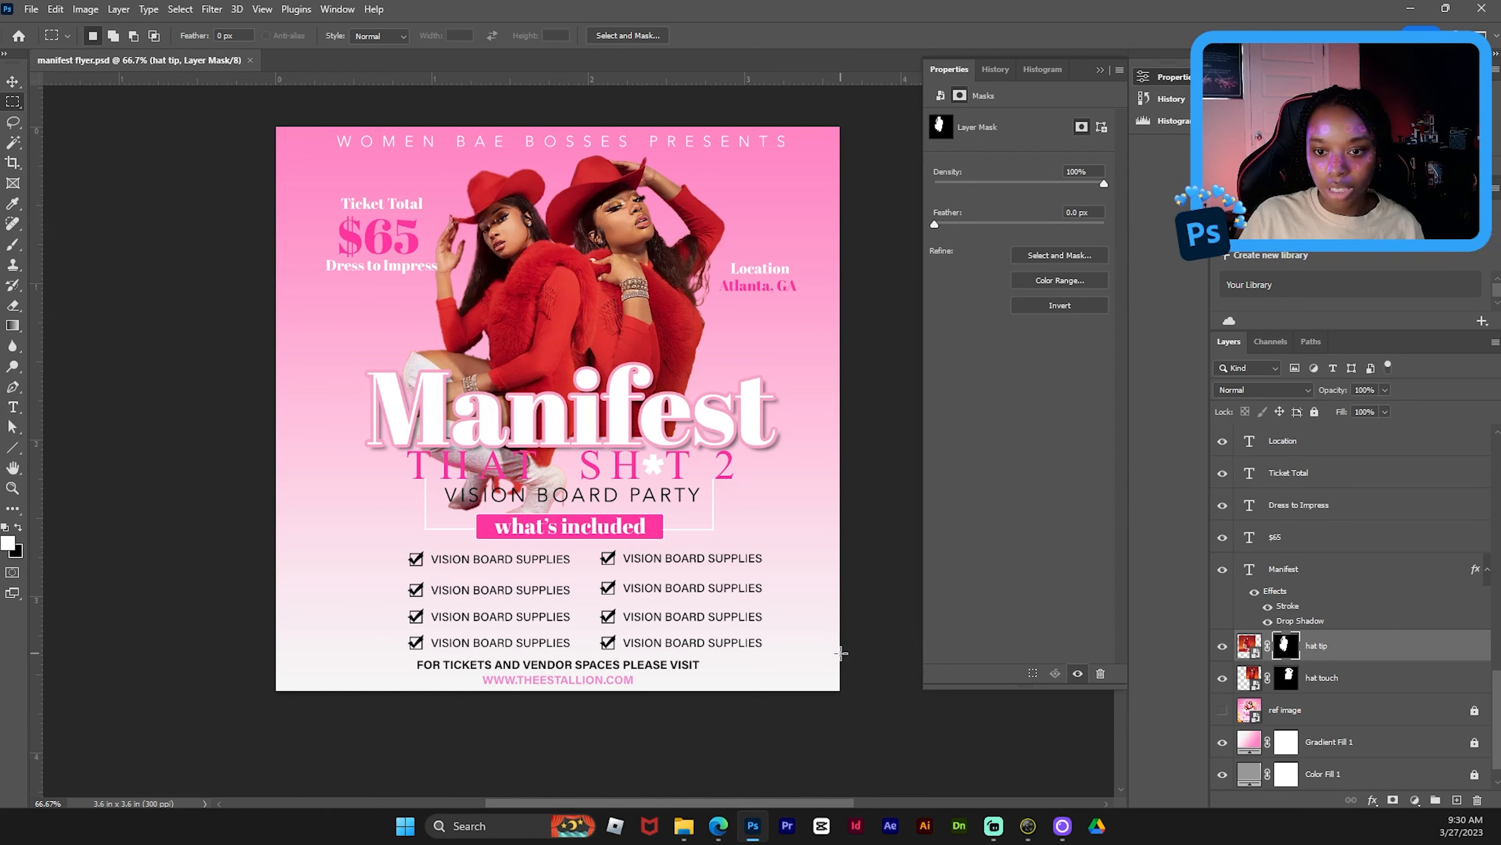
left_click_drag(842, 652, 306, 434)
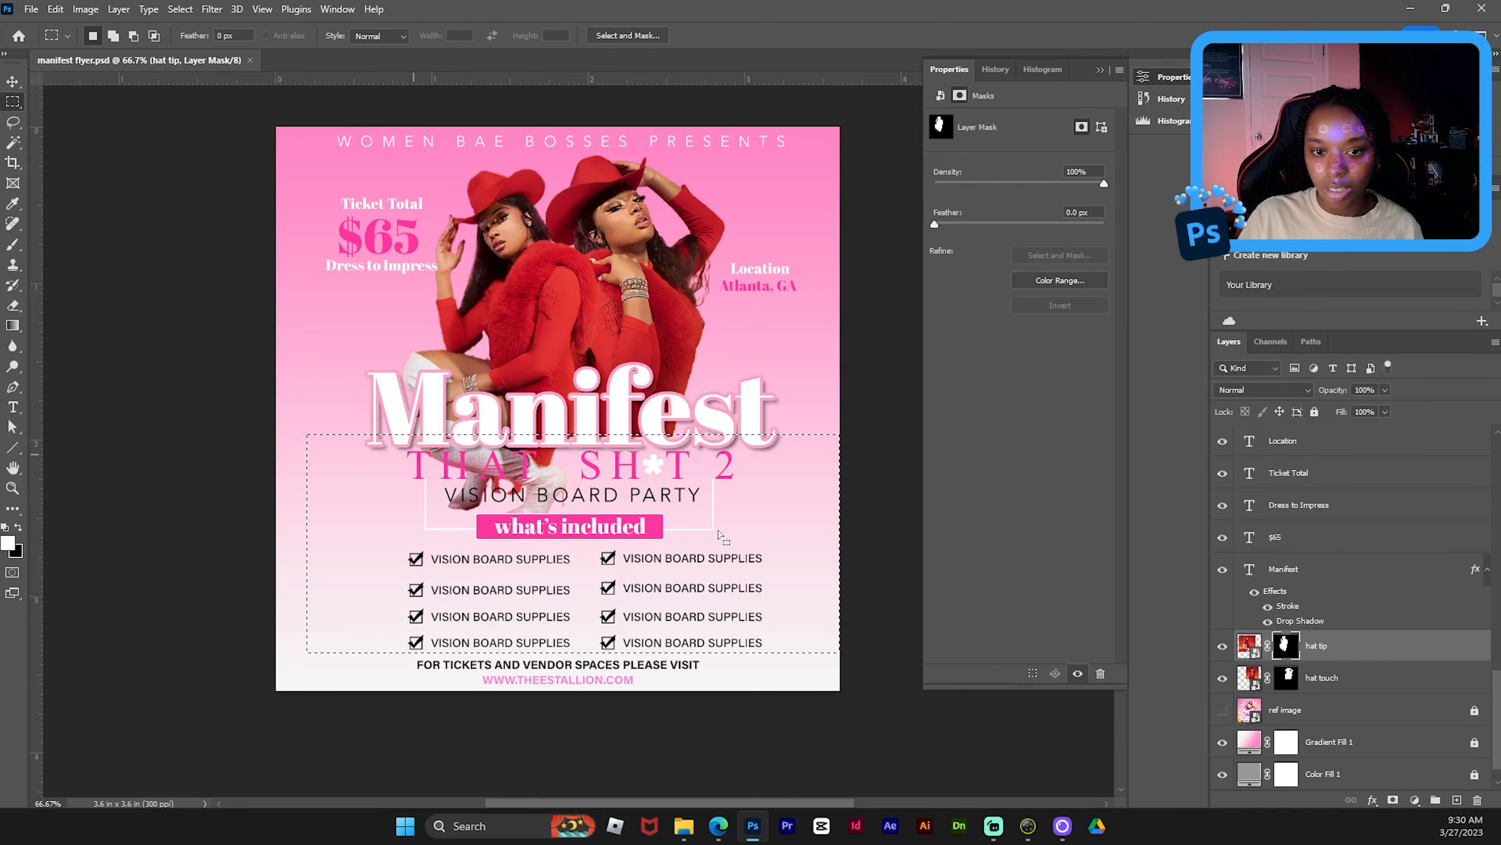
left_click(55, 9)
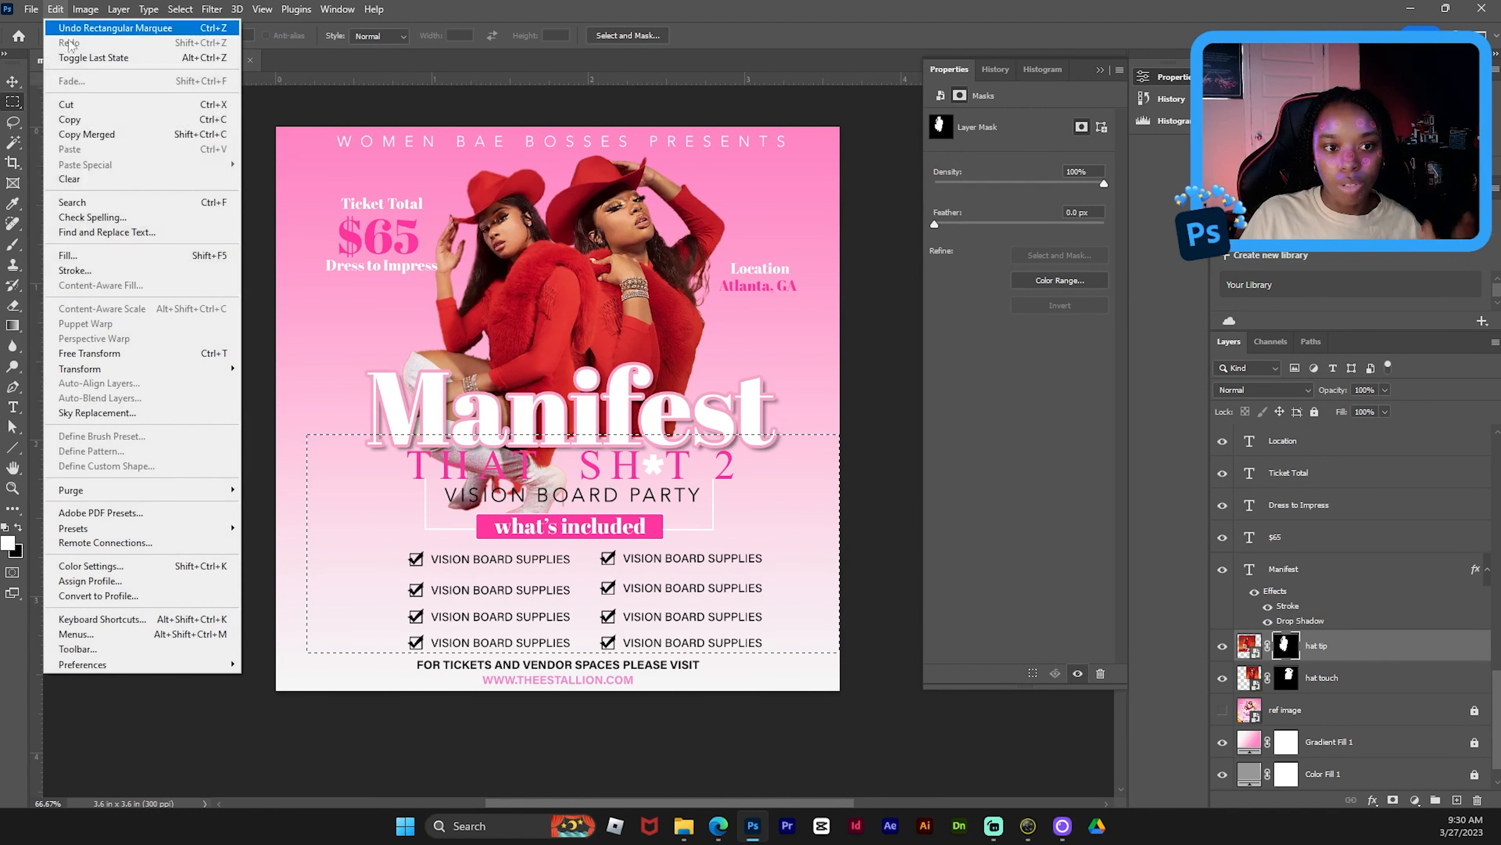
left_click(146, 256)
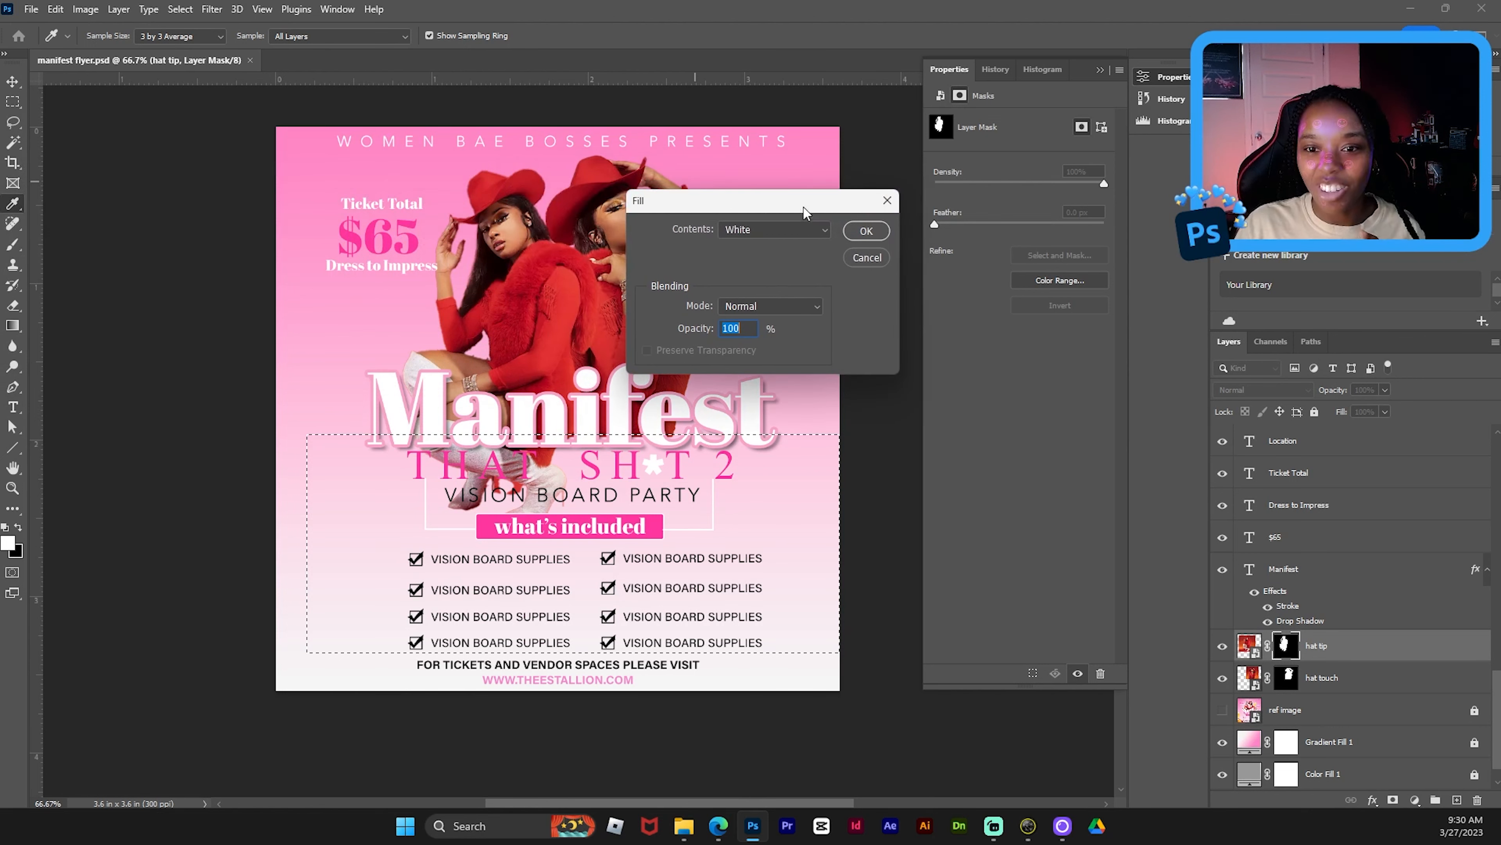
left_click(762, 238)
left_click(778, 352)
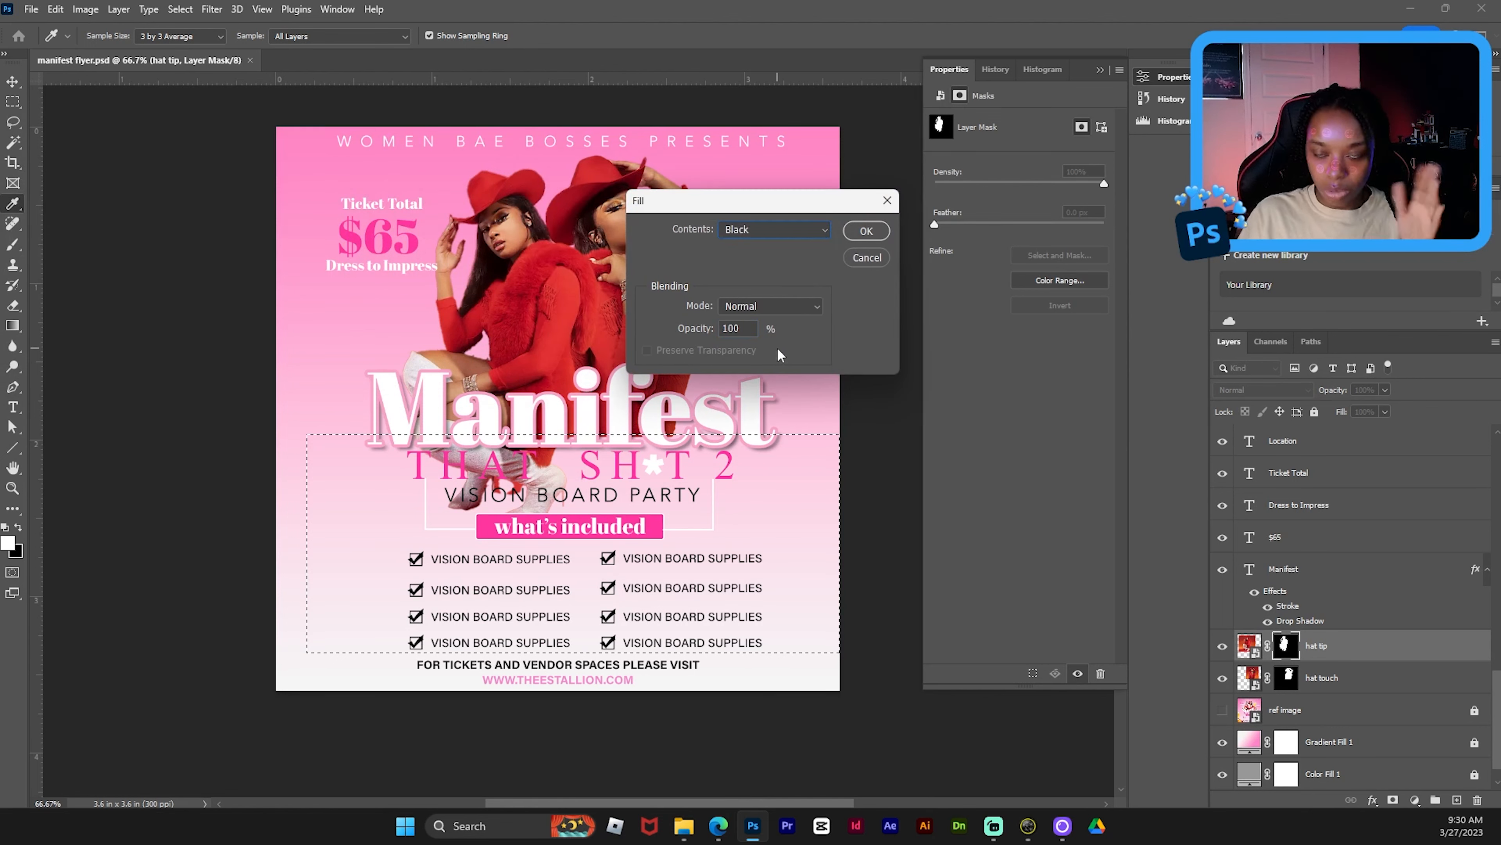
left_click(867, 230)
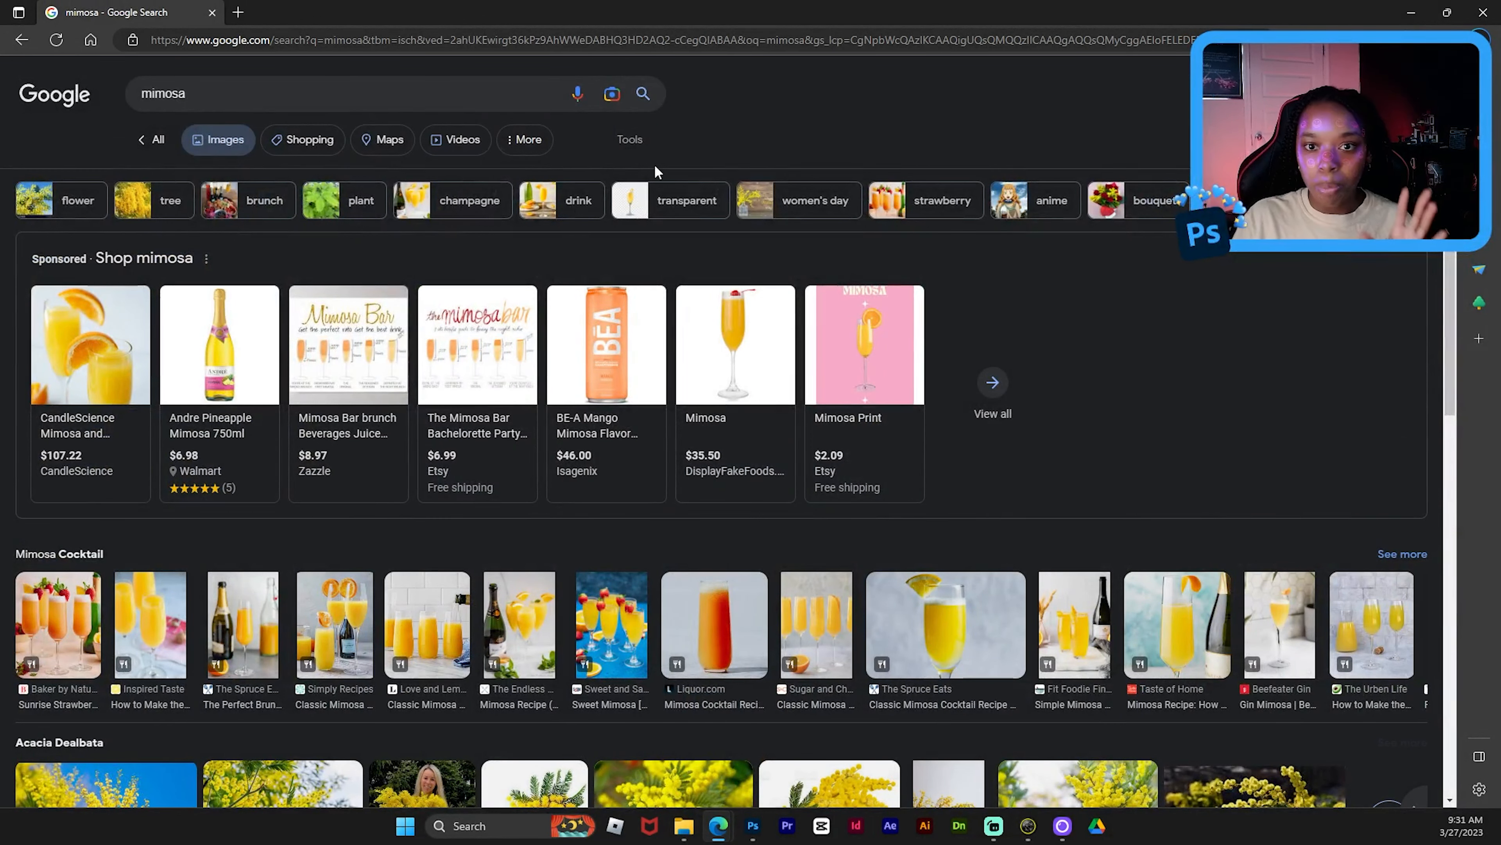
- In the browser, filter the mimosa image search results to transparent images
left_click(631, 140)
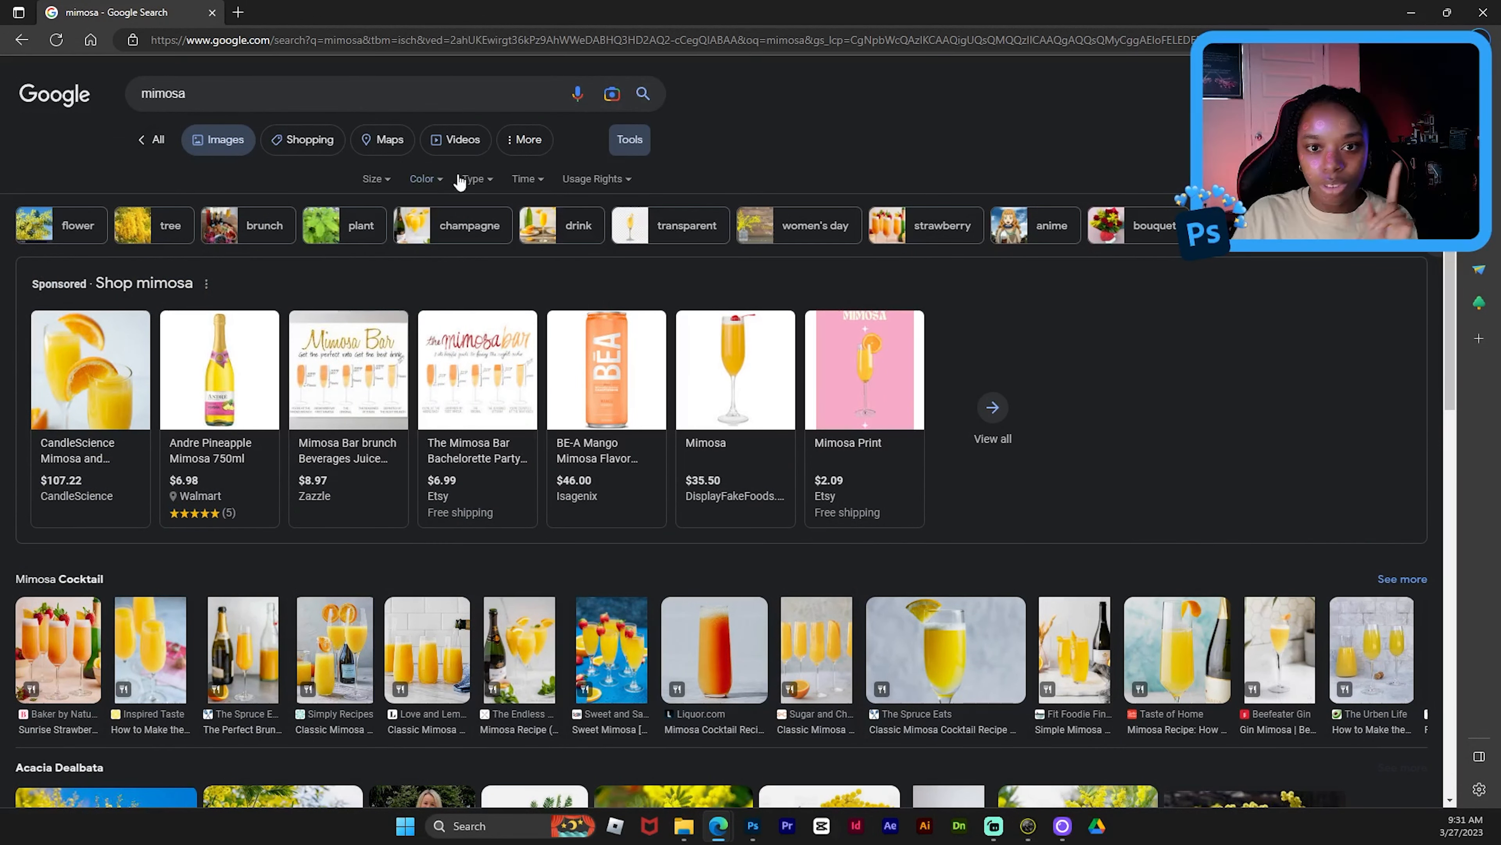
left_click(438, 179)
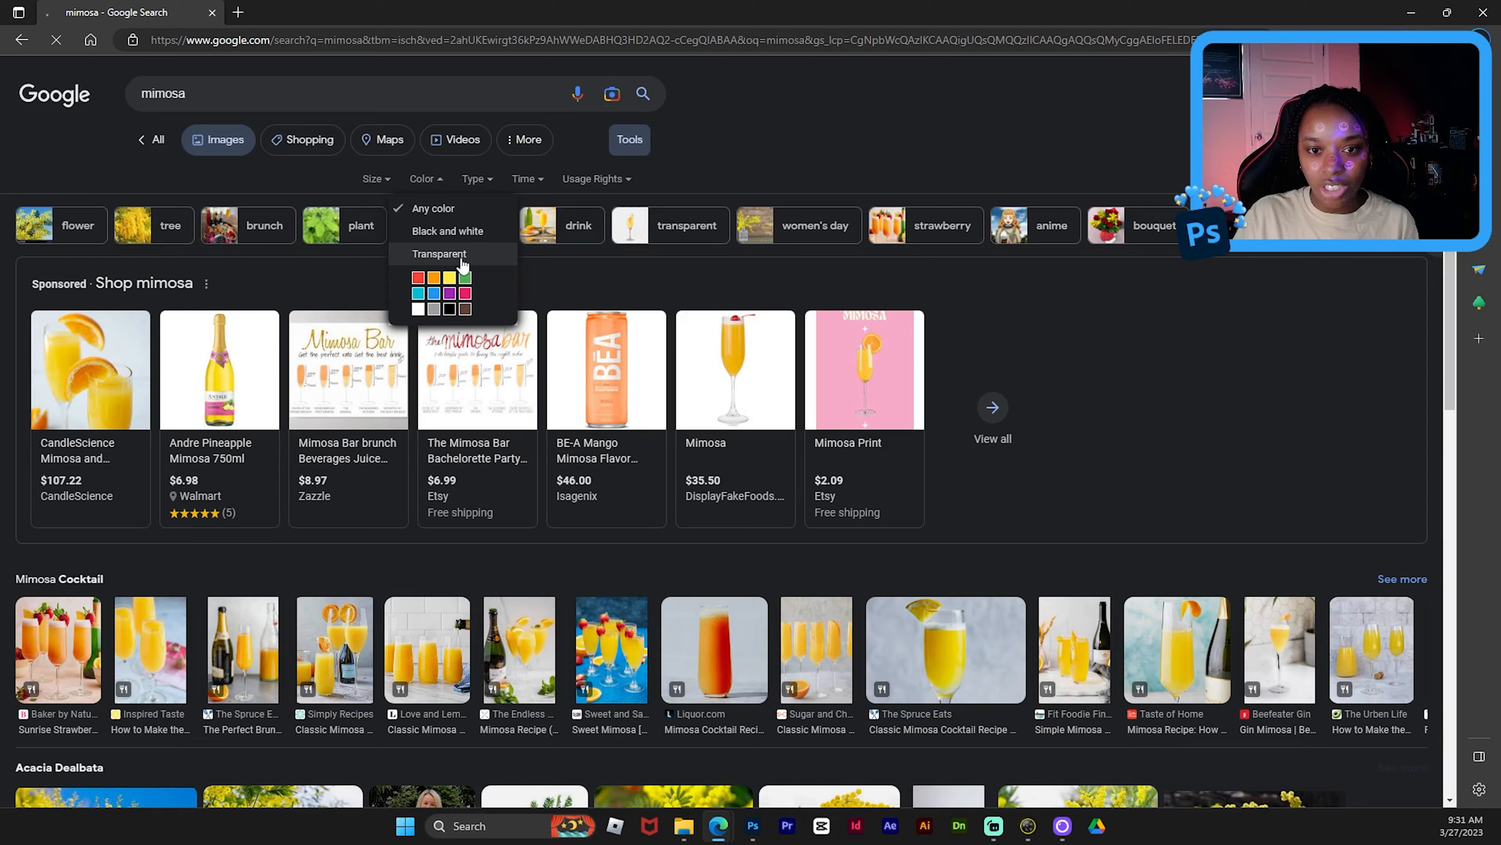
left_click(437, 253)
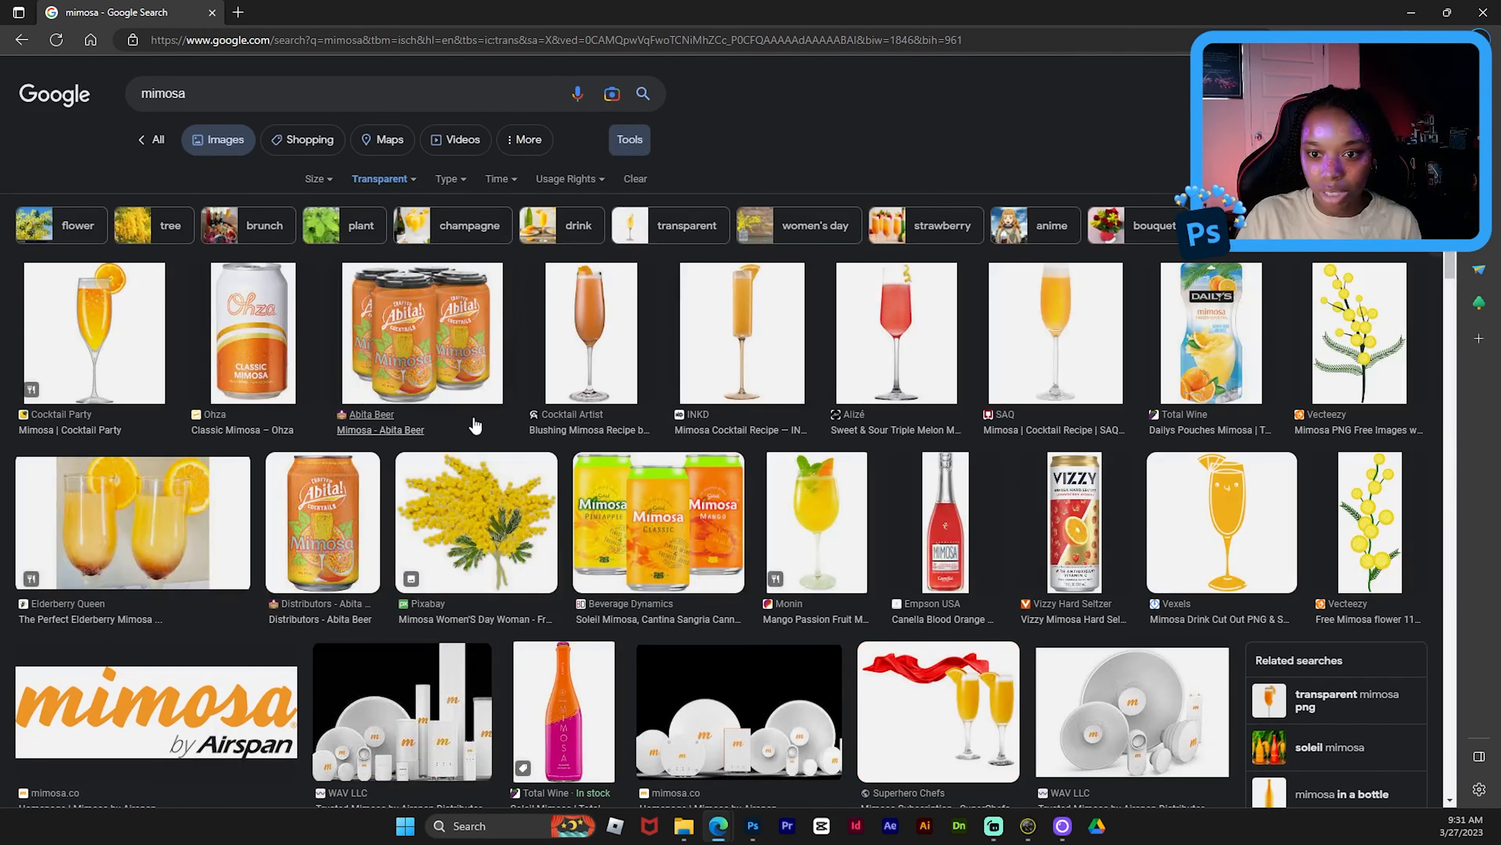
- Find the World Food Guide champagne-glass mimosa among the transparent image results, open its preview and copy it
scroll(989, 487, "down", 8)
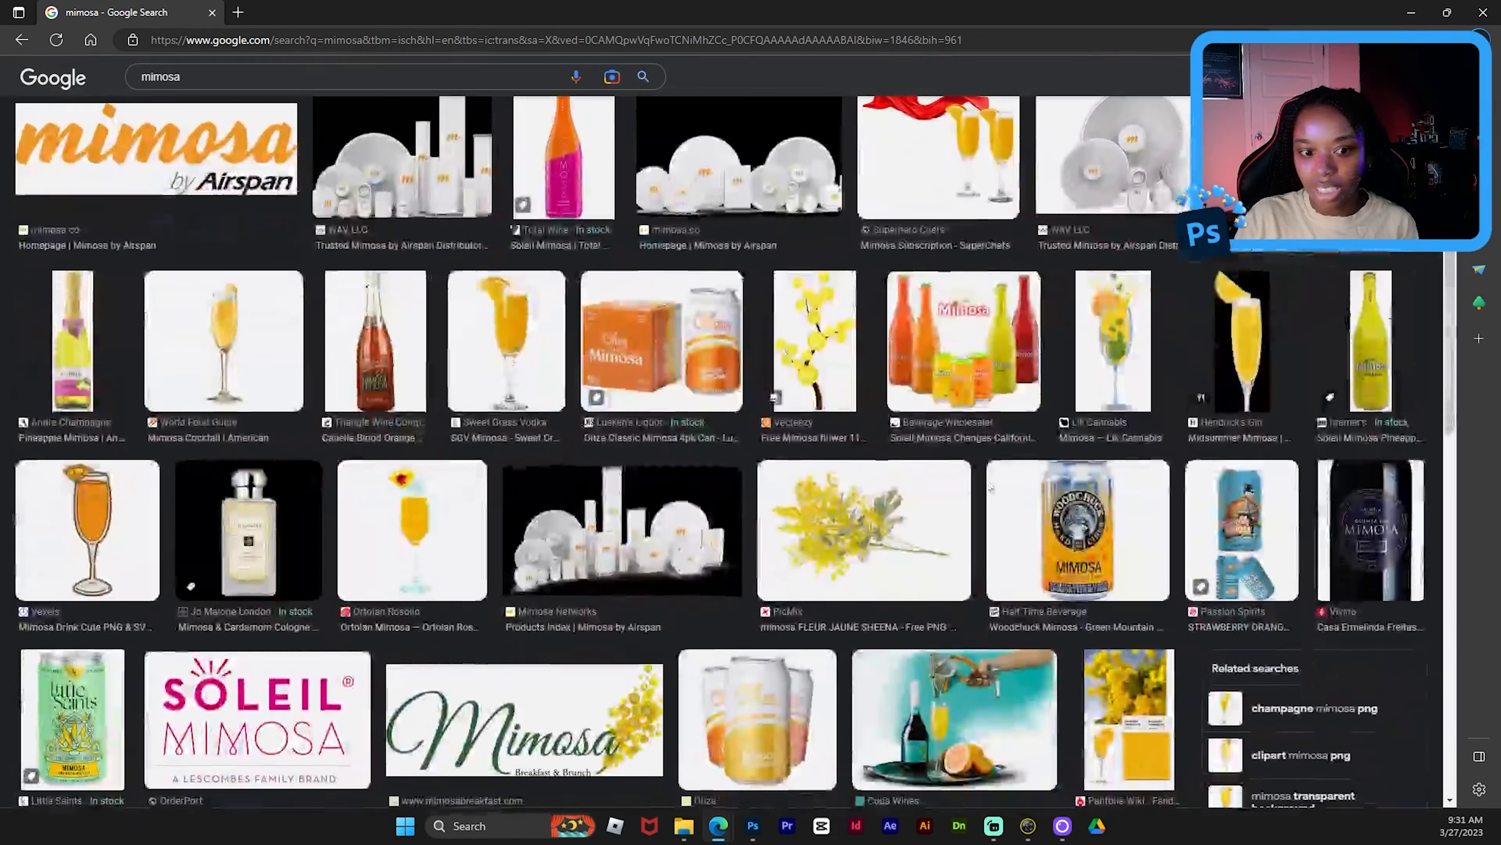
left_click(199, 326)
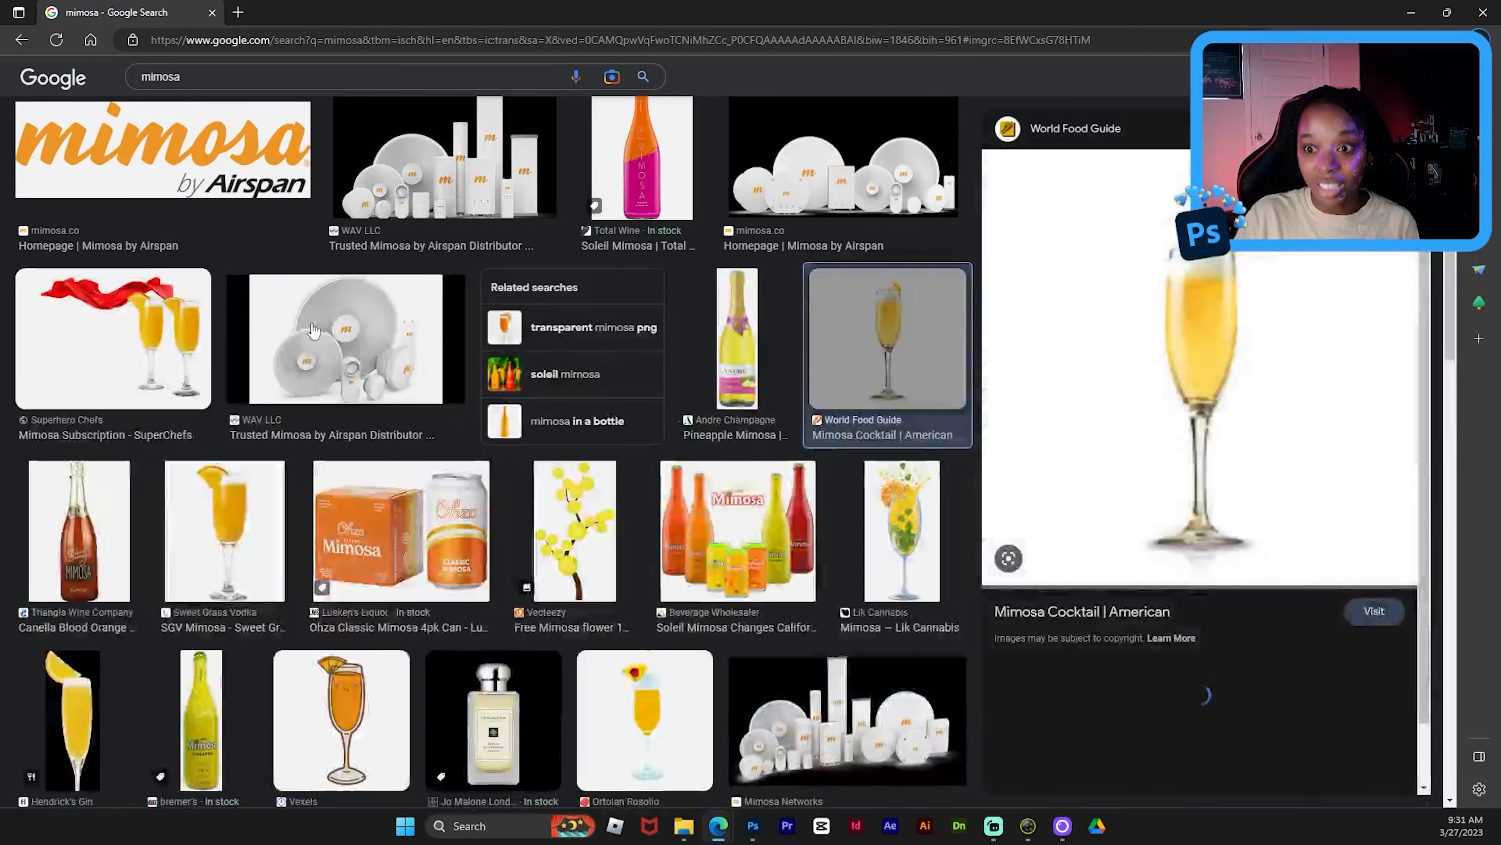
right_click(1209, 328)
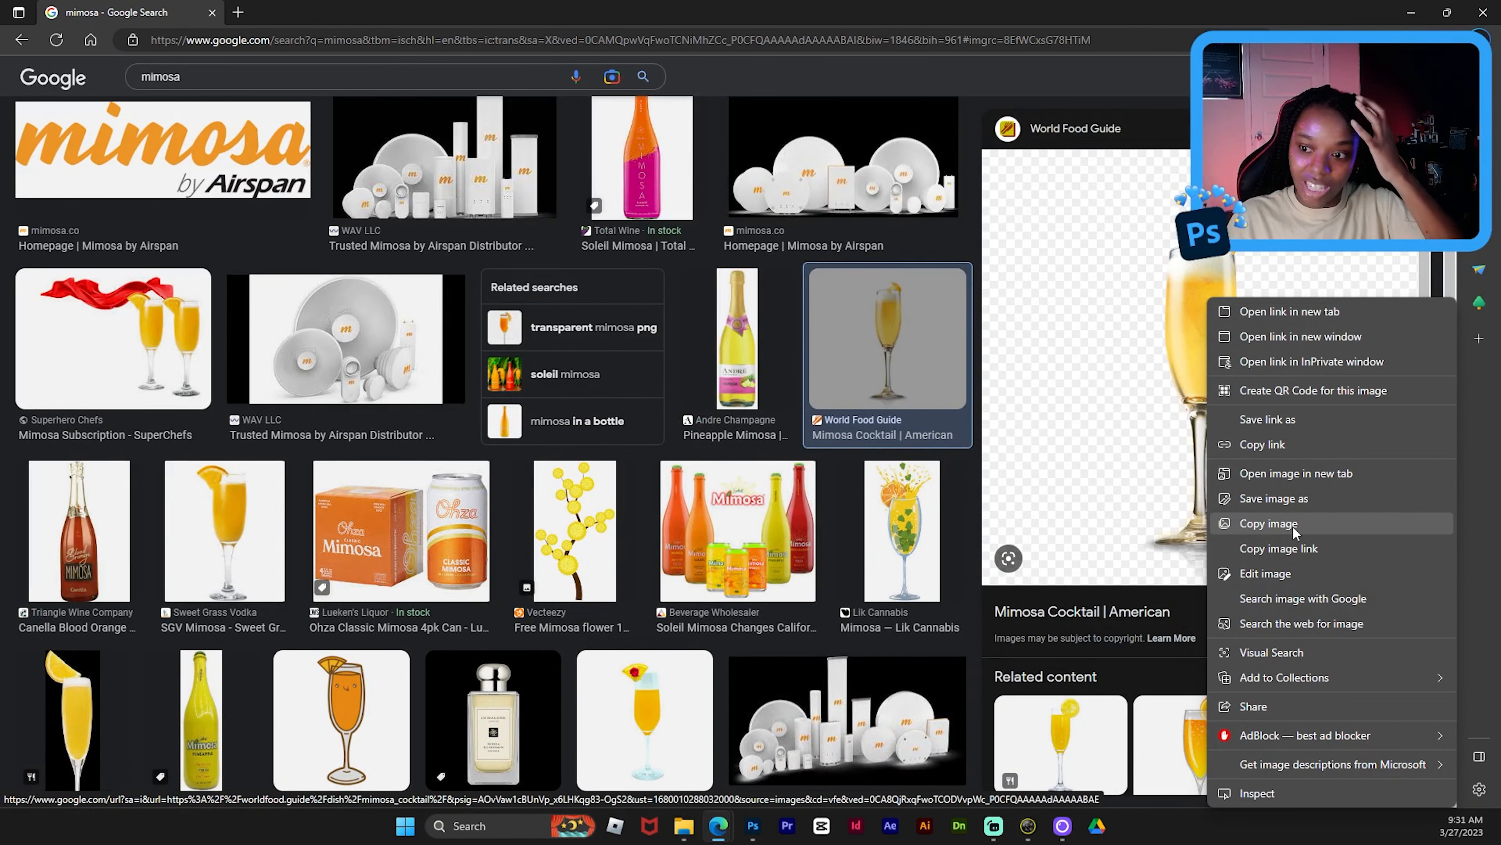
left_click(1294, 542)
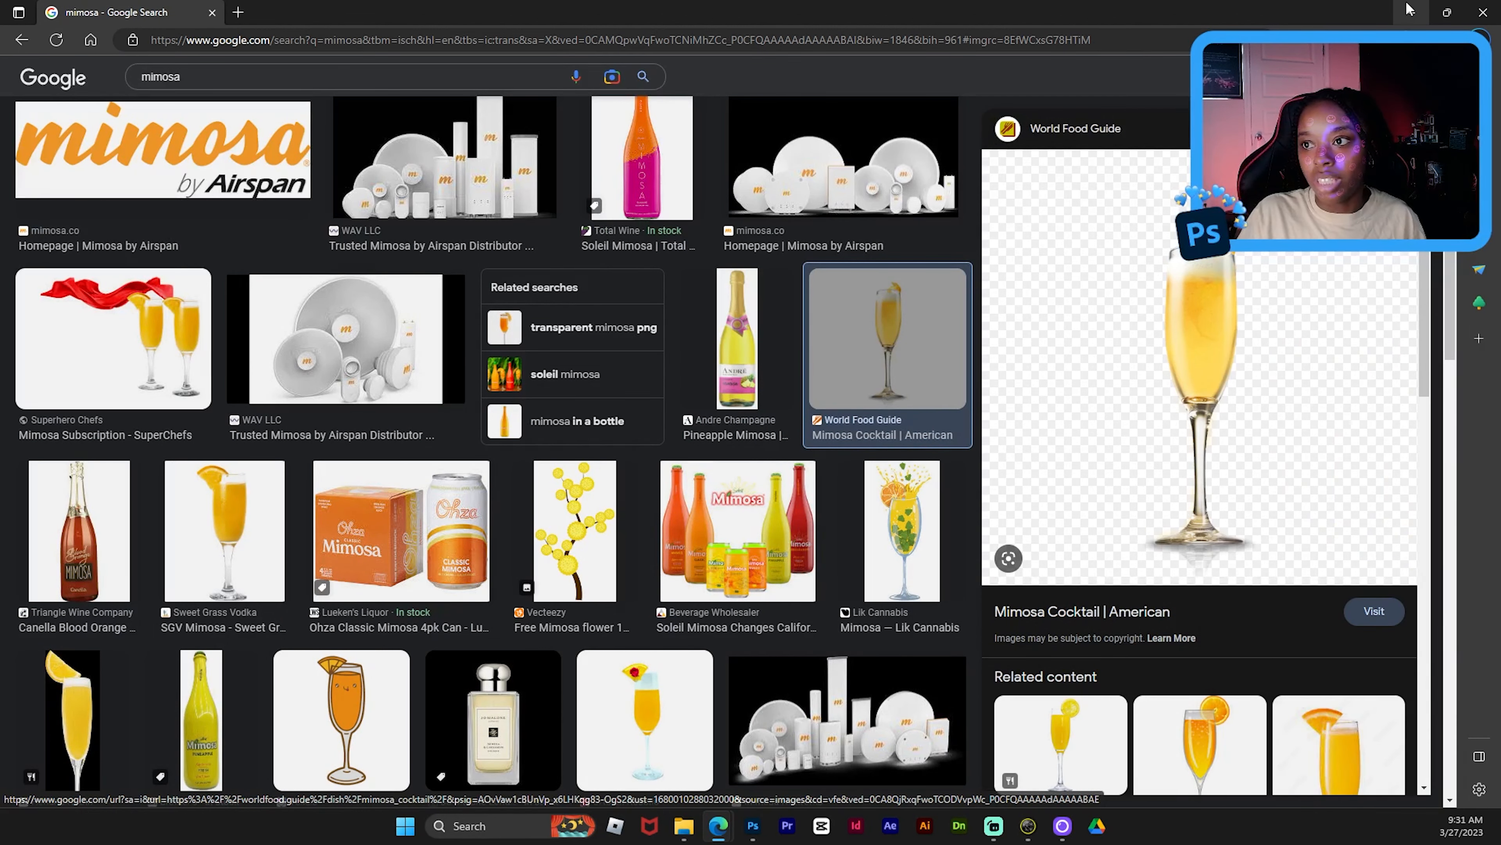
- Copy the previewed mimosa image, try pasting it into the flyer in Photoshop, and undo the paste
right_click(1205, 439)
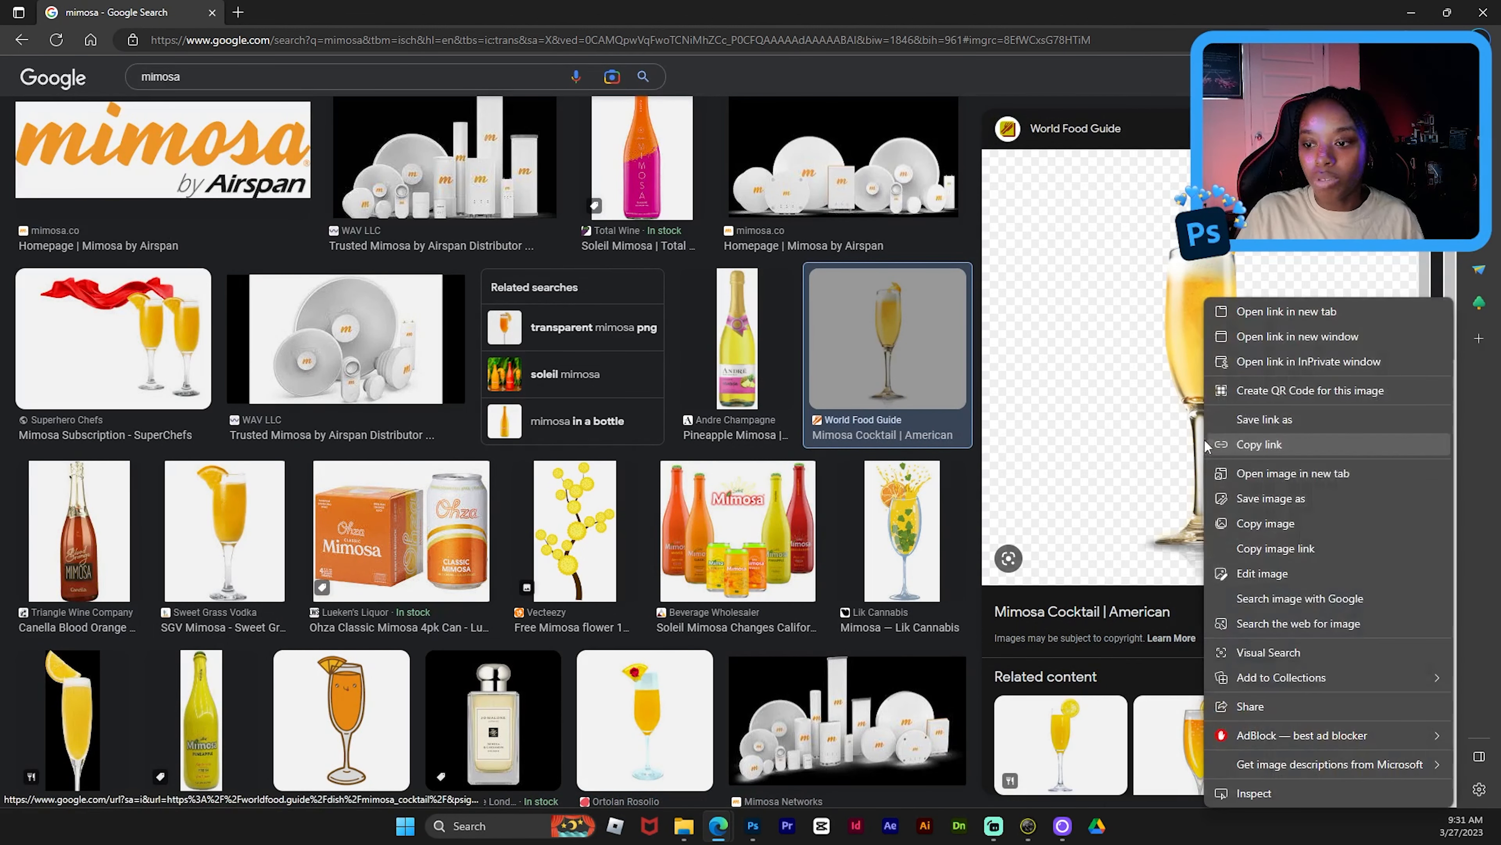
left_click(1261, 523)
left_click(753, 825)
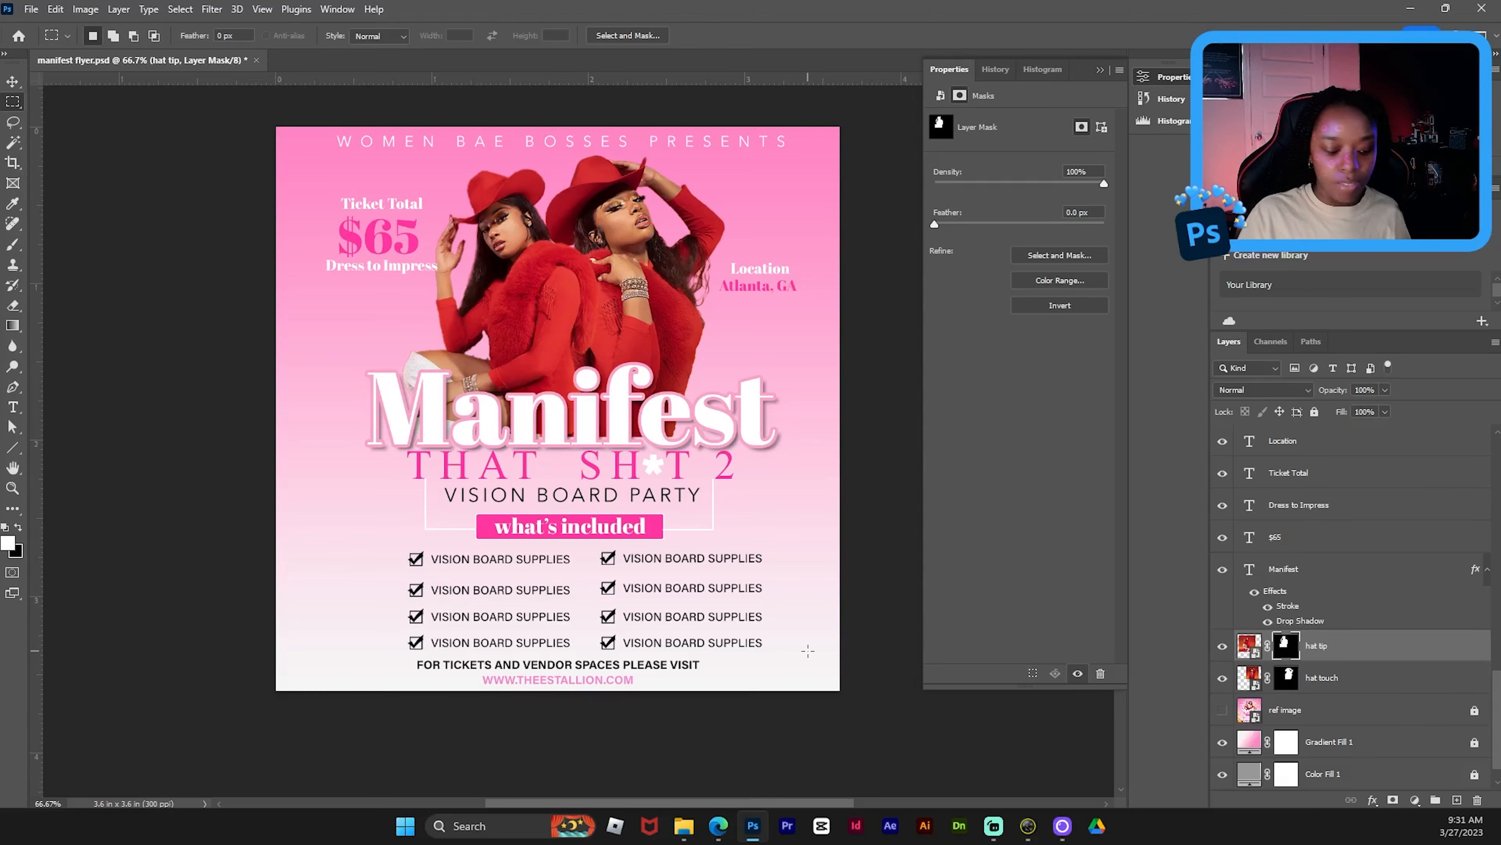
key("ctrl+v")
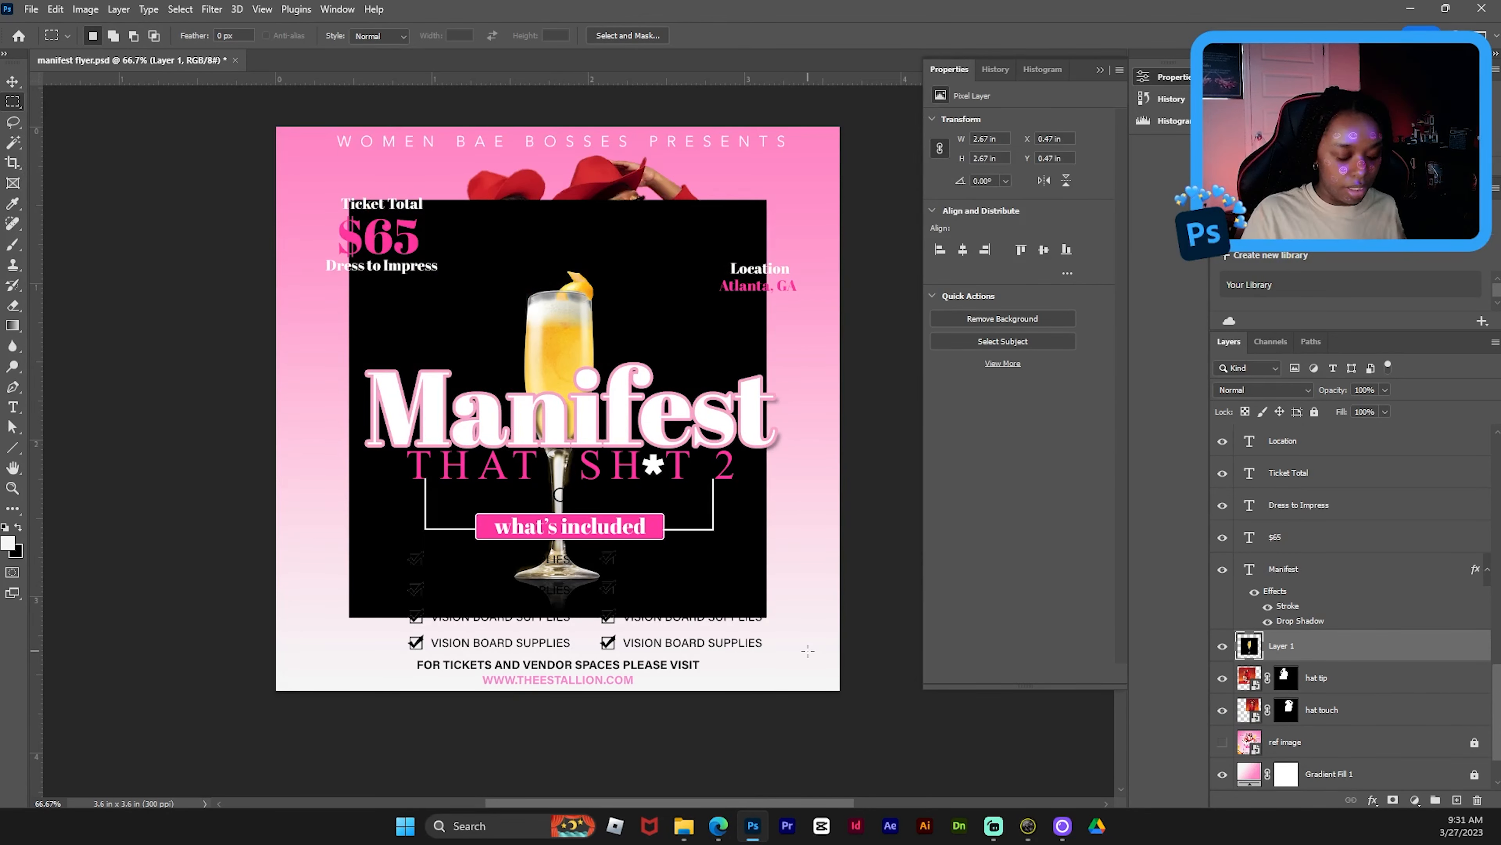
key("ctrl+z")
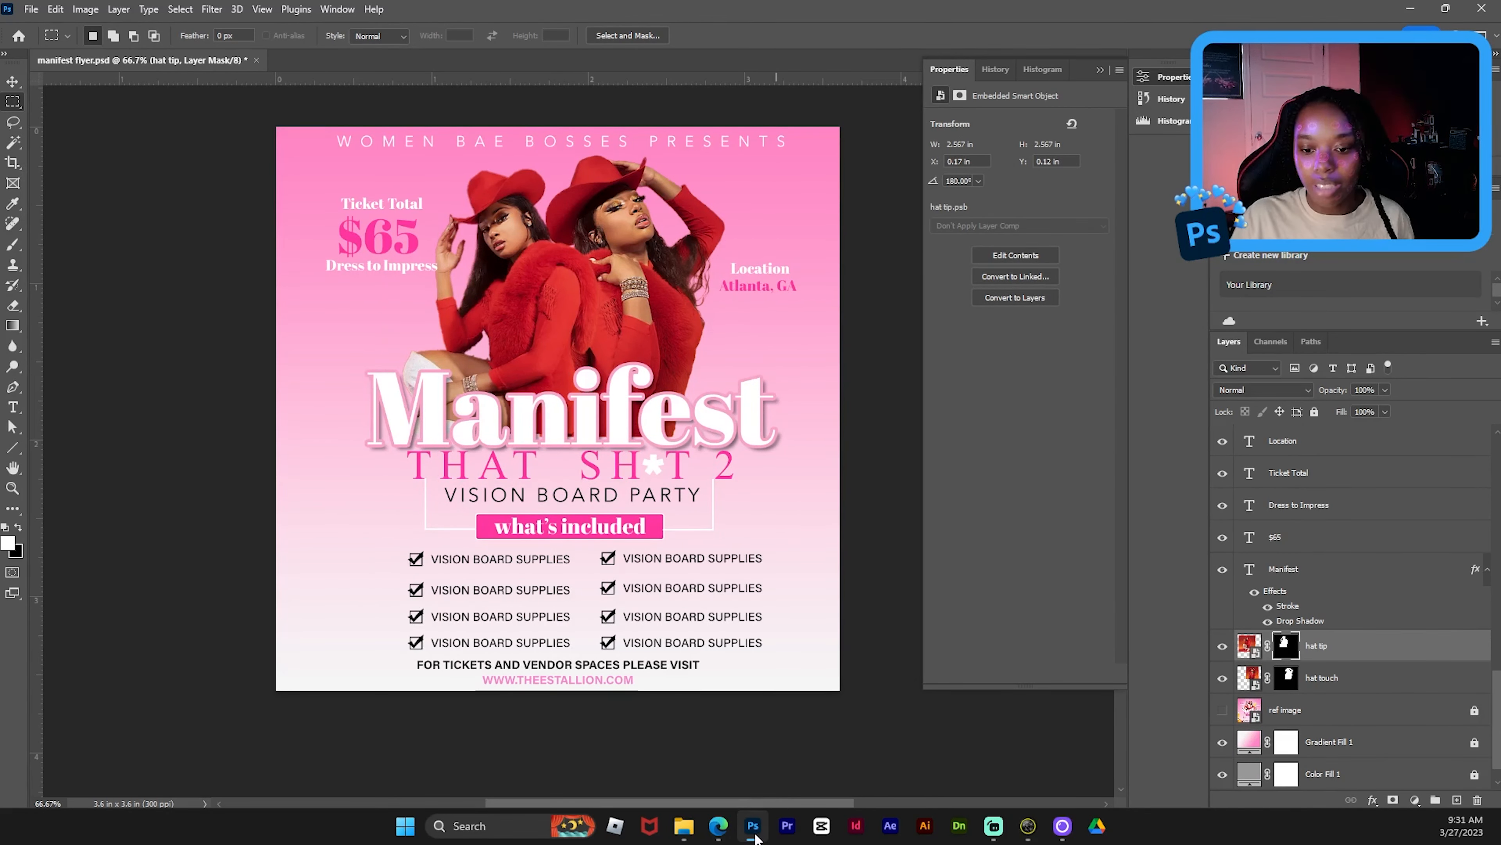
- Return to the mimosa search results in the browser and copy the previewed glass image's link
mouse_move(719, 825)
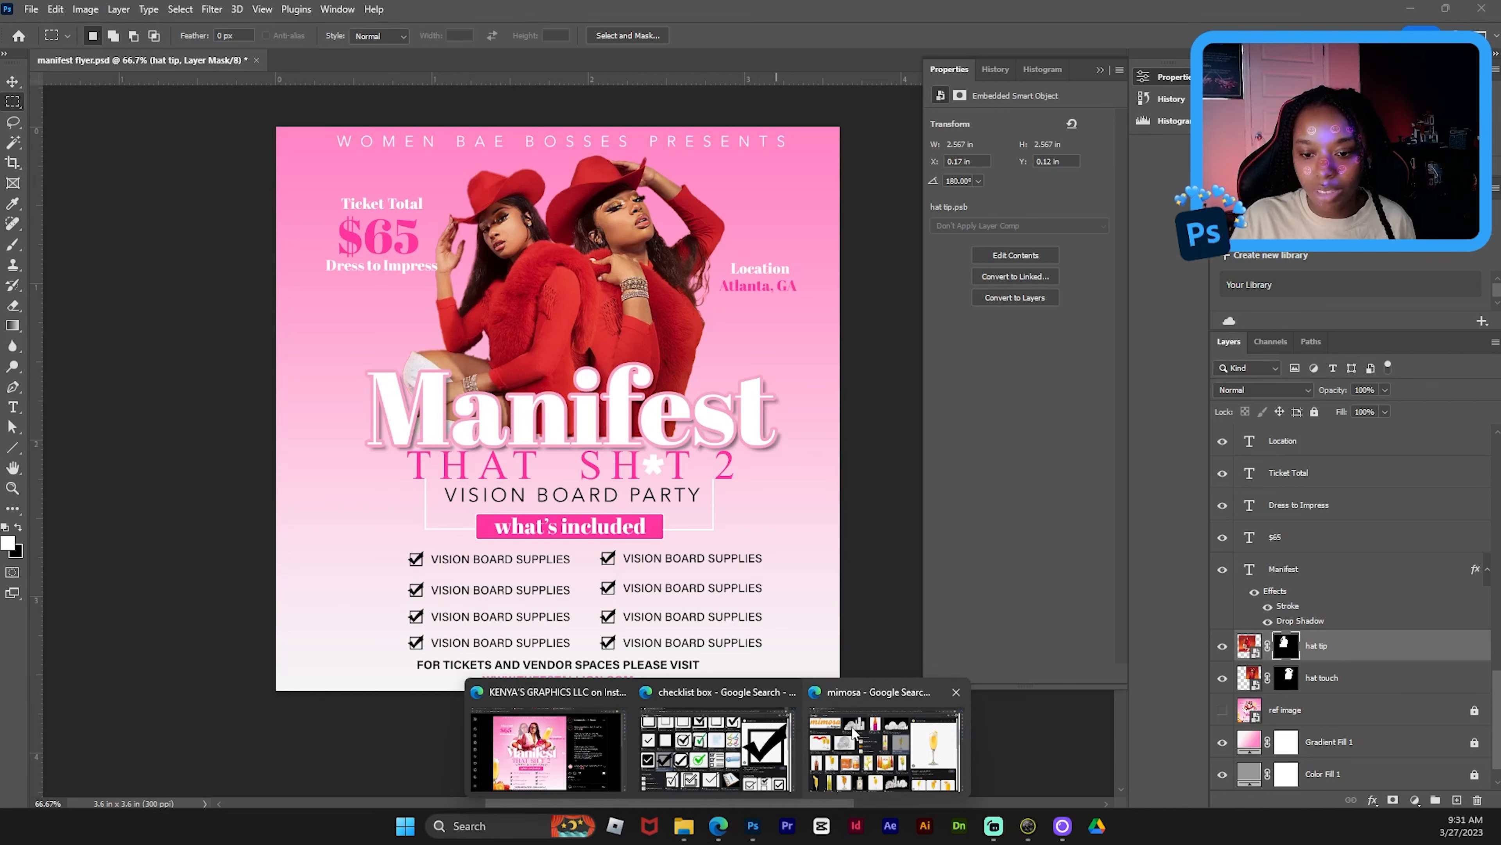
left_click(885, 752)
right_click(1204, 434)
left_click(1311, 558)
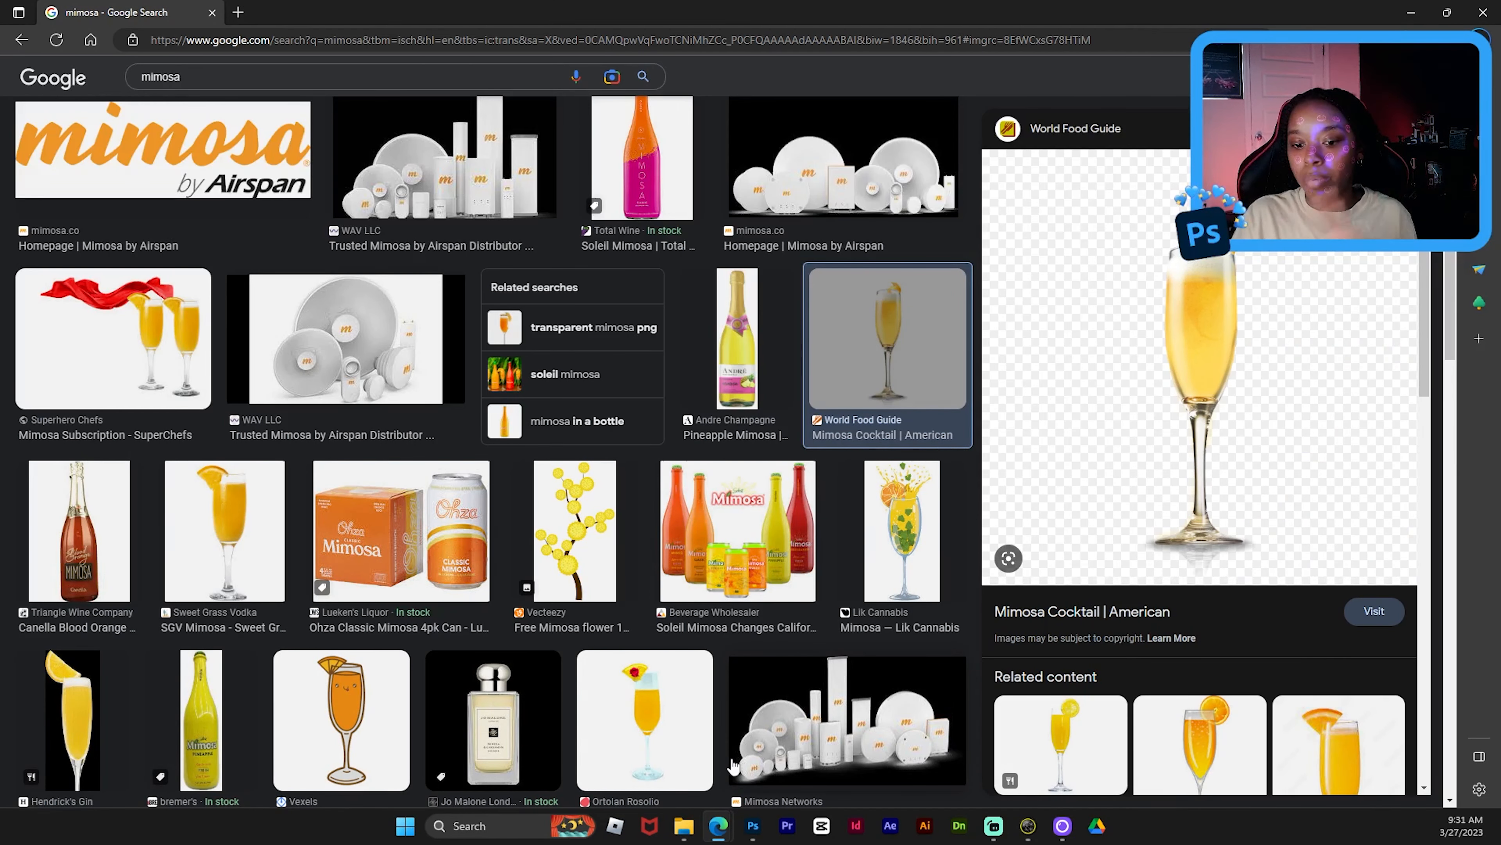
- In Photoshop, use Place Linked with the copied image link as the file name to add the mimosa glass to the flyer
left_click(753, 833)
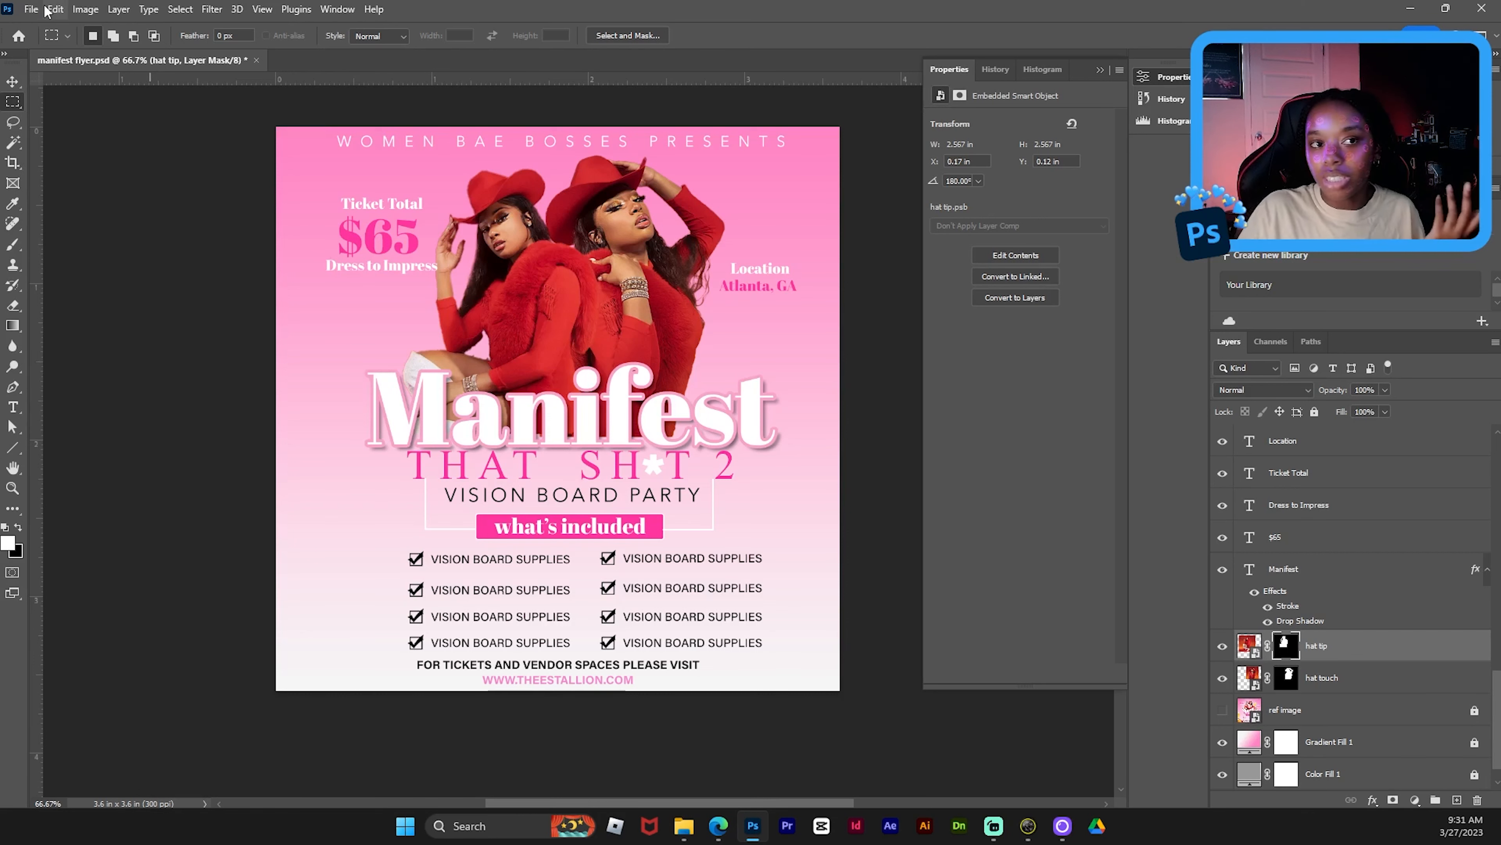
left_click(31, 9)
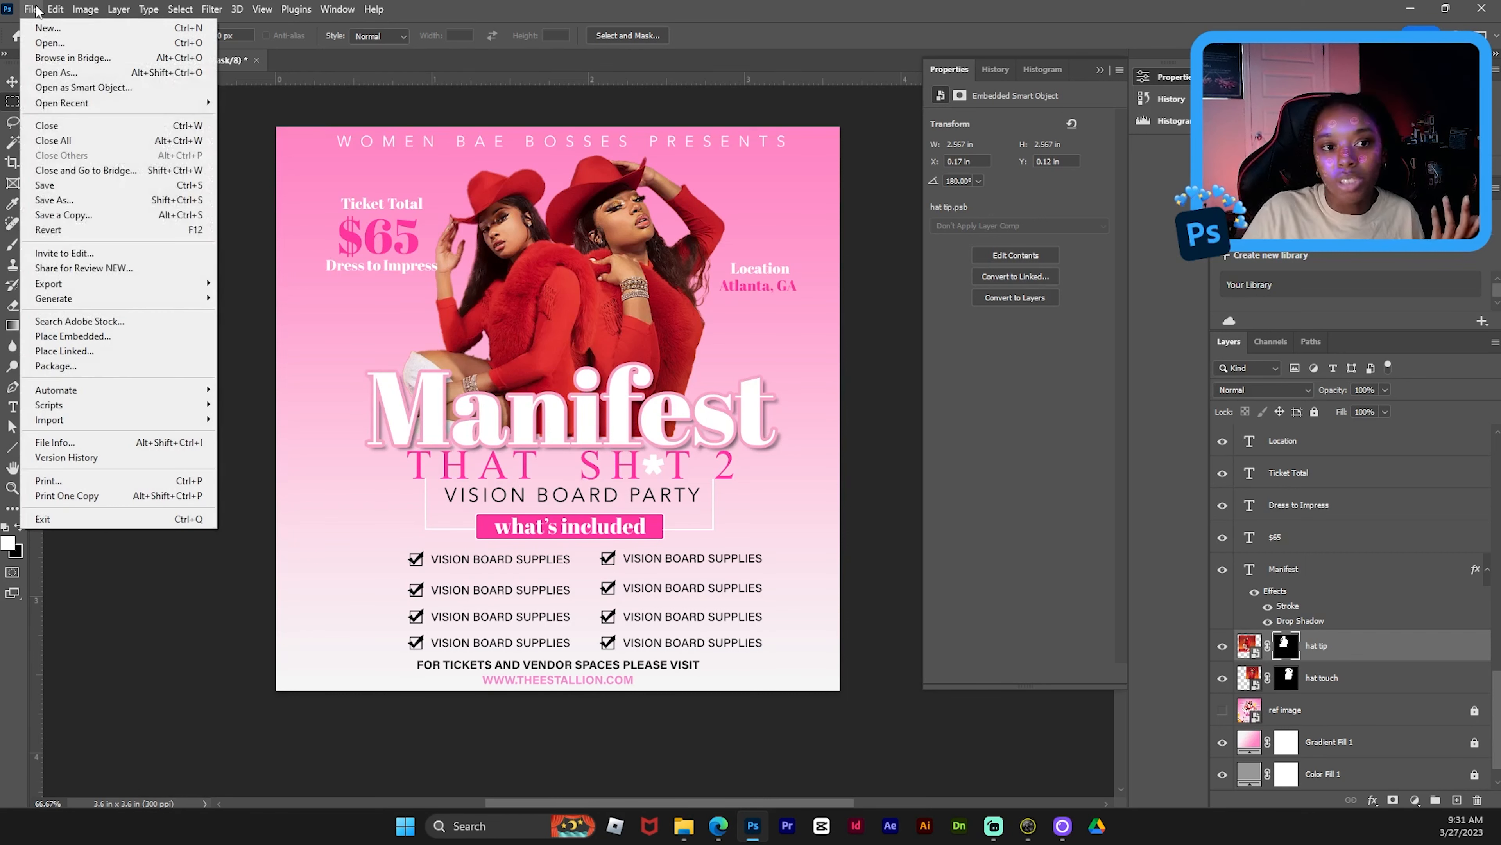
left_click(193, 355)
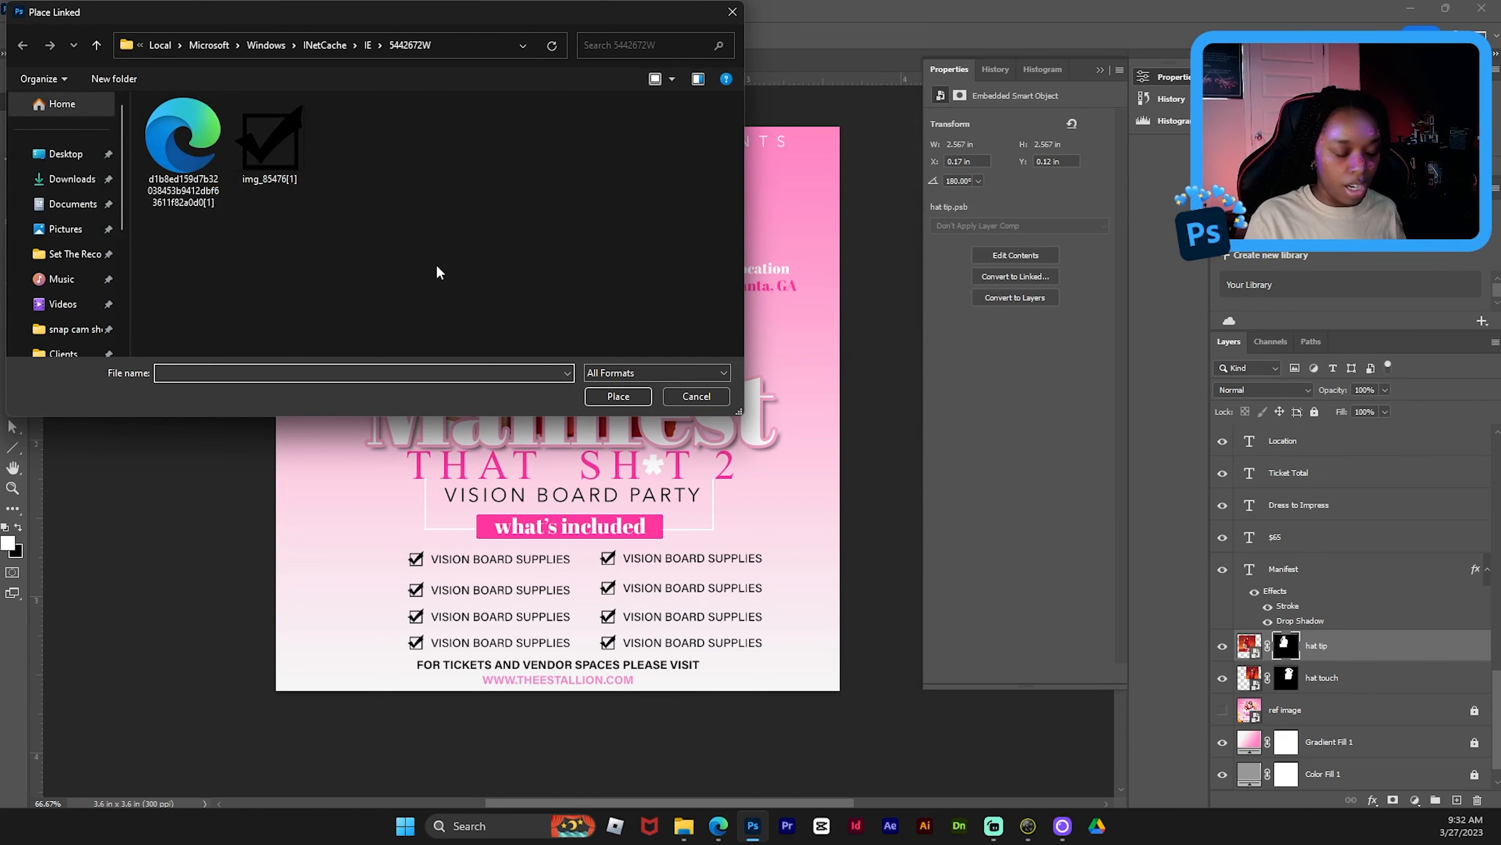
key("ctrl+v")
key("ctrl+a")
key("Return")
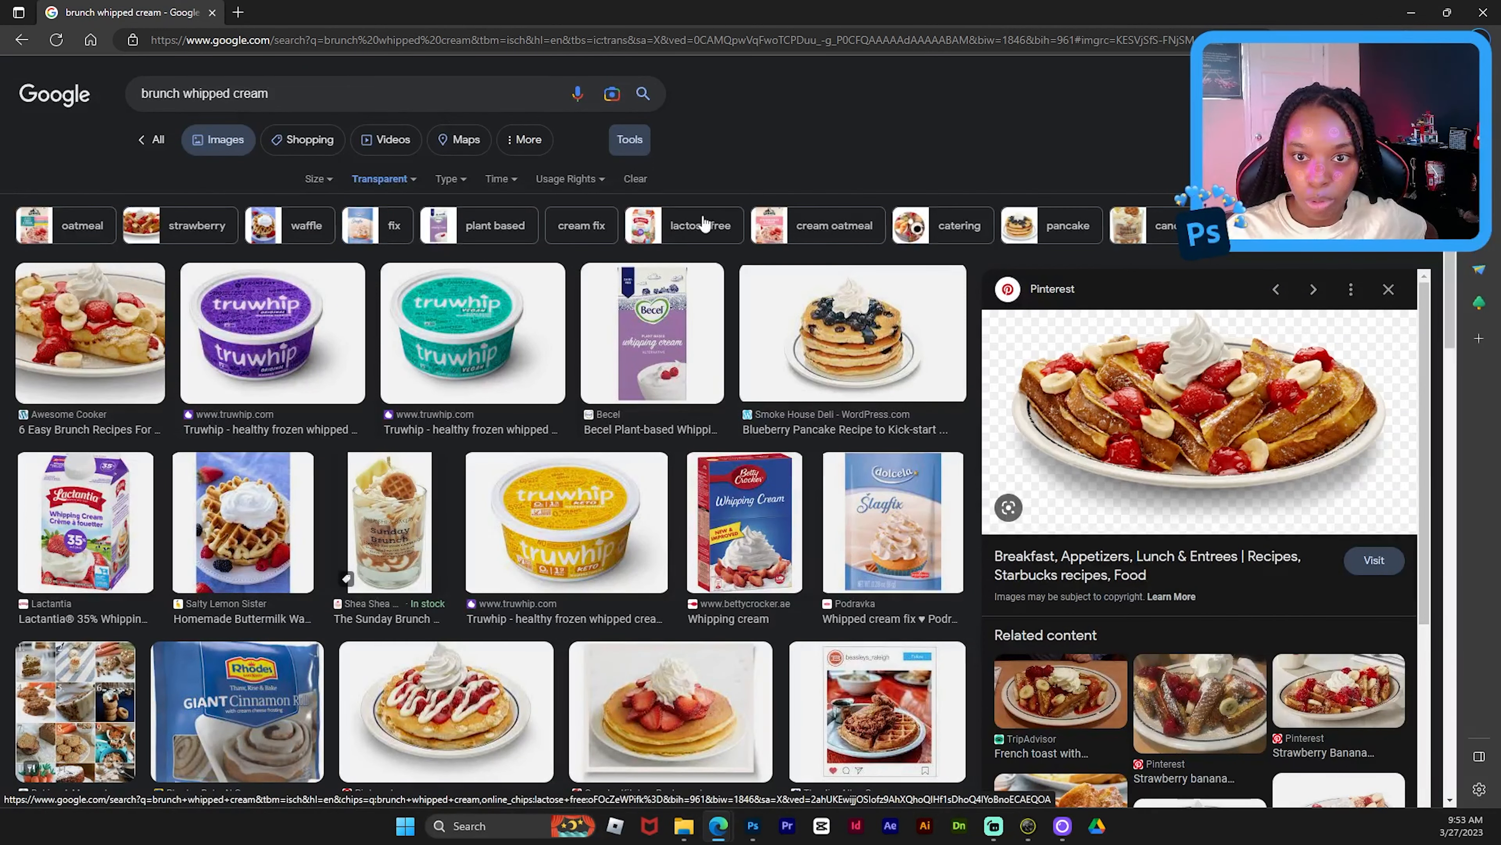
- Examine the Pinterest strawberry-banana French toast dish among the browser's transparent image results for brunch whipped cream
left_click(374, 180)
left_click(921, 166)
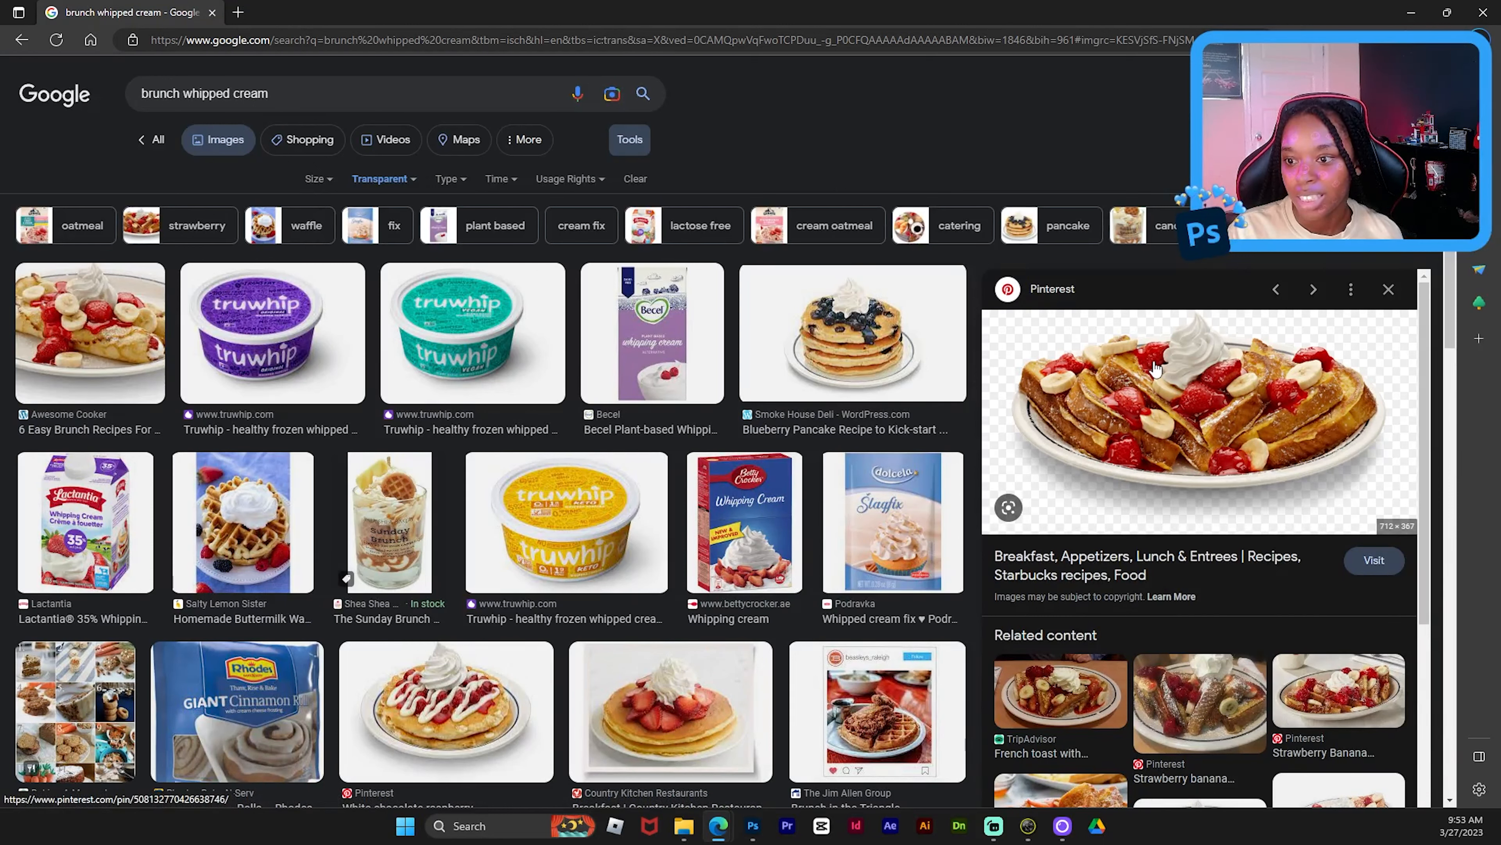
scroll(1155, 368, "down", 2)
scroll(1149, 382, "up", 2)
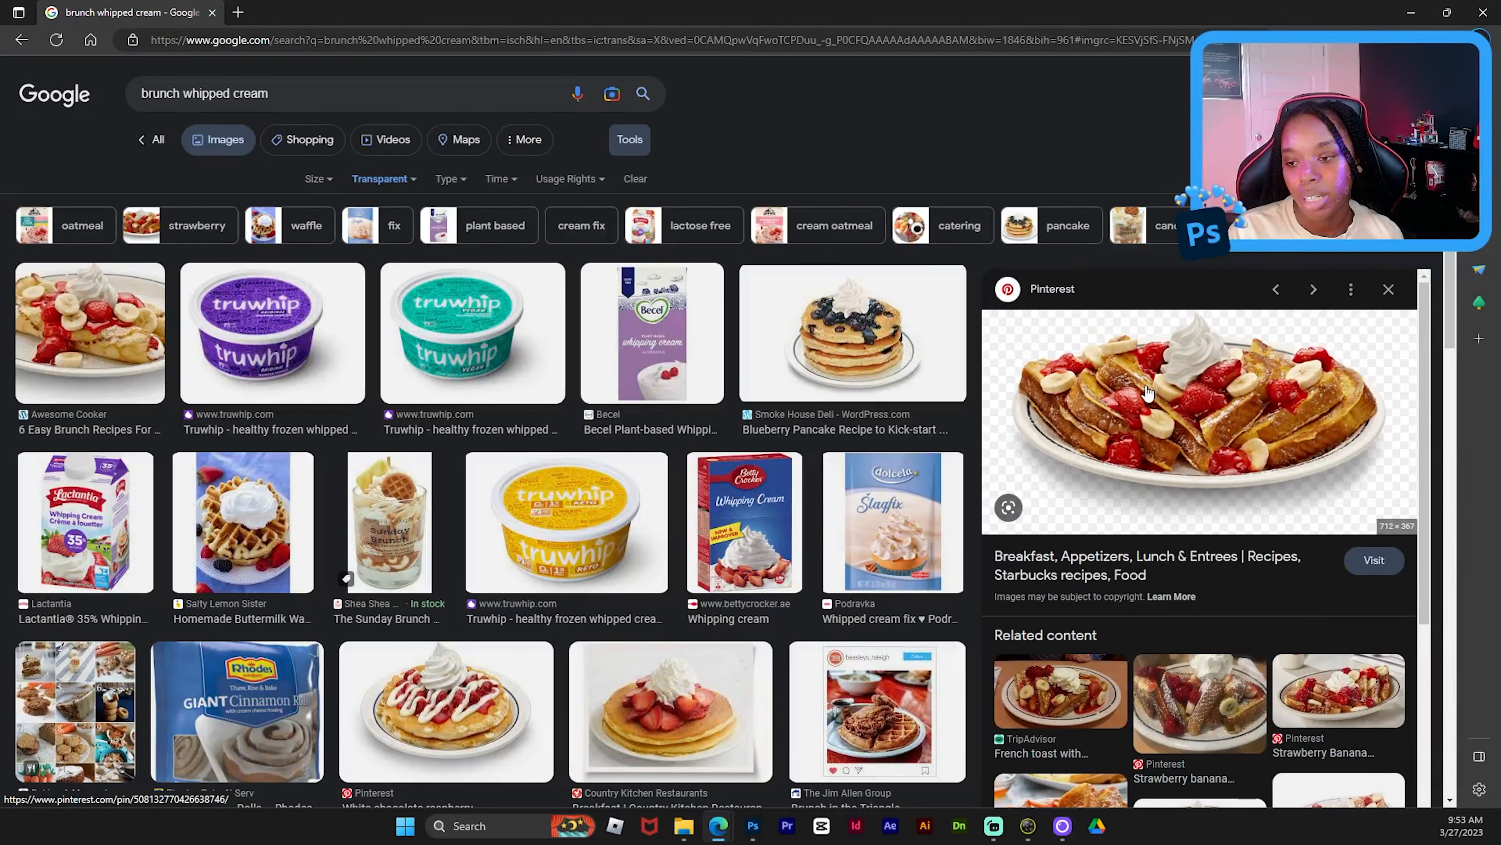
scroll(1147, 391, "down", 2)
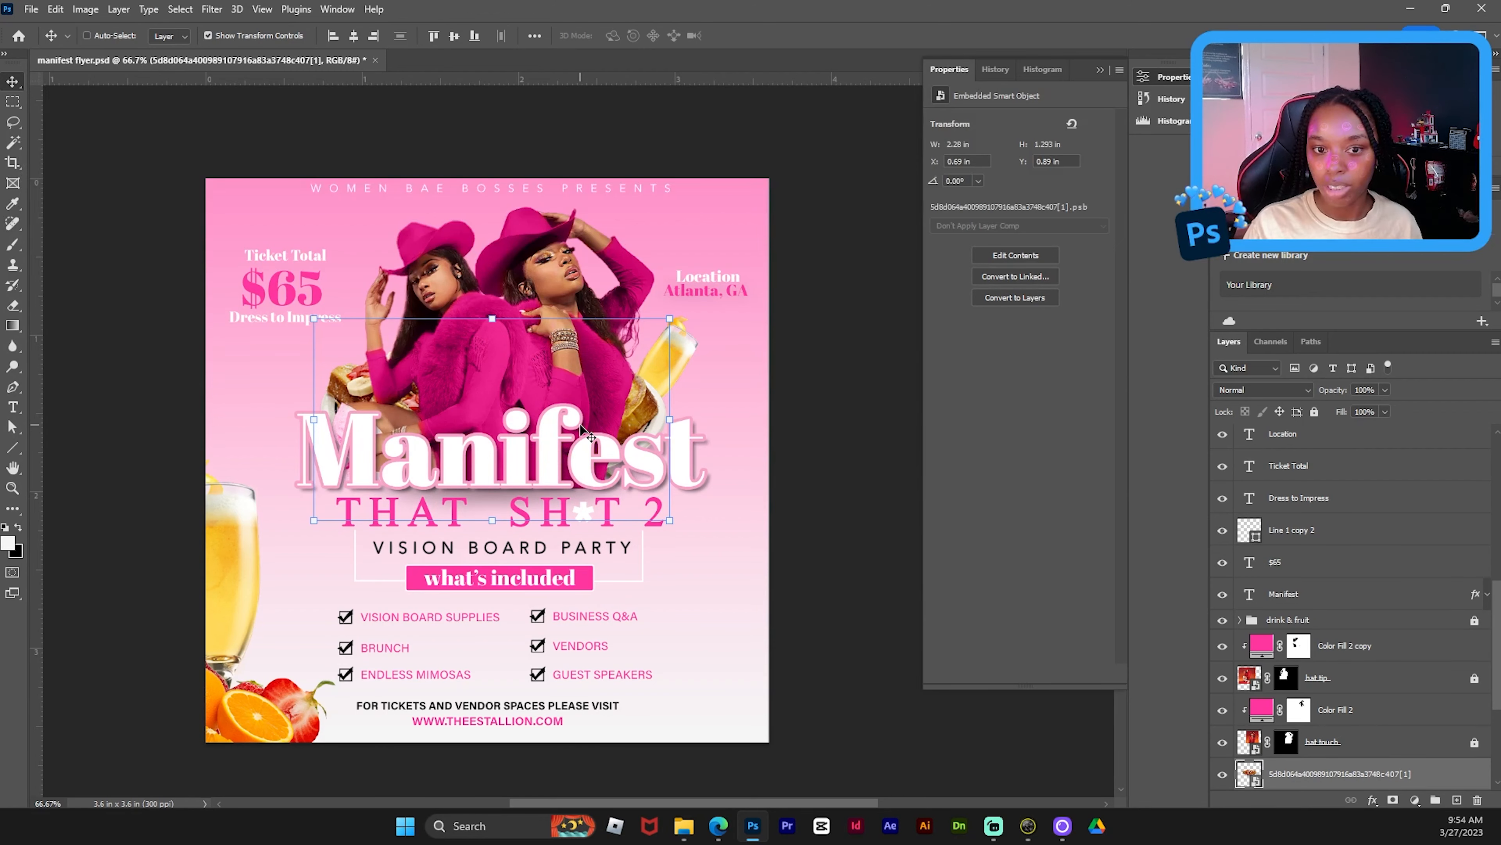
- Move the dish behind the models to X 0.4 in, Y 0.9 in, and place a copy of it toward the flyer's right side
left_click_drag(644, 427, 593, 424)
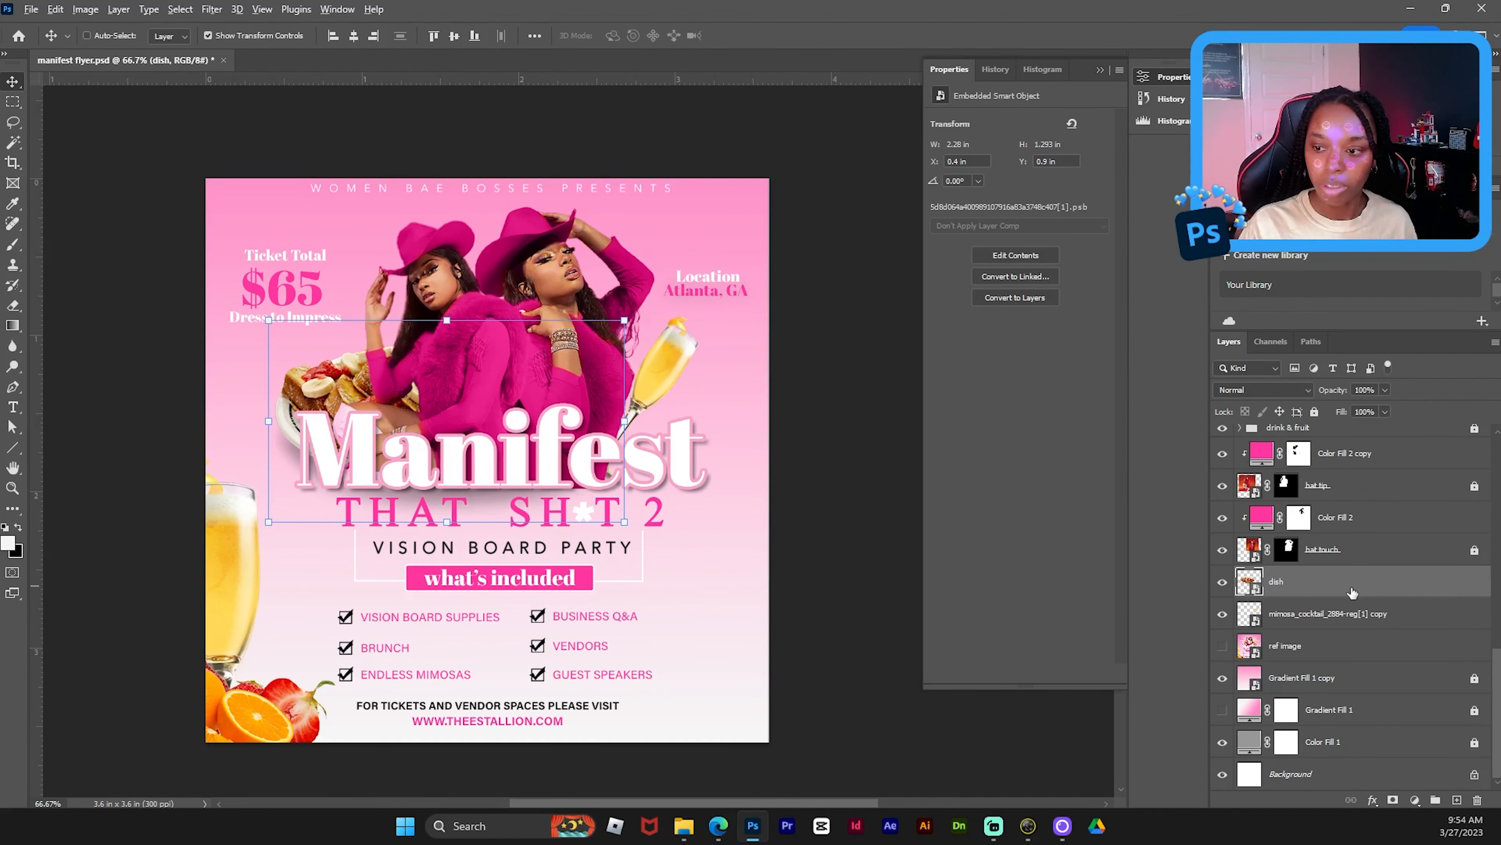
left_click_drag(1352, 592, 1347, 567)
left_click_drag(493, 383, 597, 384)
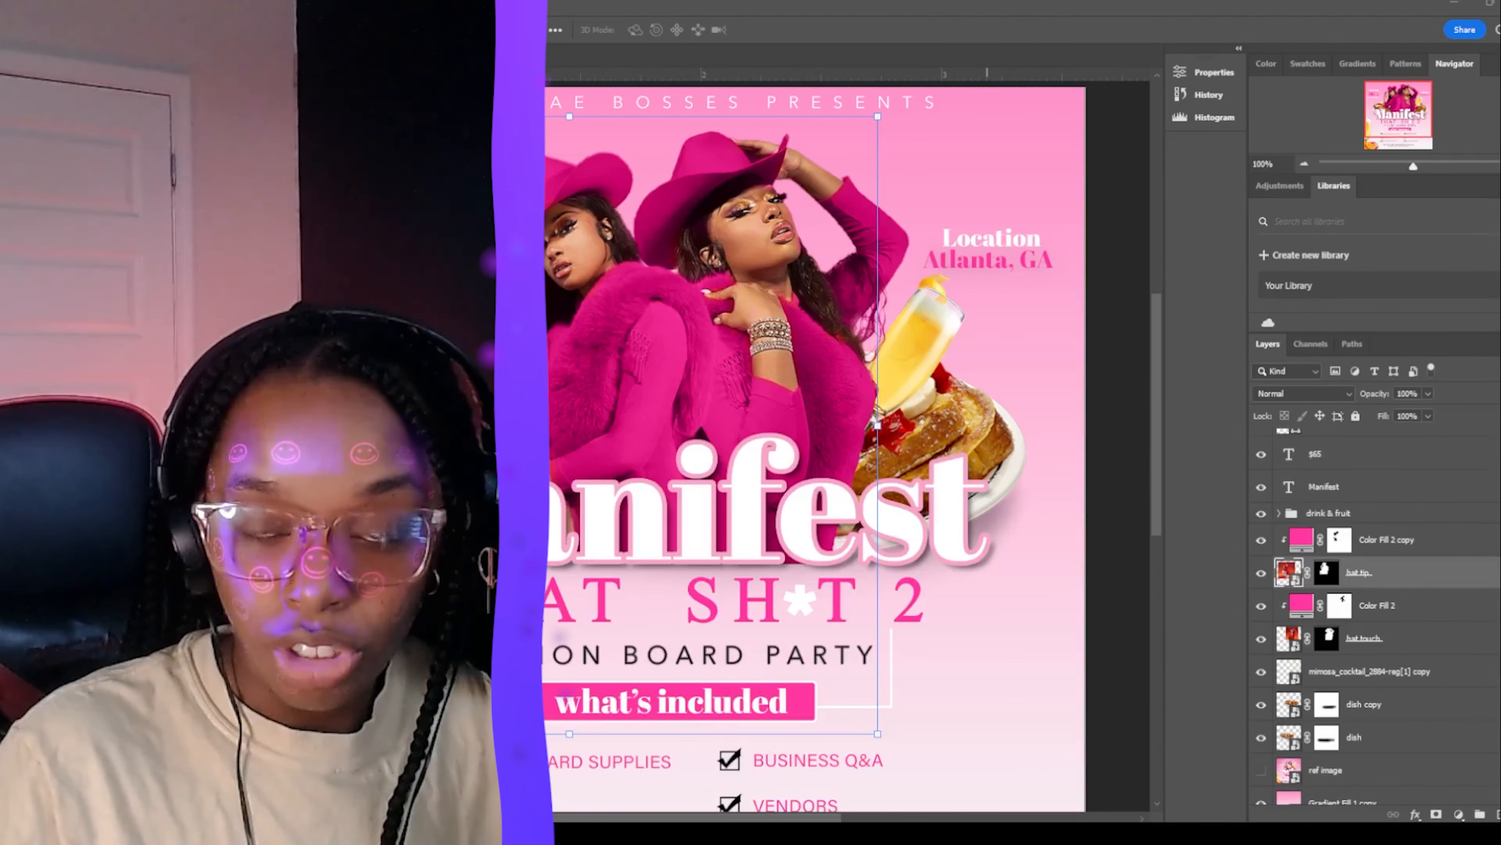
- Display the ref image copy layer to check how the original flyer treats its second model
scroll(1368, 675, "up", 6)
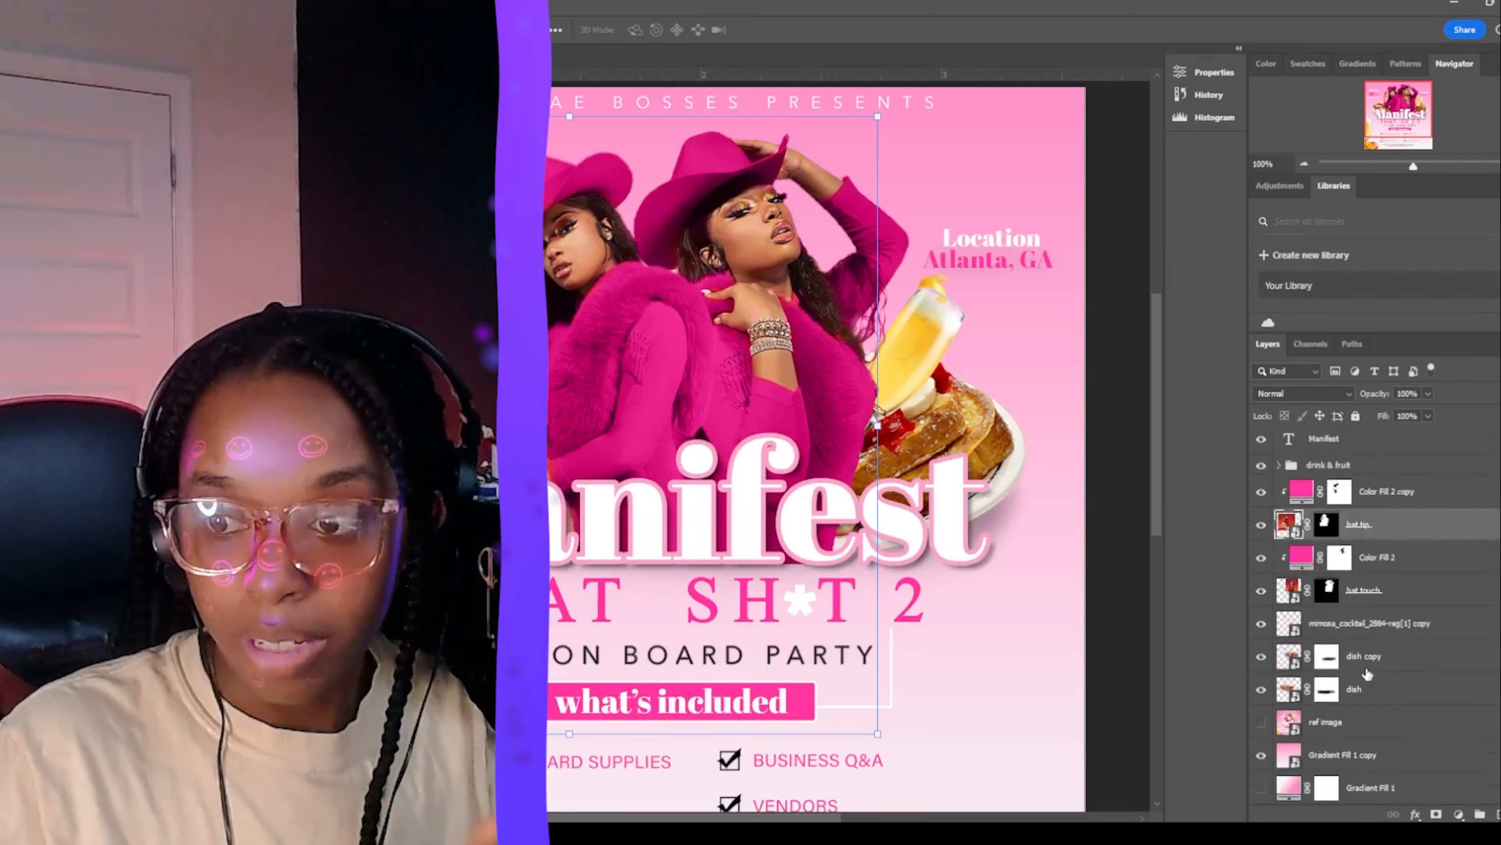
scroll(1377, 674, "up", 5)
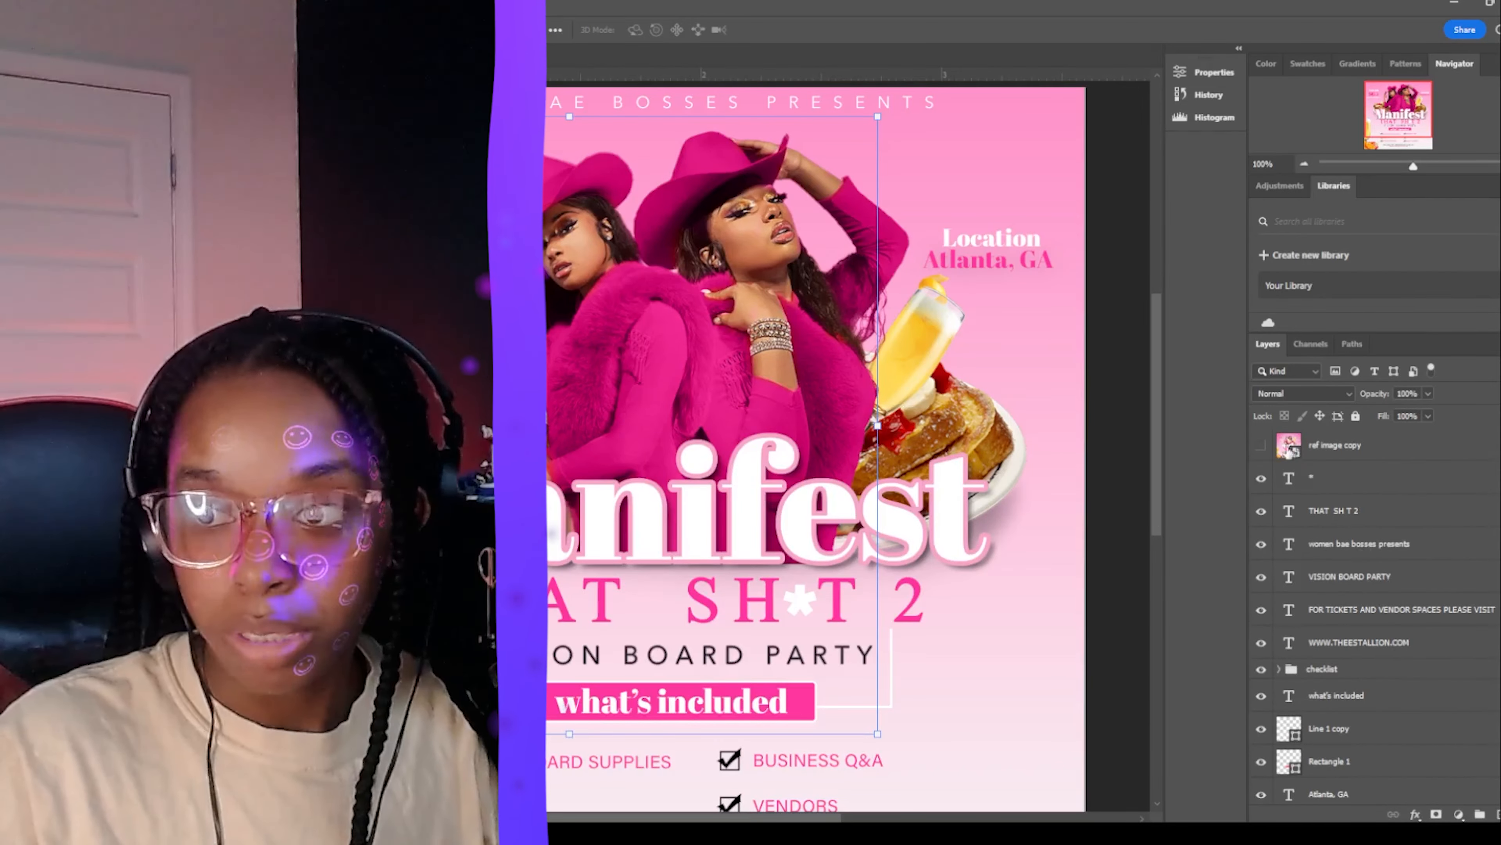
left_click(1261, 445)
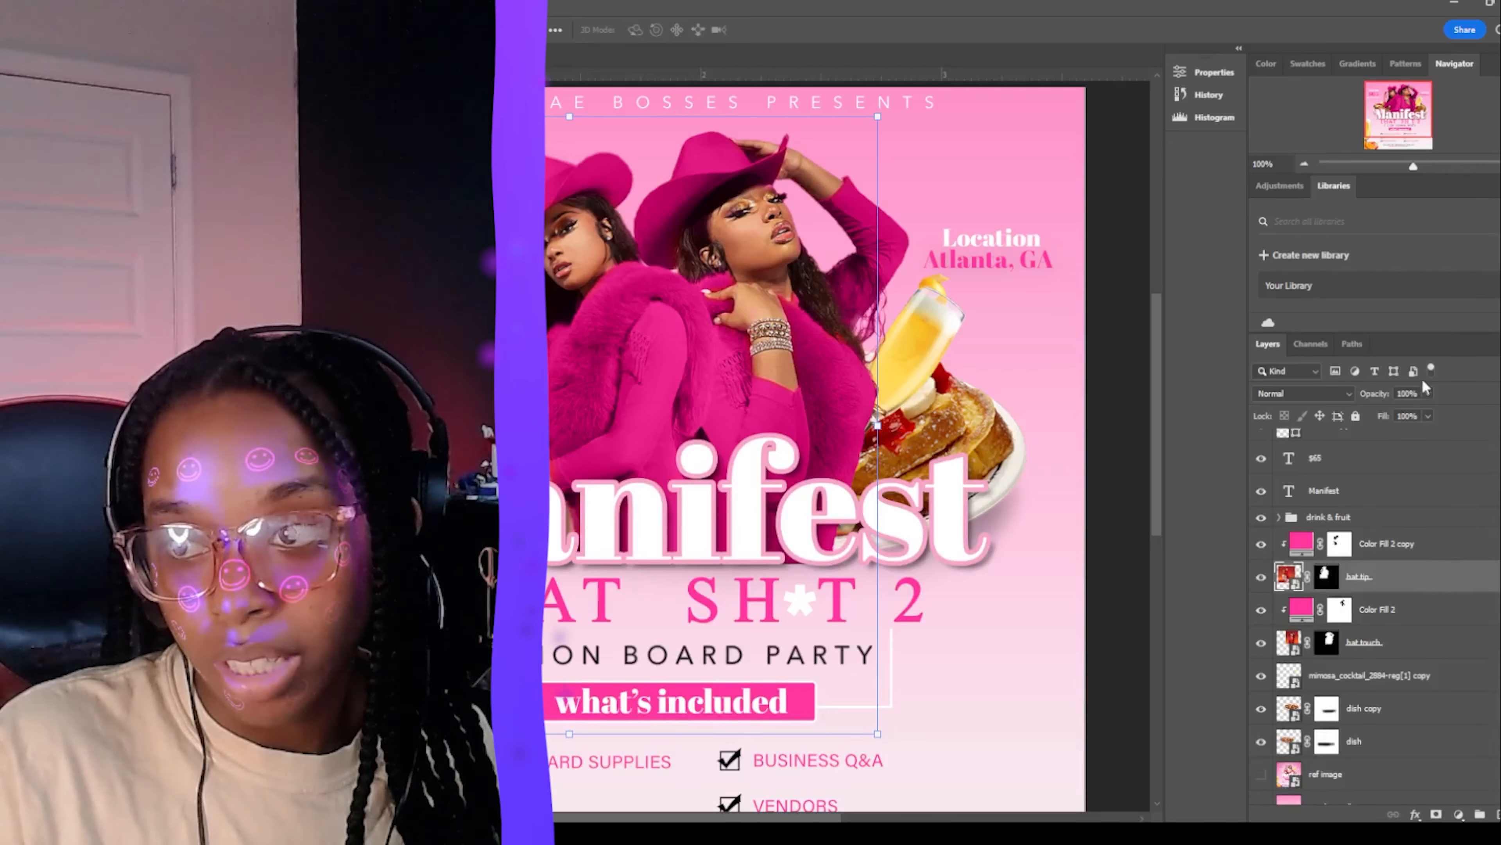
- Try the hat tip photo layer at 53% opacity
left_click_drag(1422, 404, 1395, 409)
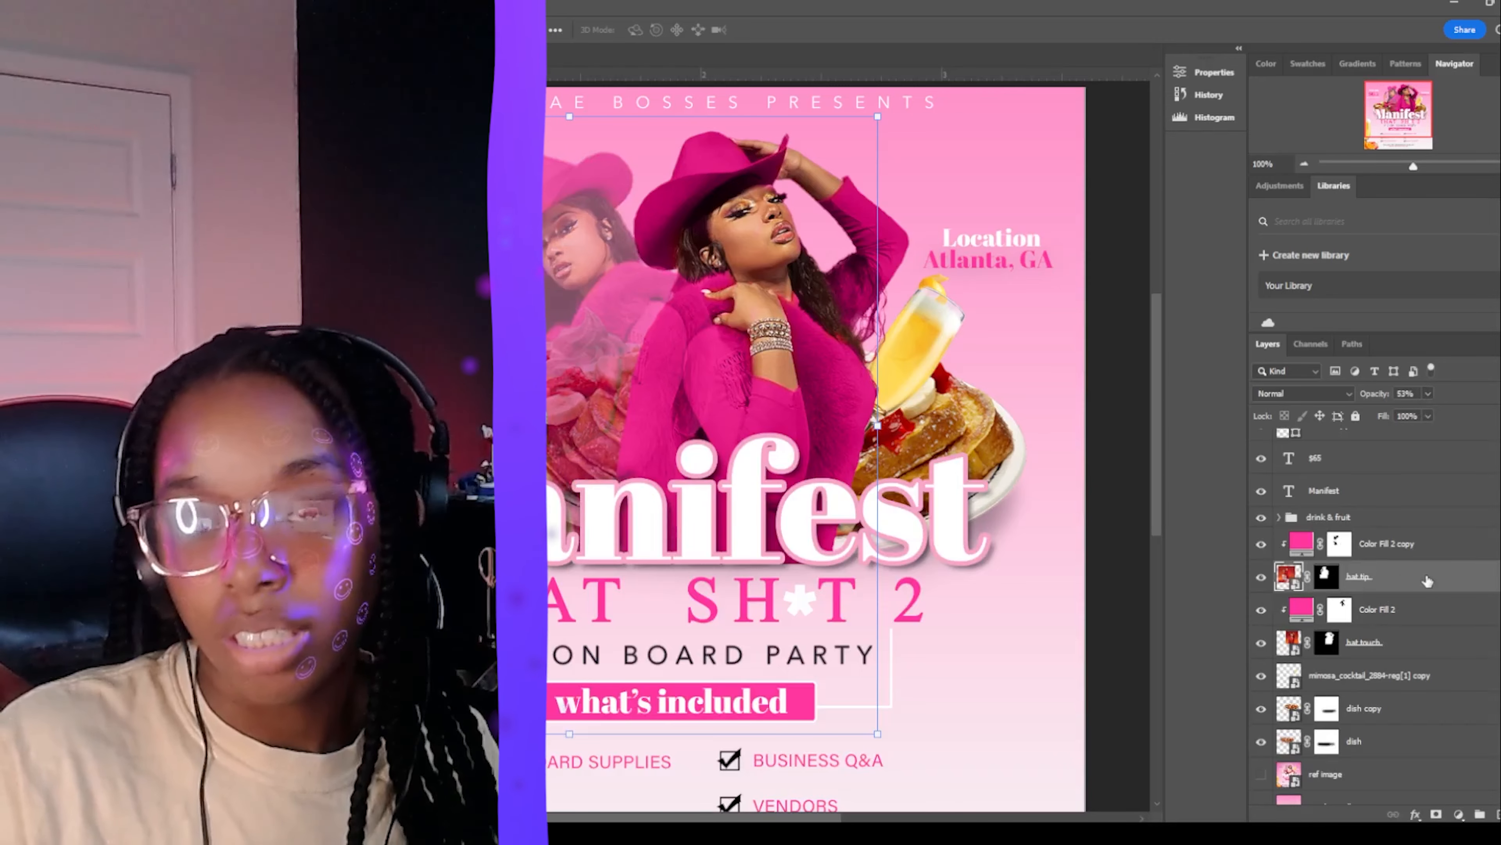
left_click(1444, 554, "shift")
left_click_drag(1445, 554, 1367, 640)
left_click(1414, 700)
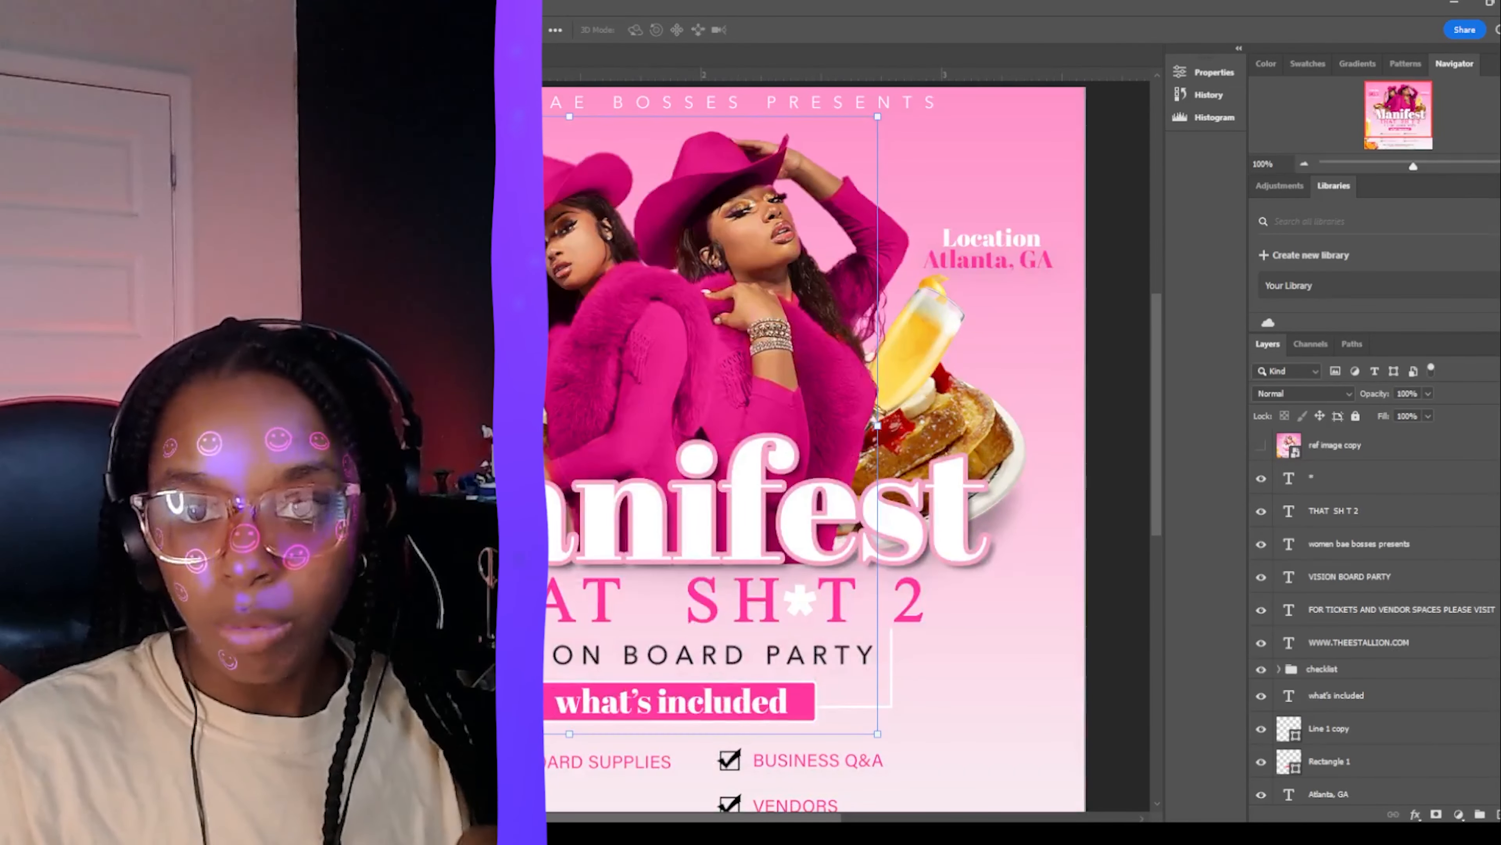
- Identify the hat tip photo by toggling its visibility, and set the layer's opacity to 52%
scroll(1301, 650, "down", 5)
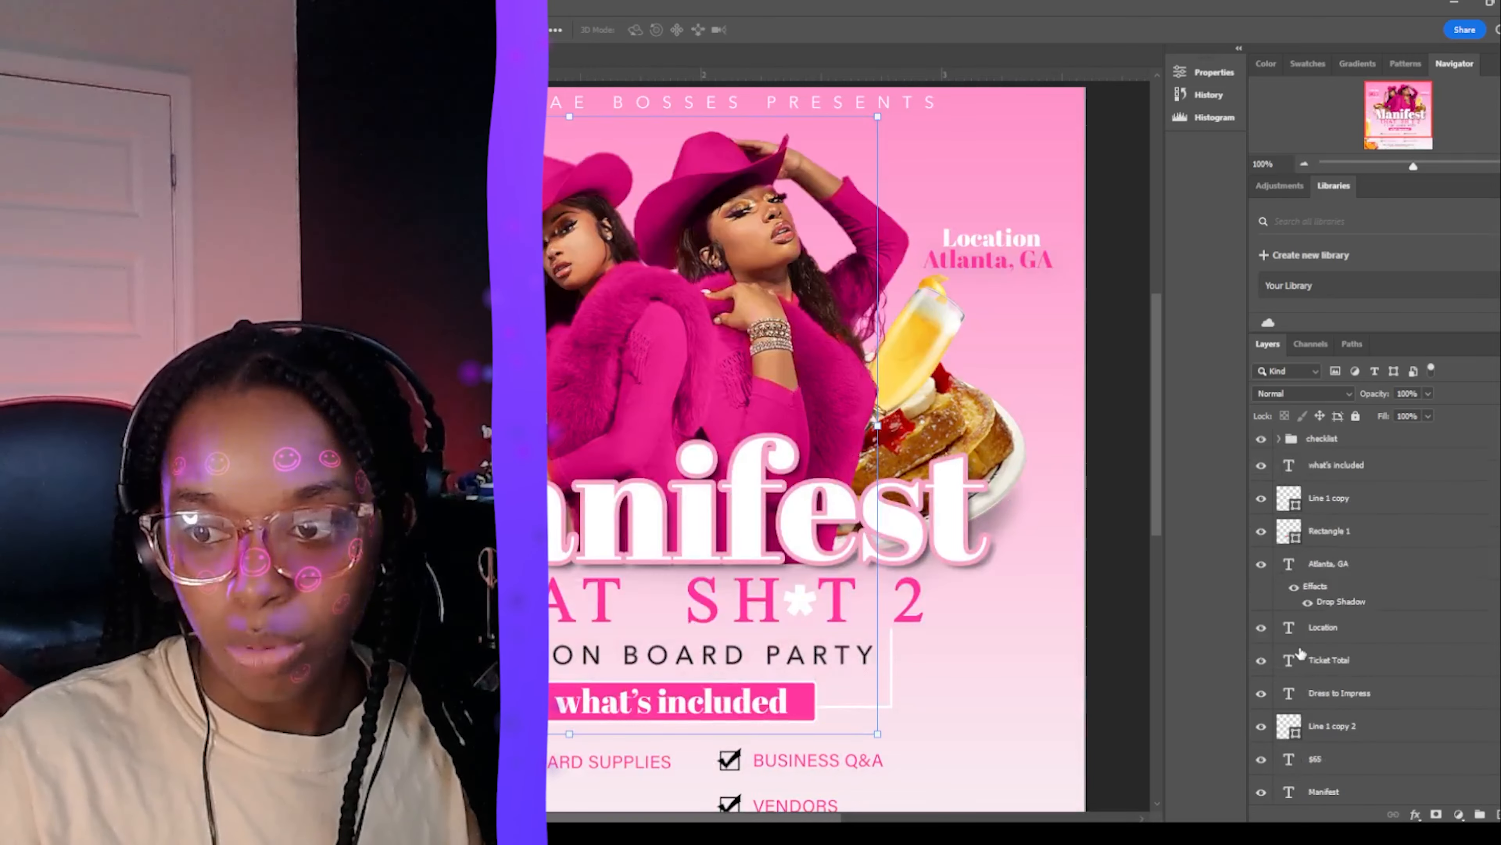
scroll(1319, 535, "up", 1)
left_click(1261, 521)
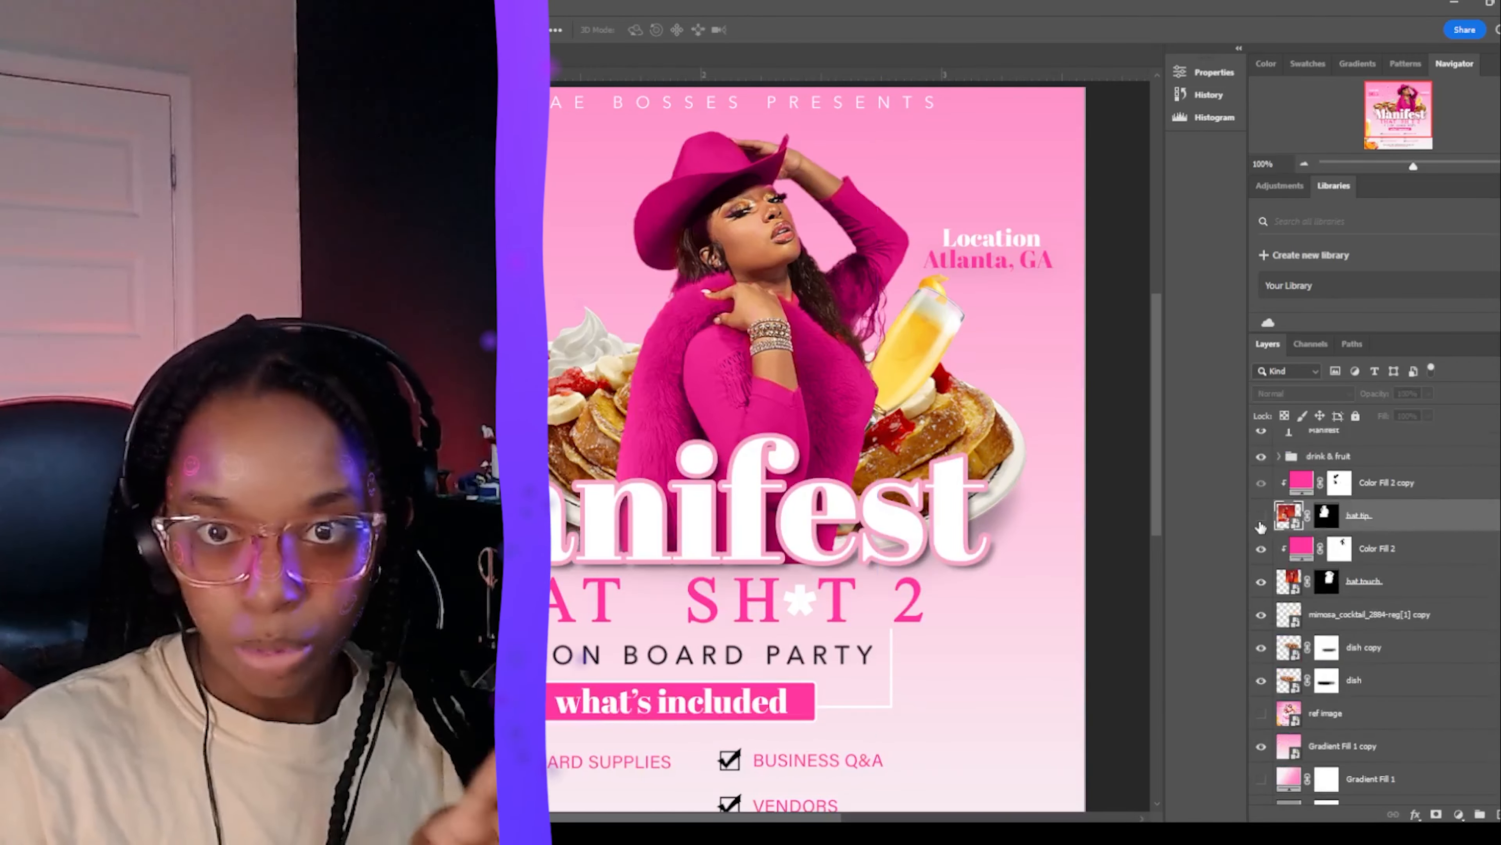
left_click(1260, 521)
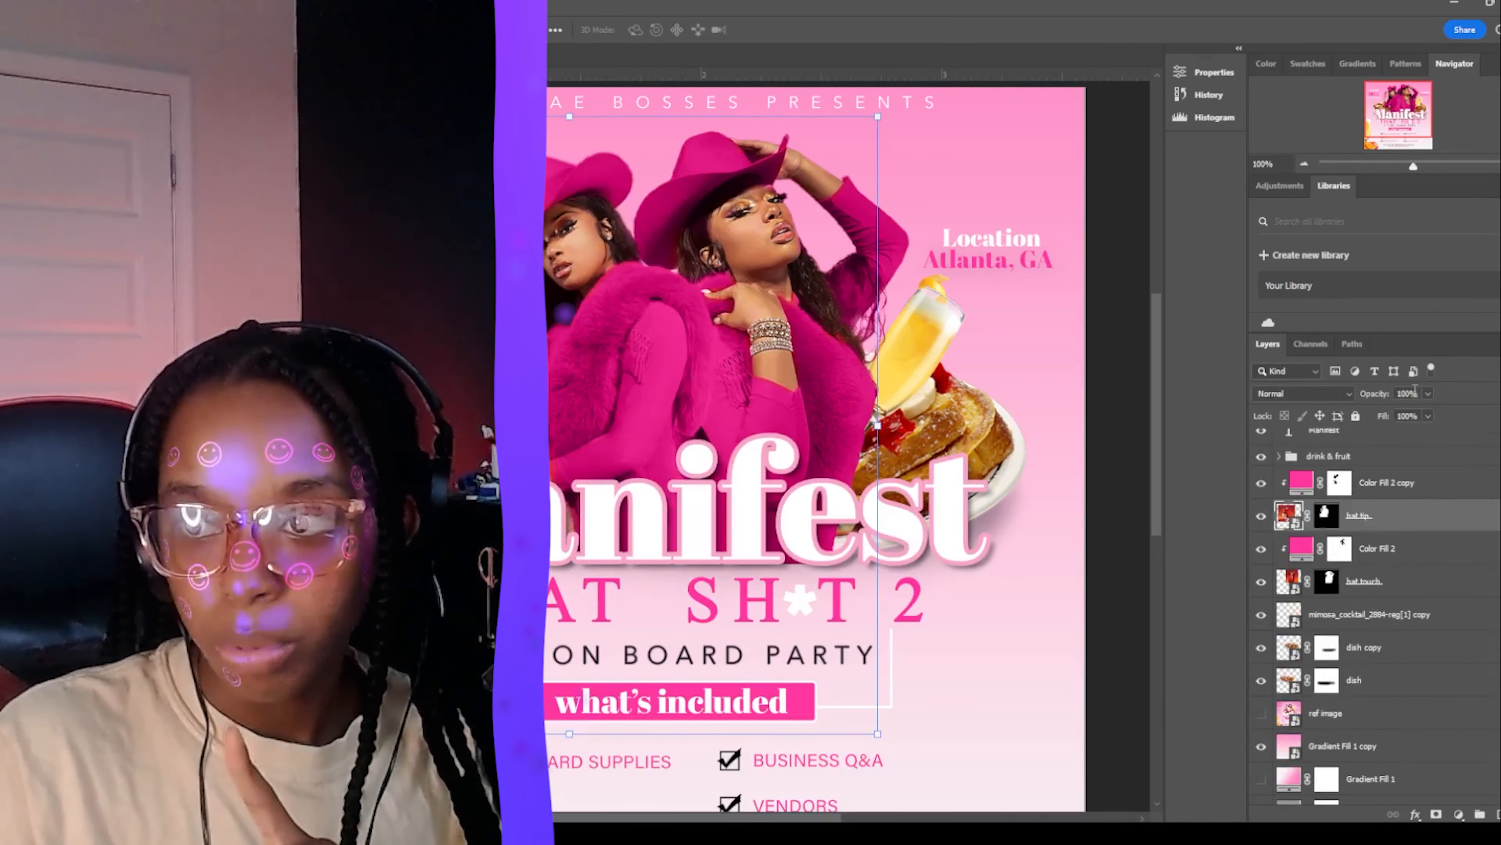
left_click_drag(1426, 401, 1392, 414)
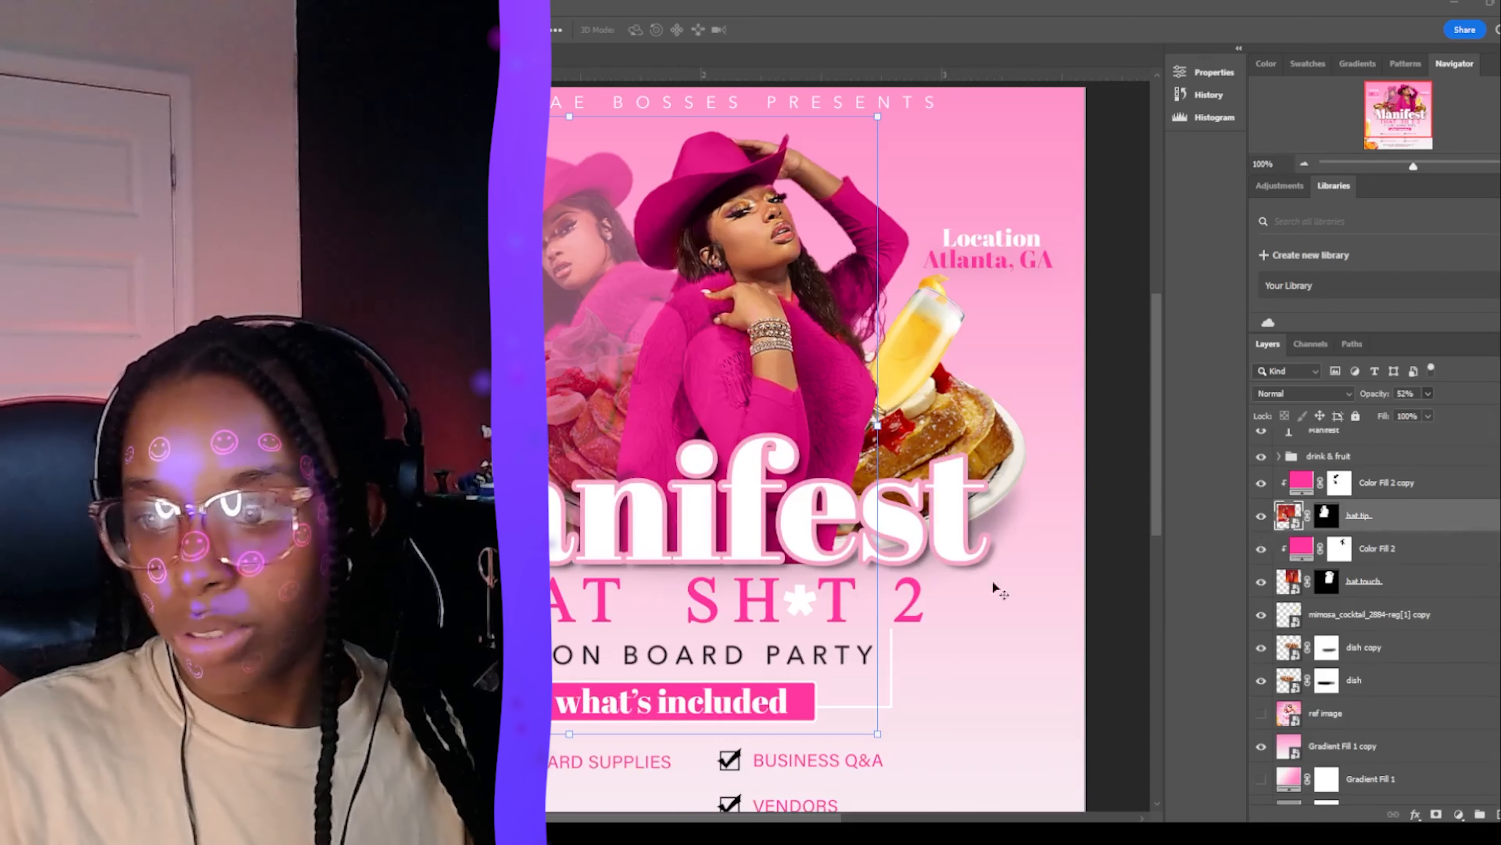
- Load the hat tip mask as a selection and paint out the area inside it on the dish layer mask
left_click(1330, 680)
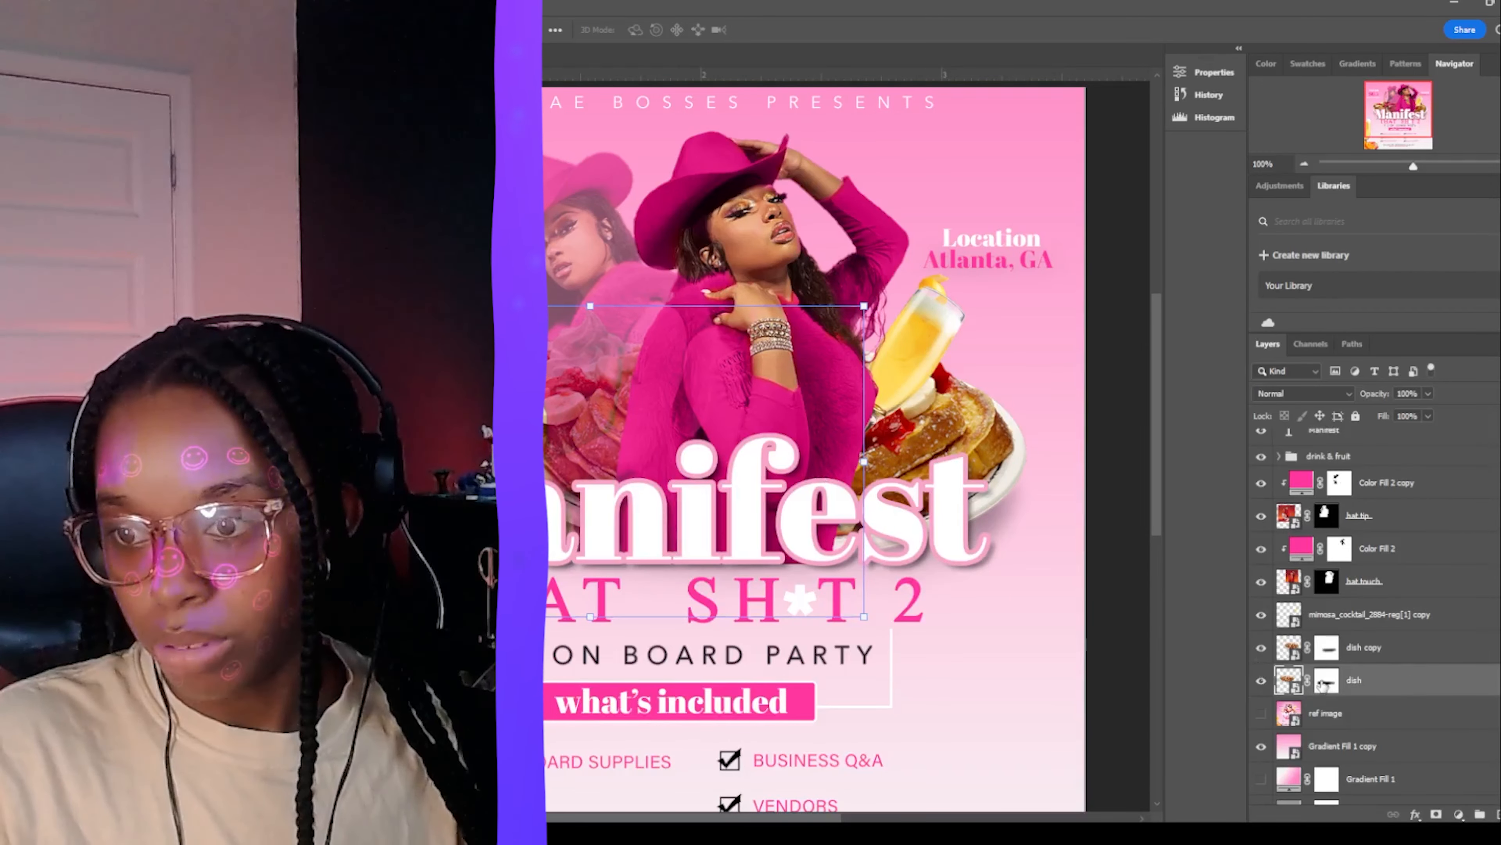
left_click(1325, 681)
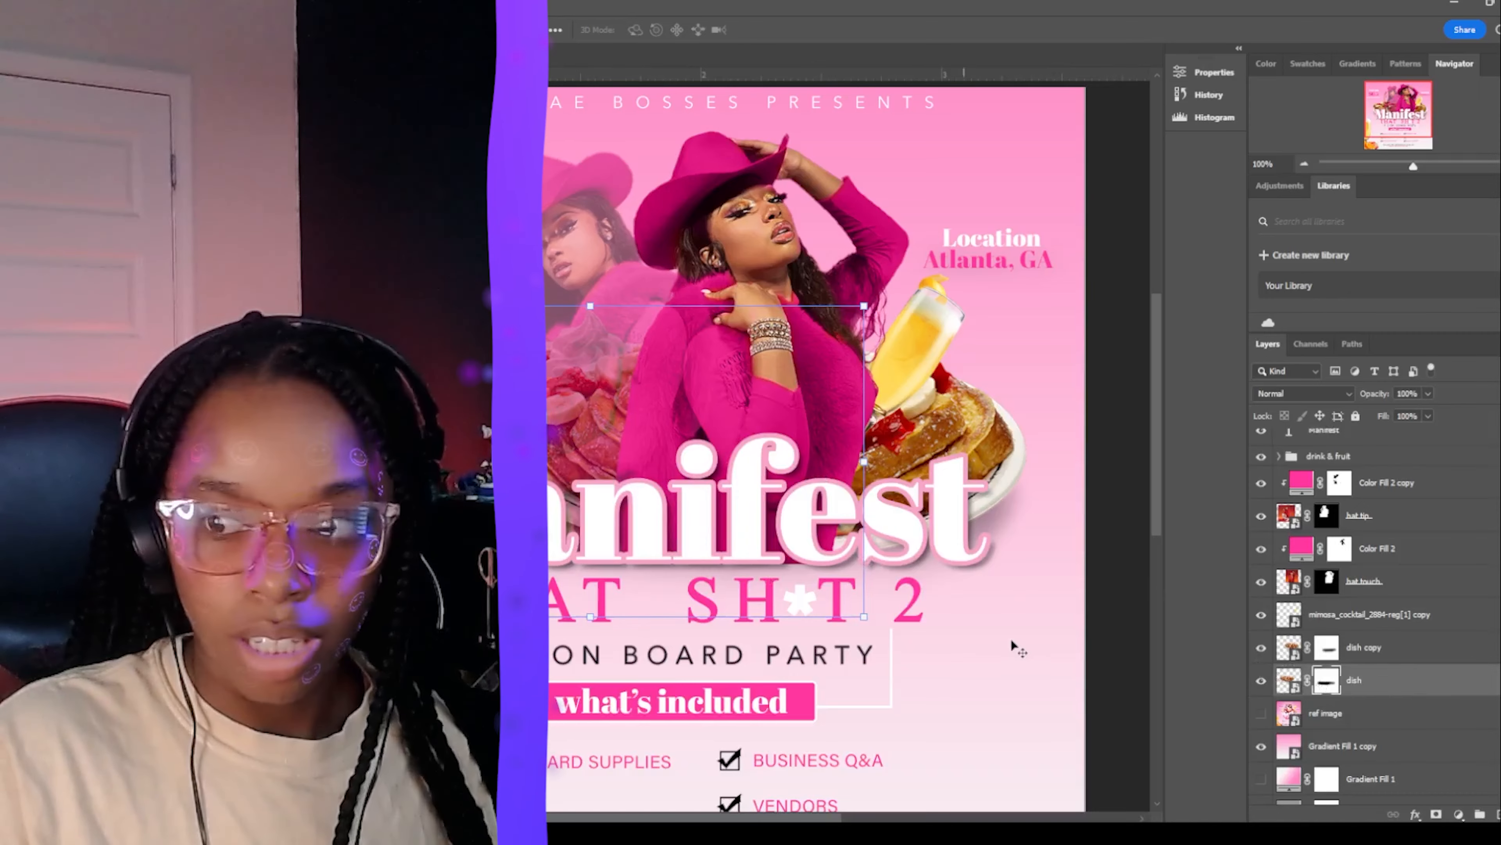
key("b")
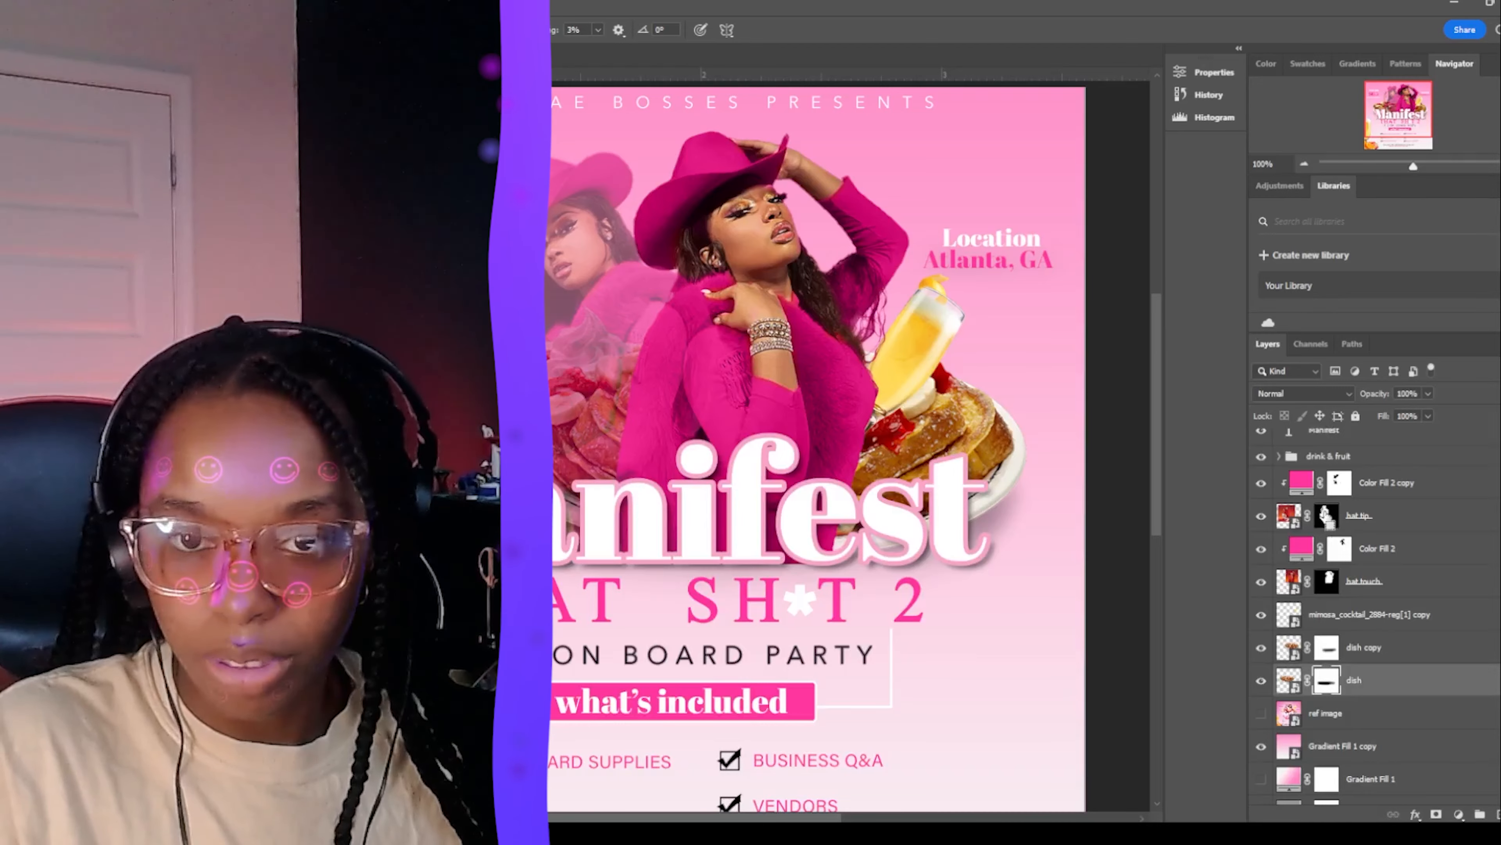
left_click(1325, 515, "ctrl")
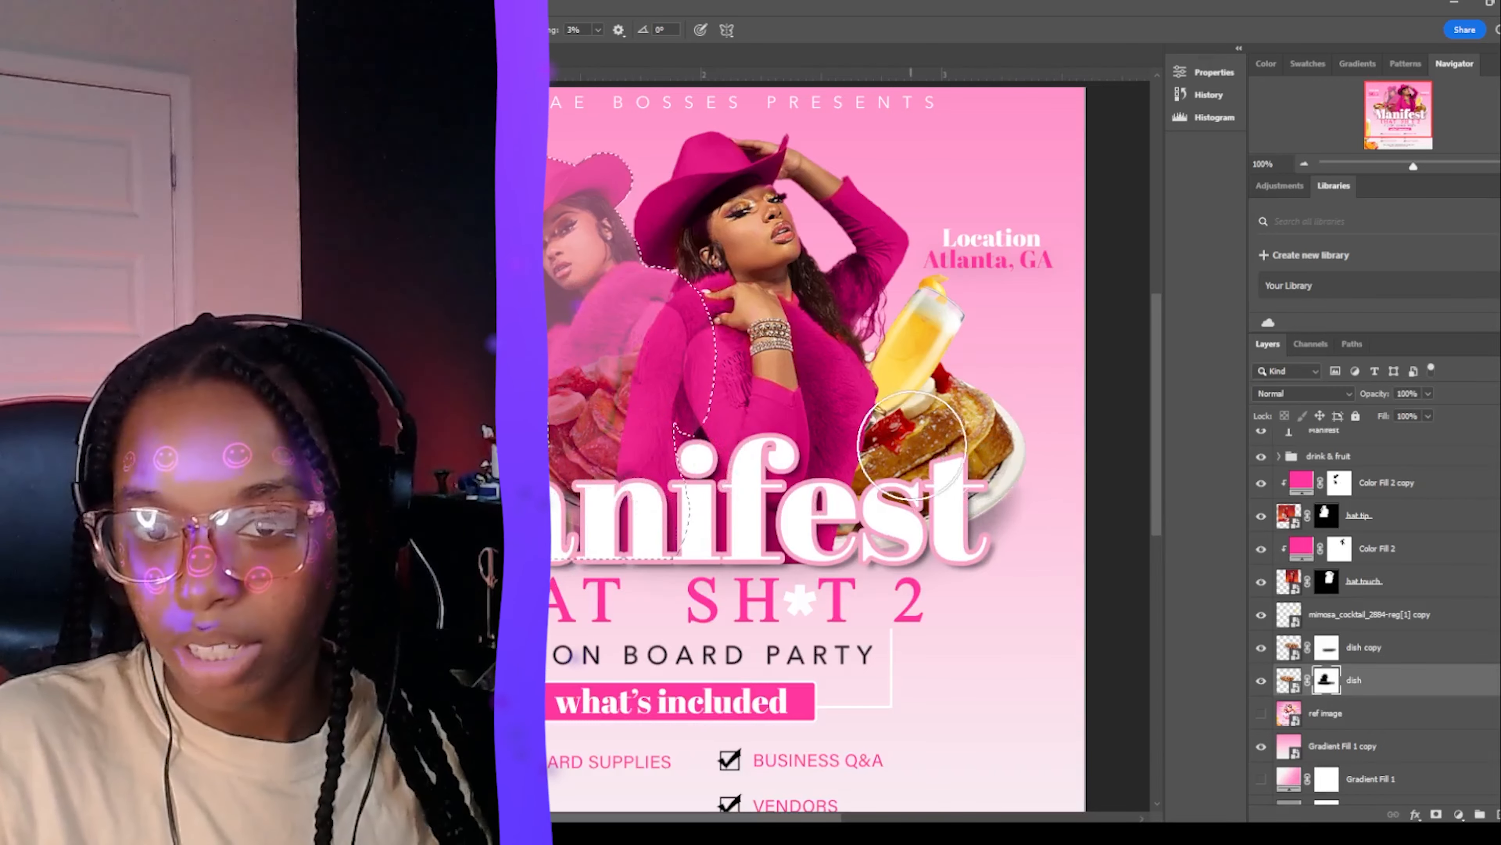
left_click(1262, 681)
left_click(1262, 682)
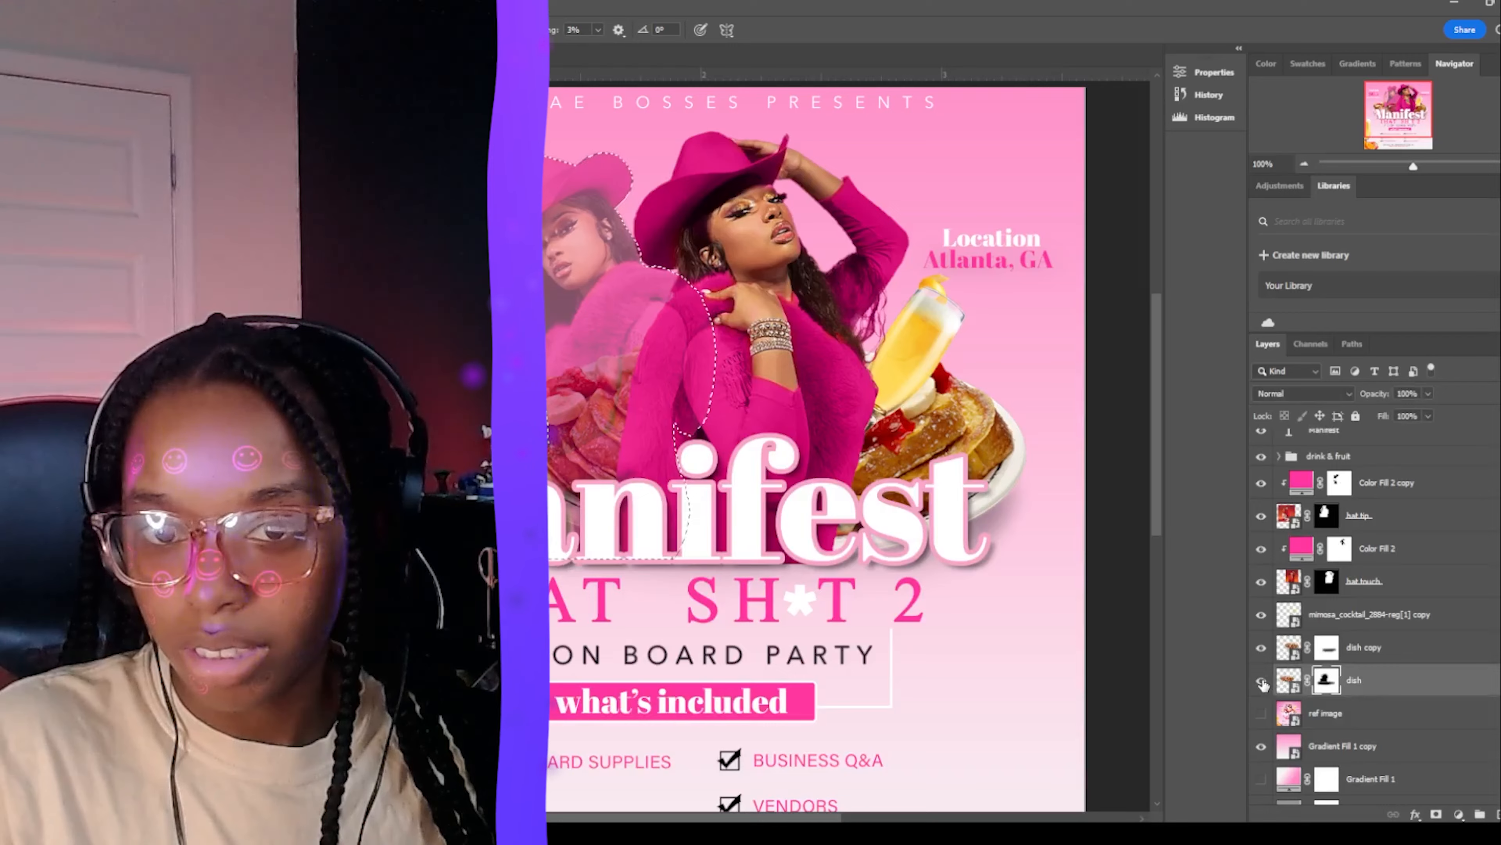
- Paint out the part of the dish copy inside the hat tip selection on its layer mask, and deselect
left_click(1429, 657)
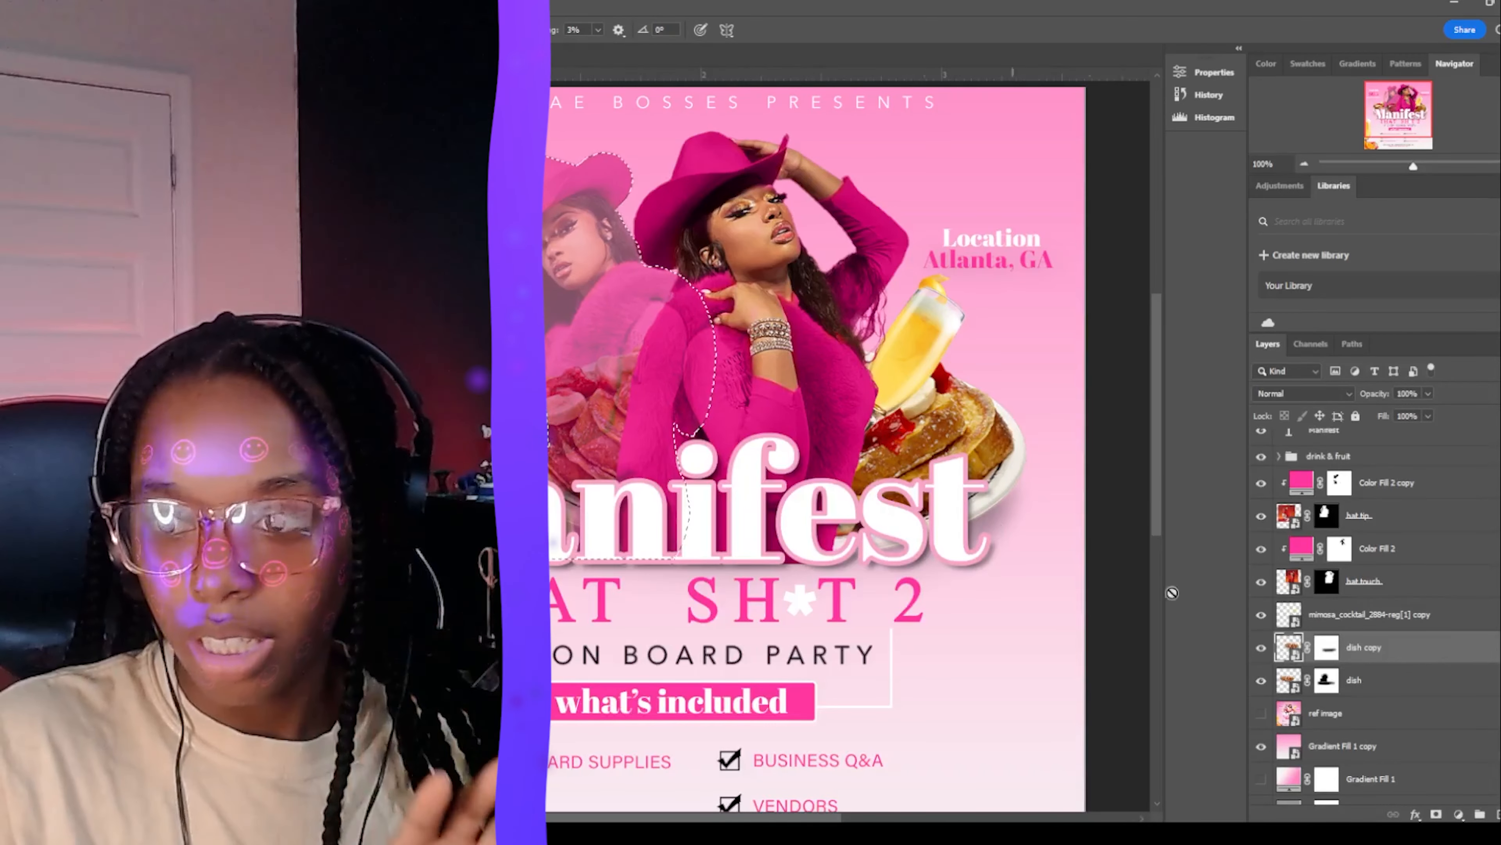
left_click(1327, 647)
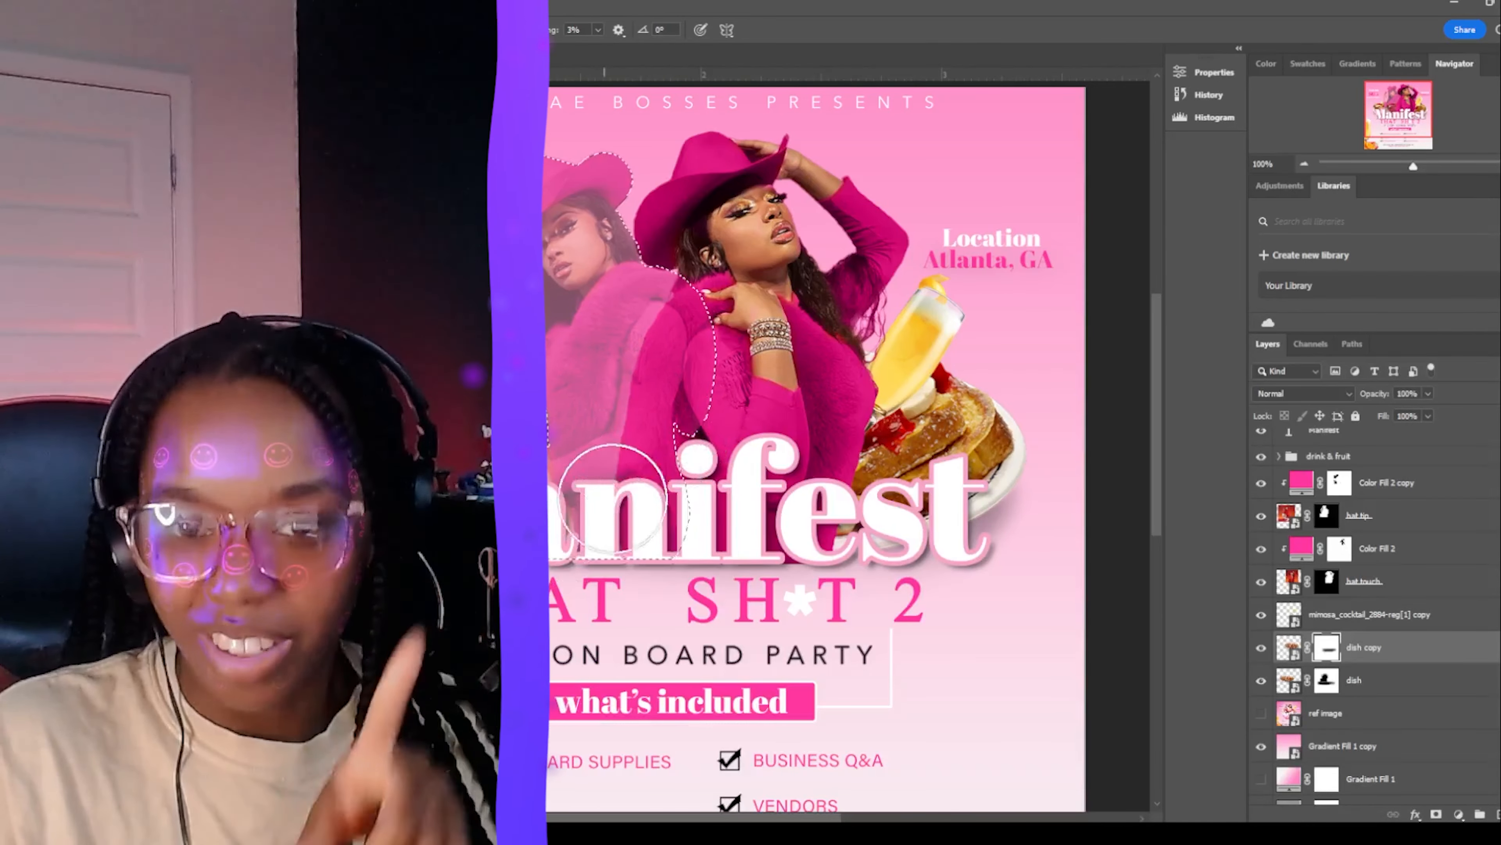
left_click_drag(619, 494, 734, 387)
key("v")
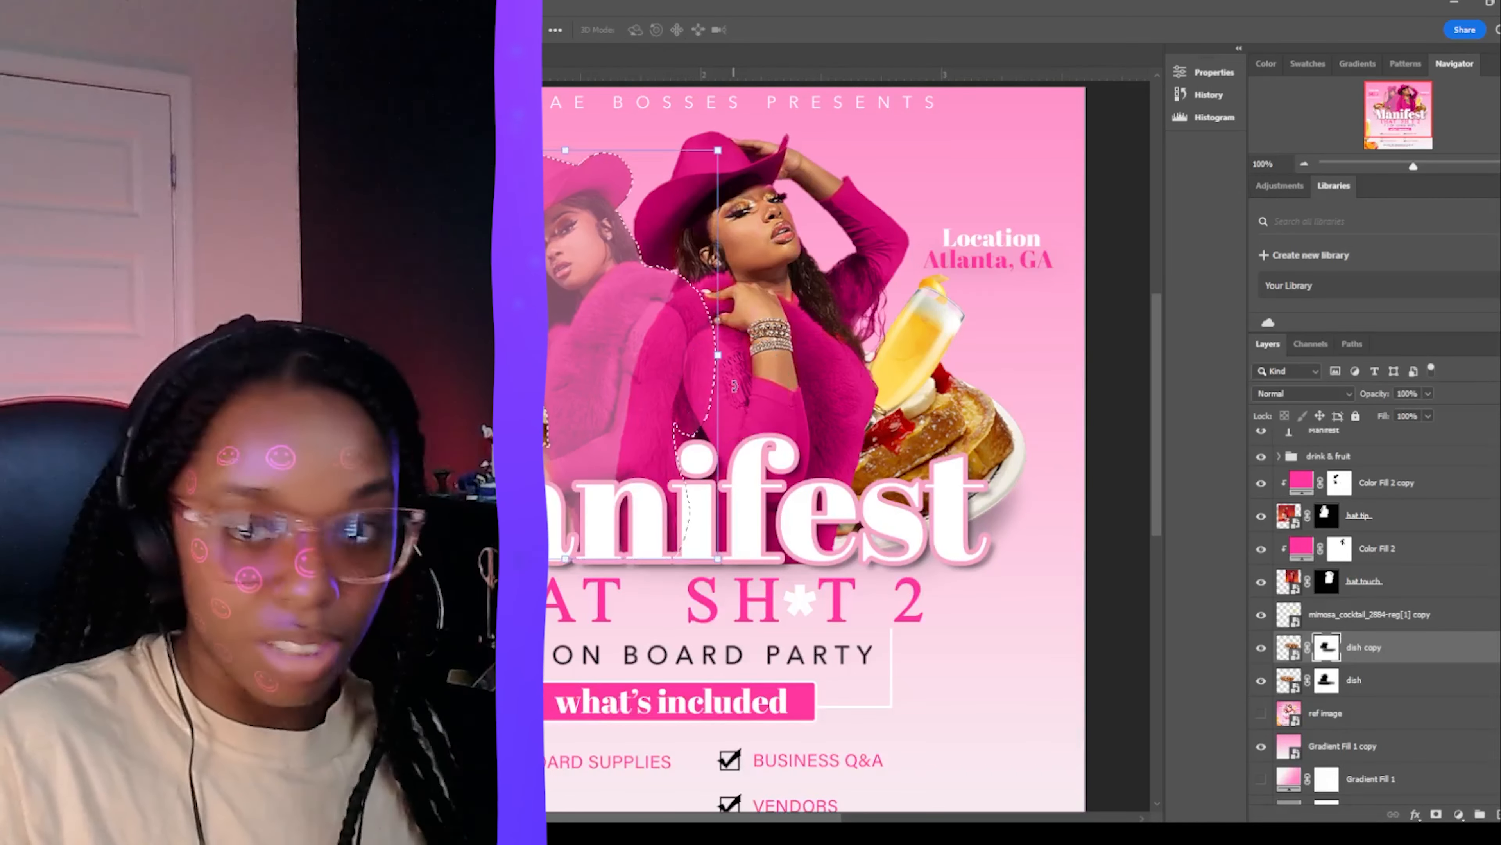
left_click(1463, 761)
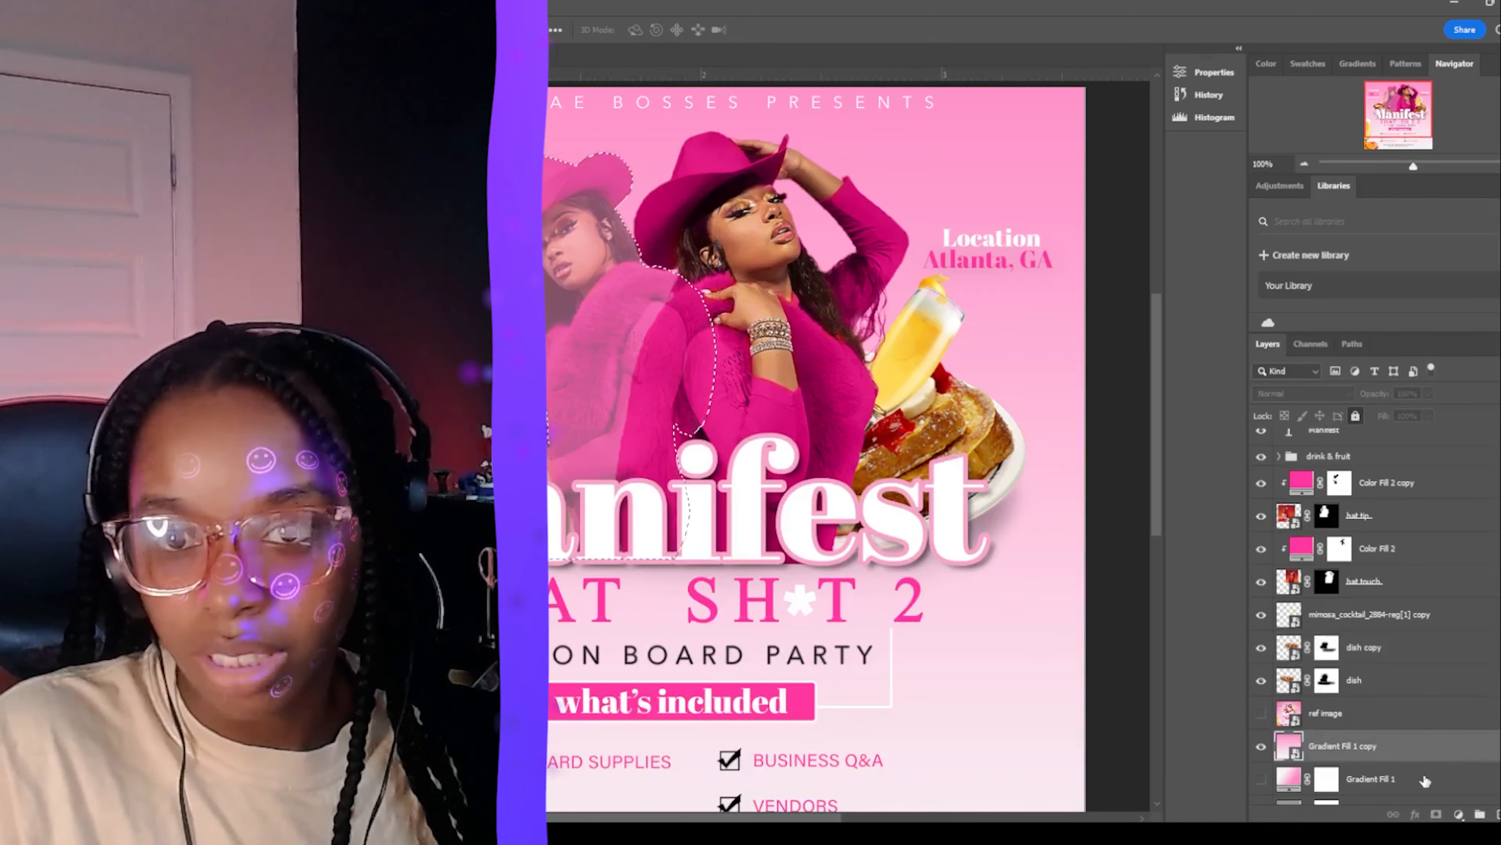
key("ctrl+d")
- Show the ref image copy layer to compare the faded model and dish arrangement with the original flyer
scroll(1379, 603, "up", 5)
scroll(1379, 604, "up", 5)
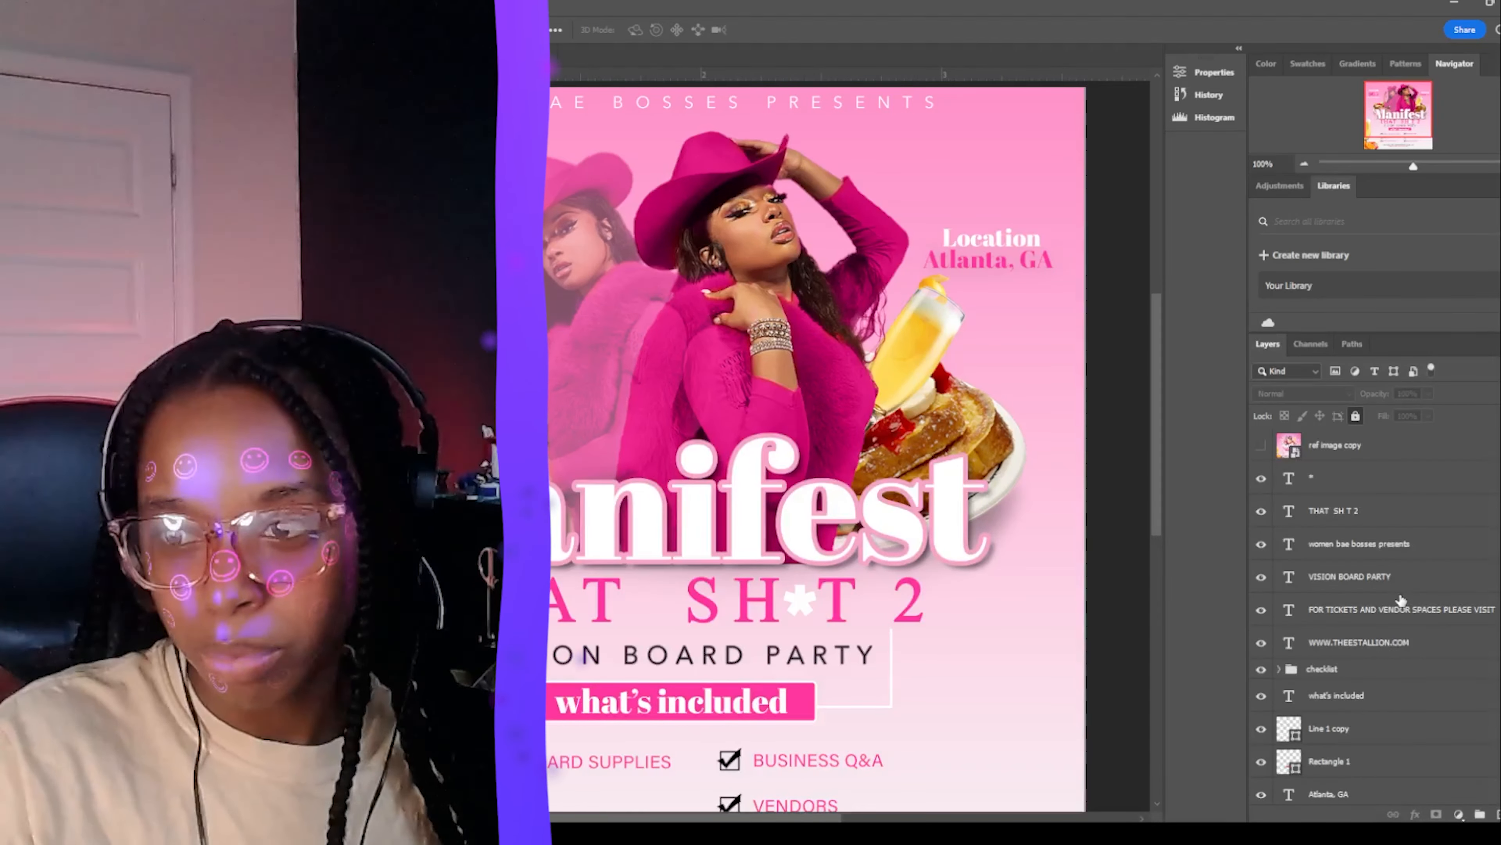
left_click(1261, 446)
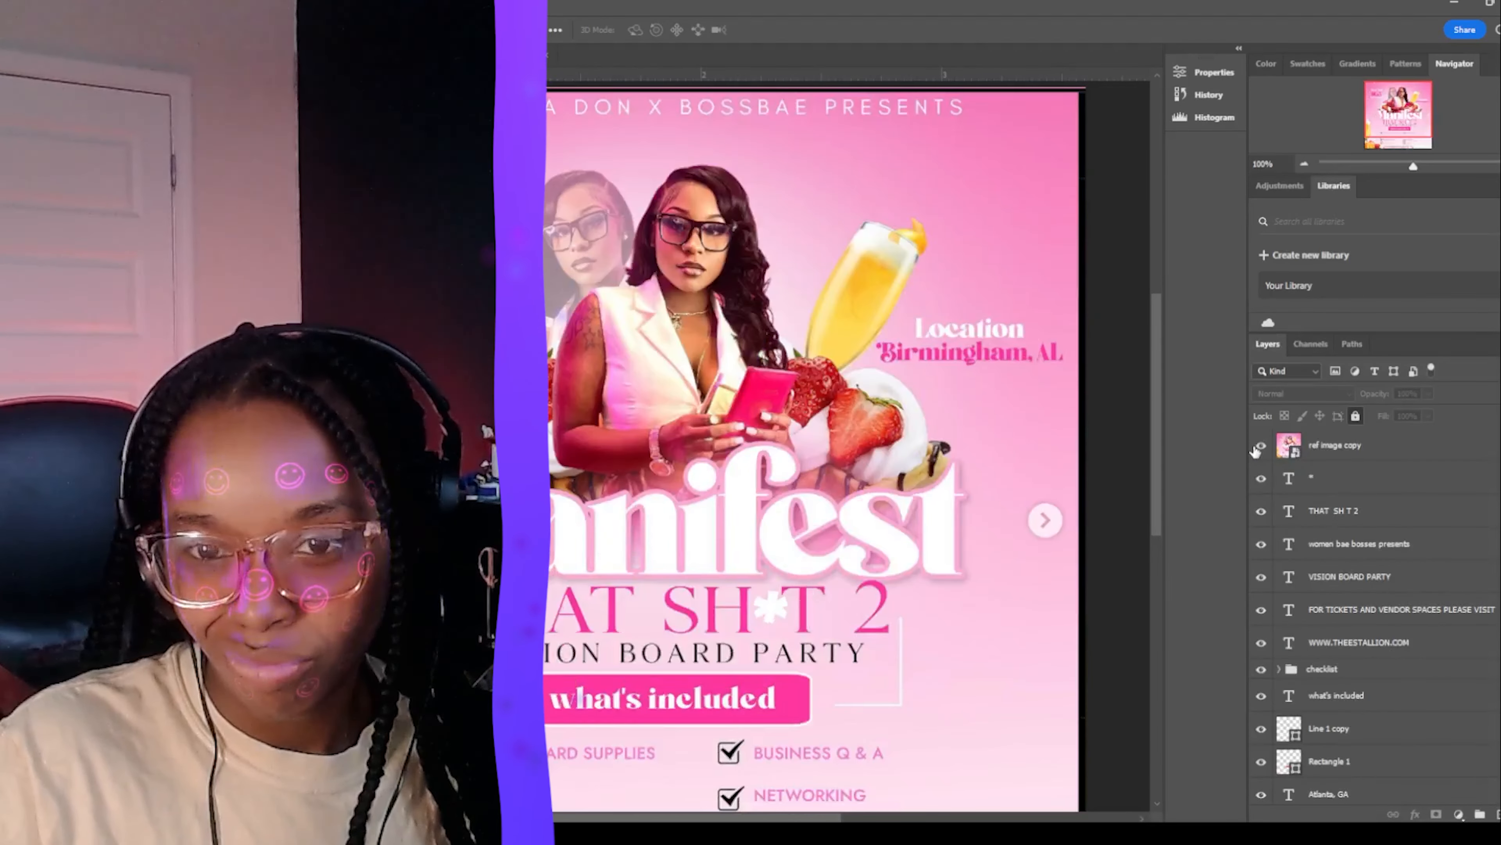